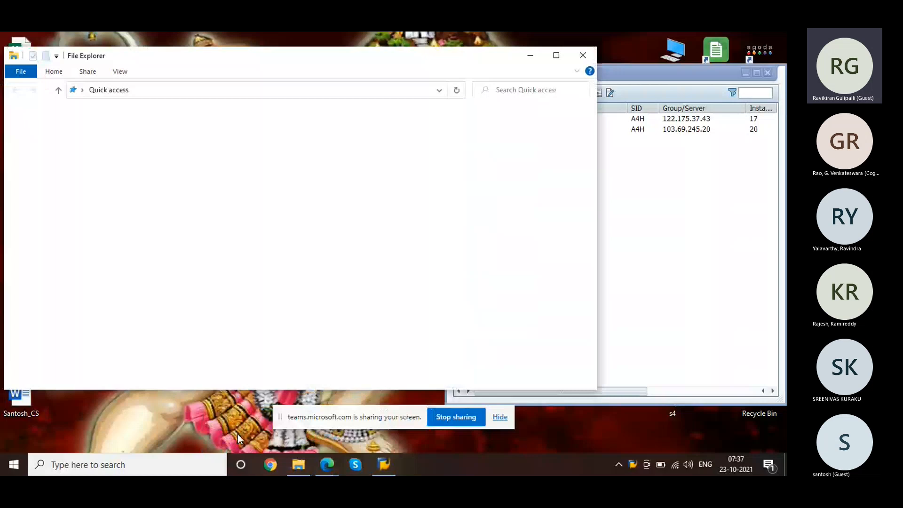
Step: Close the empty file window and bring the browser window to the front
key(alt+F4)
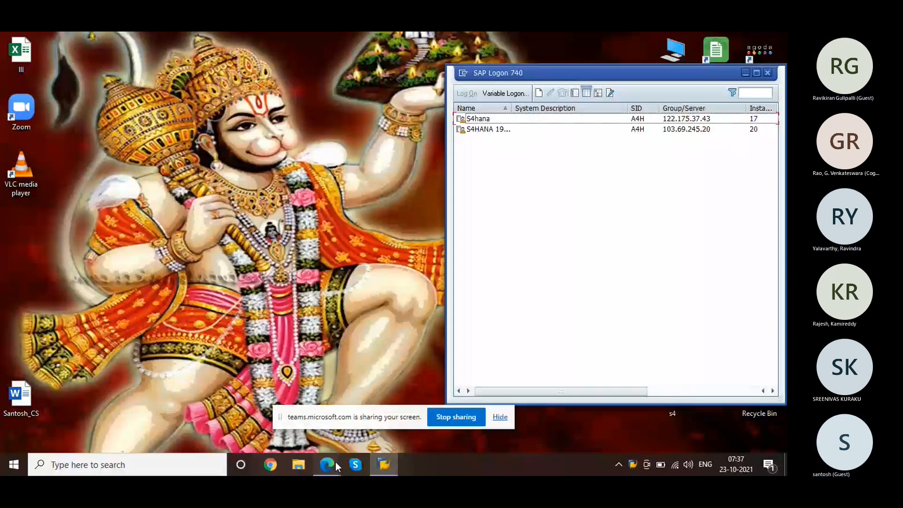
click(334, 461)
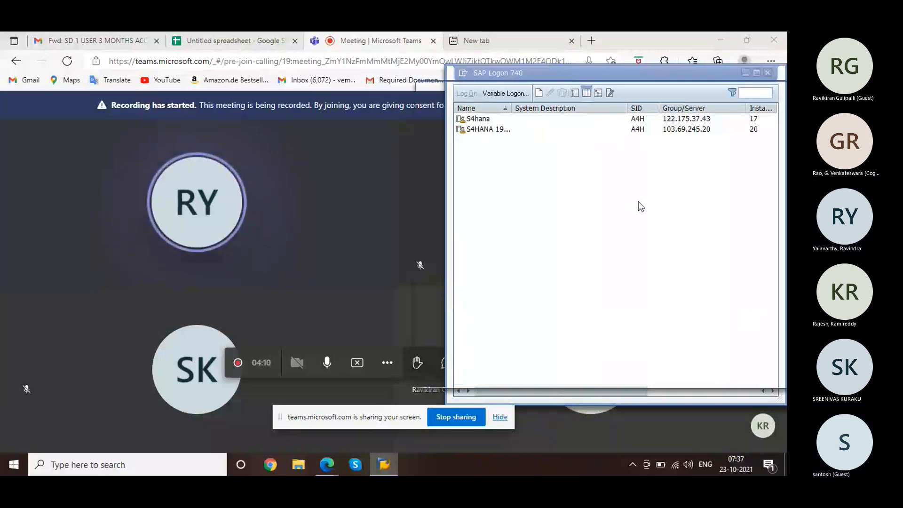
Step: Start a new system connection entry with the description ECC
click(697, 370)
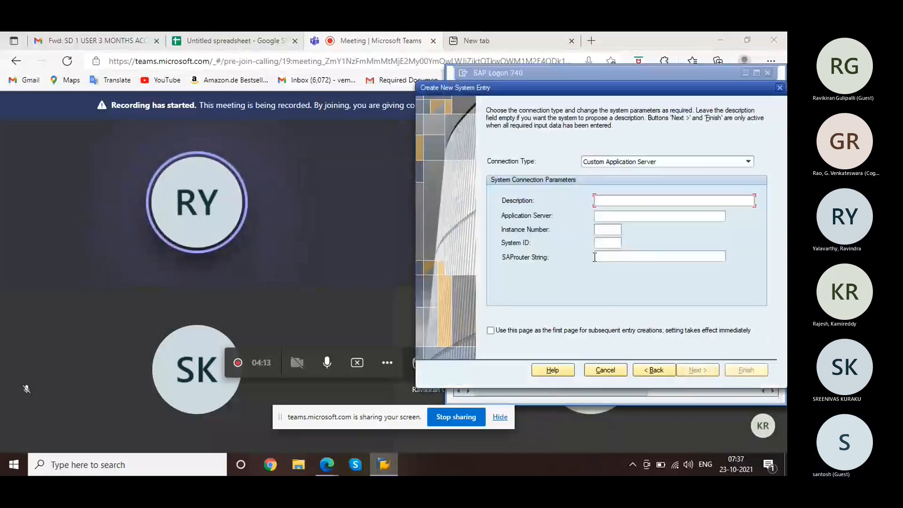
text(S)
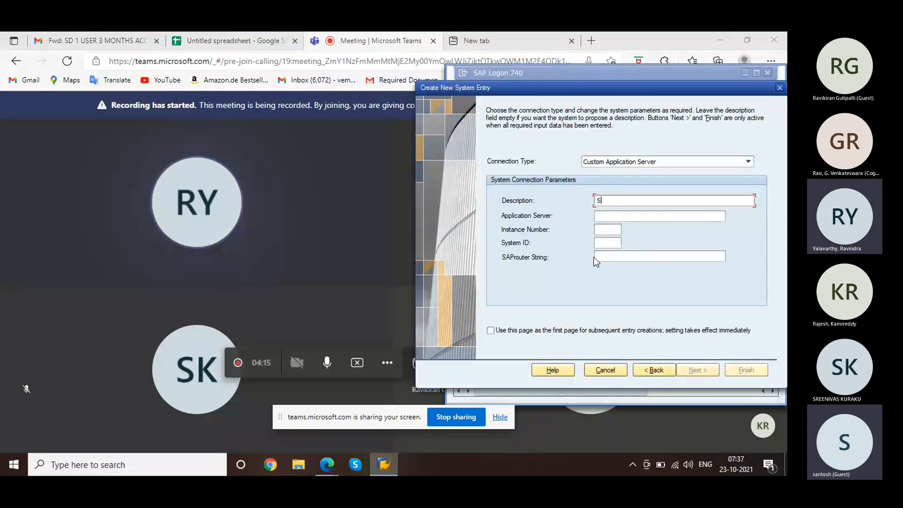
key(BackSpace)
text(R)
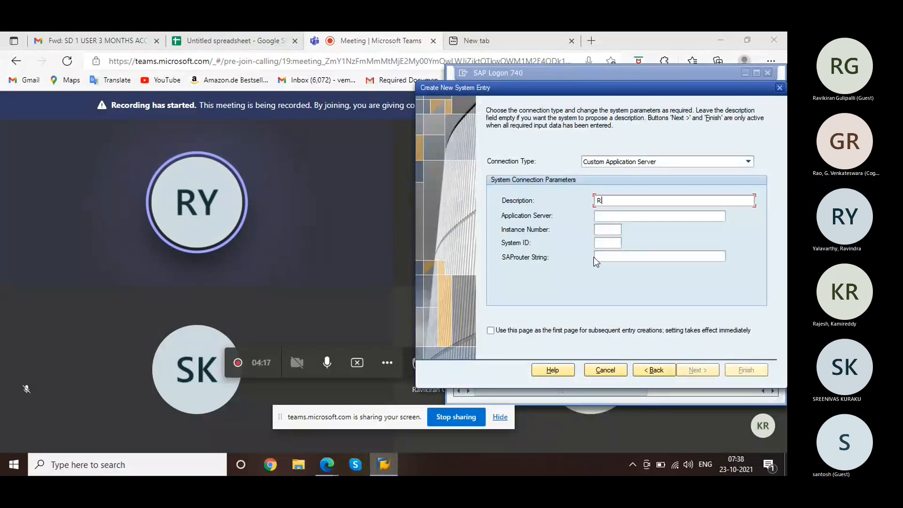
text(CC)
key(BackSpace)
key(BackSpace)
key(BackSpace)
text(ECC)
key(Tab)
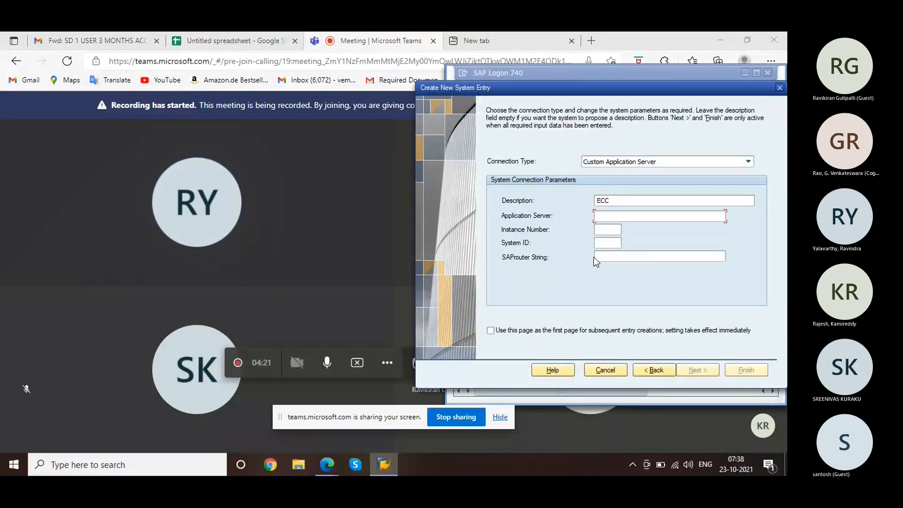
Step: Copy the application server address 183.82.109.231 from the email into the entry
click(131, 32)
click(131, 32)
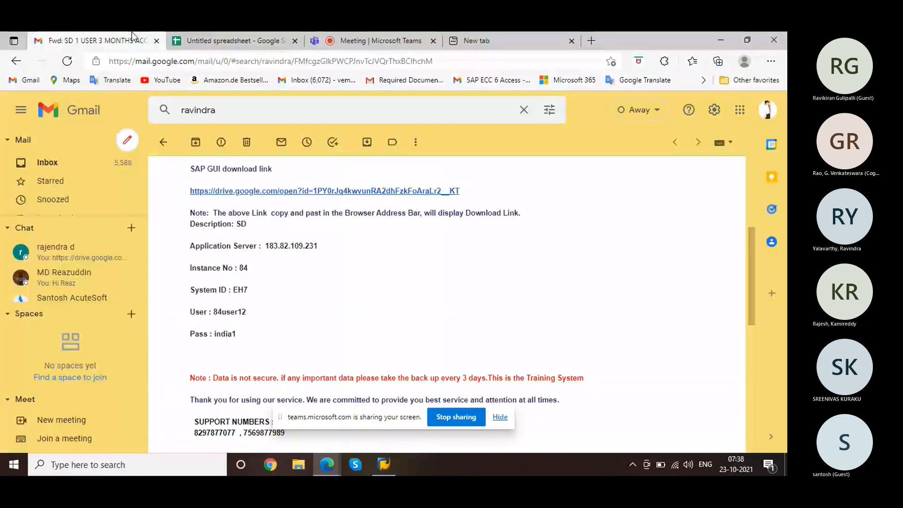
double_click(306, 245)
click(306, 245)
double_click(306, 245)
key(ctrl+c)
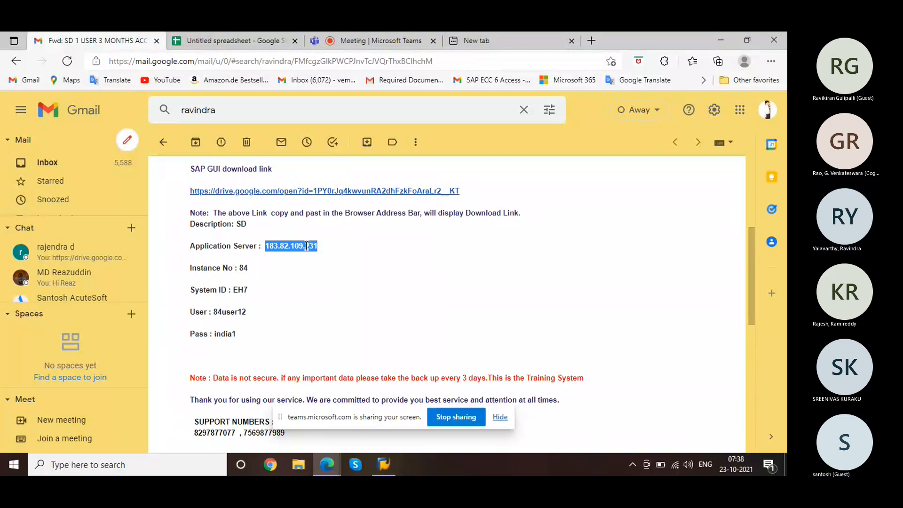
key(alt+Tab)
key(ctrl+v)
key(Tab)
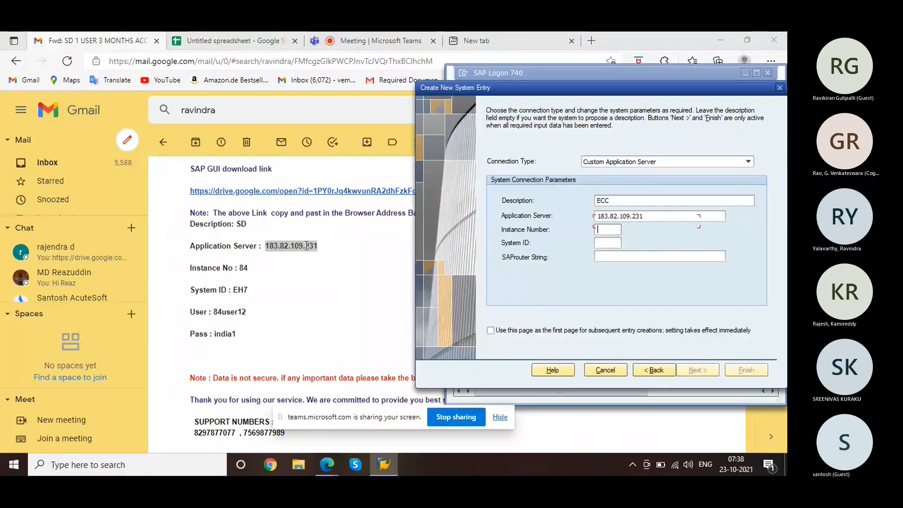
Step: Set instance number 84 and system ID EH7 for the ECC entry
text(84)
key(Tab)
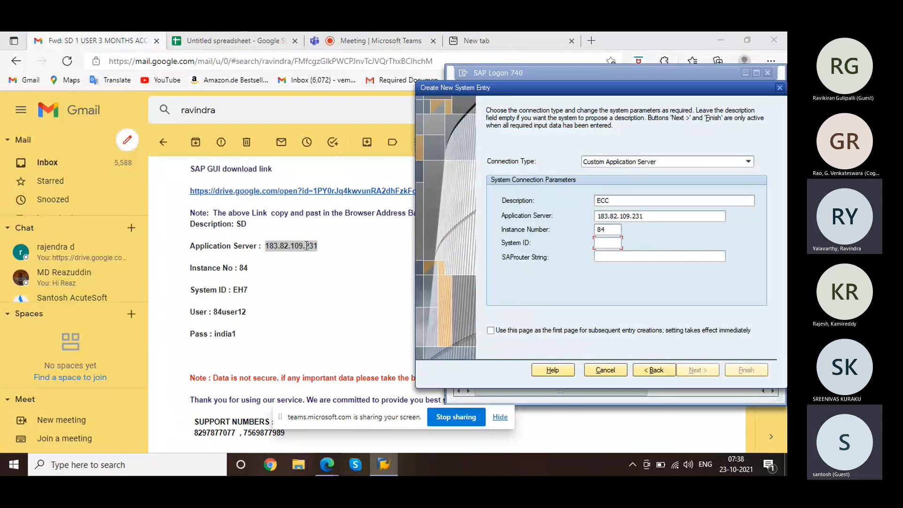
text(EH7)
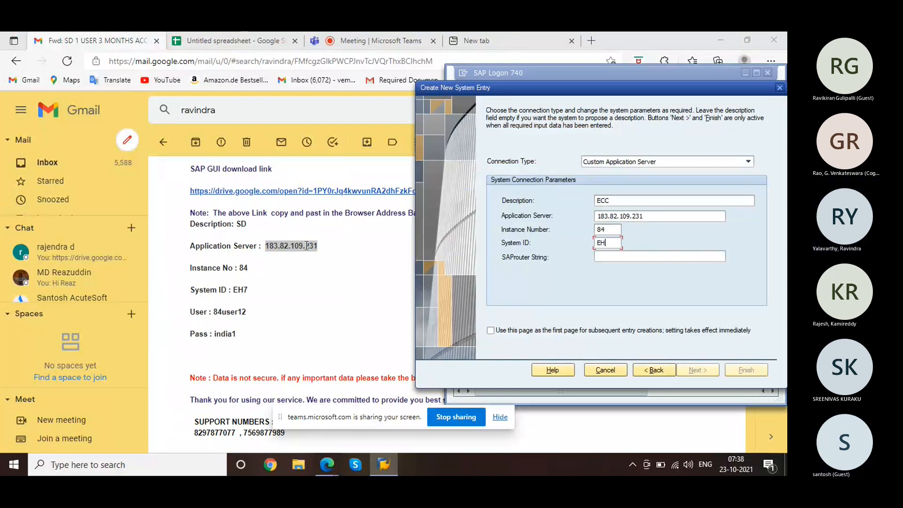
key(Tab)
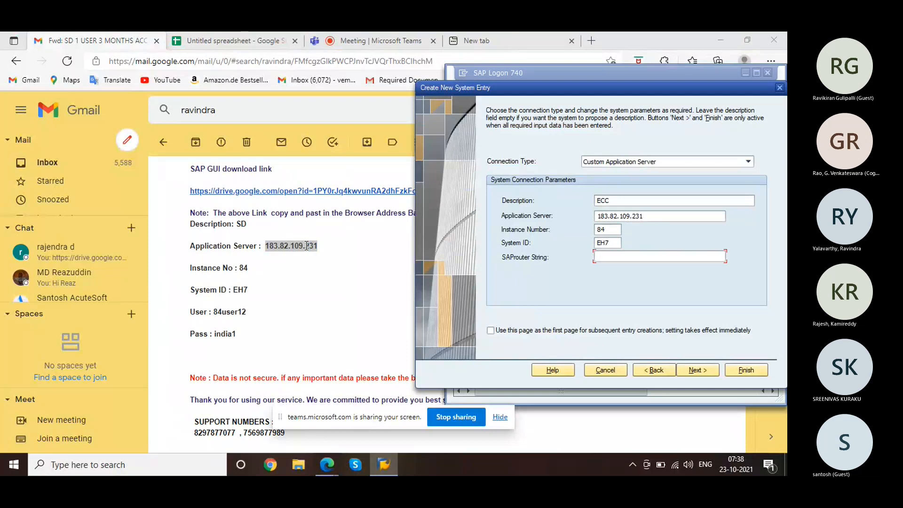
click(380, 41)
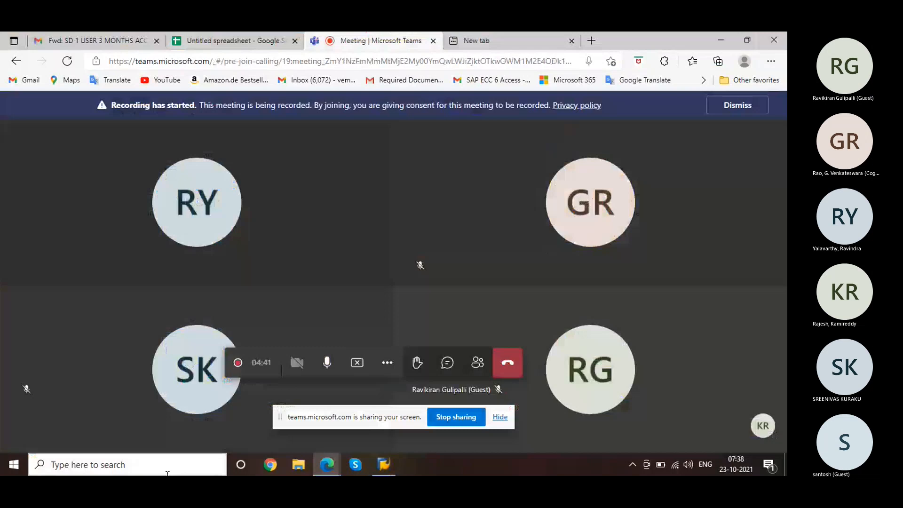
click(383, 464)
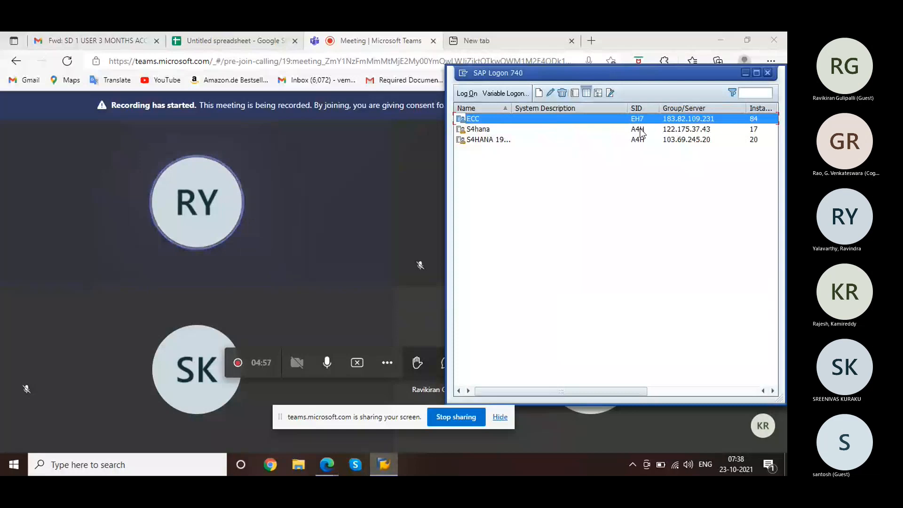
Step: Open the ECC logon screen and look up the login details in the email
key(Down)
double_click(604, 118)
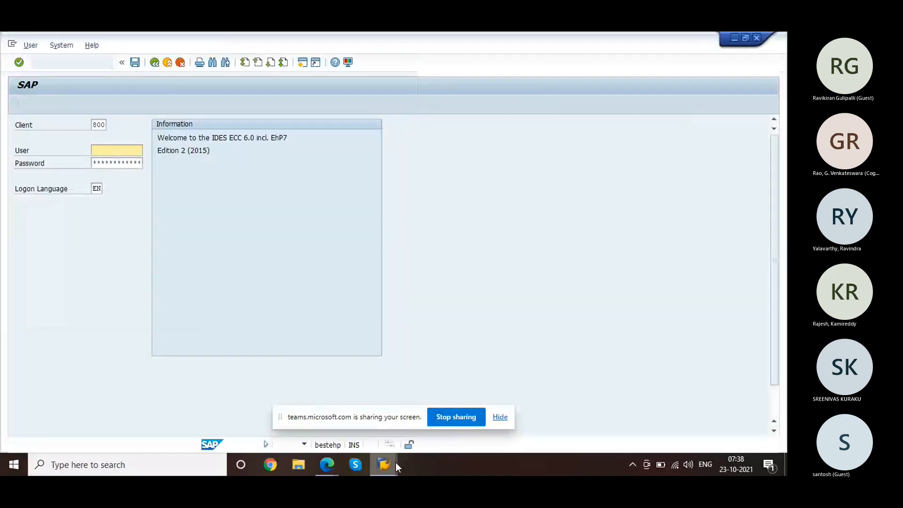
mouse_move(326, 465)
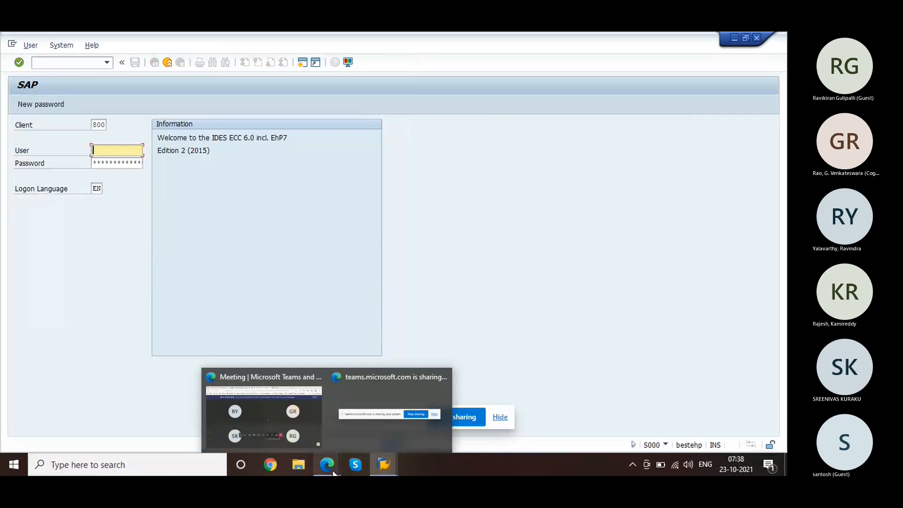
click(257, 403)
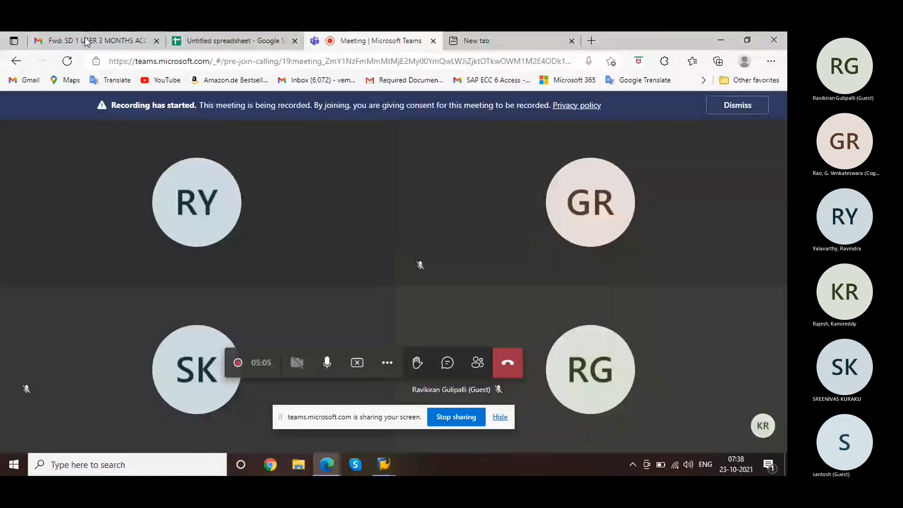
click(85, 40)
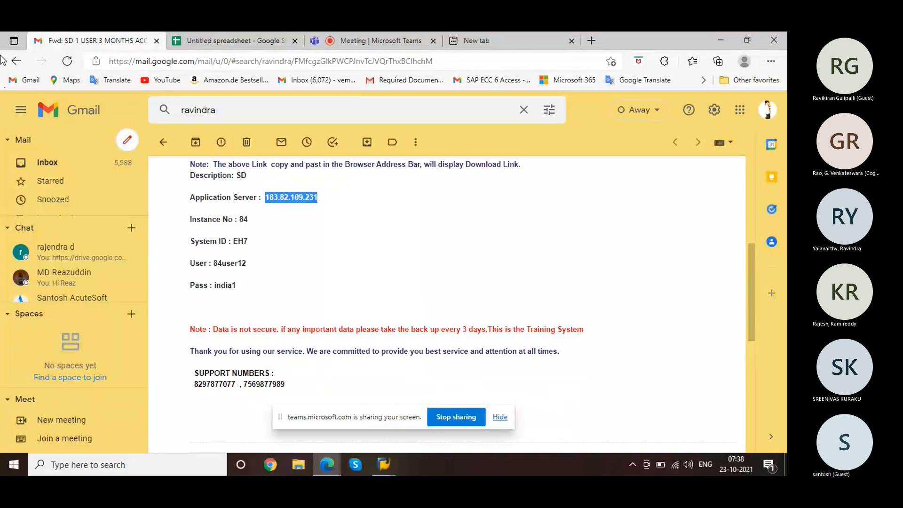
mouse_move(383, 465)
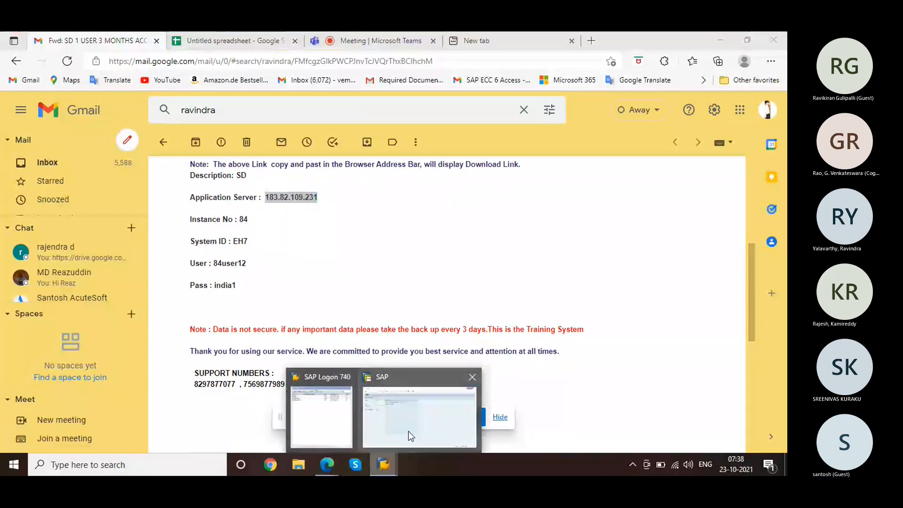
click(408, 430)
Step: Log on to client 800 with the user ID and initial password
text(8)
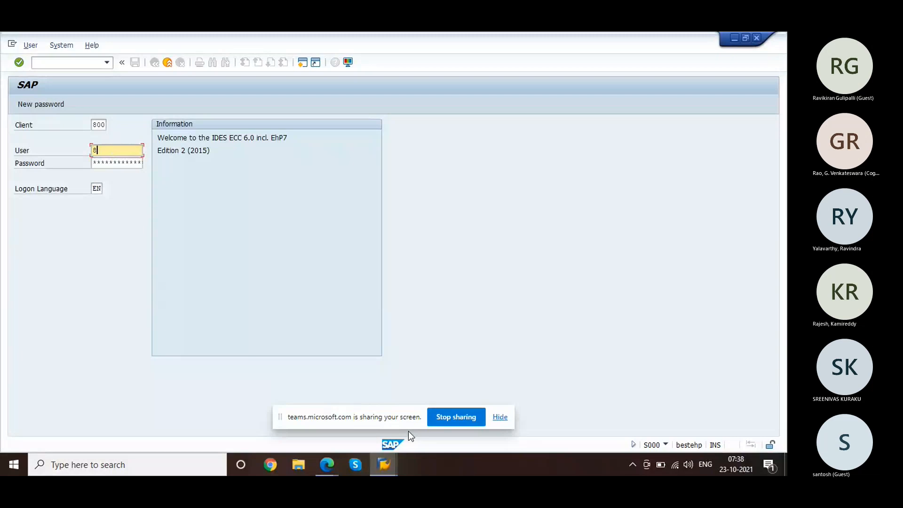
text(4user12)
key(Tab)
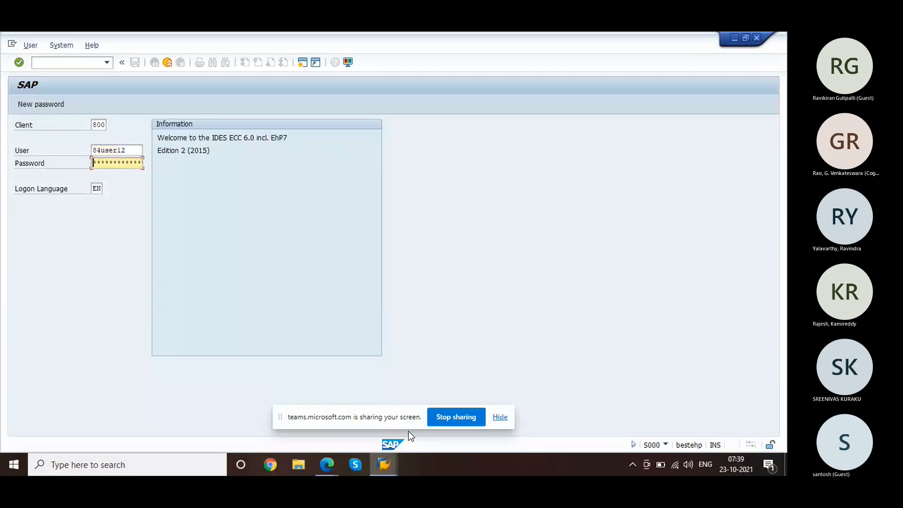
text(******)
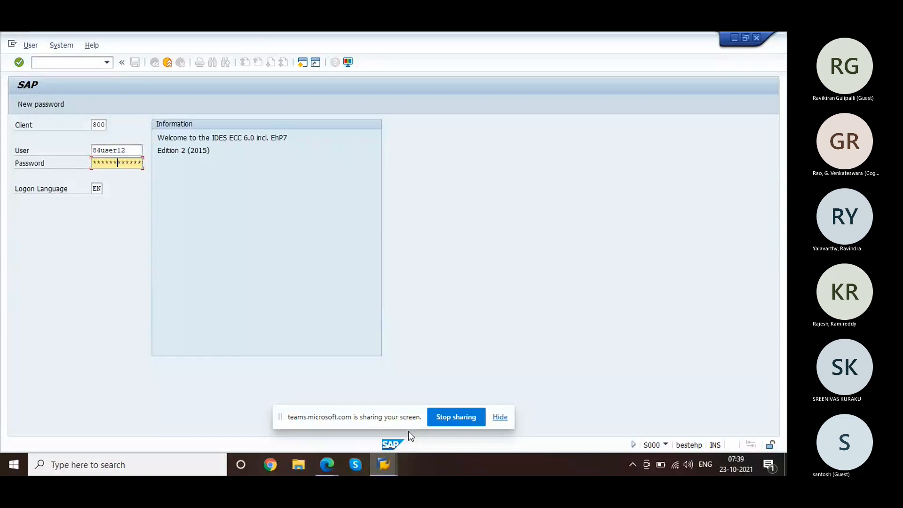
key(Return)
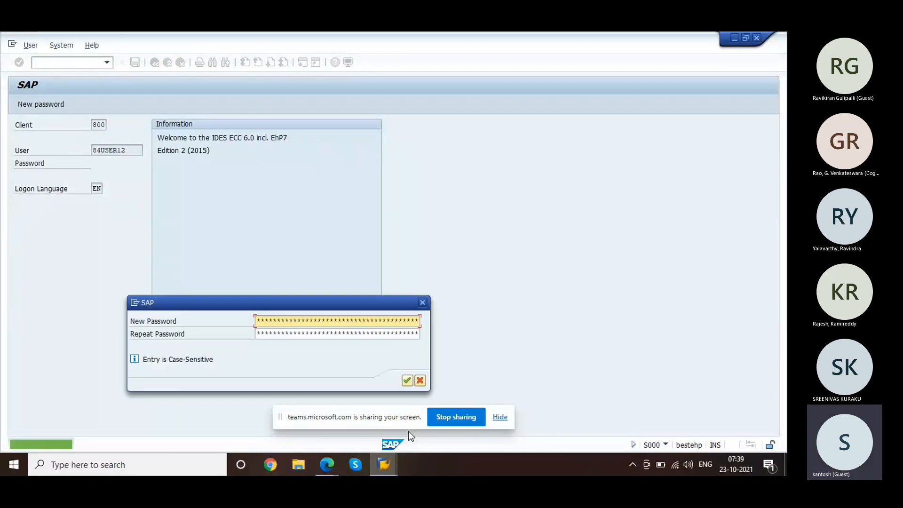
Step: Set and confirm a new password, then dismiss the copyright notice
text(*****)
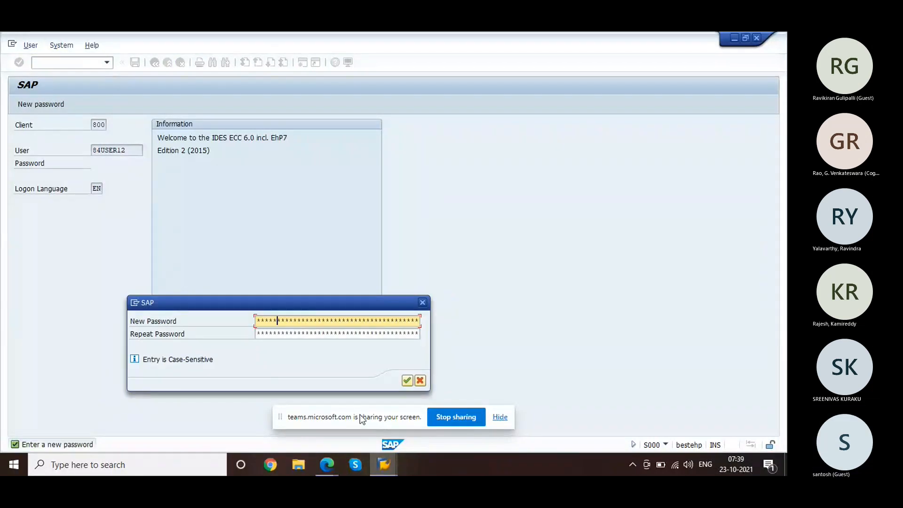
key(Tab)
text(**)
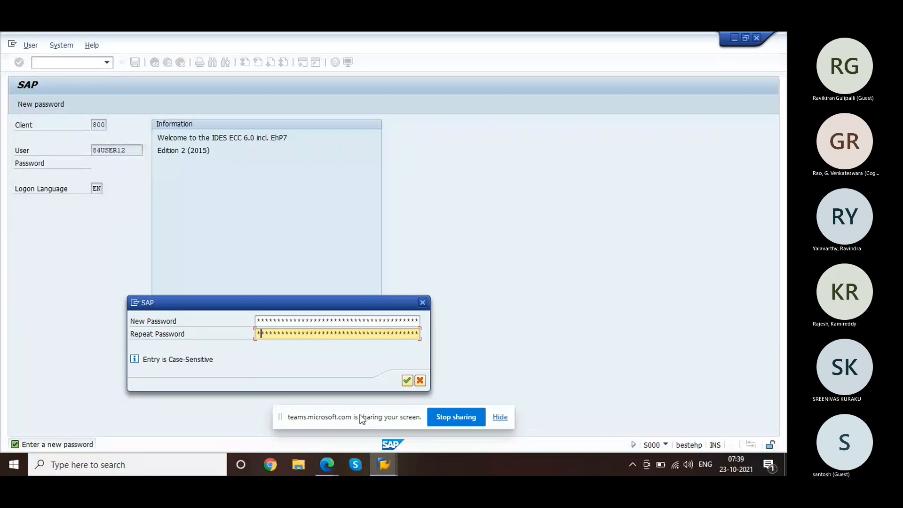
text(******)
key(Return)
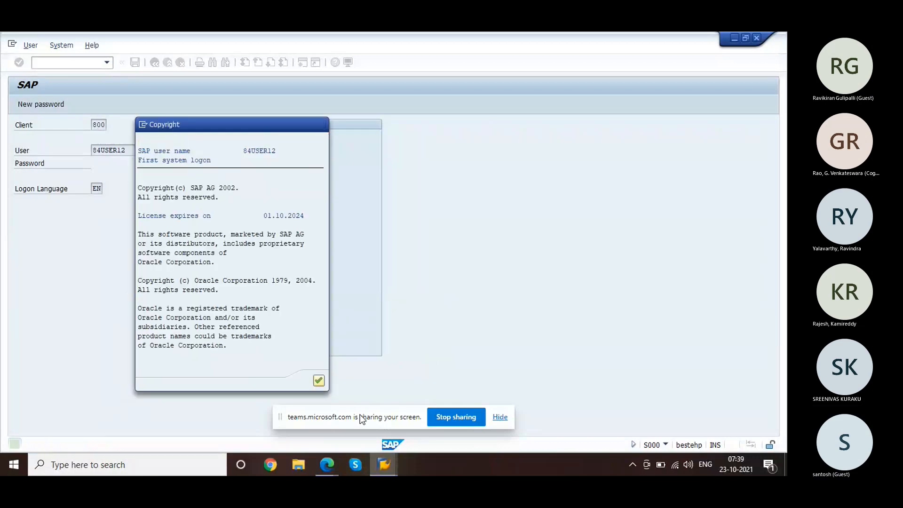
key(Return)
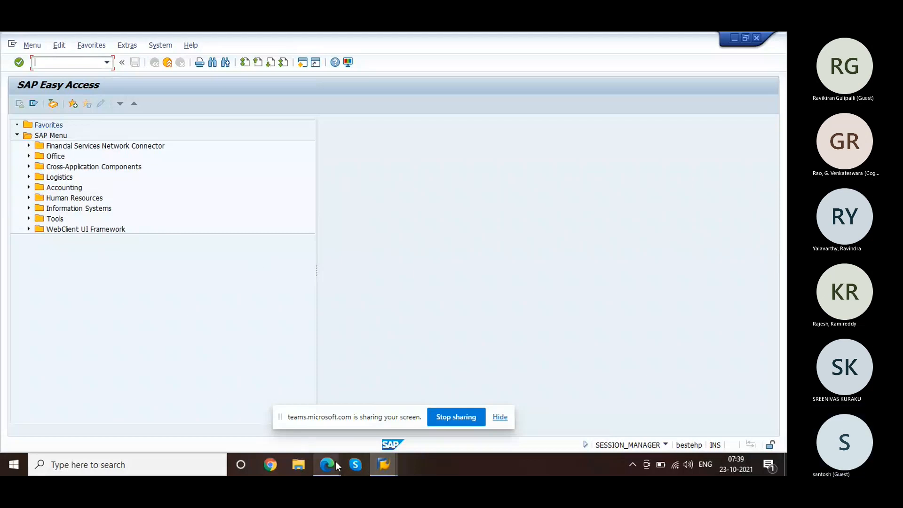
mouse_move(327, 454)
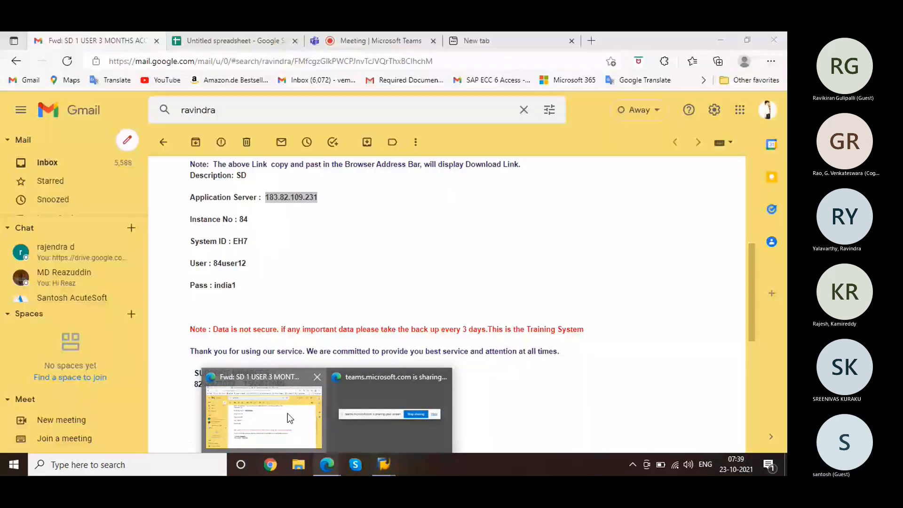
Step: Review the Technical Objects list on the Business Process sheet, picking out Serial Numbers
click(287, 414)
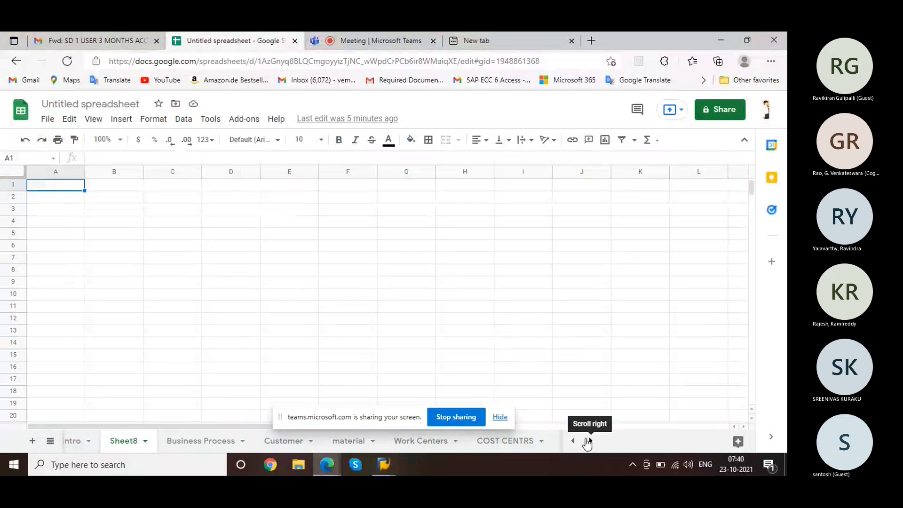
click(588, 439)
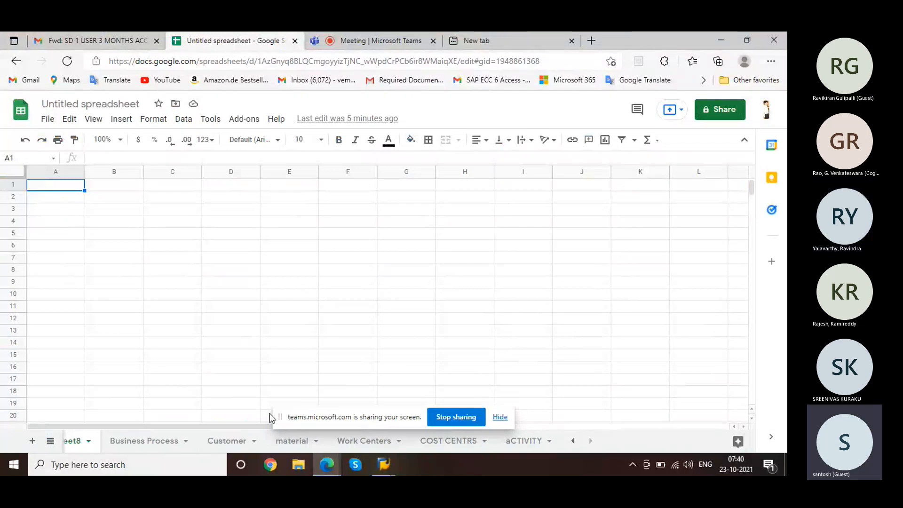
click(131, 446)
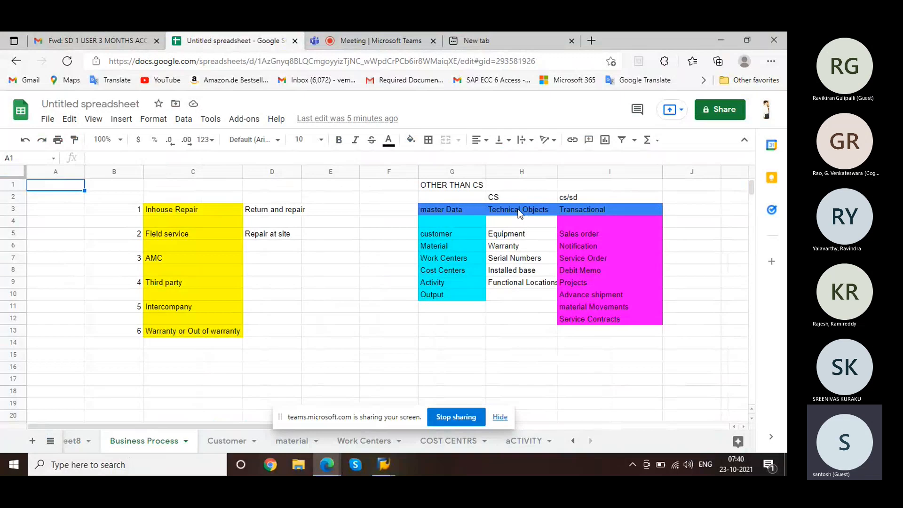
click(517, 211)
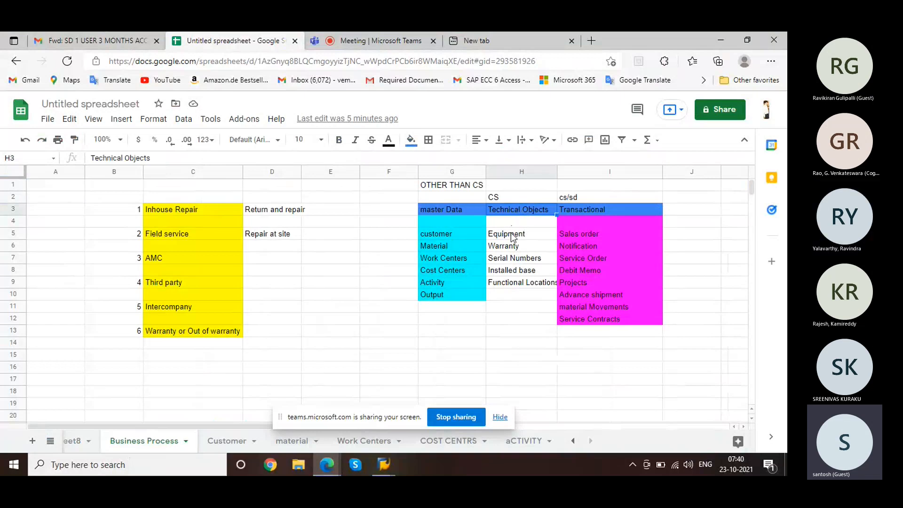
drag(512, 237, 523, 281)
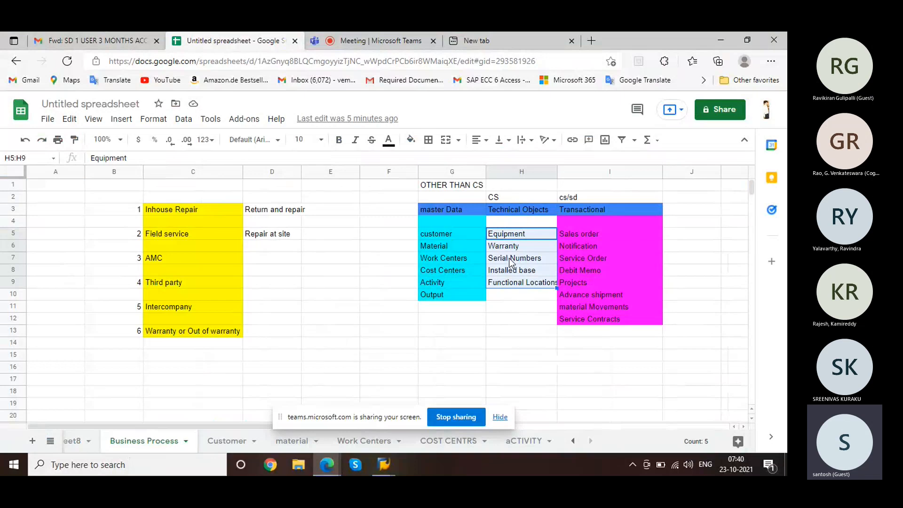
click(511, 263)
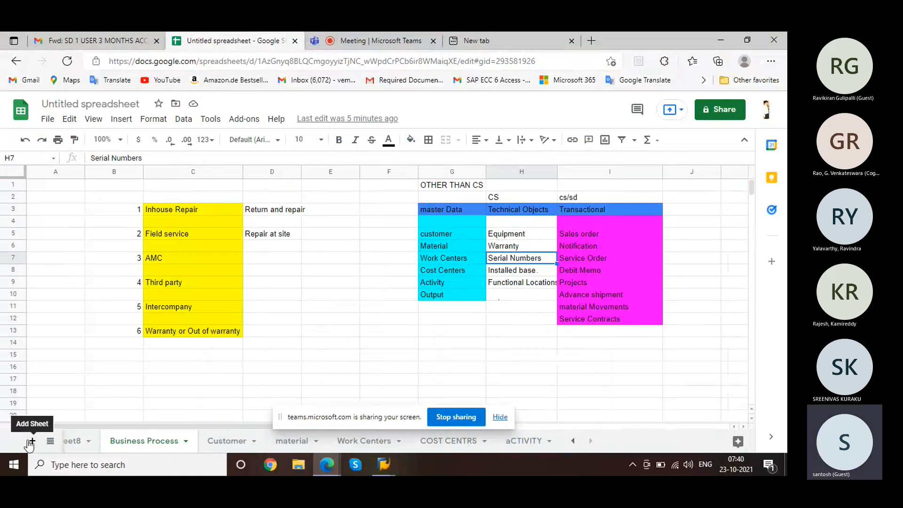
Step: Add a new sheet and rename it Serial Number
click(30, 441)
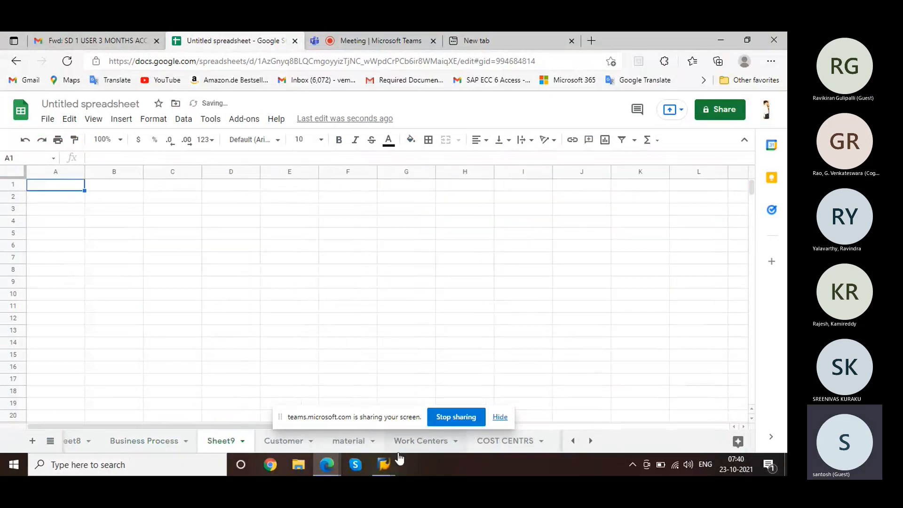
double_click(219, 441)
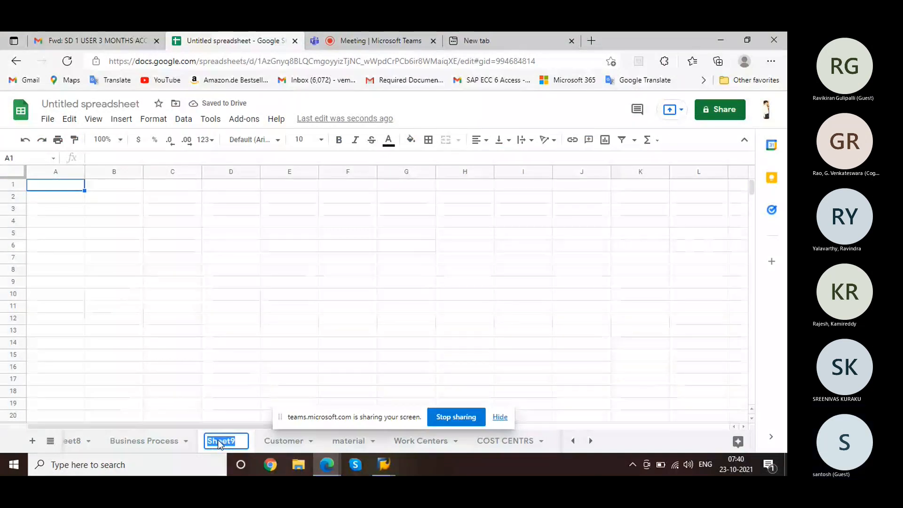
text(Serial Number)
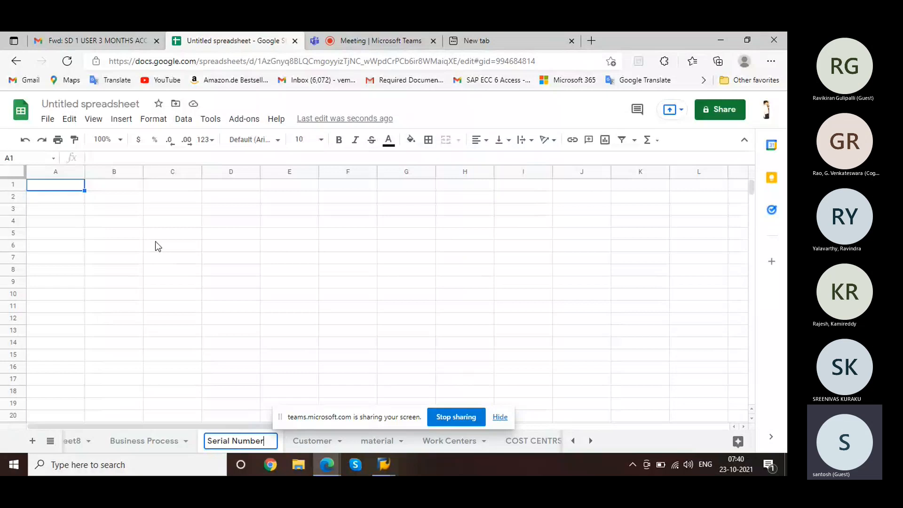
click(101, 202)
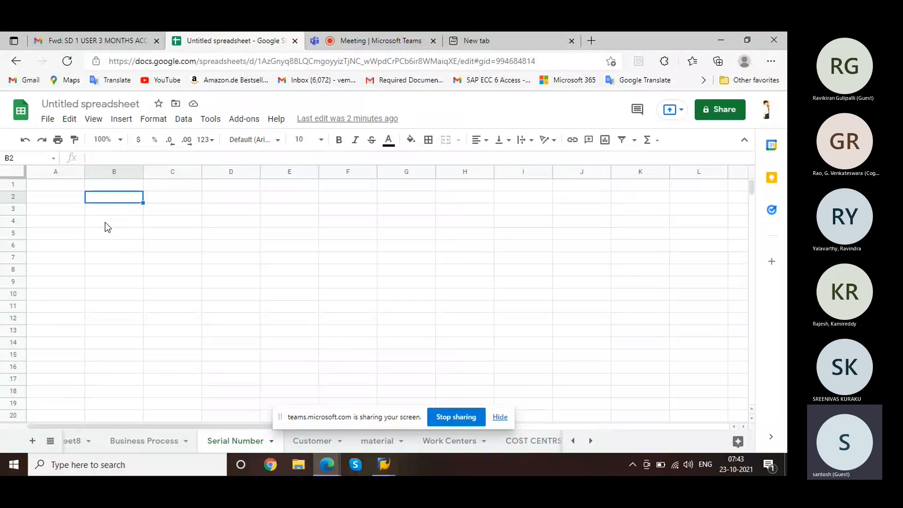
Step: Enter the headings Serial number, Material and Unique in B2:D2
text(Serial num)
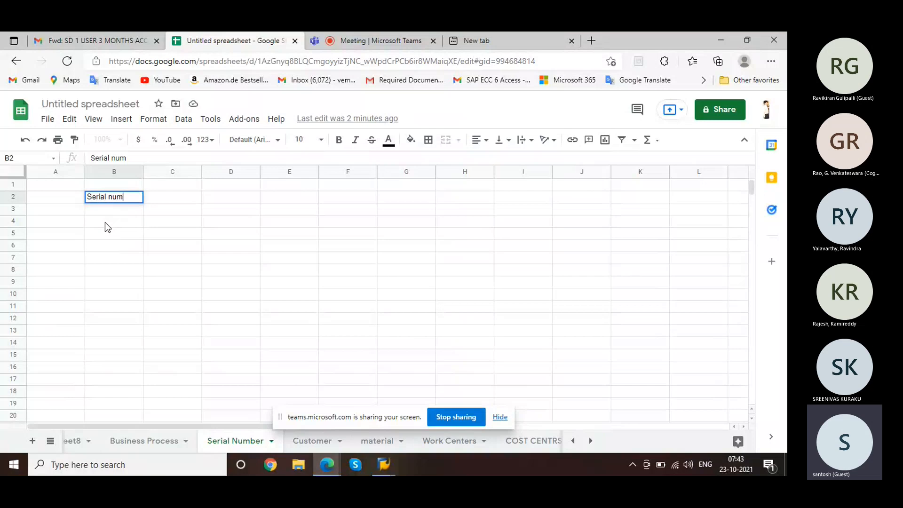
text(ber)
key(Tab)
text(Materi)
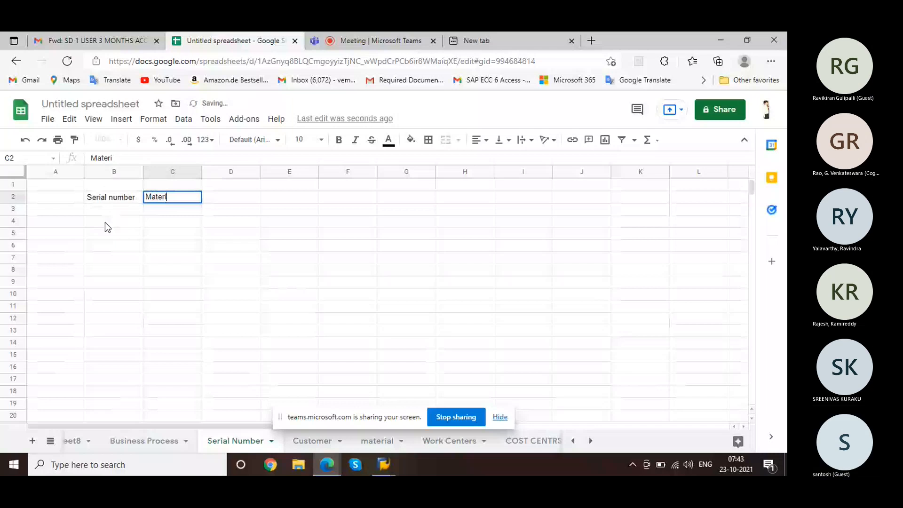
text(a)
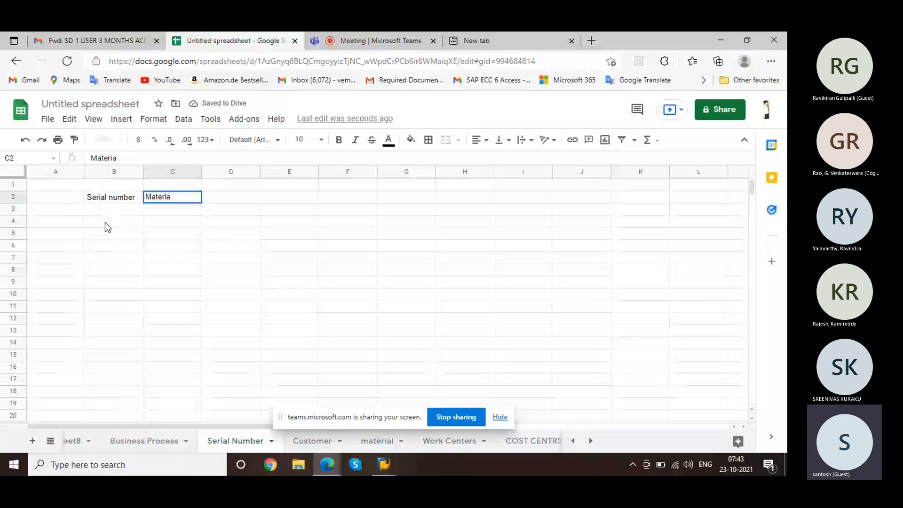
text(l)
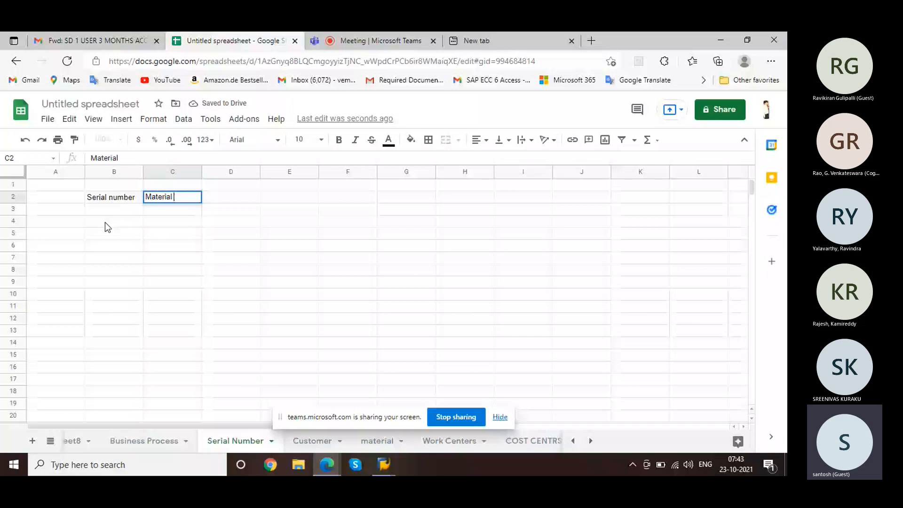
key(Tab)
text(Unique)
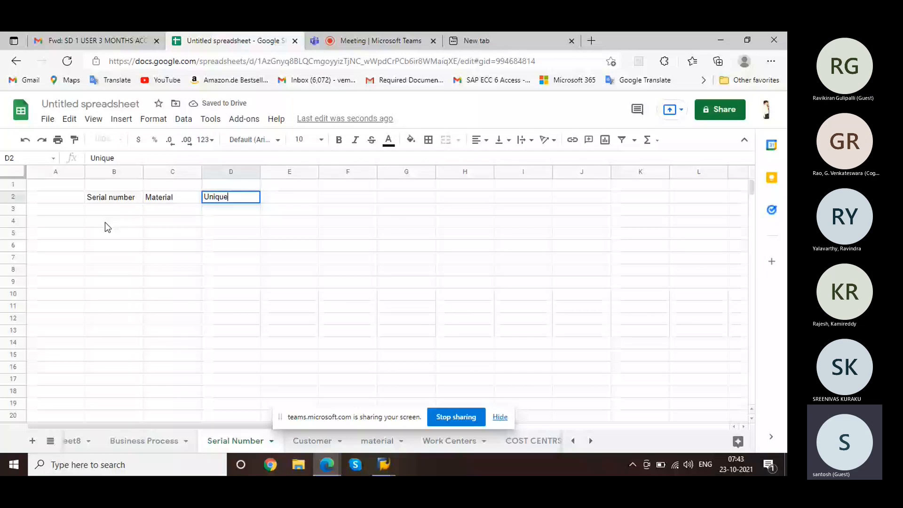
click(166, 218)
Step: Enter 'Dymanic' in C4 and 'no number ranges' in D4
text(Dymanic)
key(Tab)
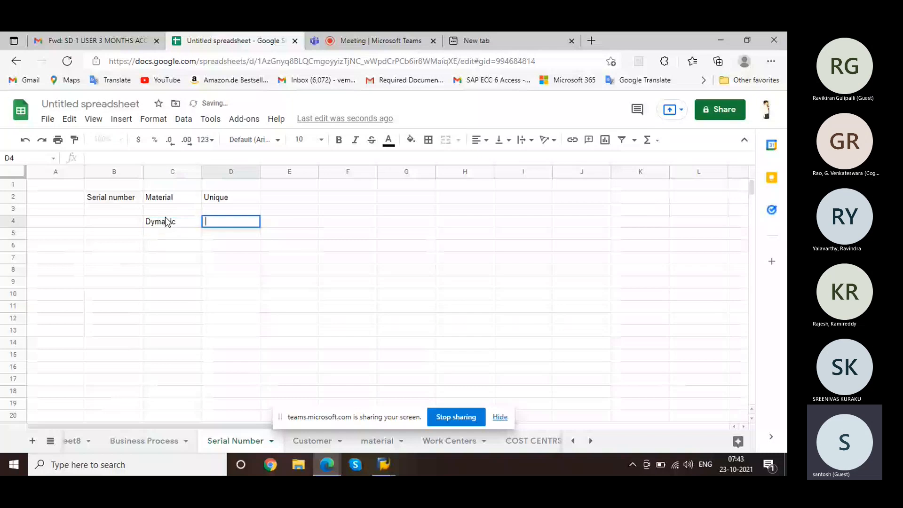
text(no)
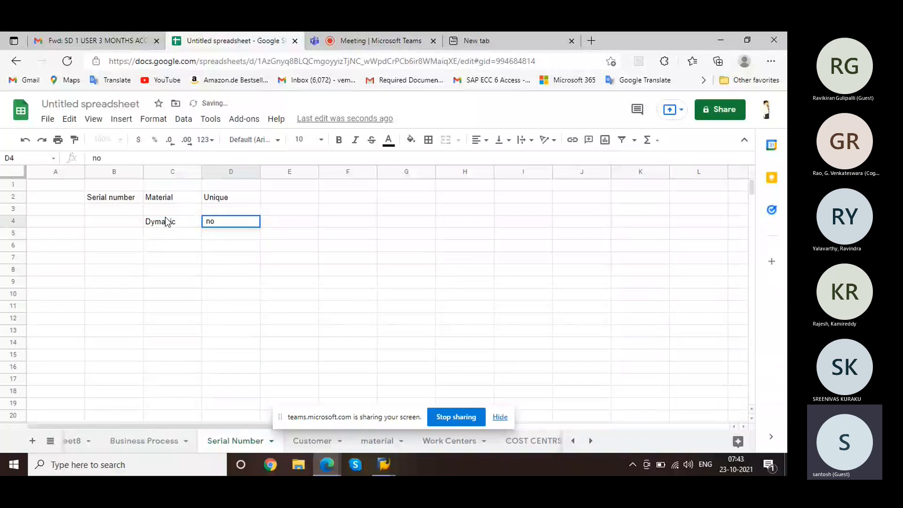
text( rang)
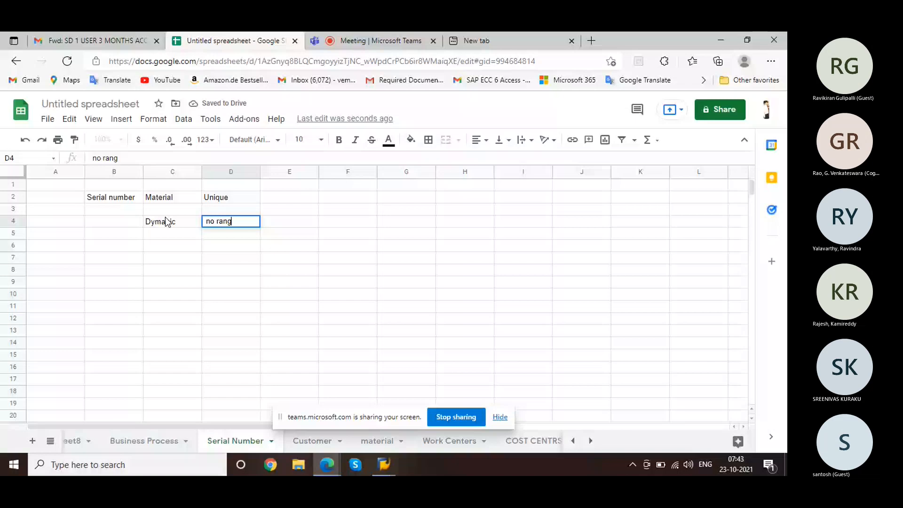
key(BackSpace)
key(BackSpace)
key(BackSpace)
key(BackSpace)
text(number ranges)
click(182, 250)
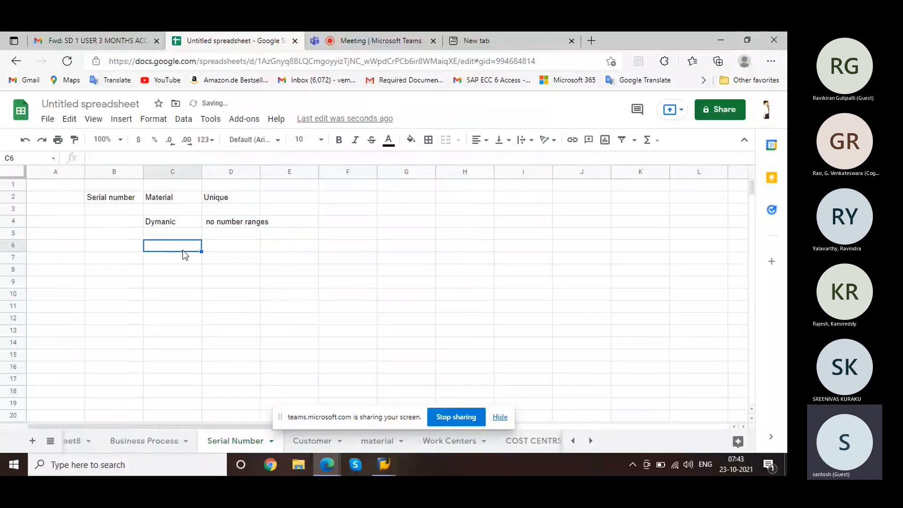
click(389, 467)
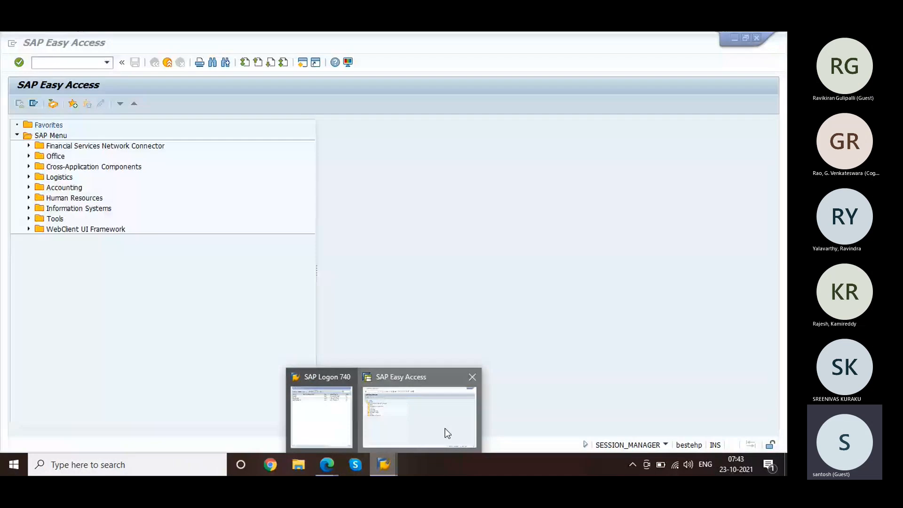
Step: Return to SAP Easy Access, run /nmm01, and attempt to open a new session
click(446, 432)
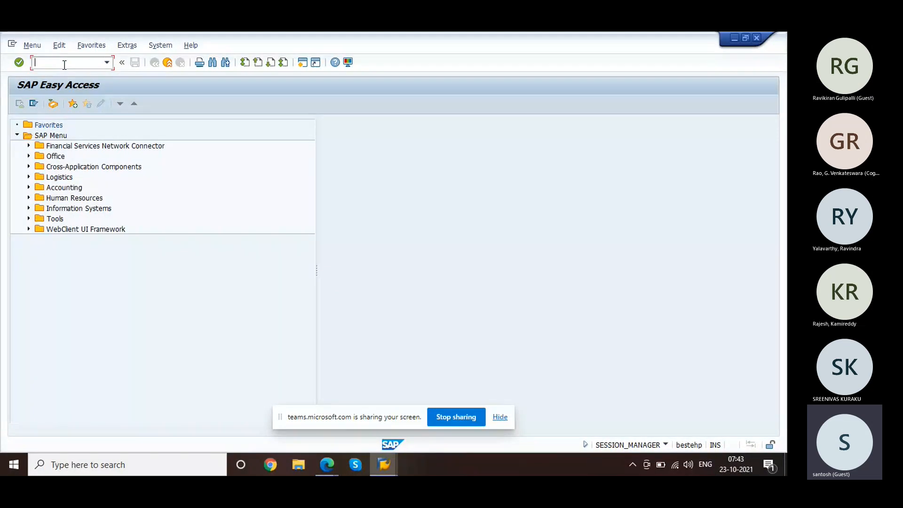
text(/nmm01)
key(Return)
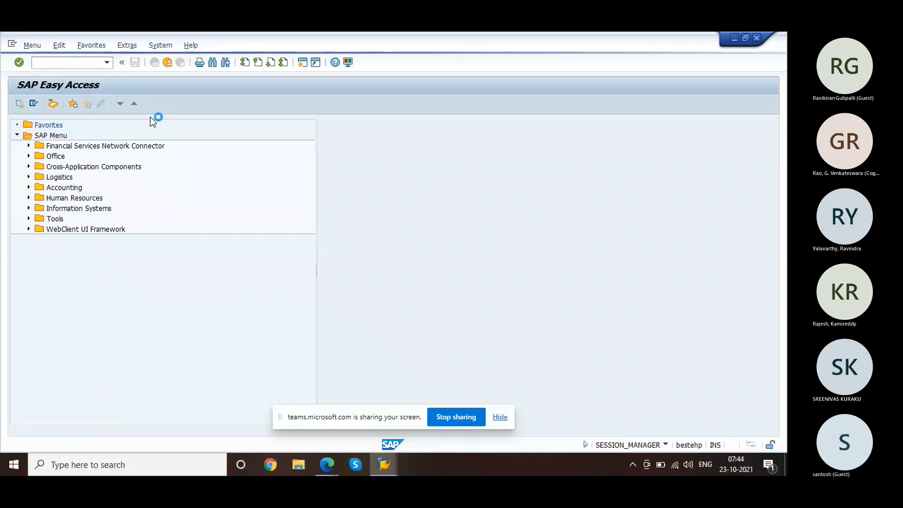
click(13, 47)
click(42, 135)
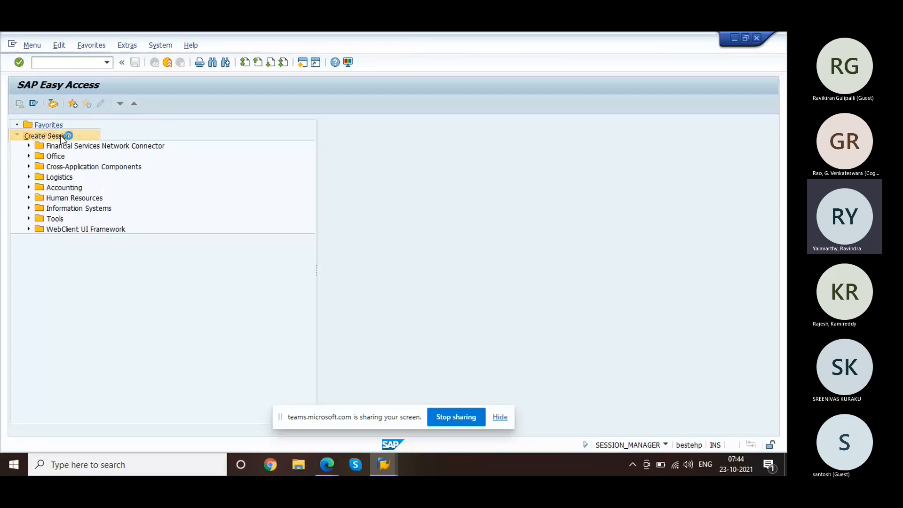
Step: Dismiss the connection error and log back on to ECC client 800, continuing past the multiple-logon warning
mouse_move(327, 465)
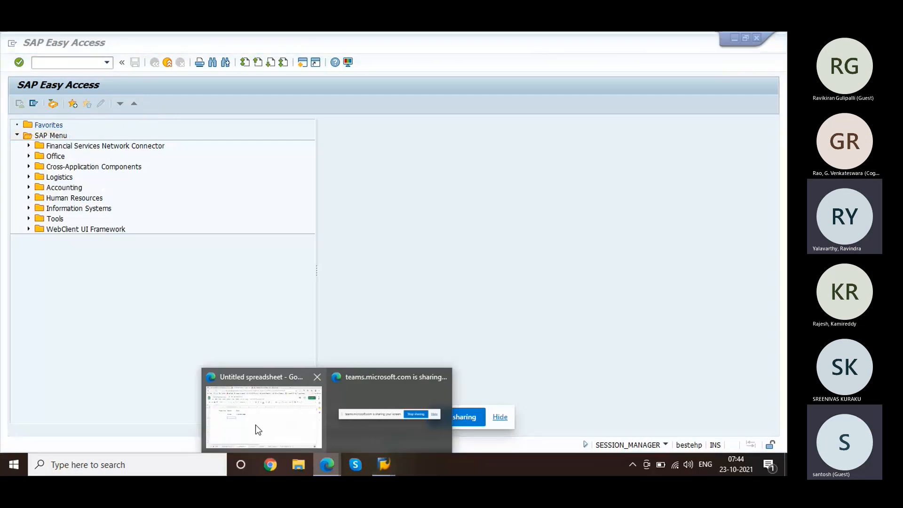
click(255, 425)
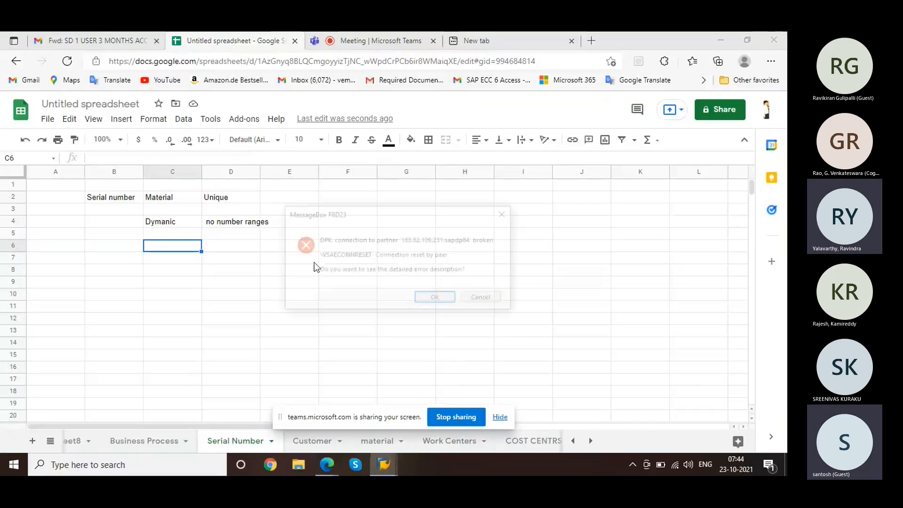
click(484, 299)
mouse_move(391, 461)
click(383, 409)
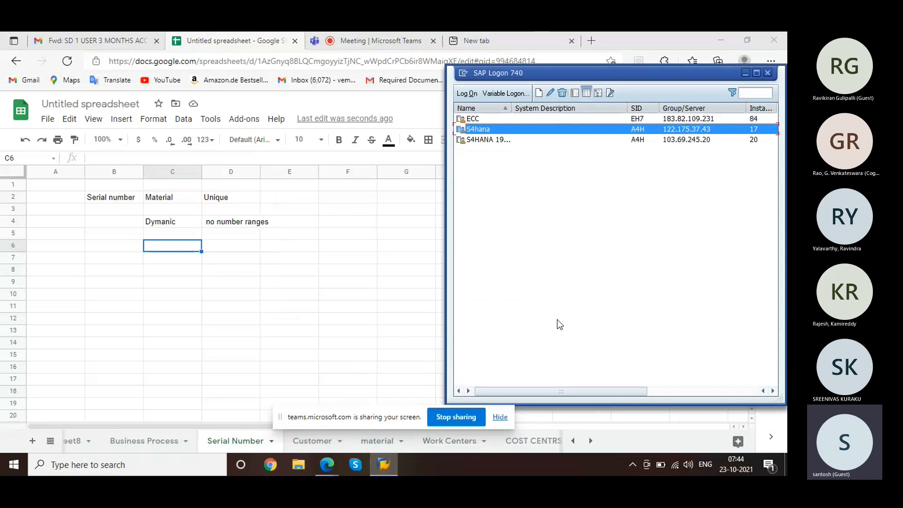
click(662, 119)
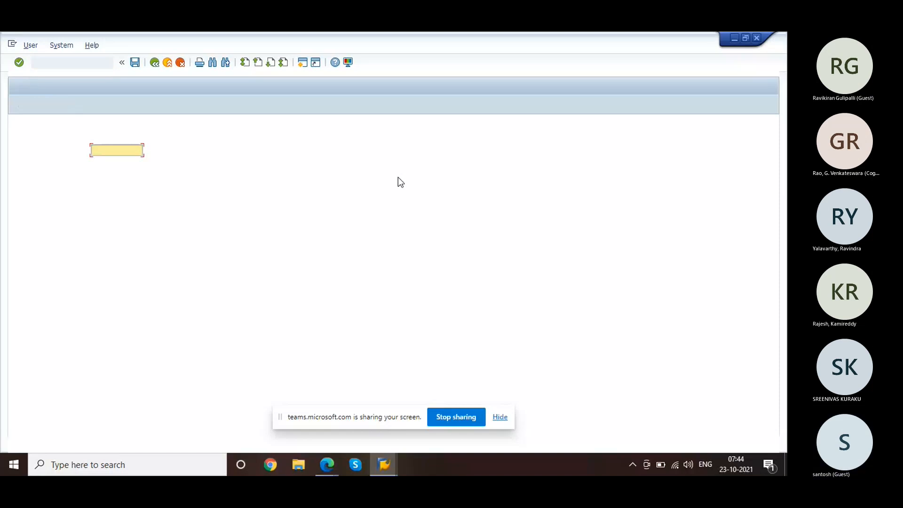
click(120, 161)
click(120, 164)
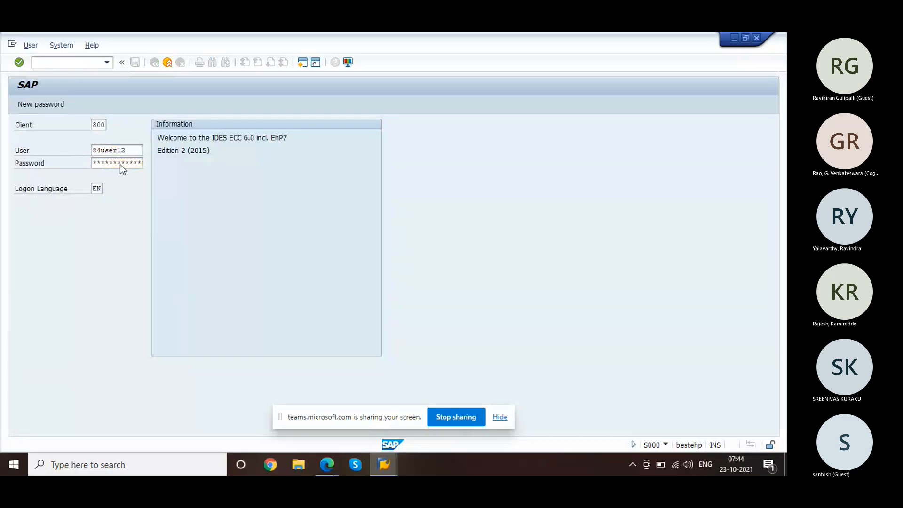
key(Return)
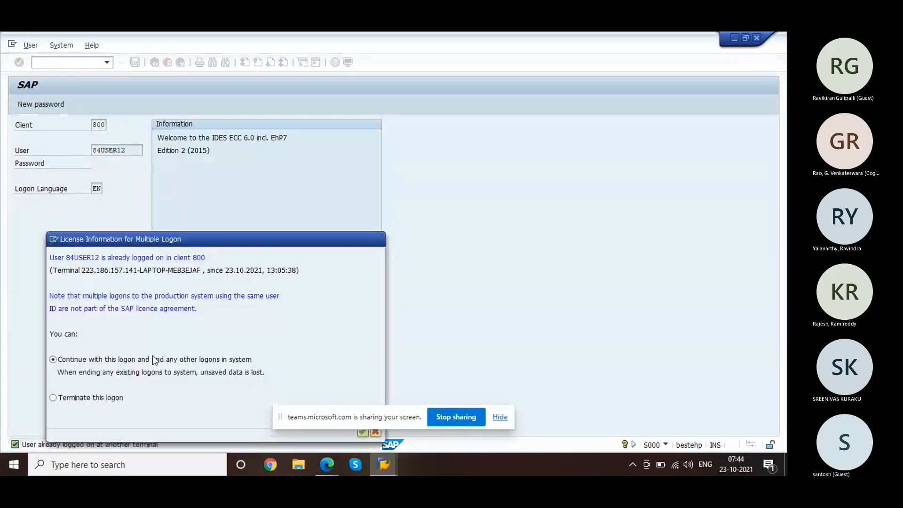
key(Return)
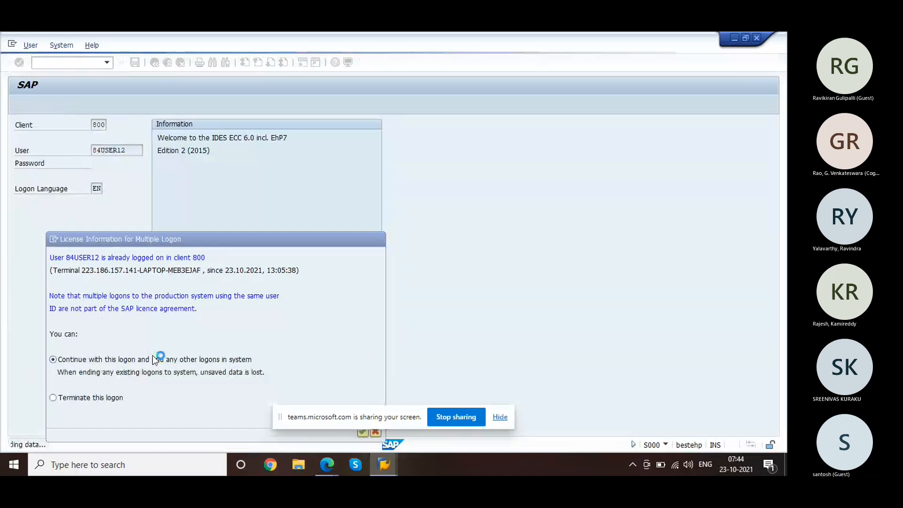
Step: Open R-1000 in MM02 with Basic Data 1, Sales Org. Data 1/2 and Sales: General/Plant views
text(mm02)
key(Return)
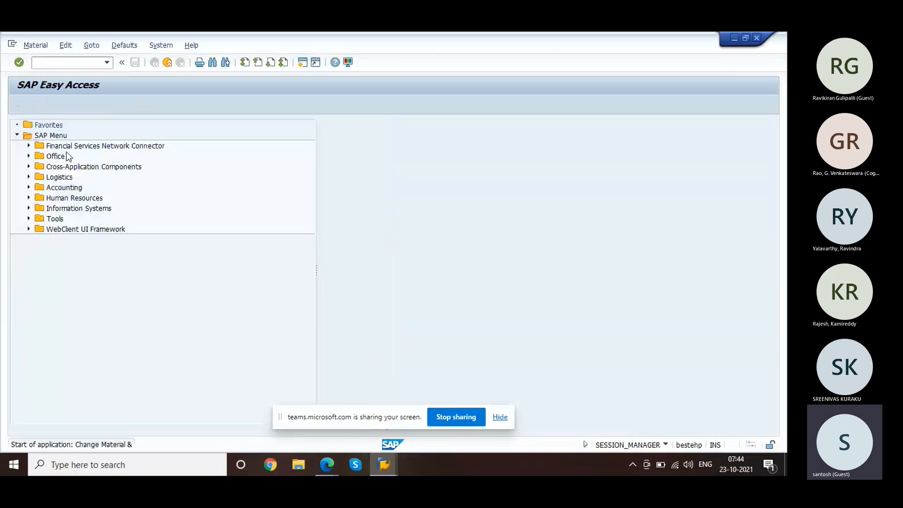
text(R-100)
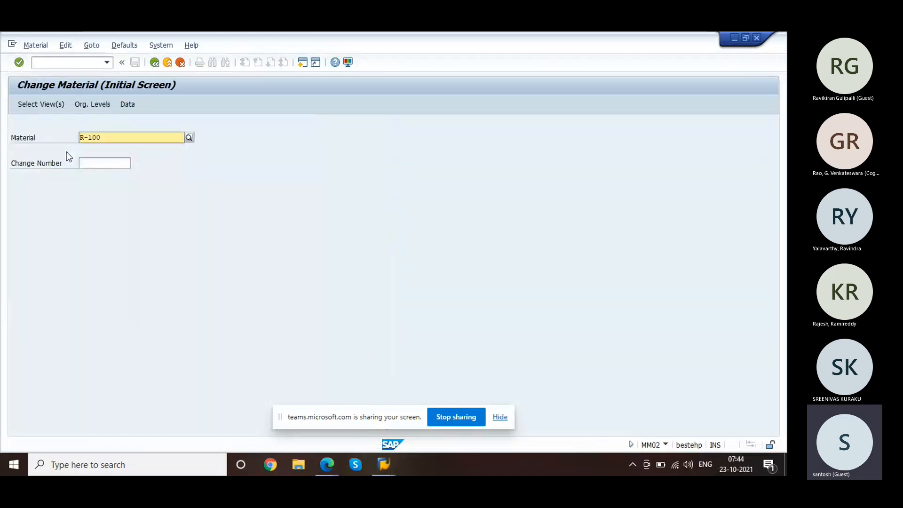
text(0)
key(Return)
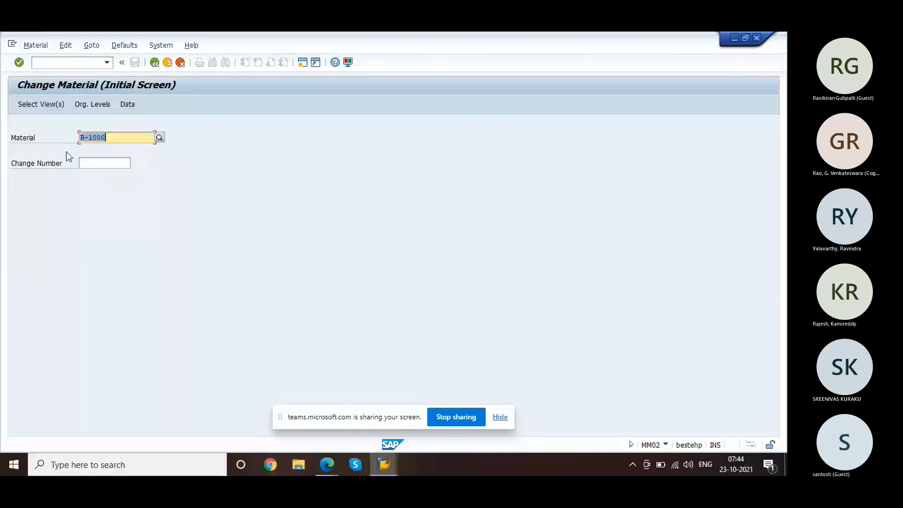
key(Return)
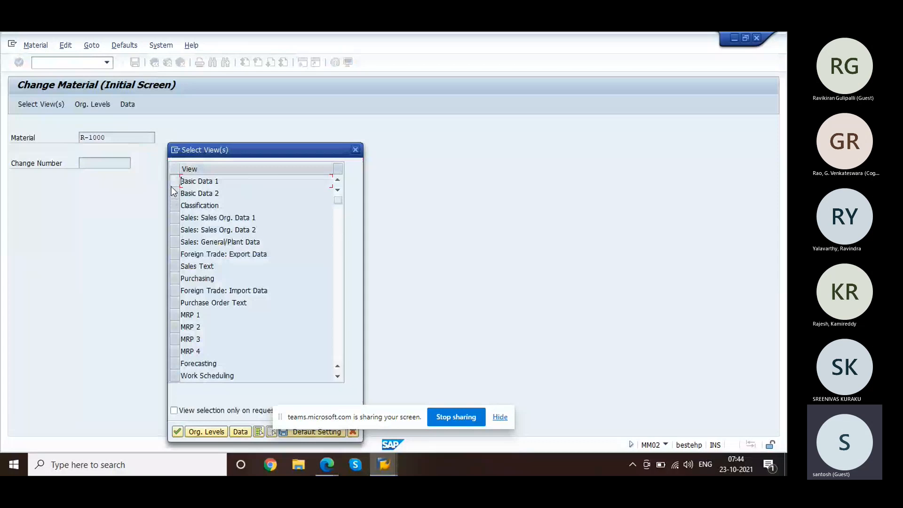
click(172, 183)
click(174, 215)
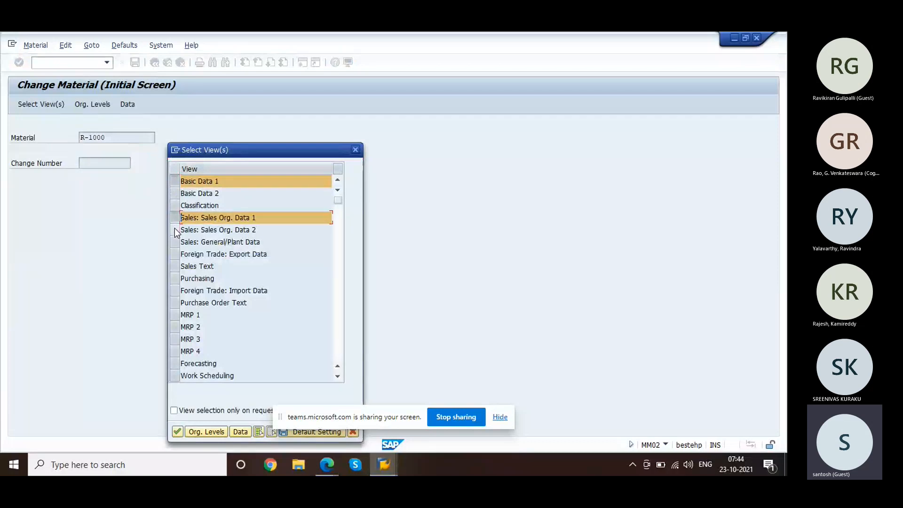
click(174, 230)
click(174, 242)
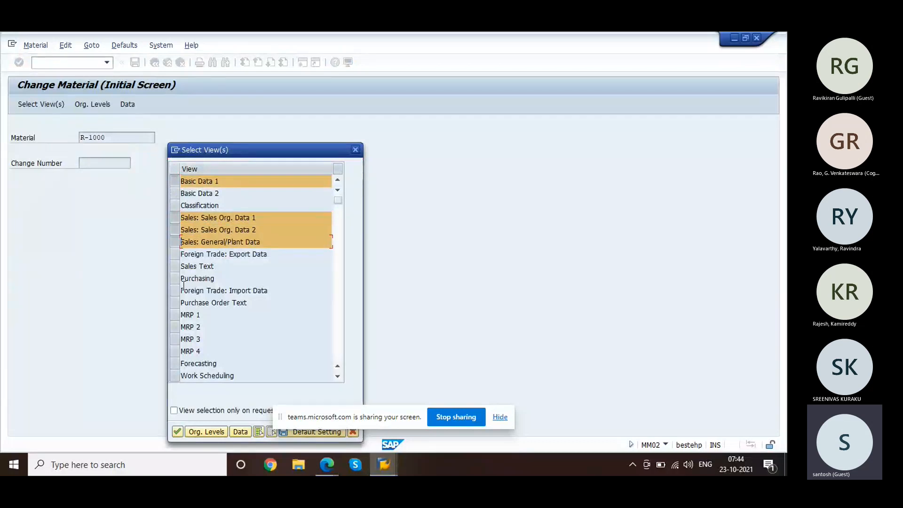
click(178, 432)
Step: Enter plant 1000, sales org 1000 and distribution channel 10
text(10)
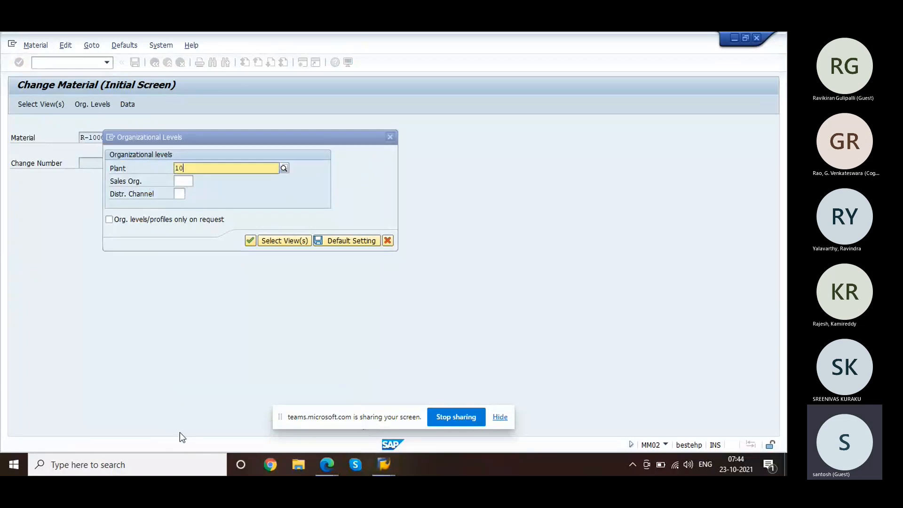
text(00)
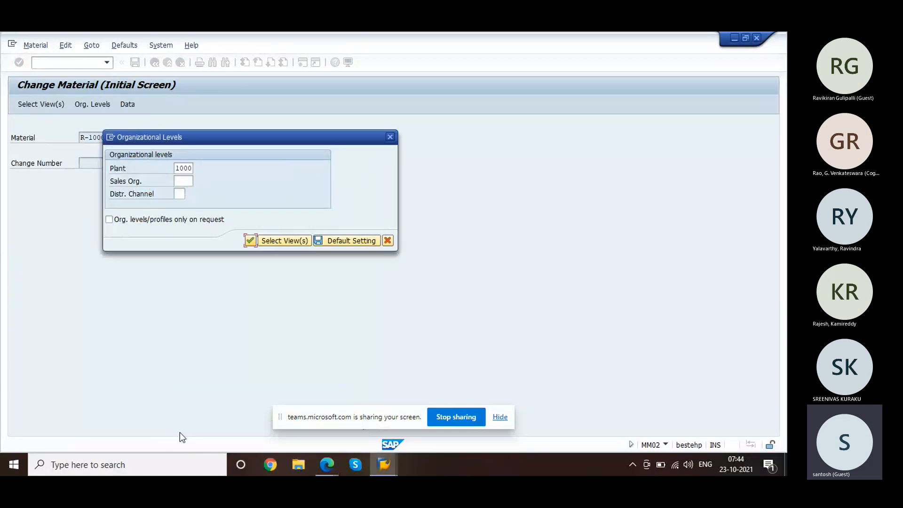
text(1)
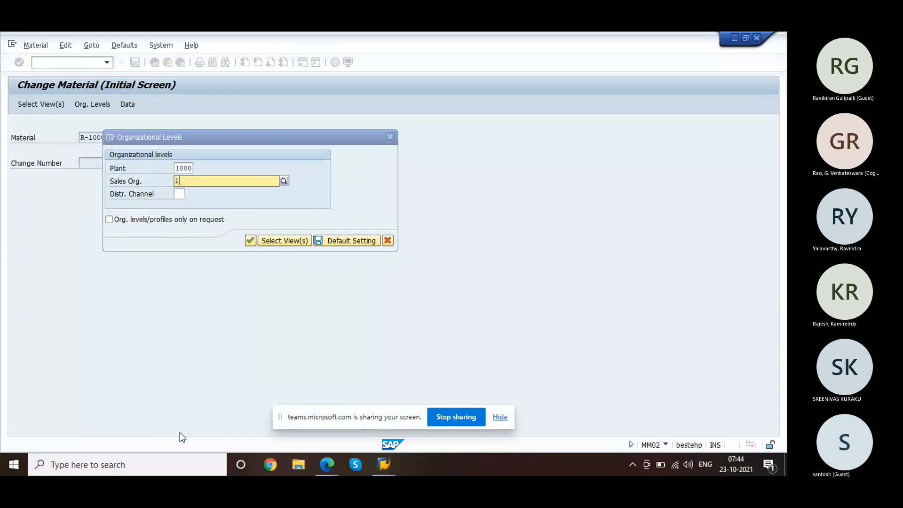
text(000)
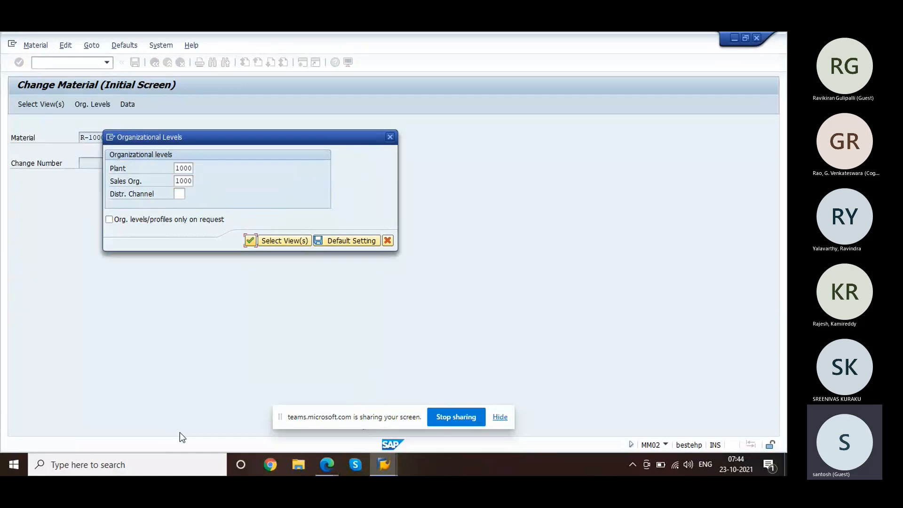
key(shift+Tab)
key(shift+Tab)
text(10)
key(Return)
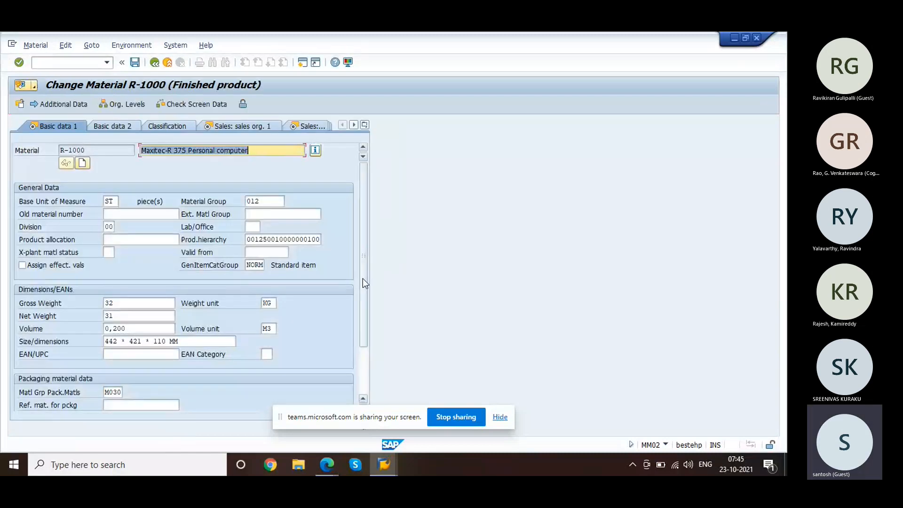
Step: Check R-1000's Sales: General/Plant view, finding SerialNoProfile empty, then return to Google Sheets
drag(362, 279, 379, 267)
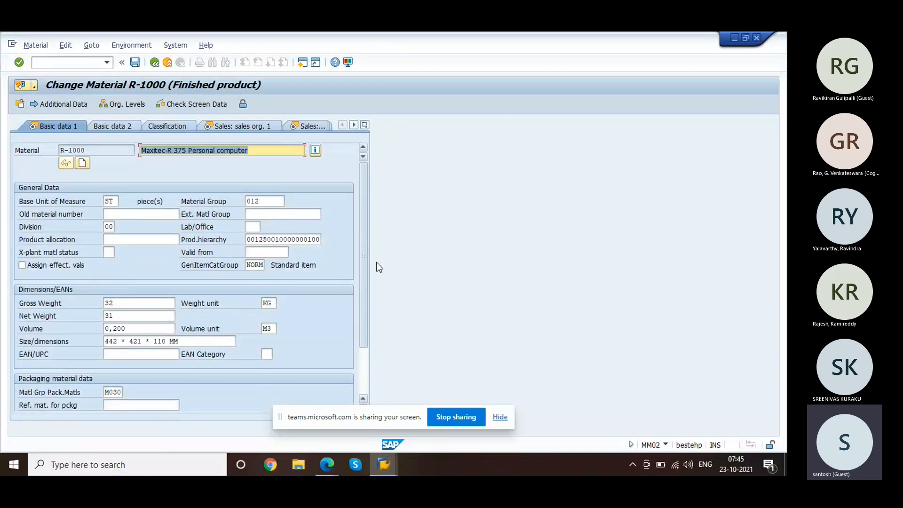
click(241, 130)
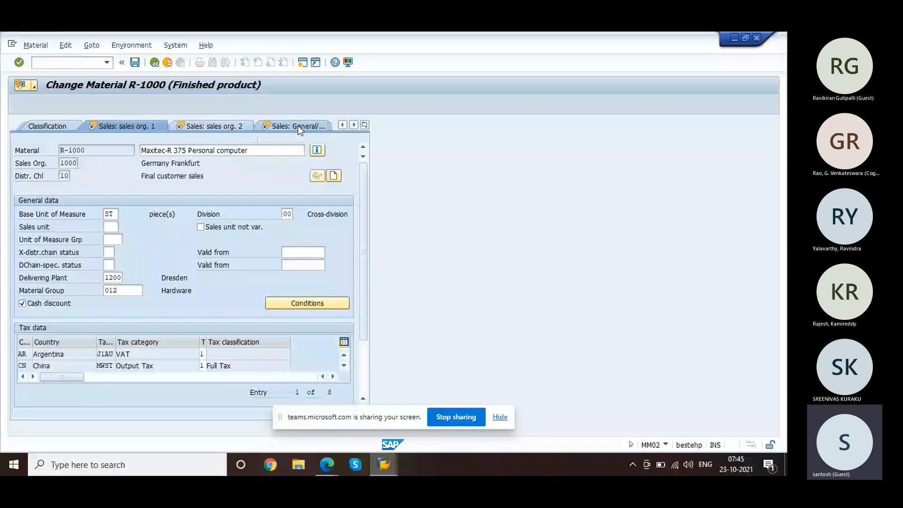
click(298, 125)
scroll(360, 255, down, 2)
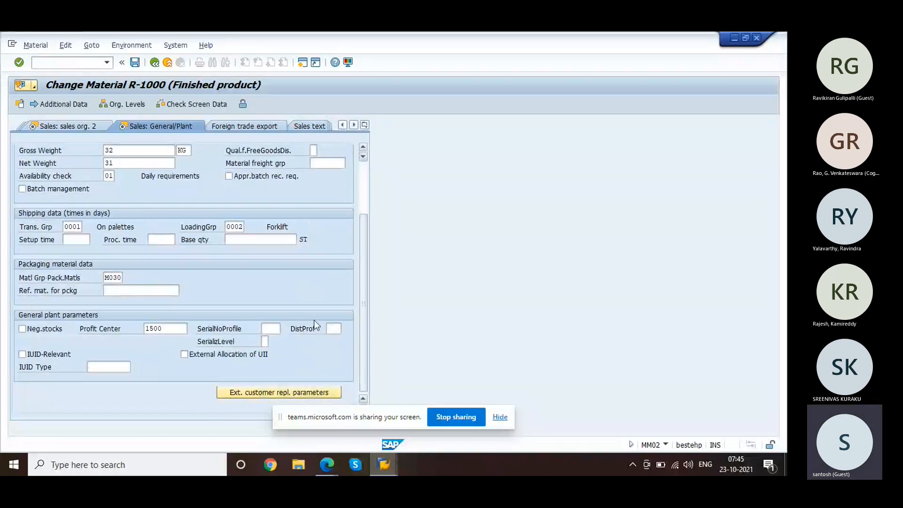
click(264, 327)
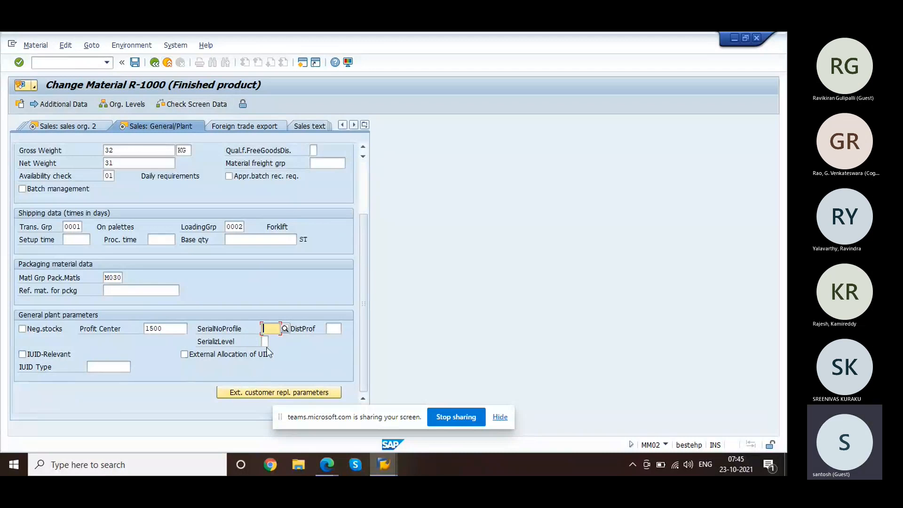
click(329, 468)
click(278, 424)
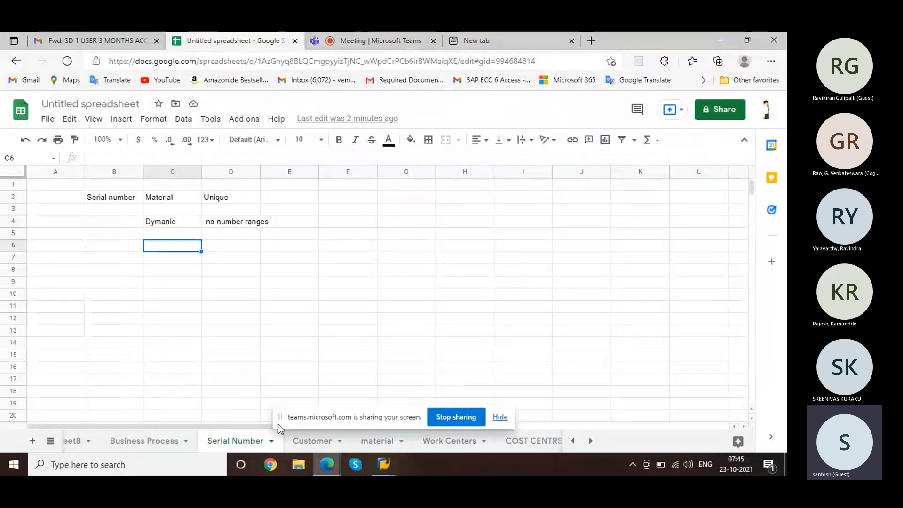
Step: Note 1 'serial Number profile' in F2:G2 and 2 in F4, then go back to Change Material R-1000
click(332, 199)
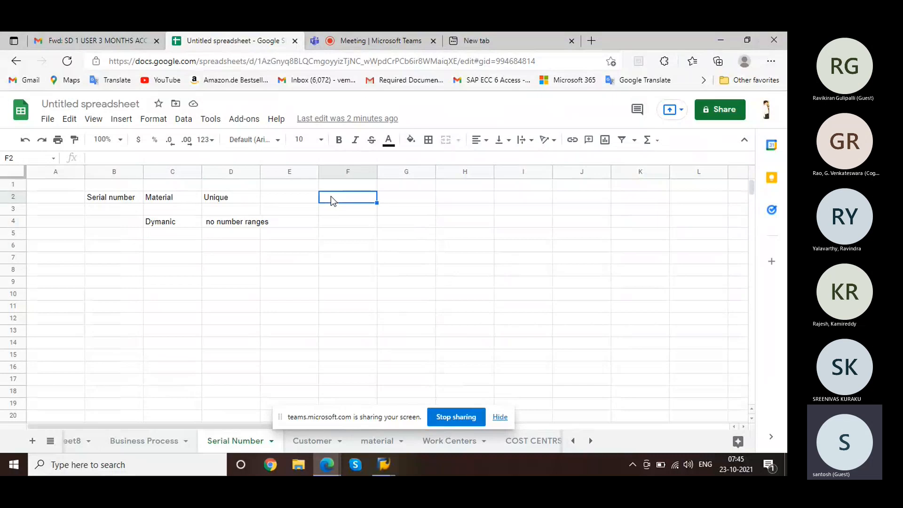
text(1)
key(Tab)
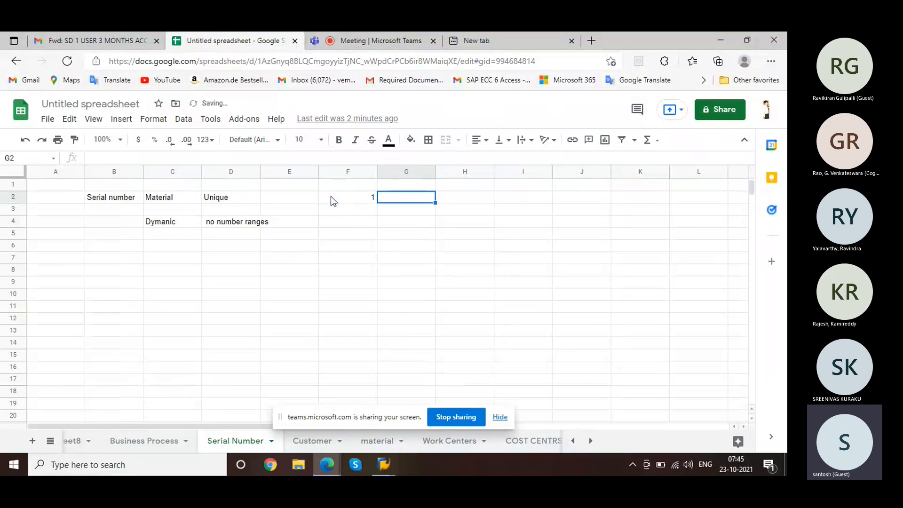
text(serial )
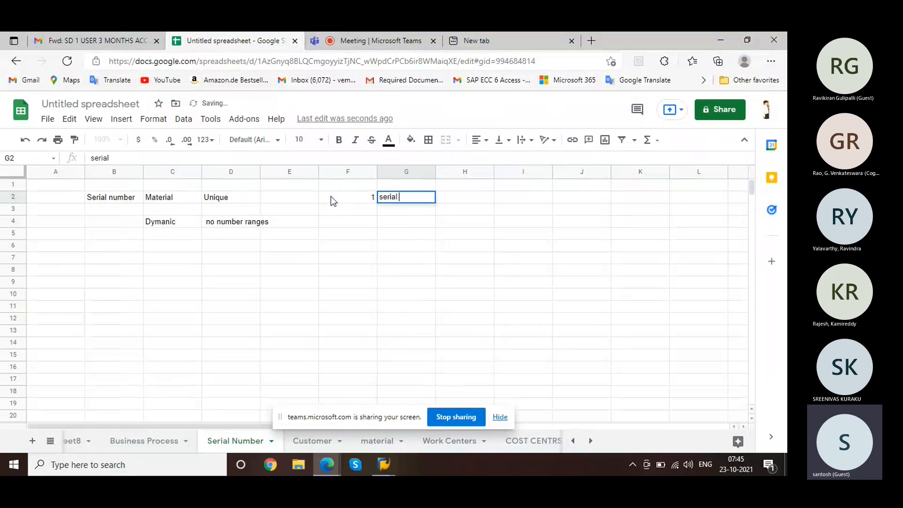
text(Number profile)
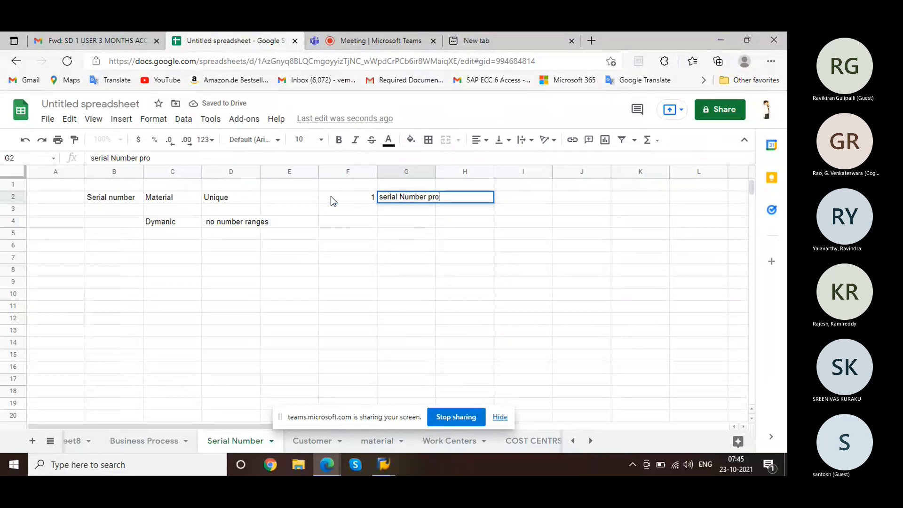
click(371, 223)
text(2)
key(Tab)
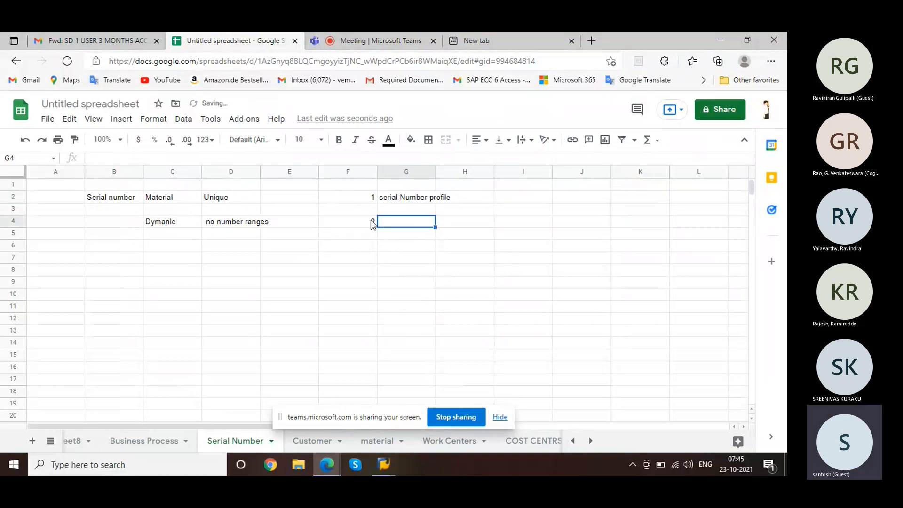
mouse_move(386, 464)
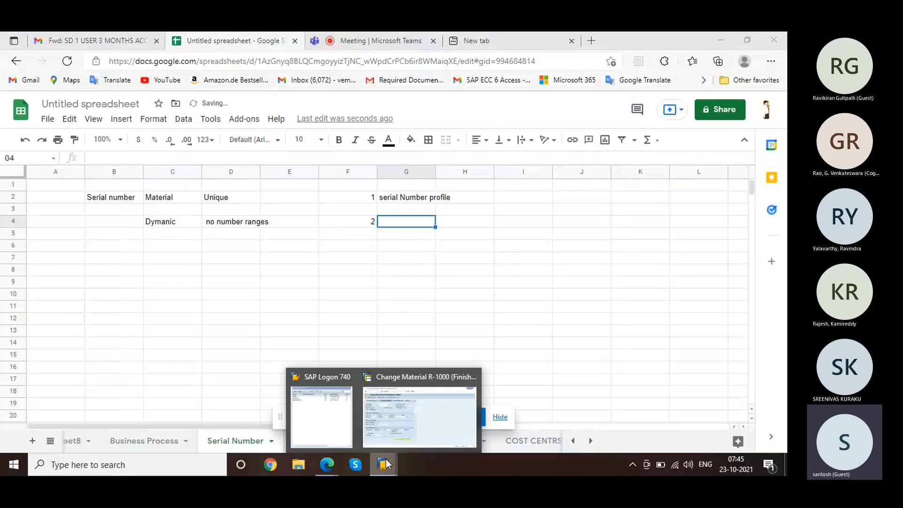
click(438, 402)
click(60, 64)
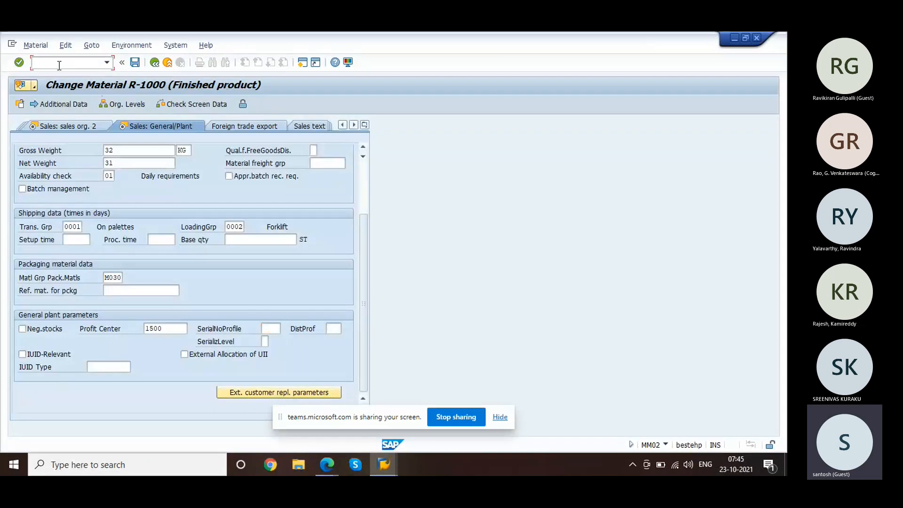
Step: Run transaction OMM03 in a new session
text(/n)
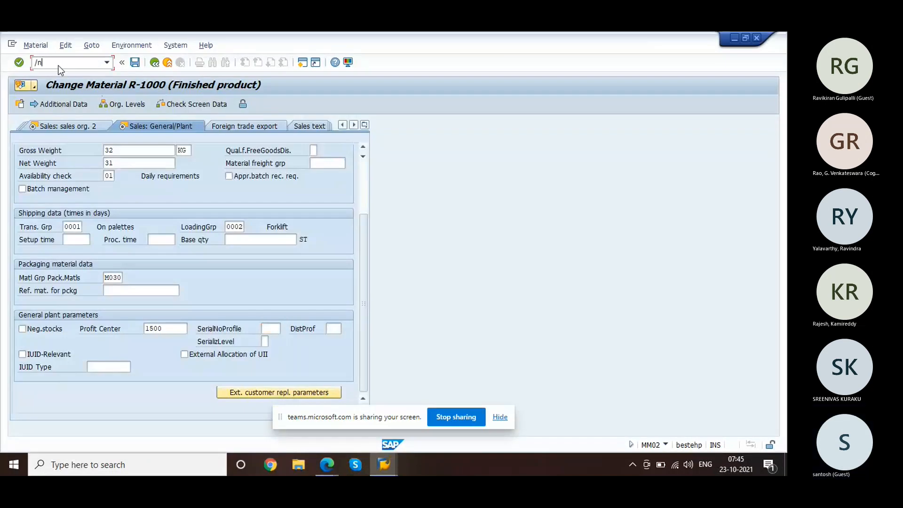
key(BackSpace)
text(o)
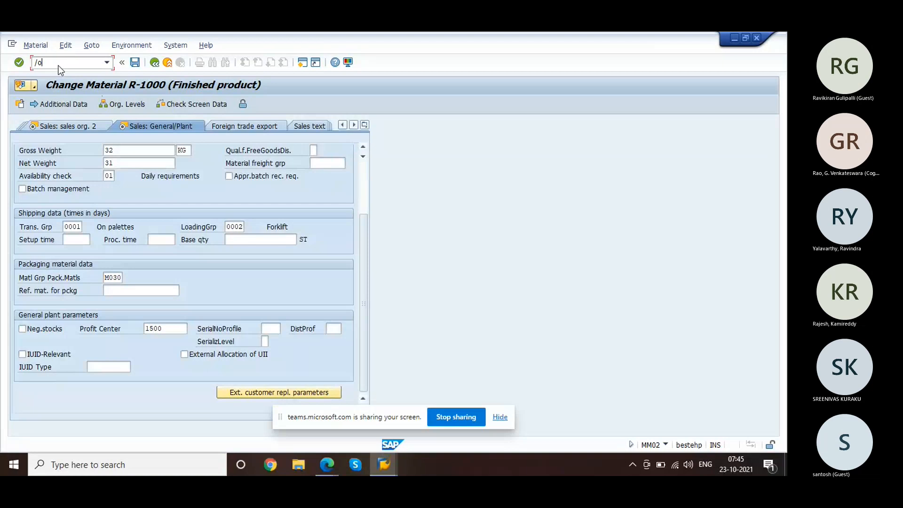
text(mm03)
key(Return)
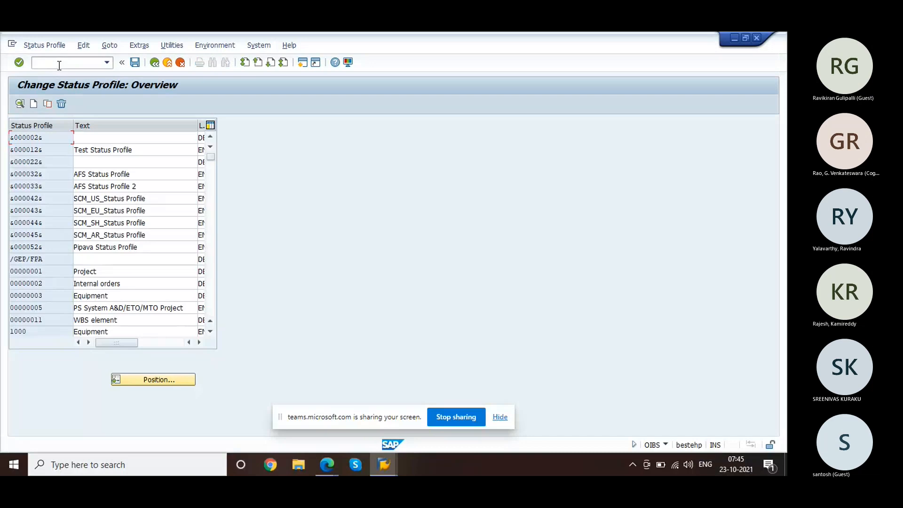
Step: Switch to transaction OIOA to open the serial number profile settings
click(60, 65)
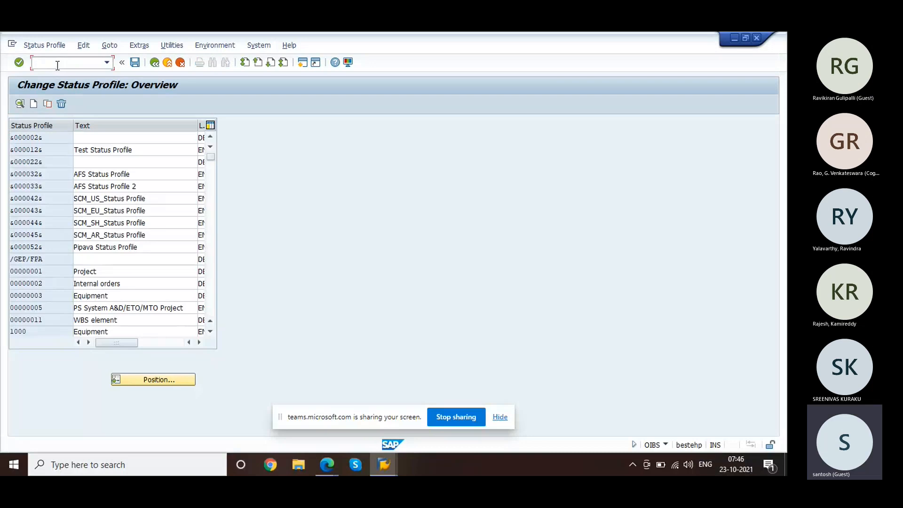
text(/n)
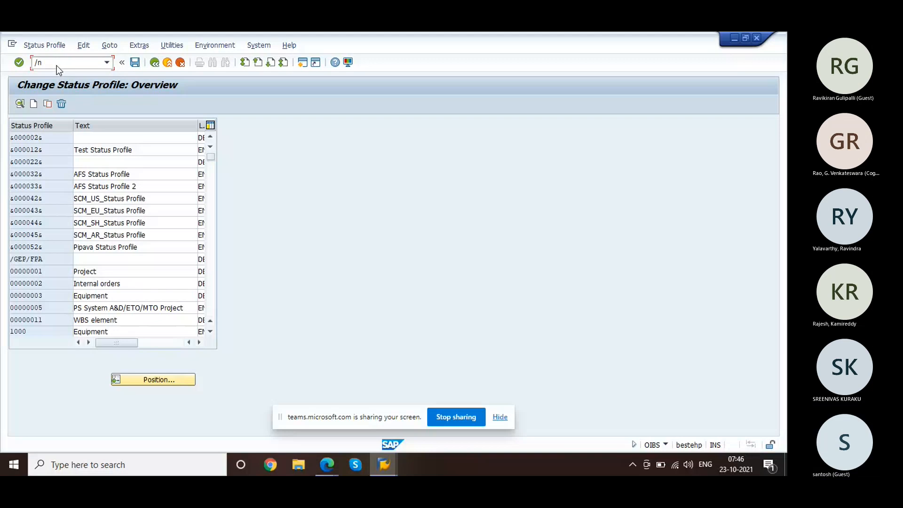
text(oioa)
key(Return)
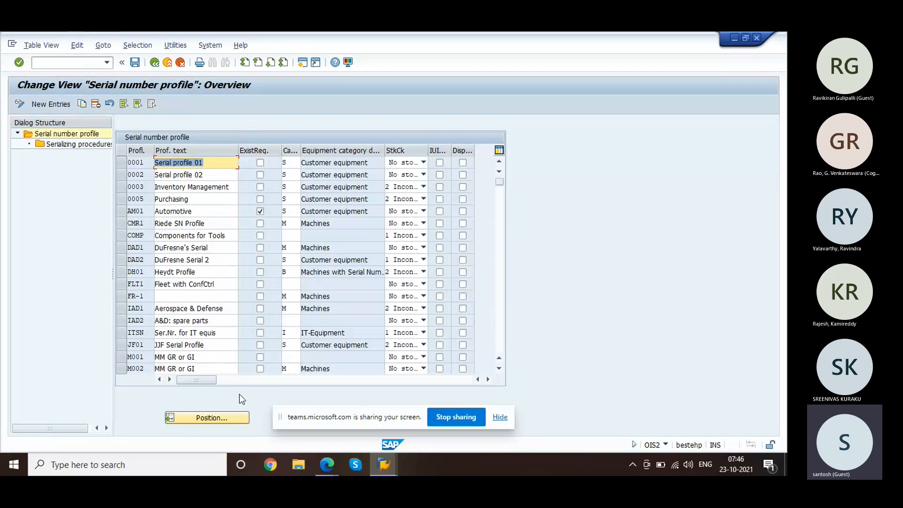
Step: List the possible equipment categories for profile 0001 (Serial profile 01)
click(132, 163)
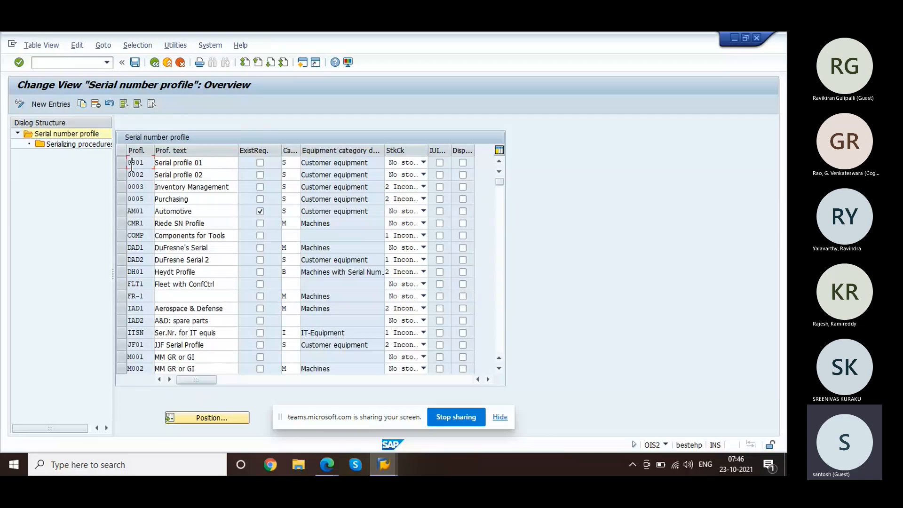
click(225, 168)
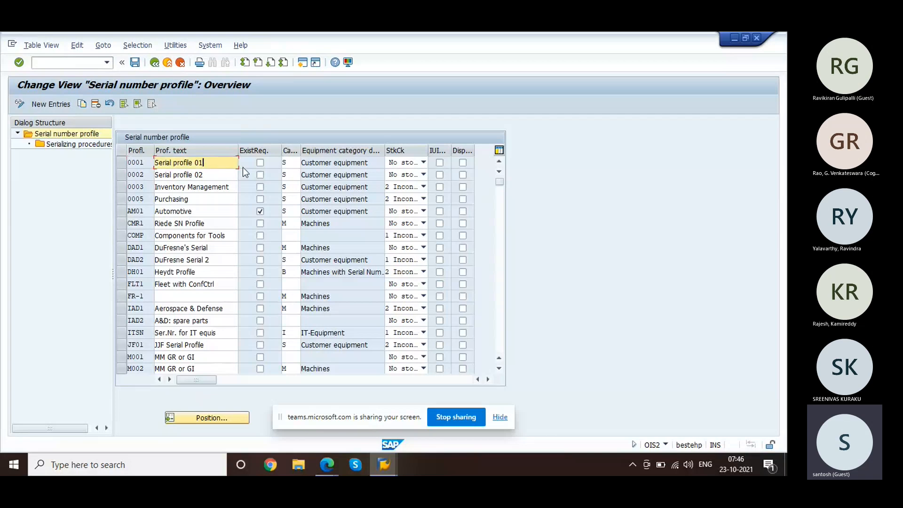
click(288, 162)
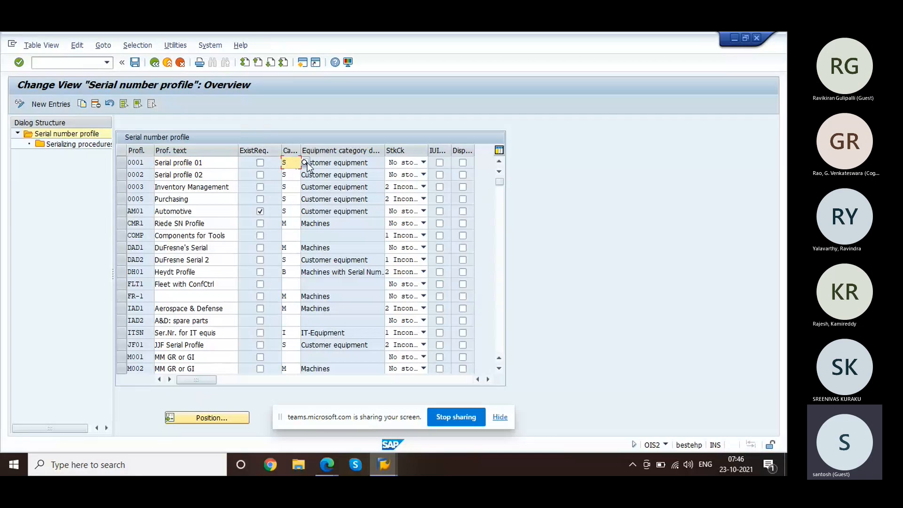
click(306, 163)
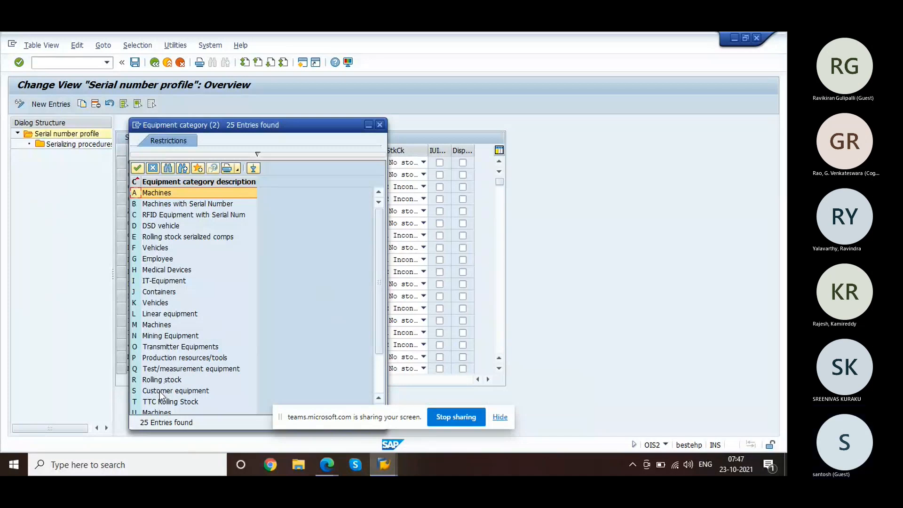
click(154, 168)
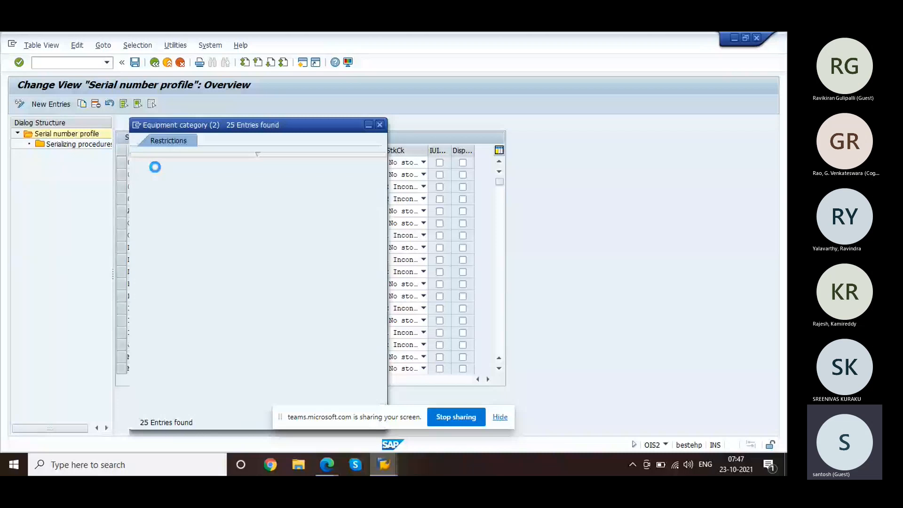
click(413, 166)
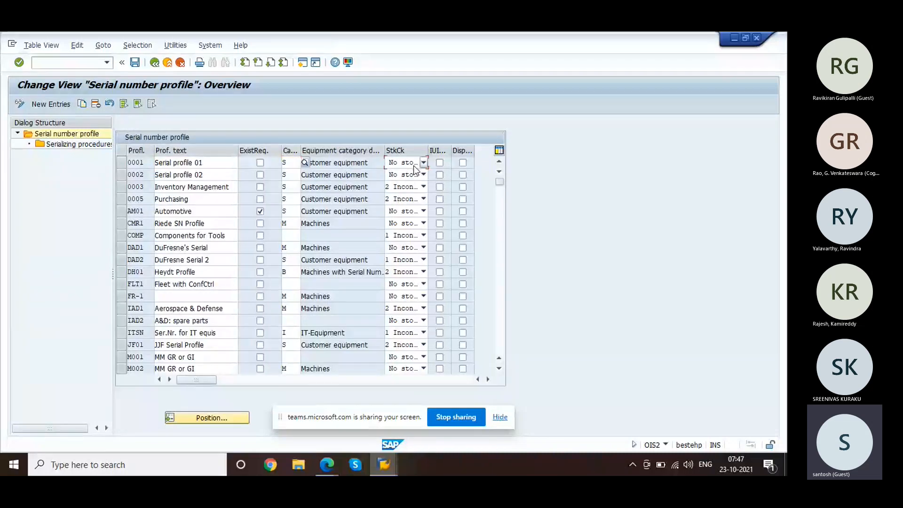
click(413, 165)
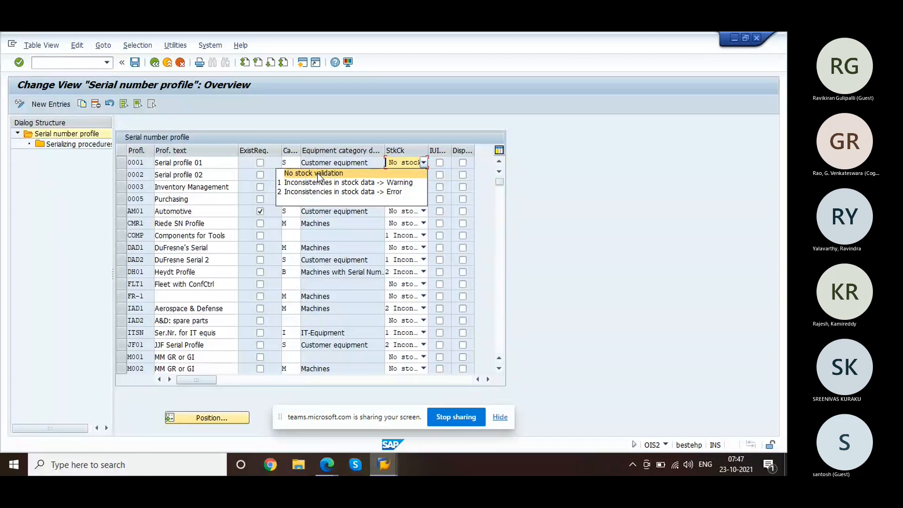
click(77, 209)
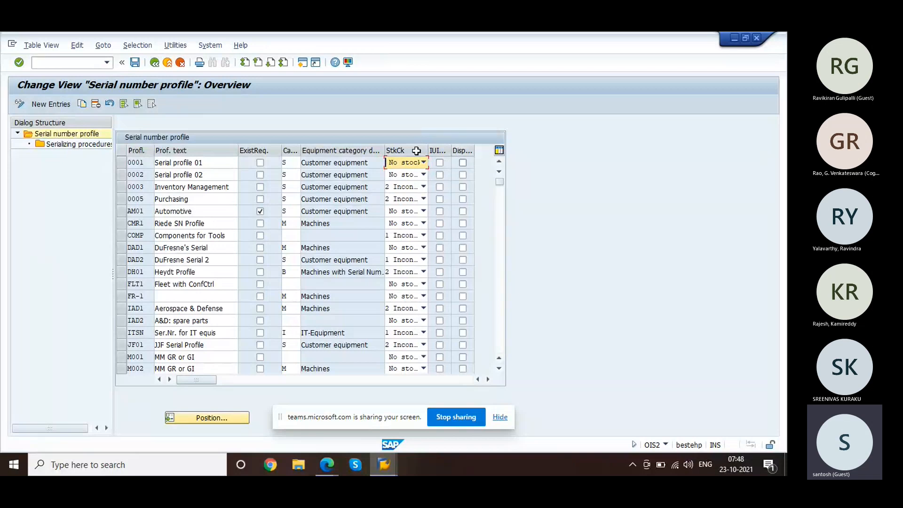
click(121, 163)
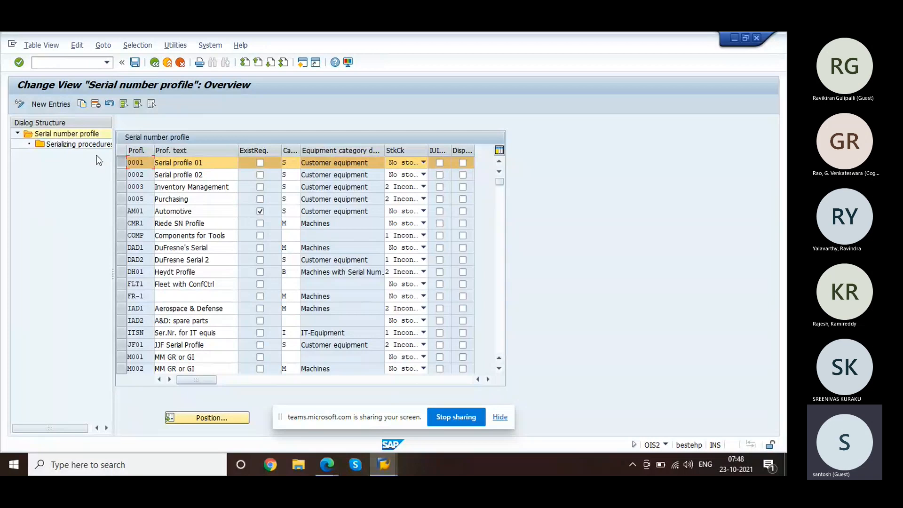
click(82, 146)
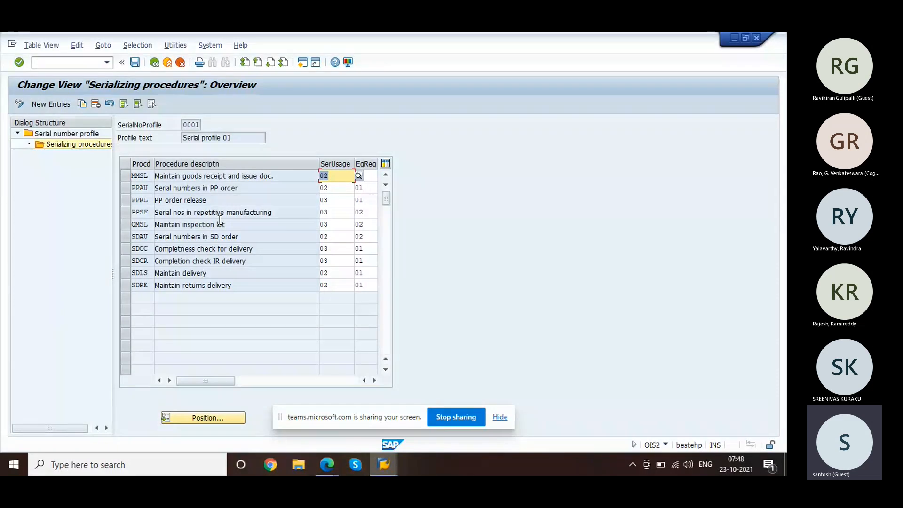
Step: Review MMSL's serial usage options and keep its equipment requirement as always with equipment
click(247, 179)
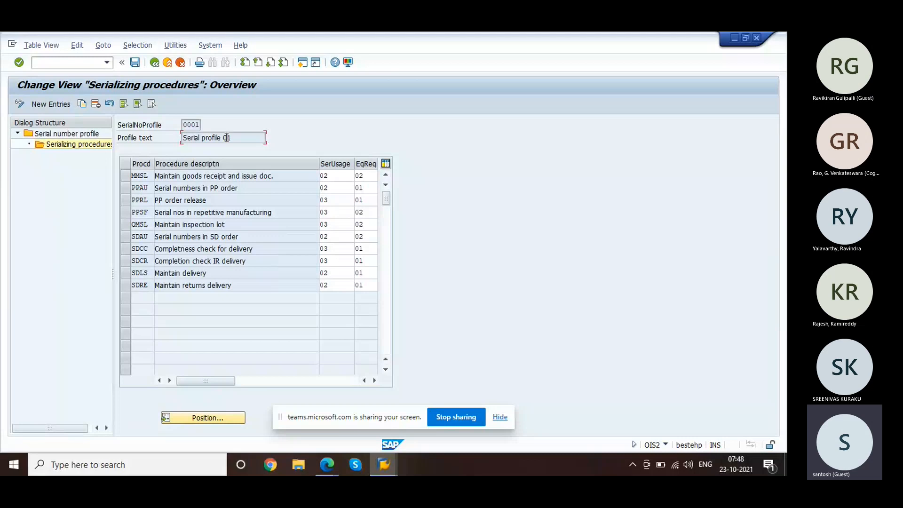
click(339, 176)
click(358, 176)
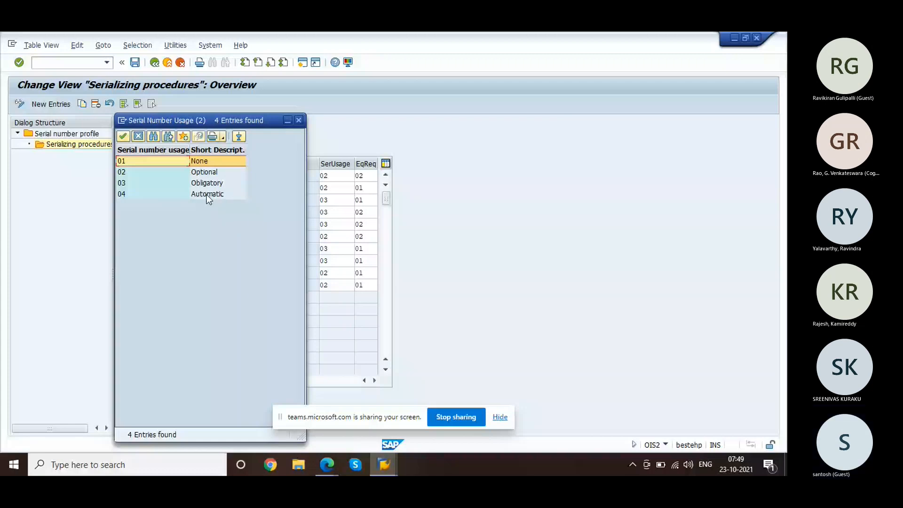
click(299, 120)
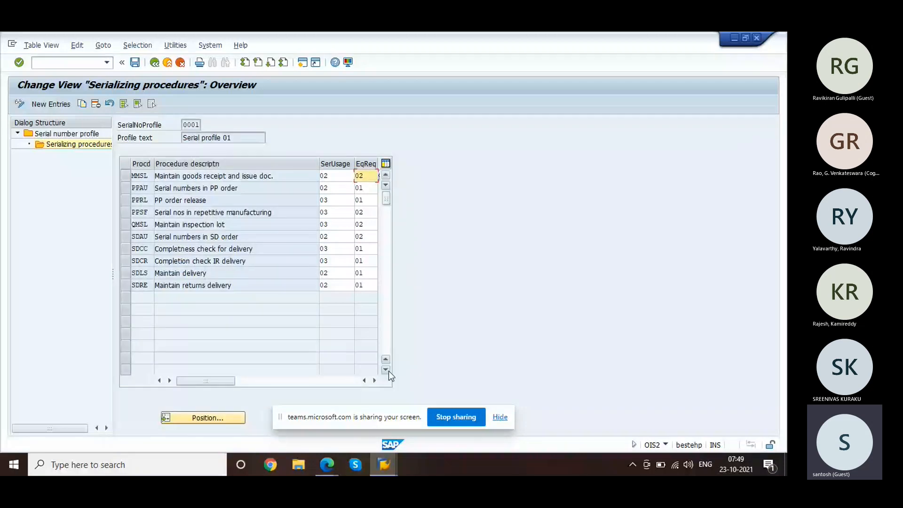
click(375, 380)
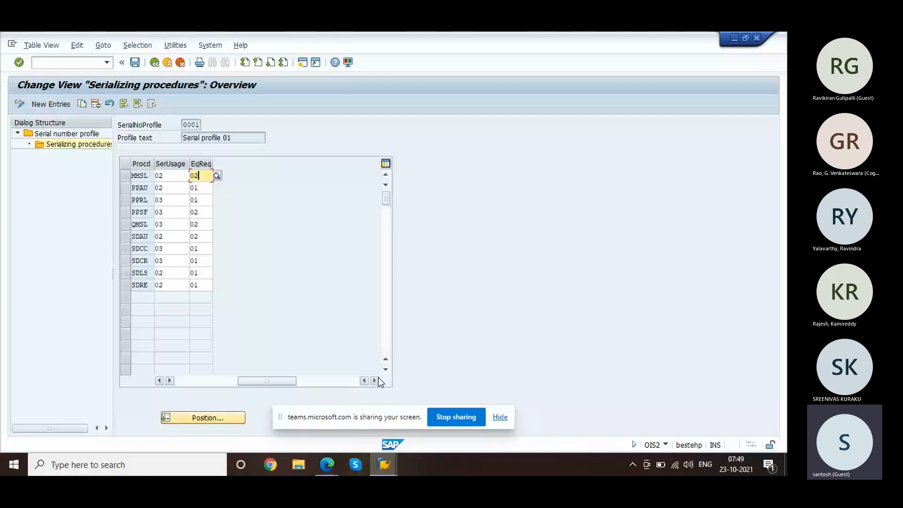
click(215, 176)
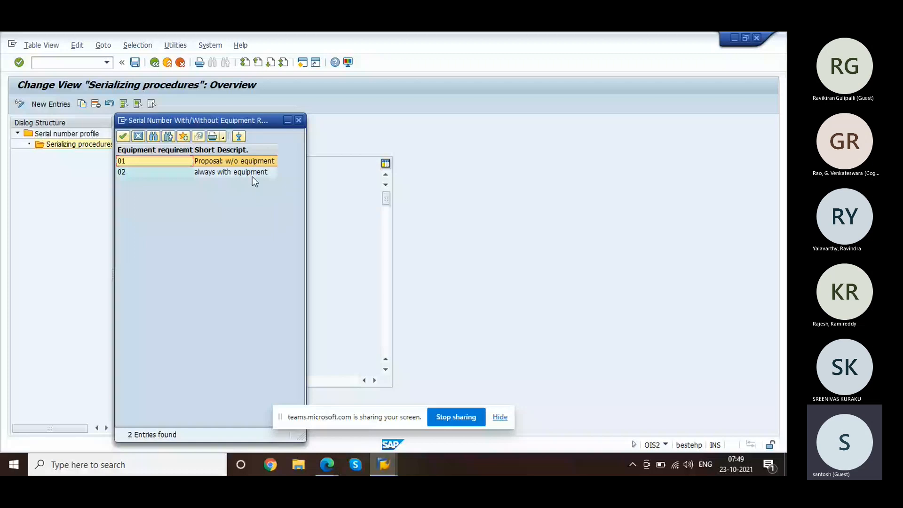
double_click(252, 176)
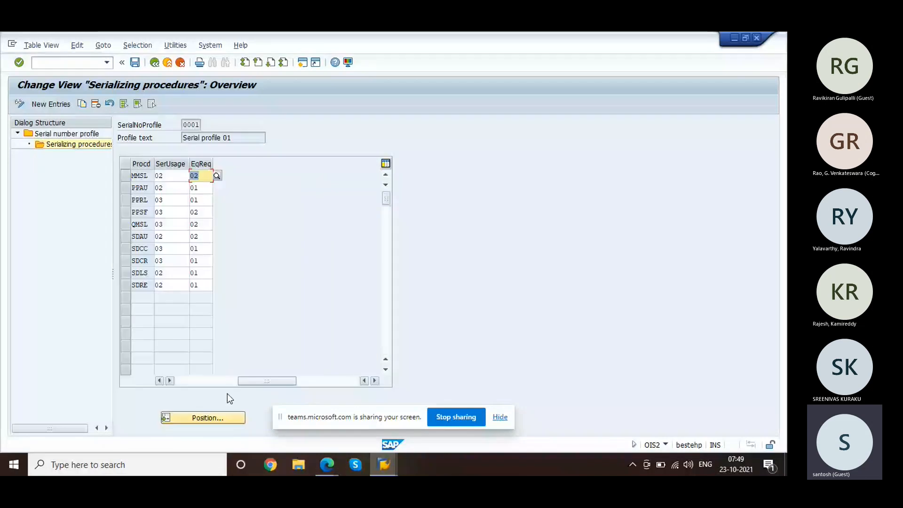
click(200, 380)
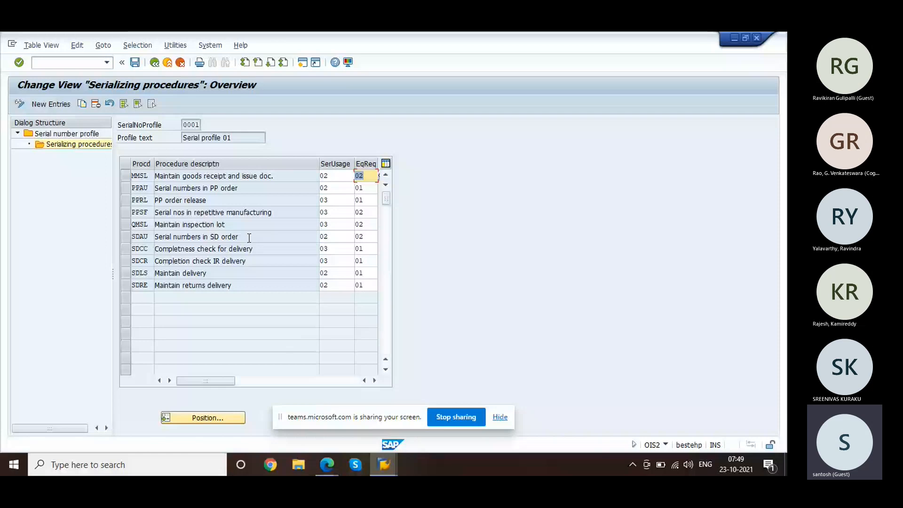
Step: Check the serial usage options for SDAU without changing them
click(353, 237)
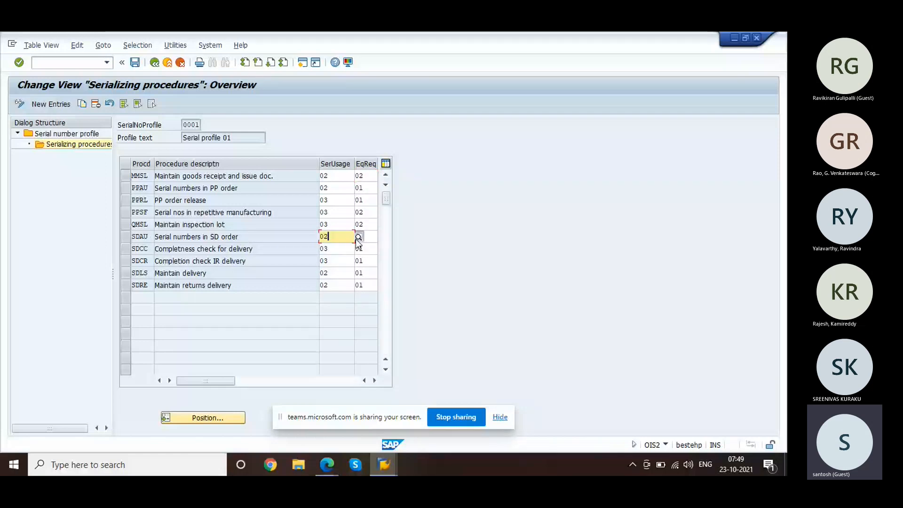
click(358, 237)
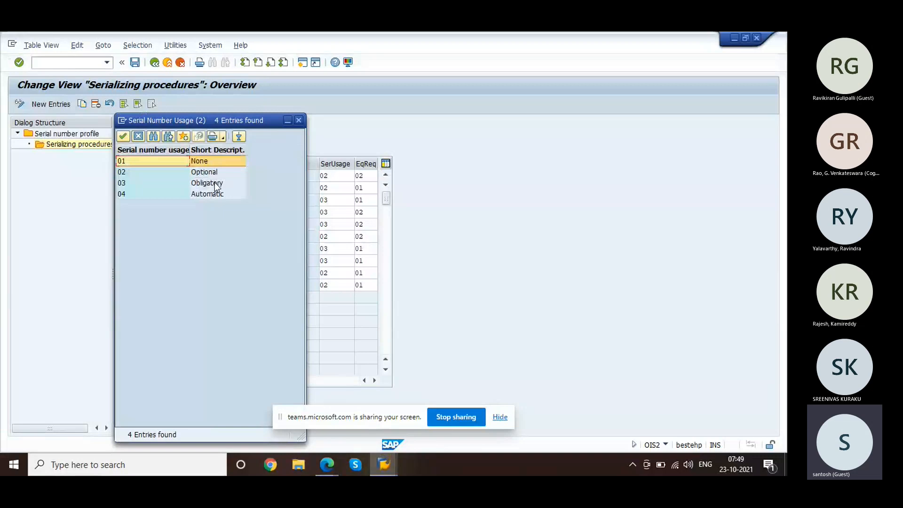
click(134, 134)
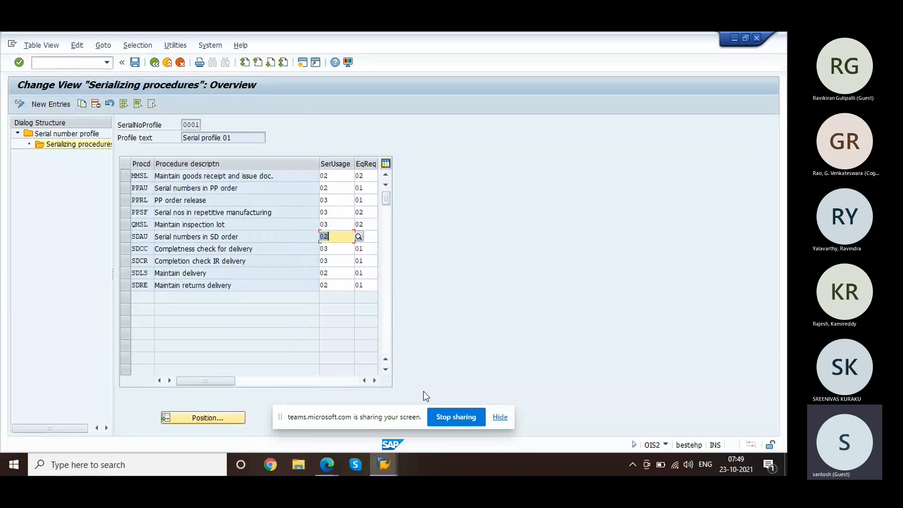
click(336, 470)
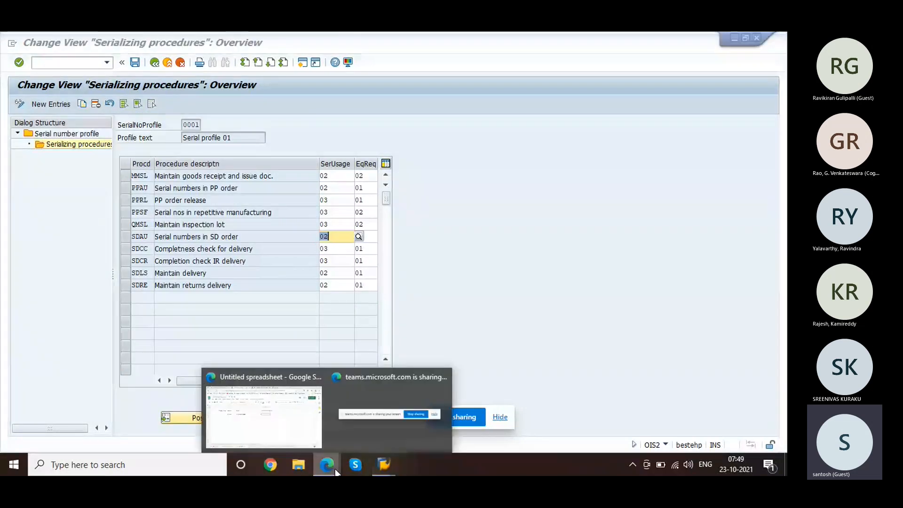
Step: In the Untitled spreadsheet, note 'master master' in E10 and 'Serial Number' in F11
click(374, 448)
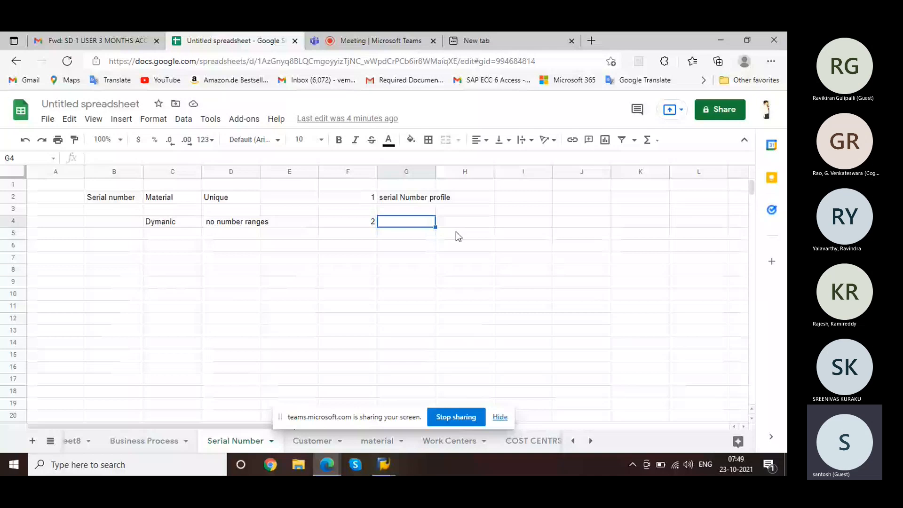
click(415, 197)
click(276, 295)
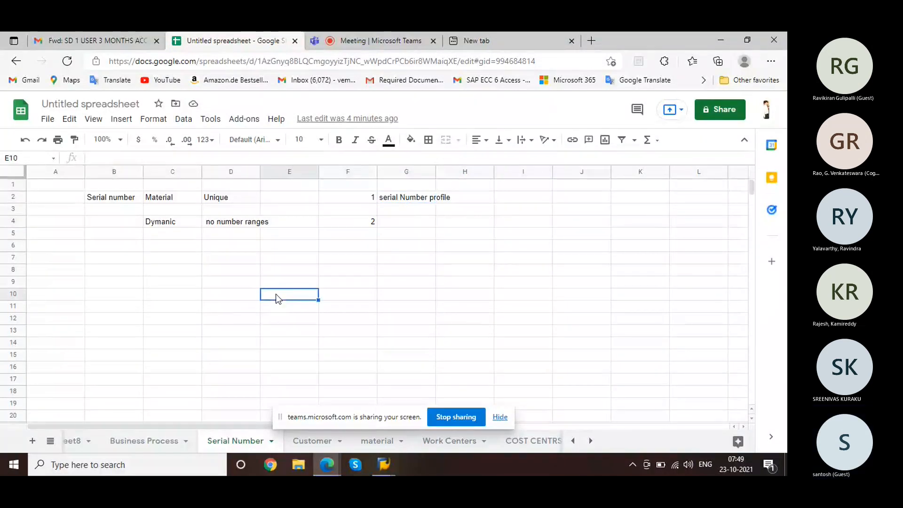
text(master)
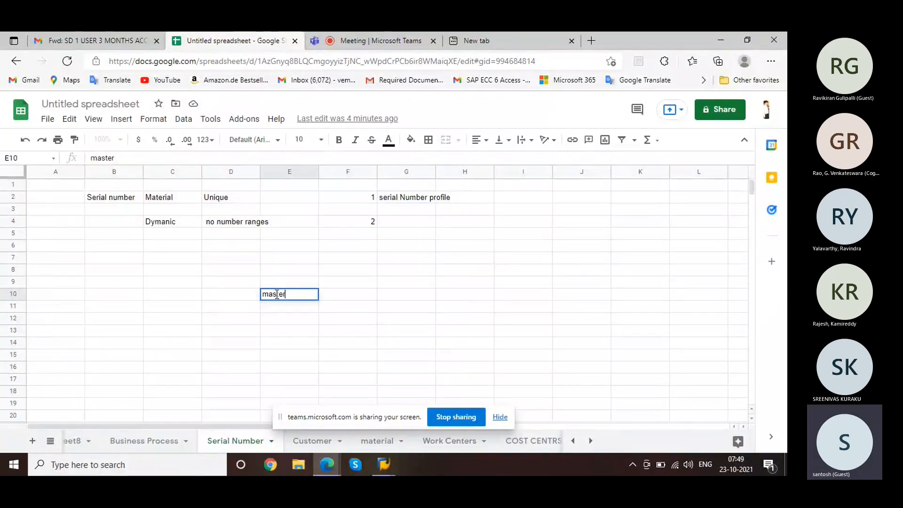
text( master)
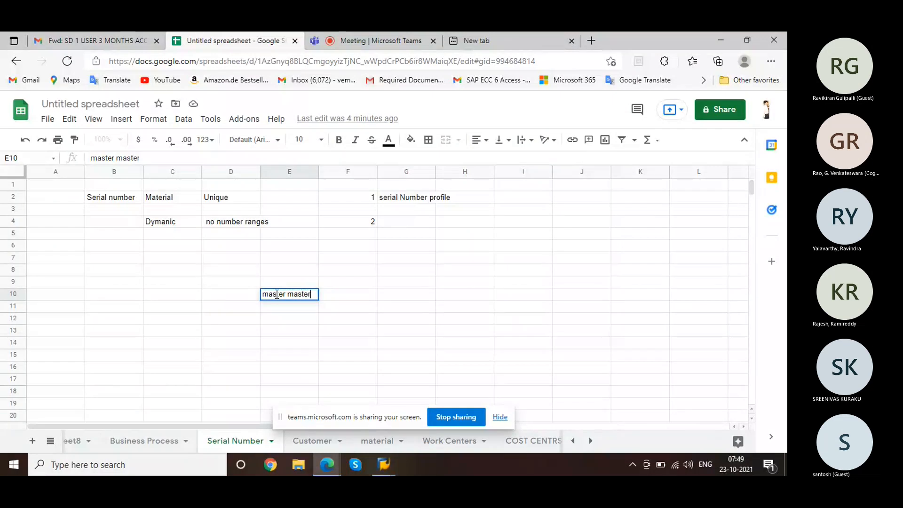
click(341, 311)
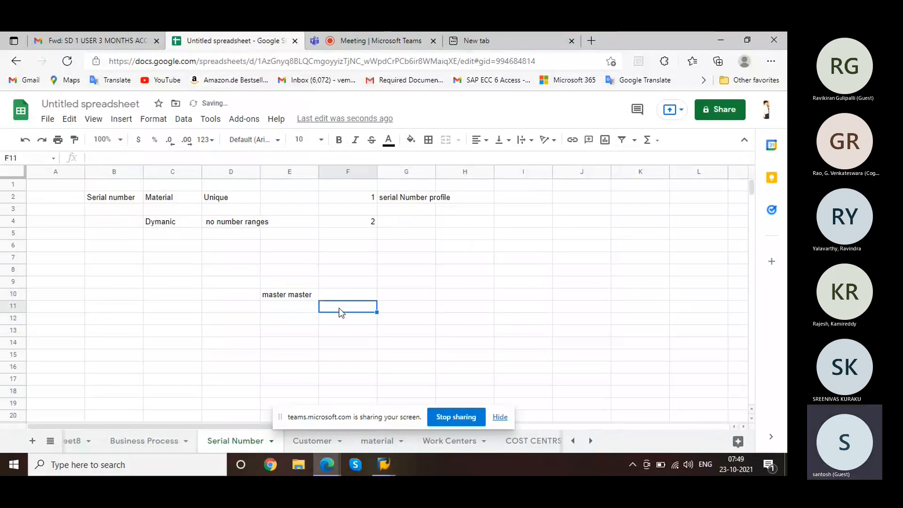
text(Se)
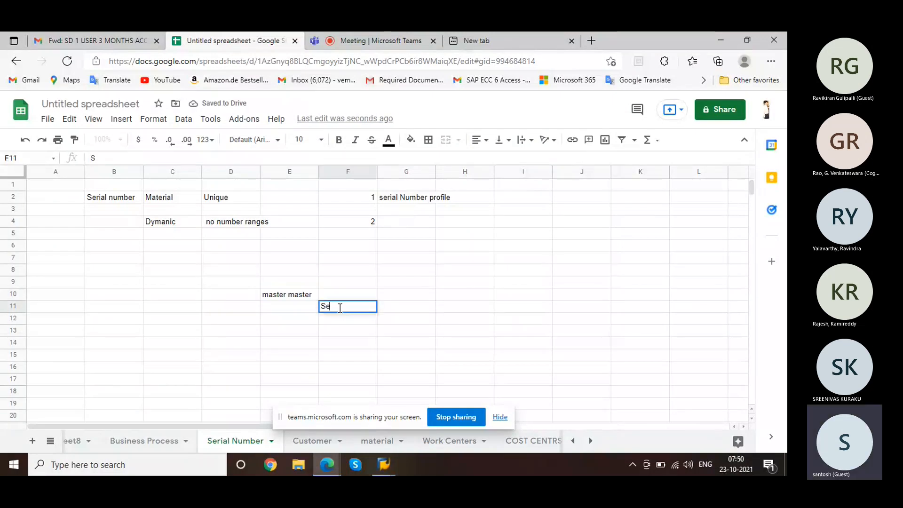
text(rial Number)
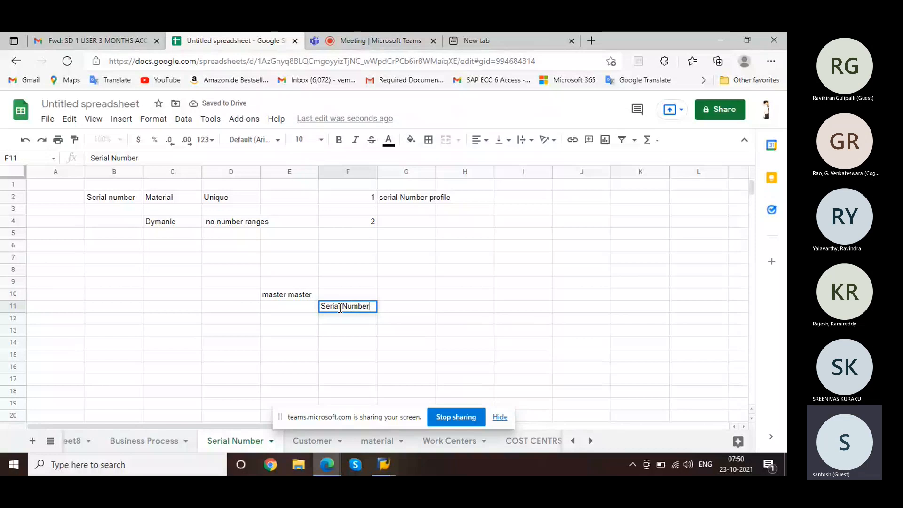
click(402, 321)
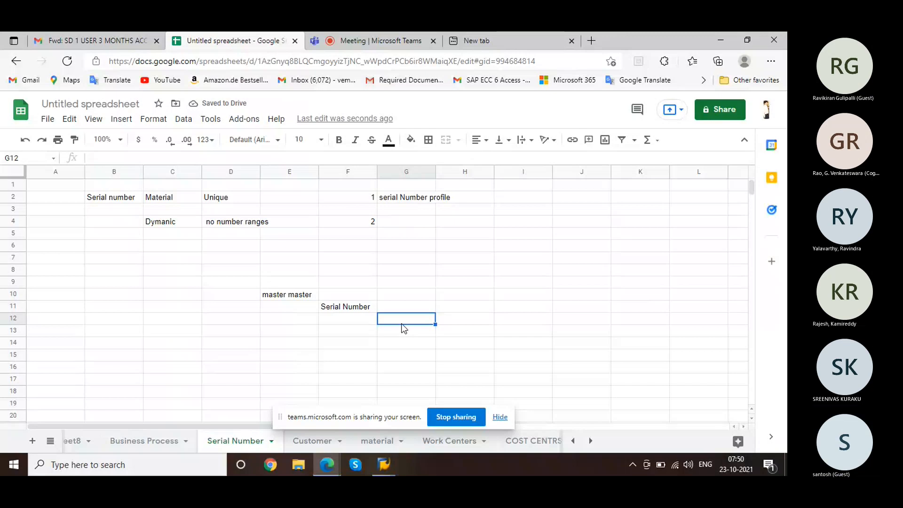
Step: Rewrite F11 as 'Serial Number Proflile' and add 'Procedure' in G13
click(365, 307)
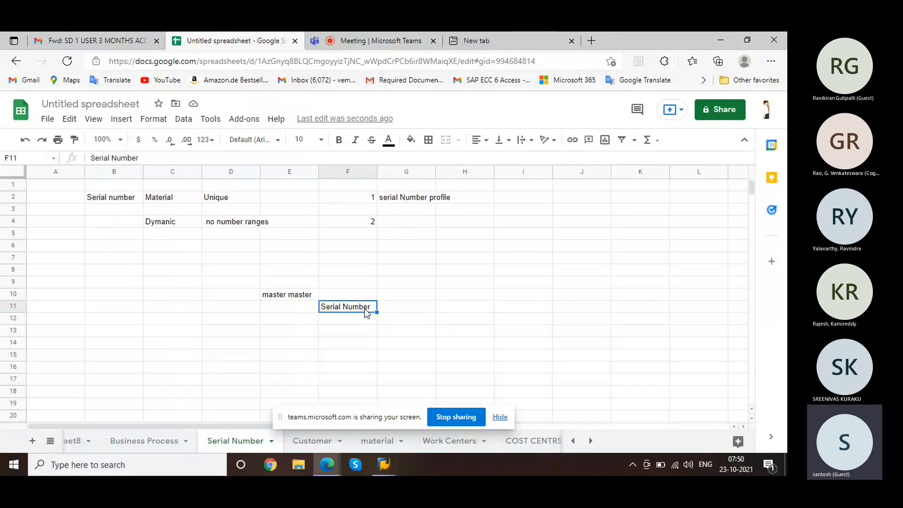
text(Serial N)
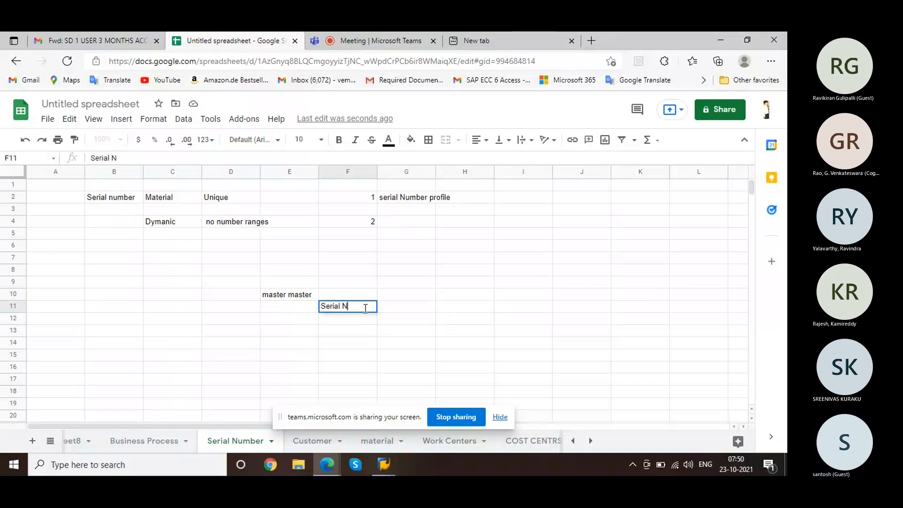
text(umber Prof)
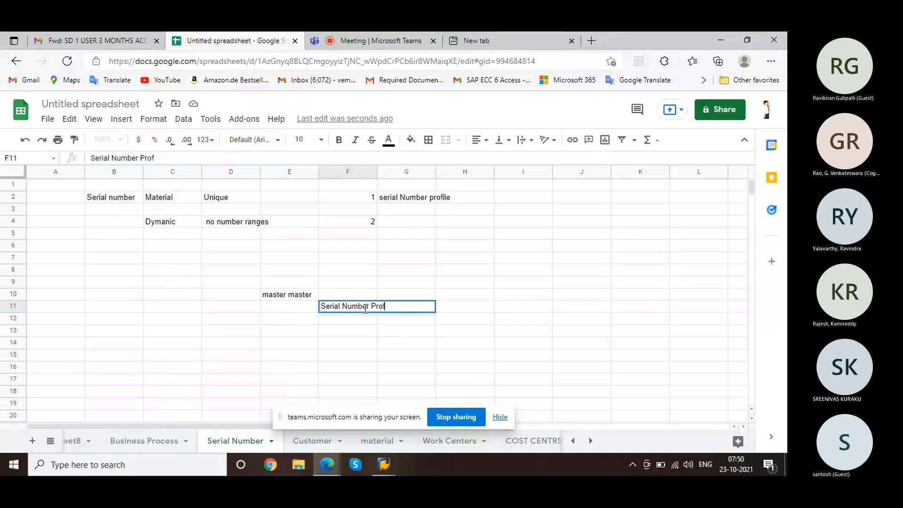
text(lile)
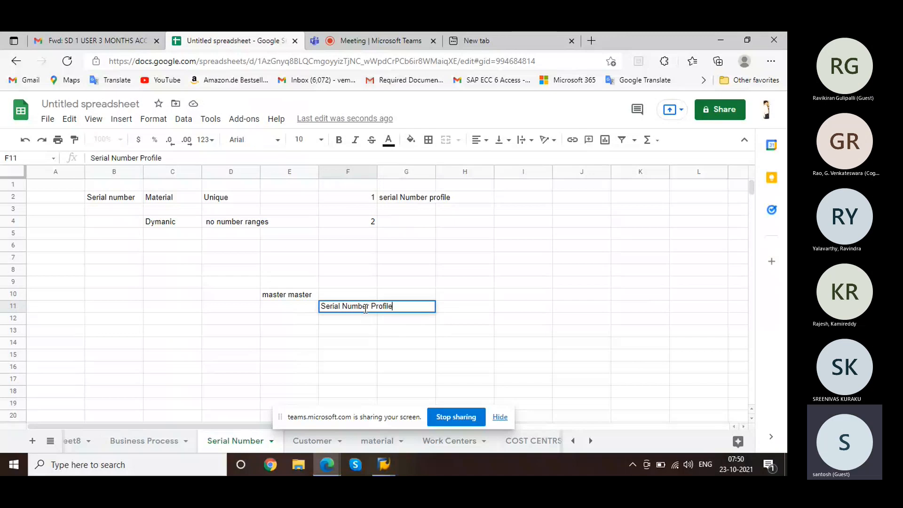
click(389, 333)
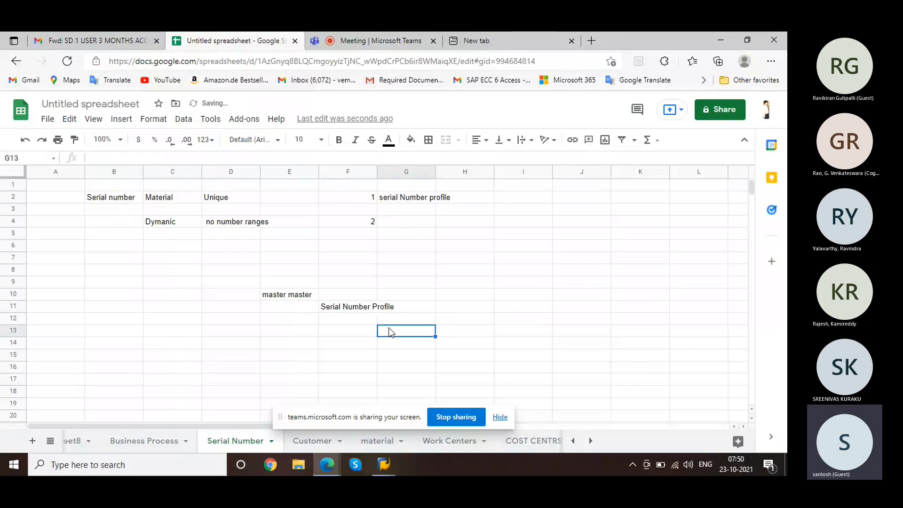
text(Pr)
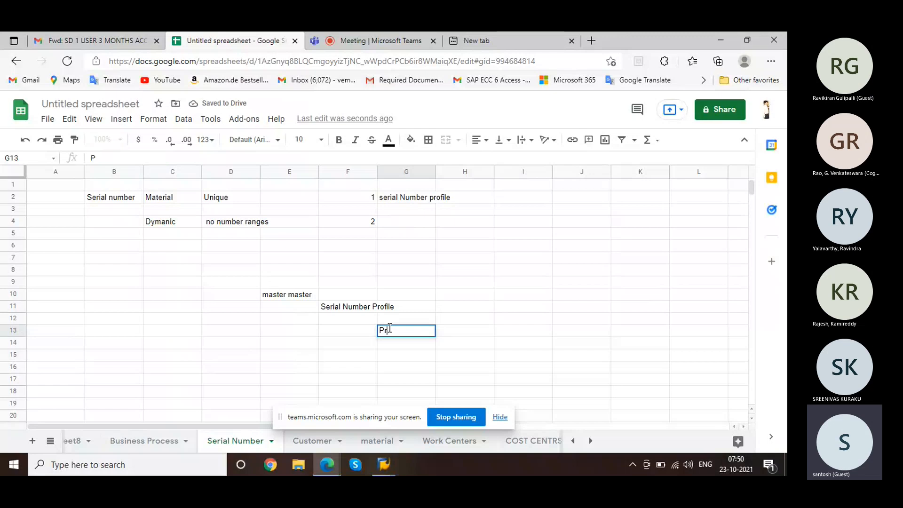
text(ocedure)
click(450, 347)
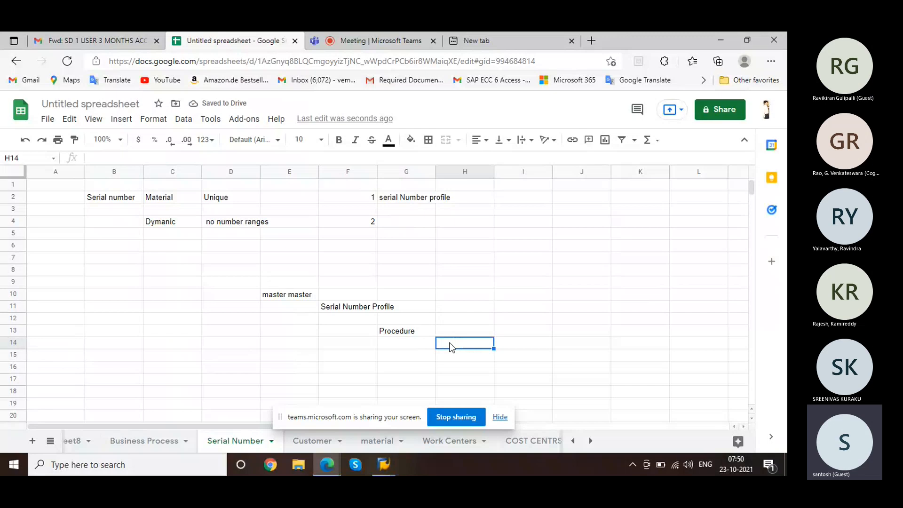
Step: Enter 'Serial no' in H14 with automatic, mandatory and option in I14 to I16
text(Ser)
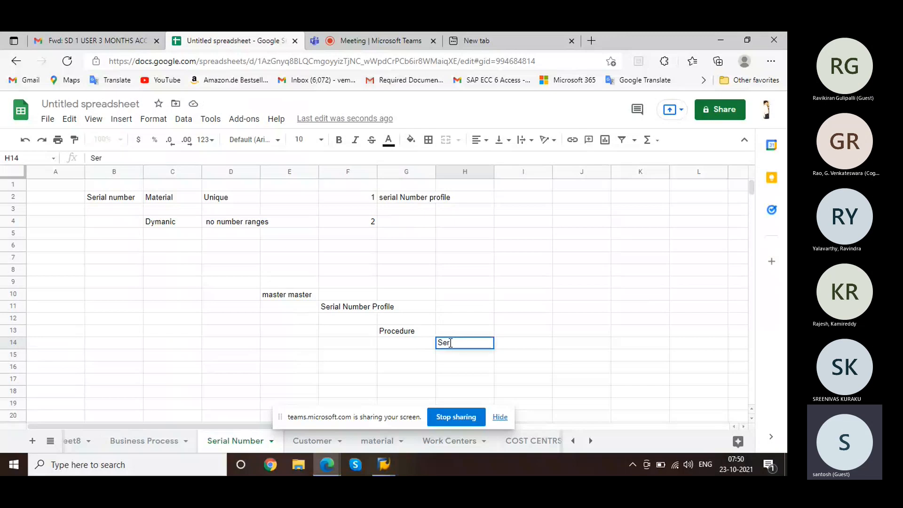
text(ial no)
key(Tab)
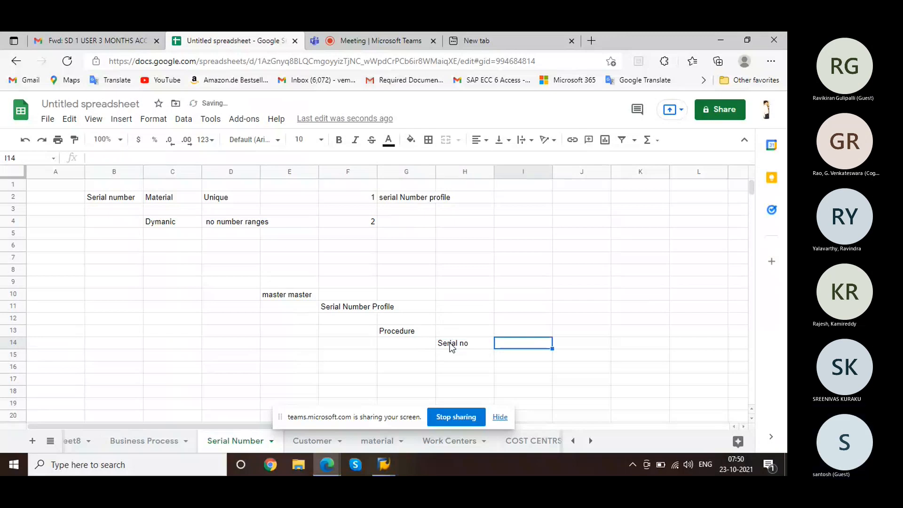
text(automatic)
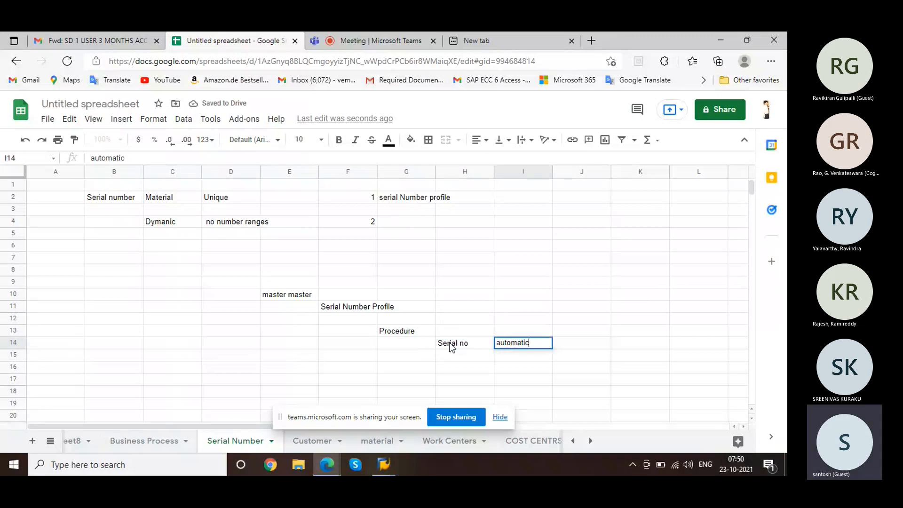
key(Return)
text(mandatory)
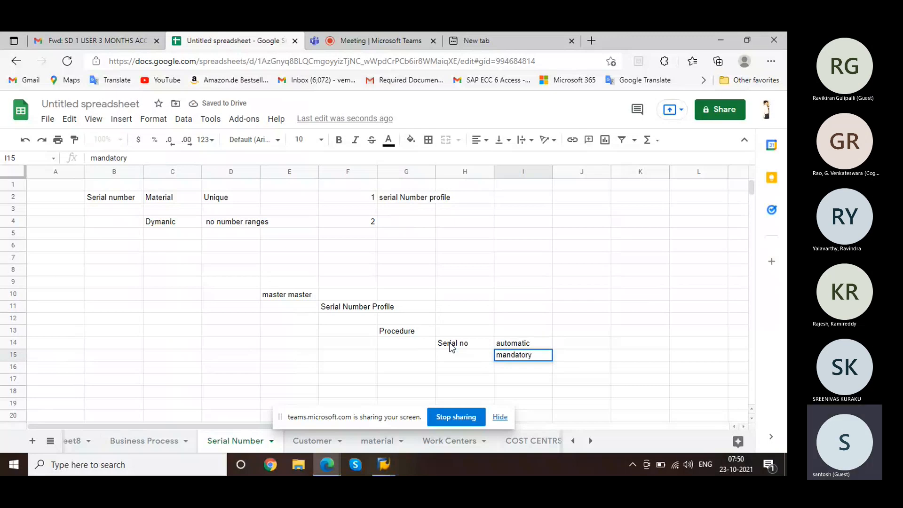
key(Return)
text(option)
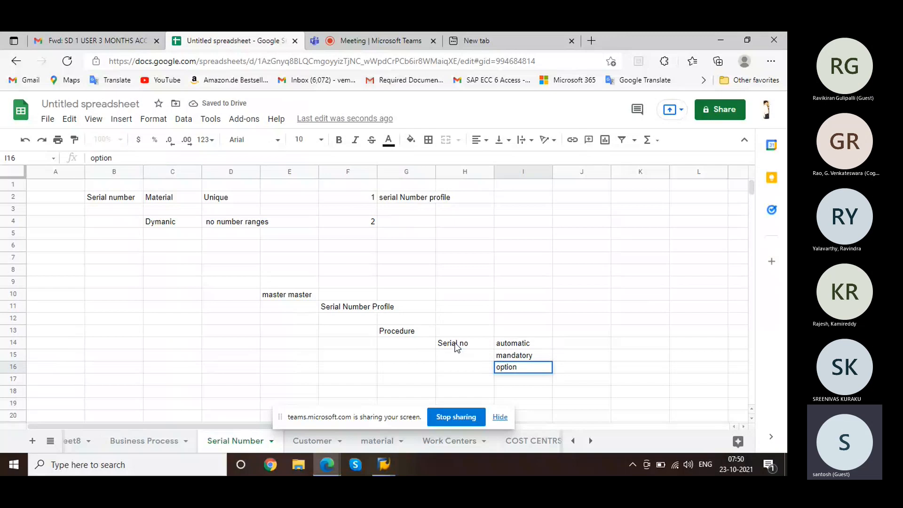
click(519, 335)
click(519, 347)
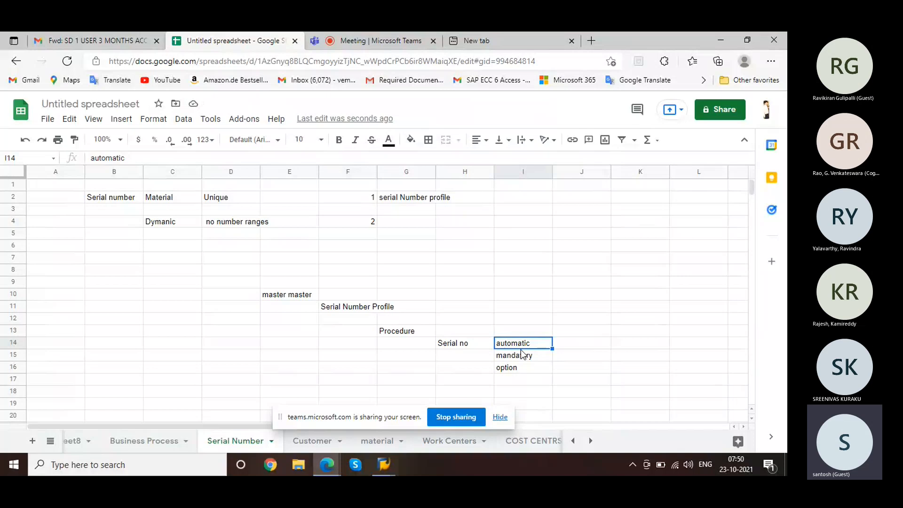
click(524, 358)
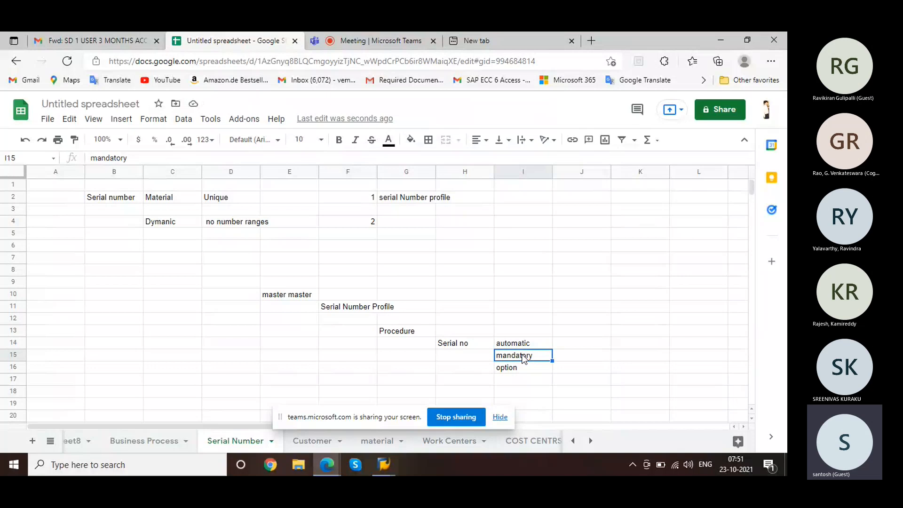
click(524, 375)
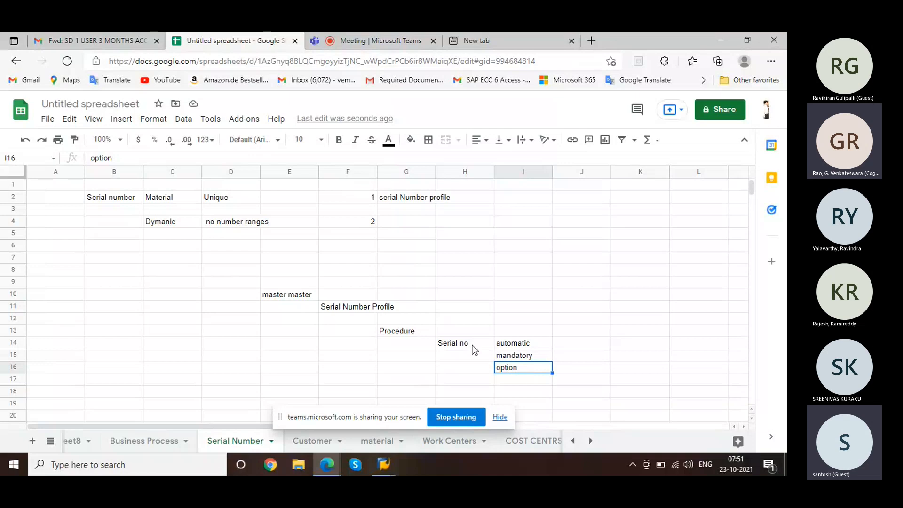
click(473, 348)
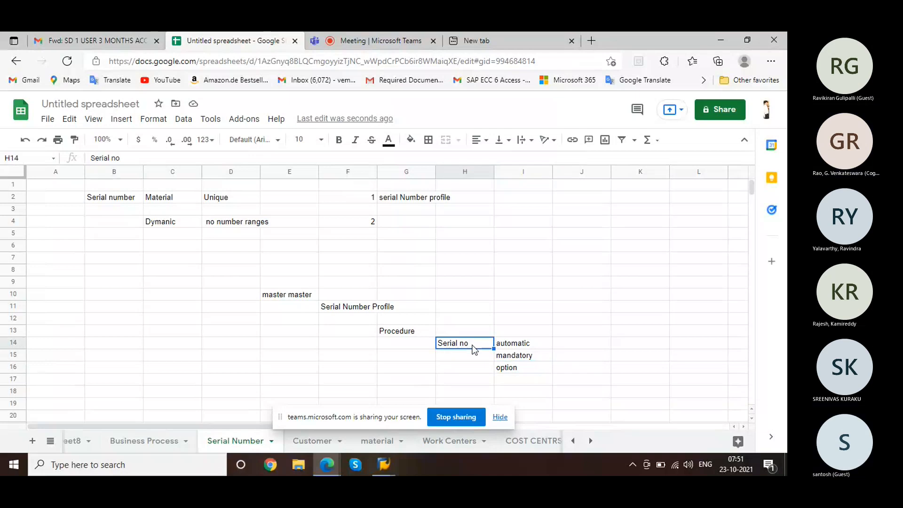
mouse_move(383, 463)
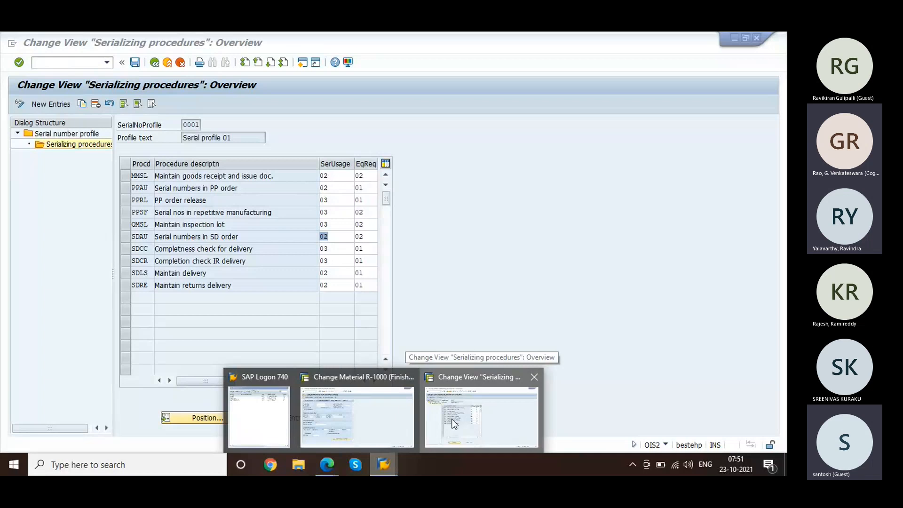
Step: Stop sharing the screen with the meeting
click(454, 423)
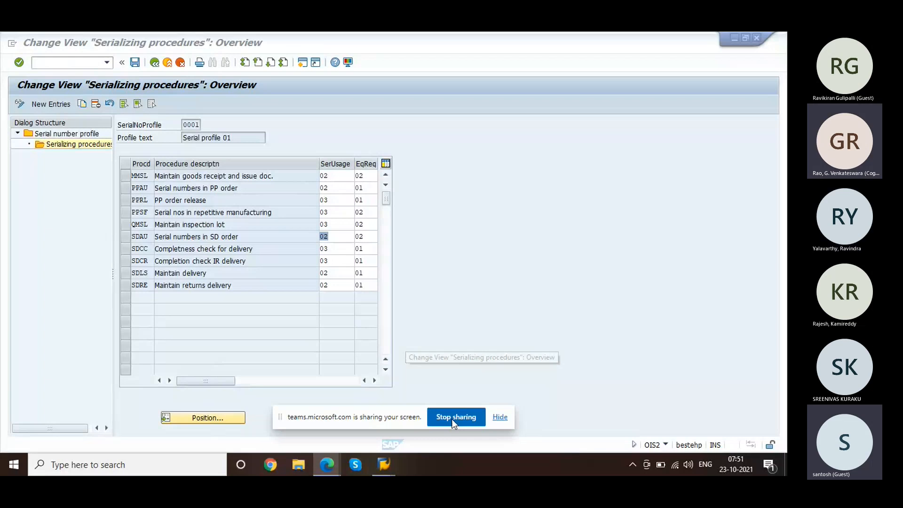
click(454, 422)
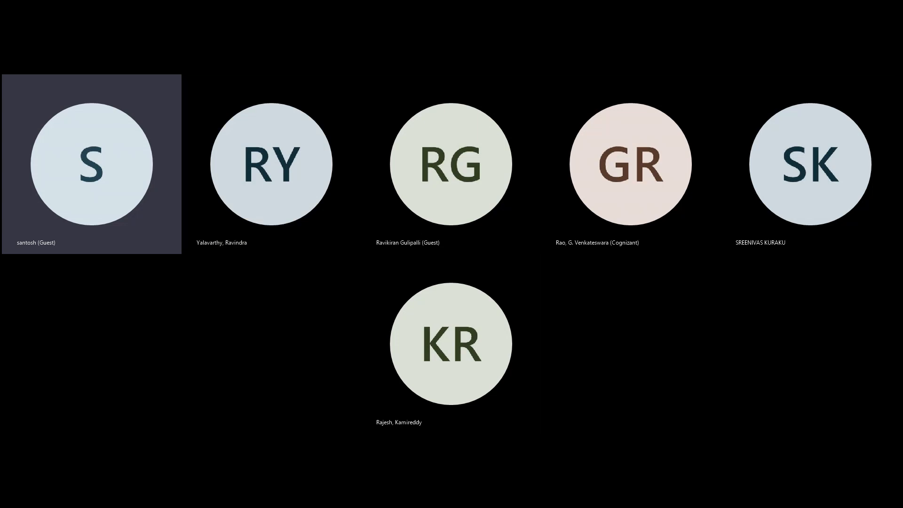
mouse_move(390, 471)
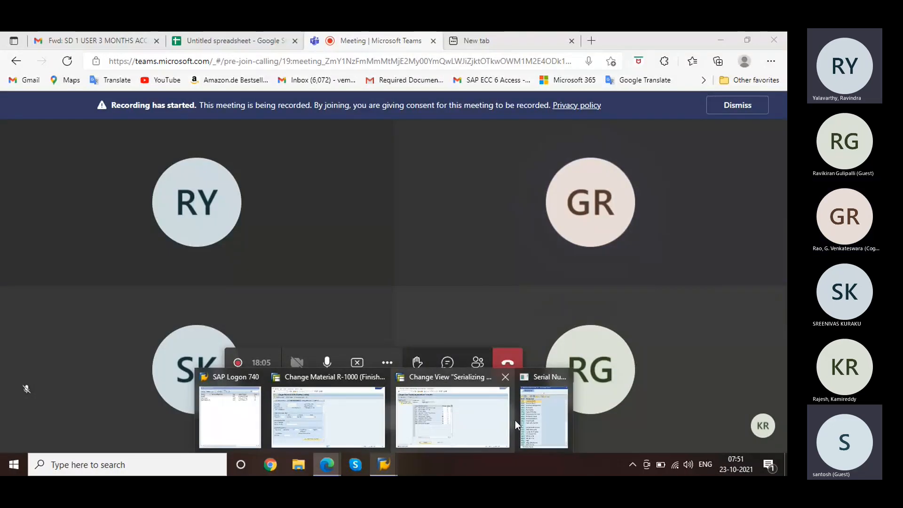
mouse_move(516, 421)
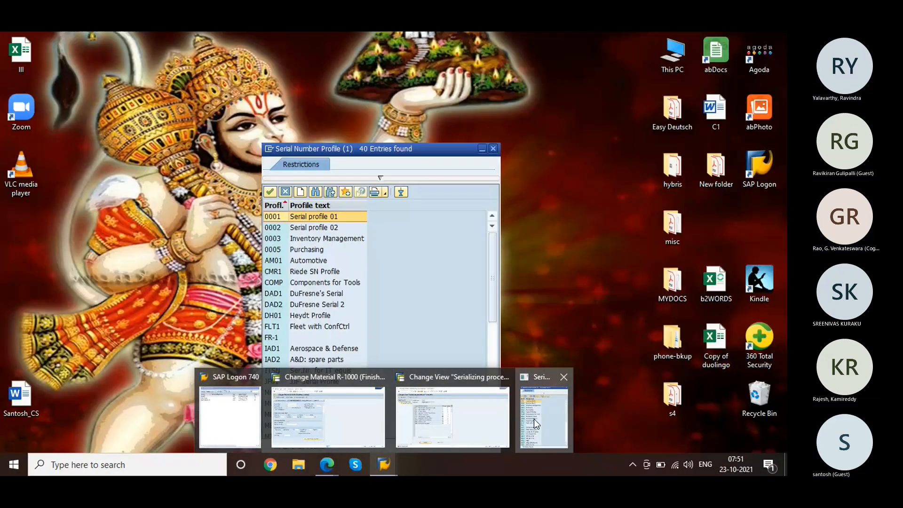
Step: Assign serial number profile 0001 to material R-1000 and save past the warning
click(534, 419)
key(Return)
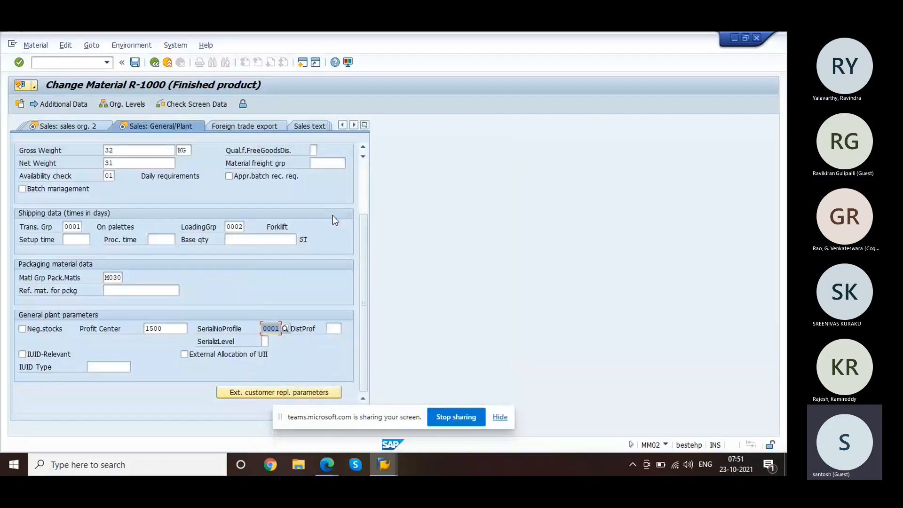
click(135, 62)
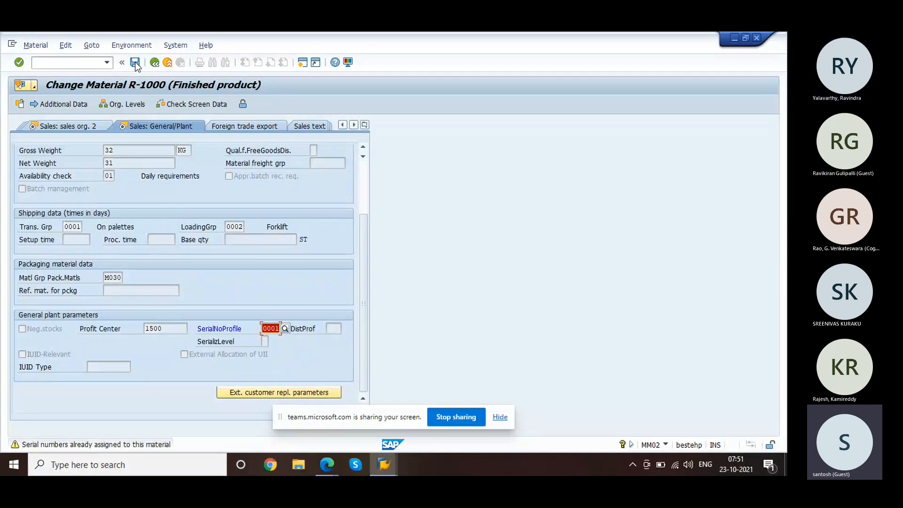
click(135, 62)
click(134, 62)
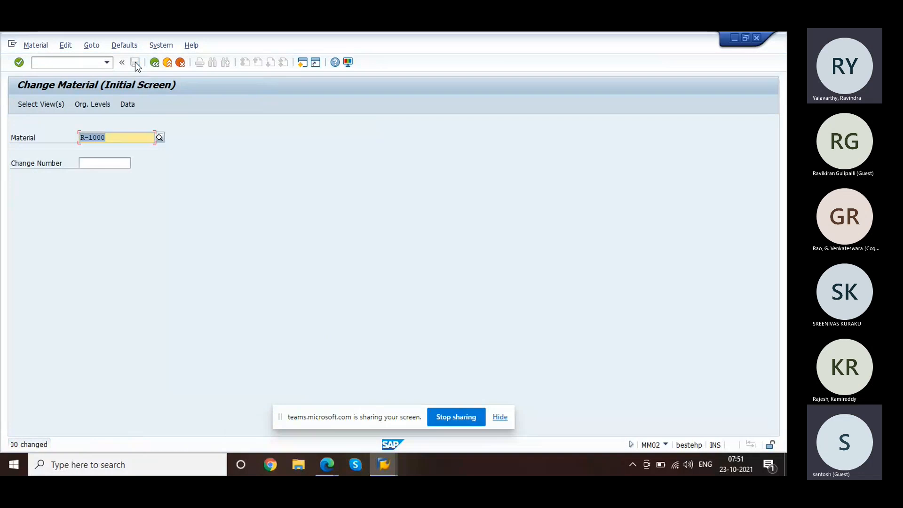
Step: Start a standard order type OR for sales org 1000, channel 10, division 00
click(87, 64)
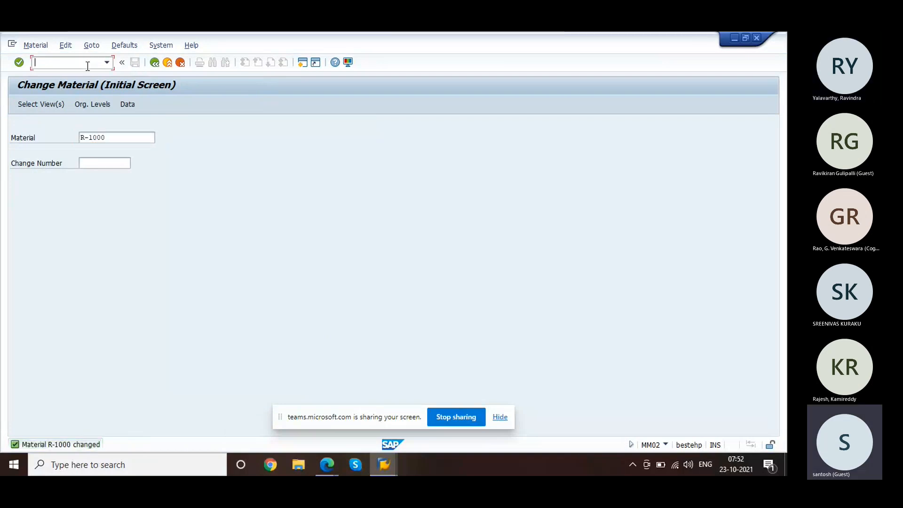
text(/ova)
text(8)
key(Return)
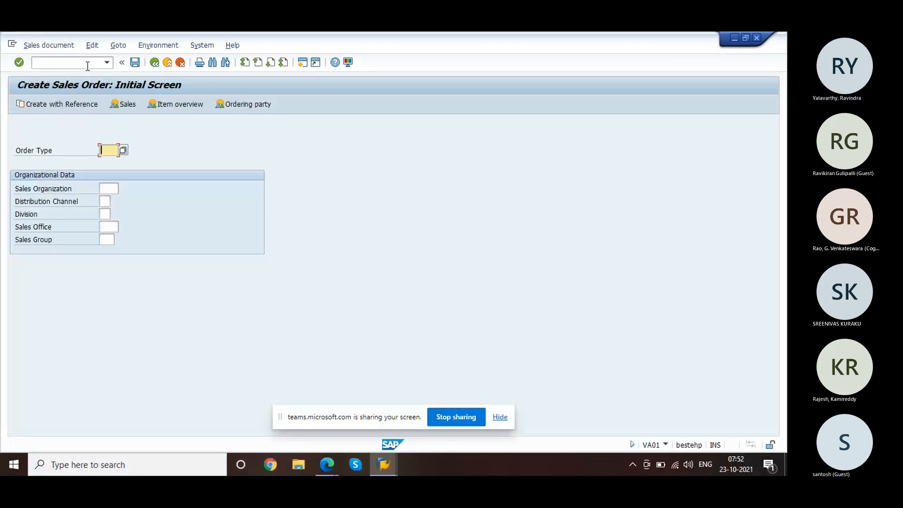
text(or)
key(Tab)
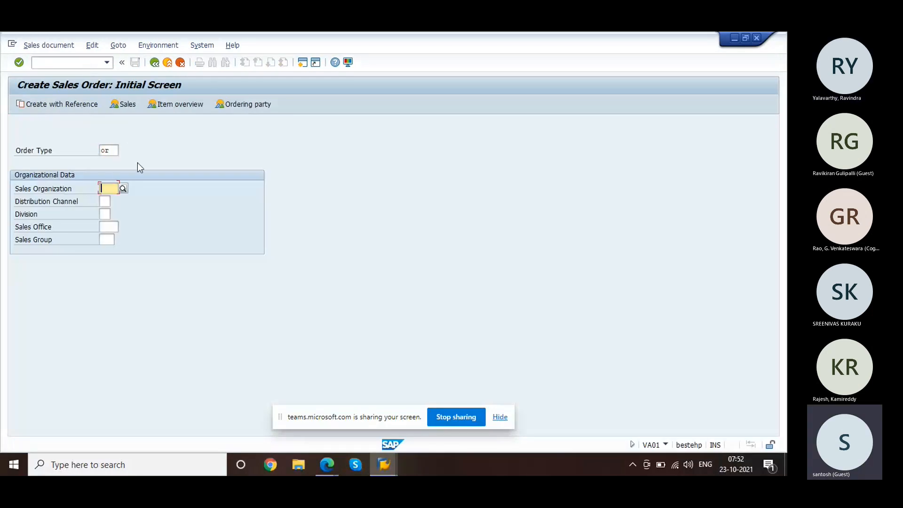
text(1000)
key(Tab)
text(10)
key(Tab)
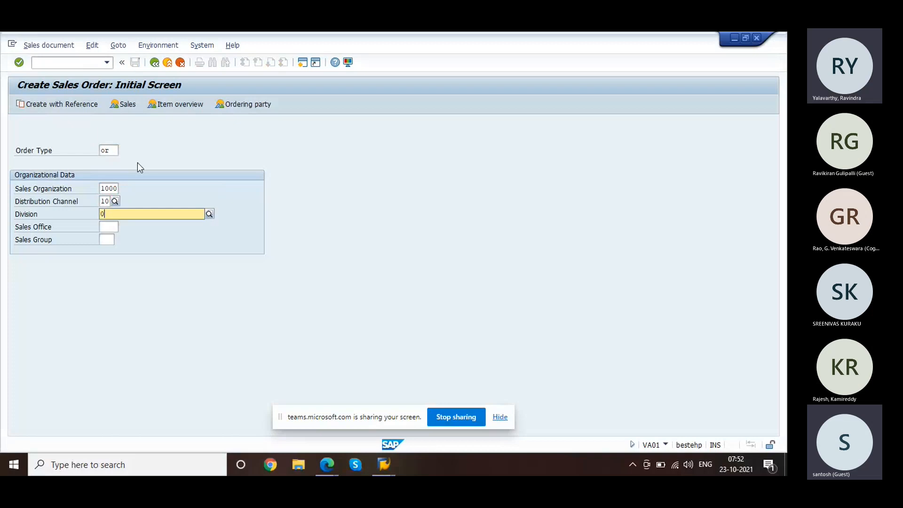
text(00)
key(Return)
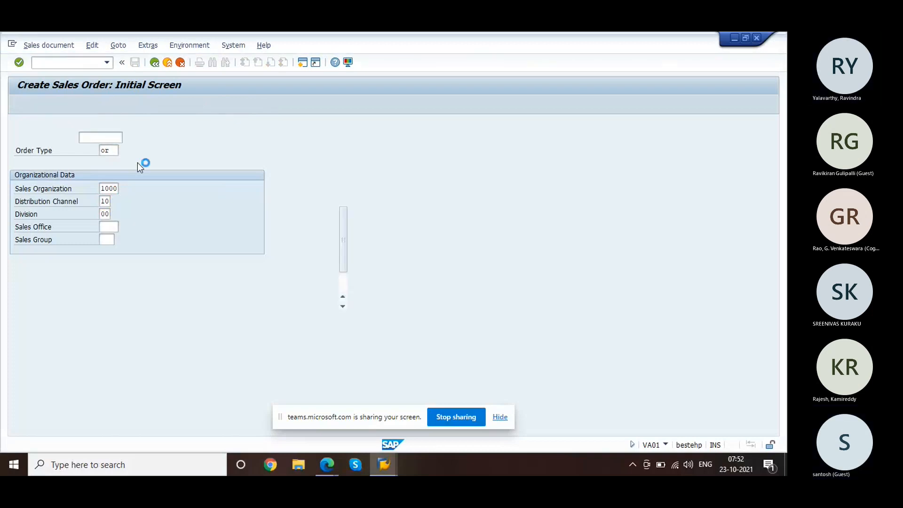
Step: Enter the sold-to party, PO 'serial number' and one R-1000, then dismiss the calendar error
click(100, 138)
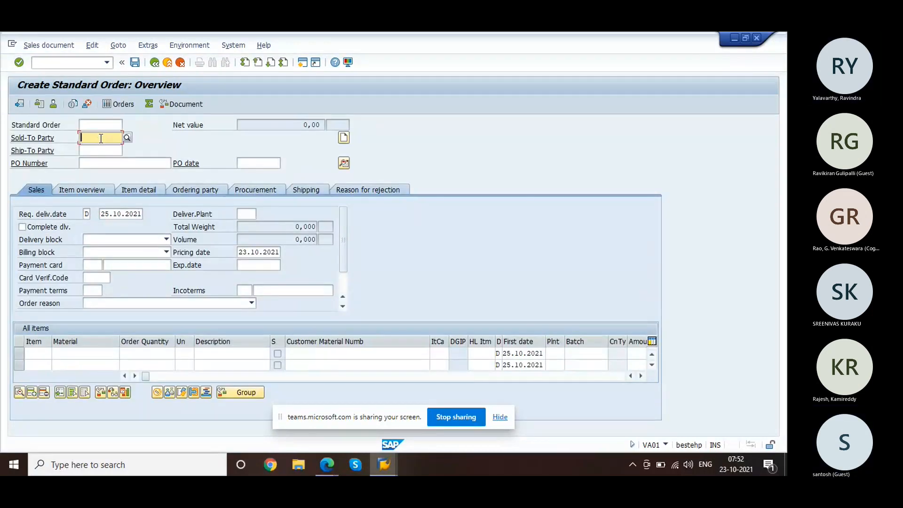
text(1000)
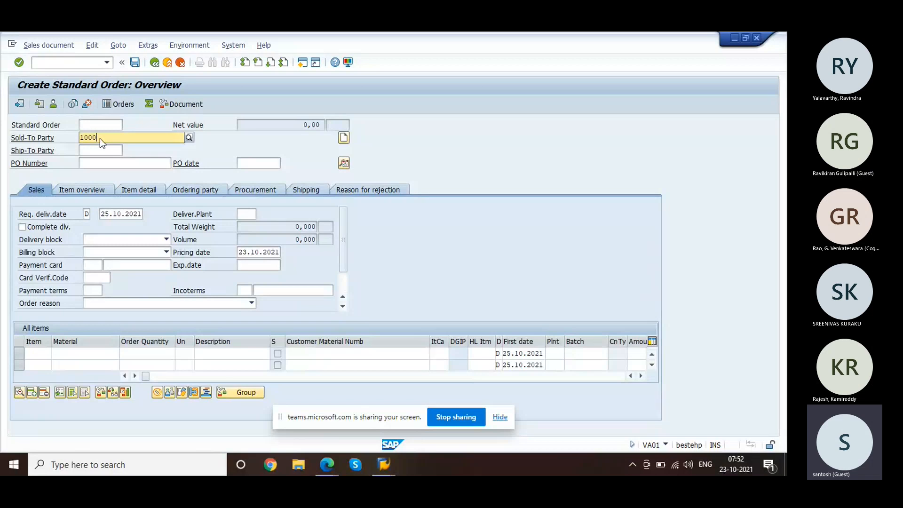
key(Return)
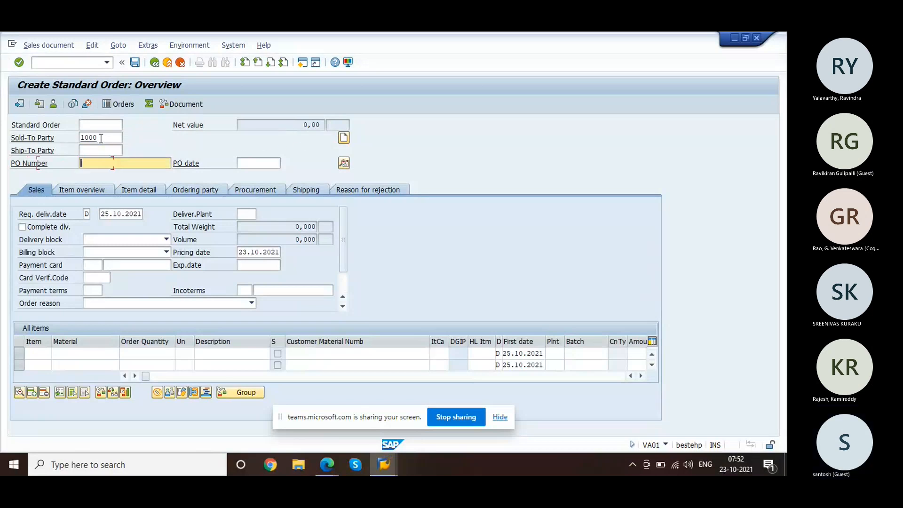
text(serial )
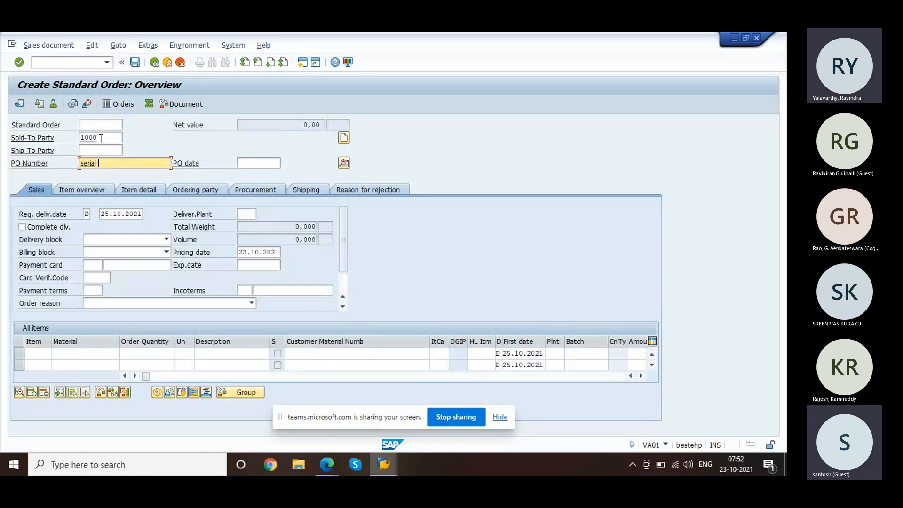
text(number)
click(79, 353)
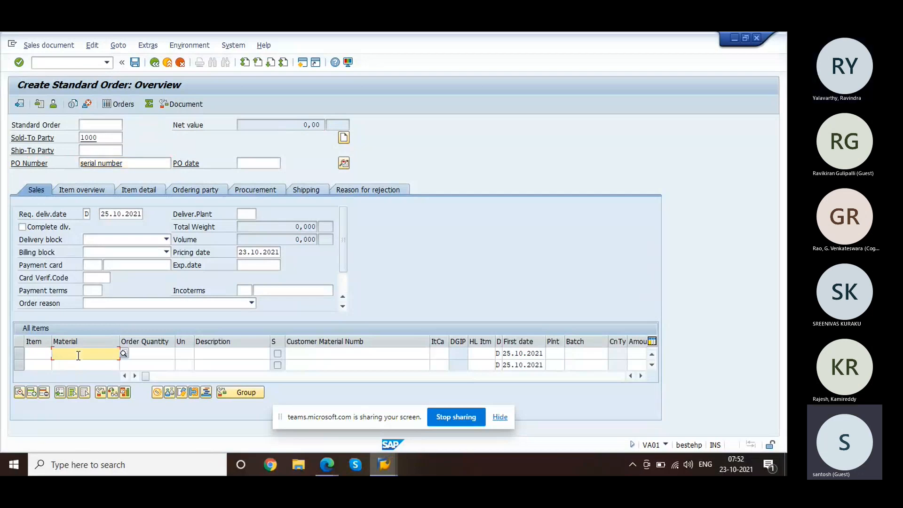
text(R-1000)
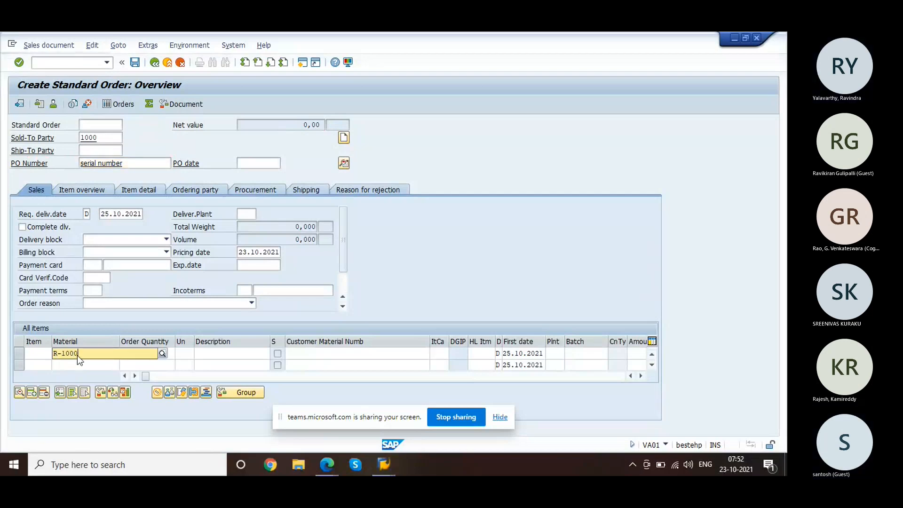
key(Tab)
text(1)
key(Return)
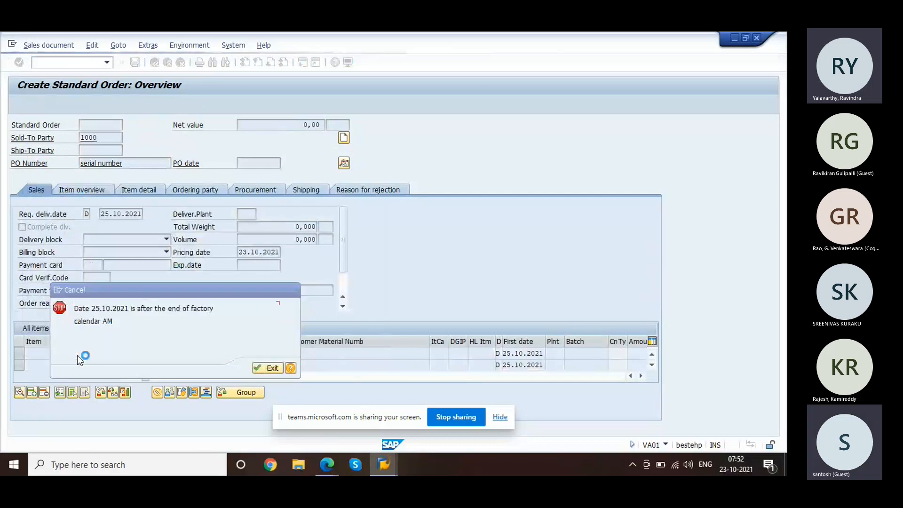
key(Return)
Step: Create a VA01 order type OR with the sold-to party, PO 'test' and one R-1000
text(/nva01)
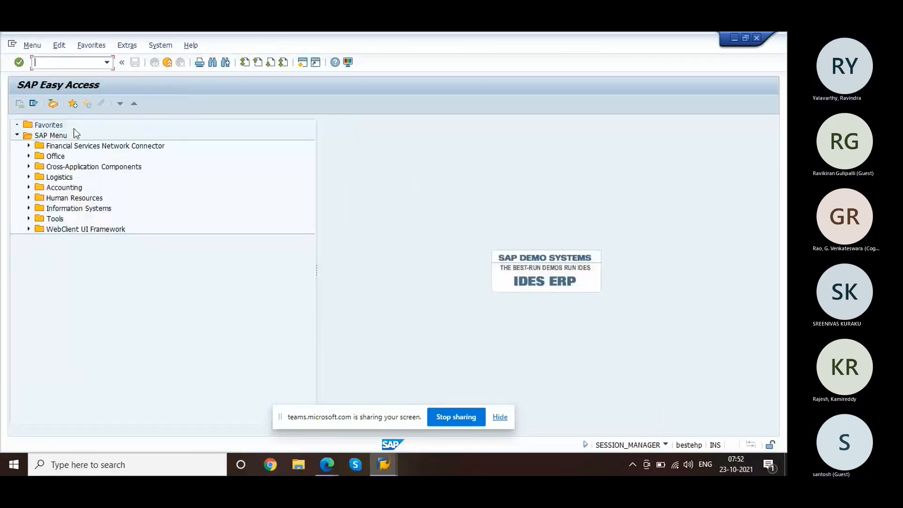
key(Return)
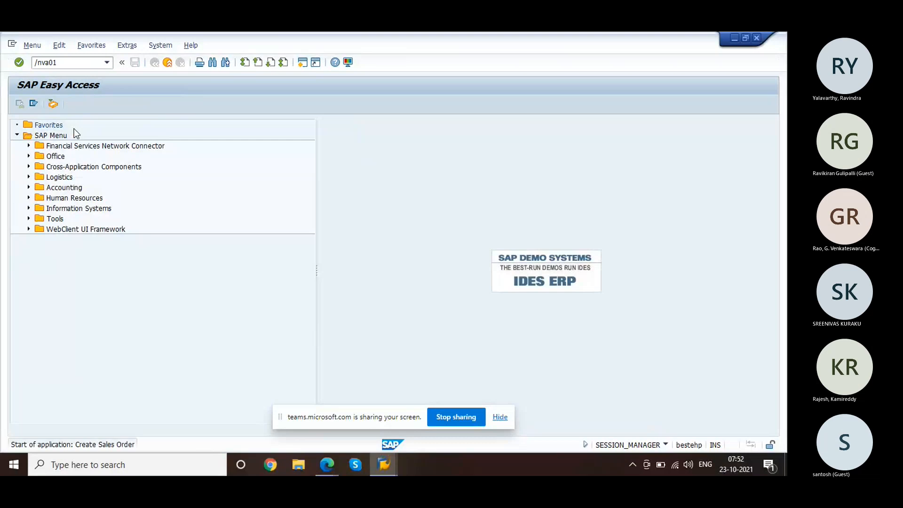
text(or)
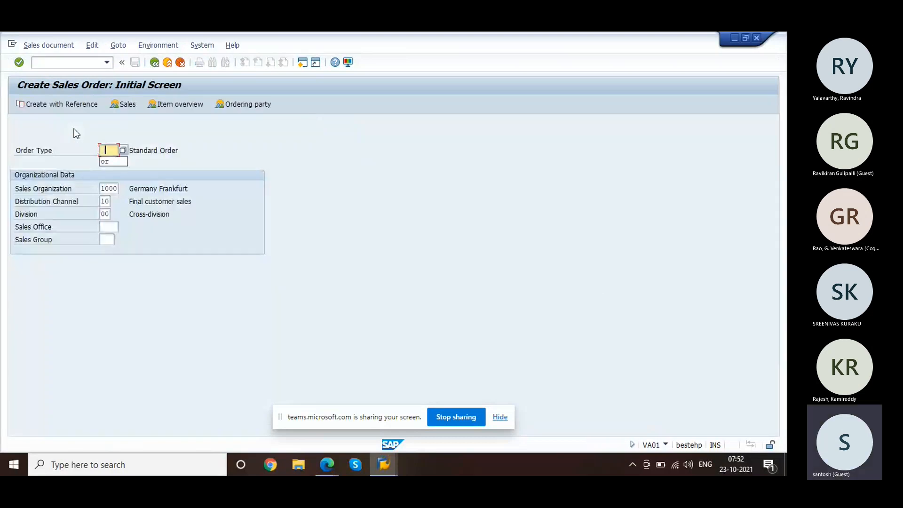
key(Return)
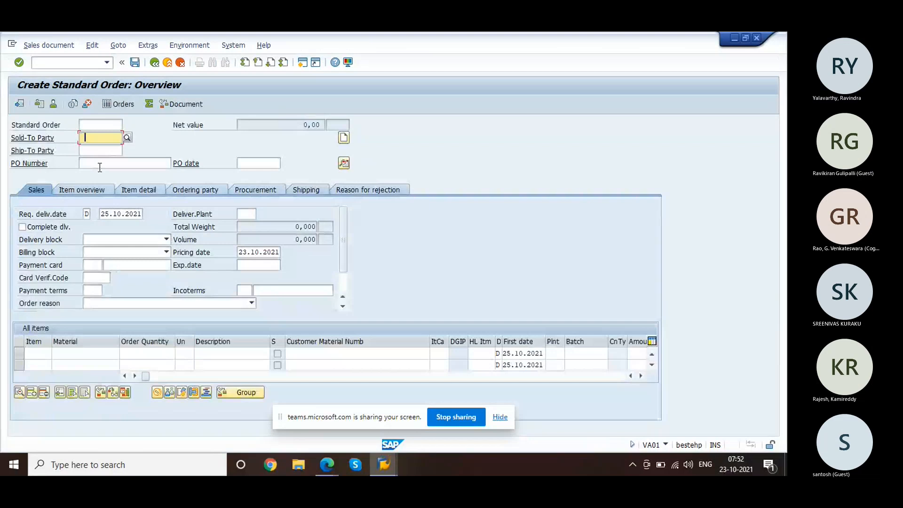
text(1000)
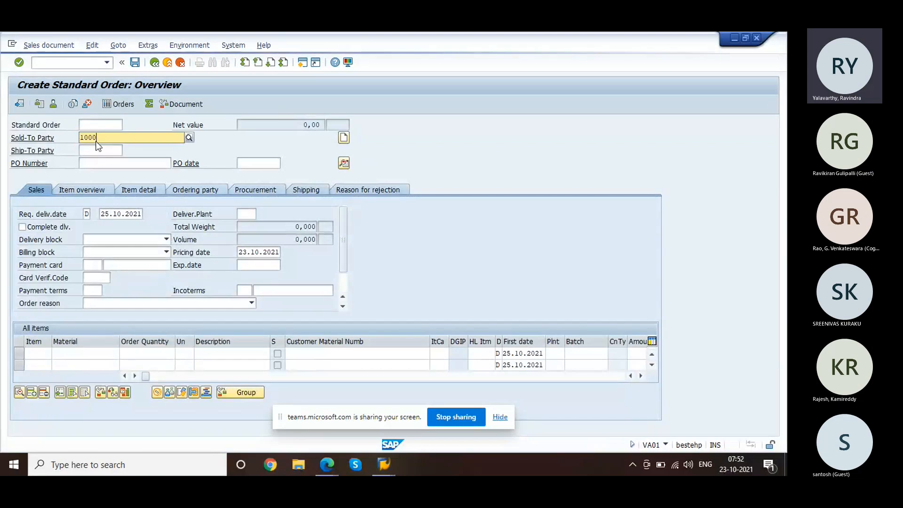
click(303, 159)
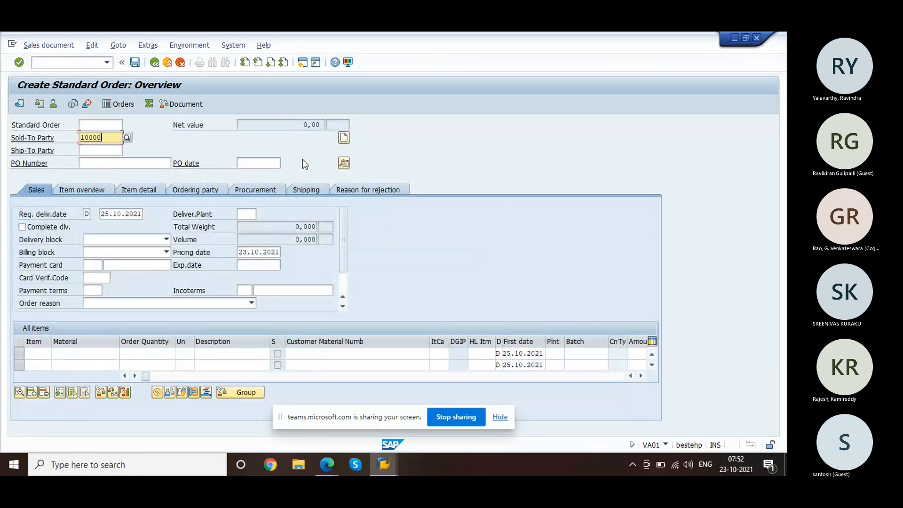
click(143, 164)
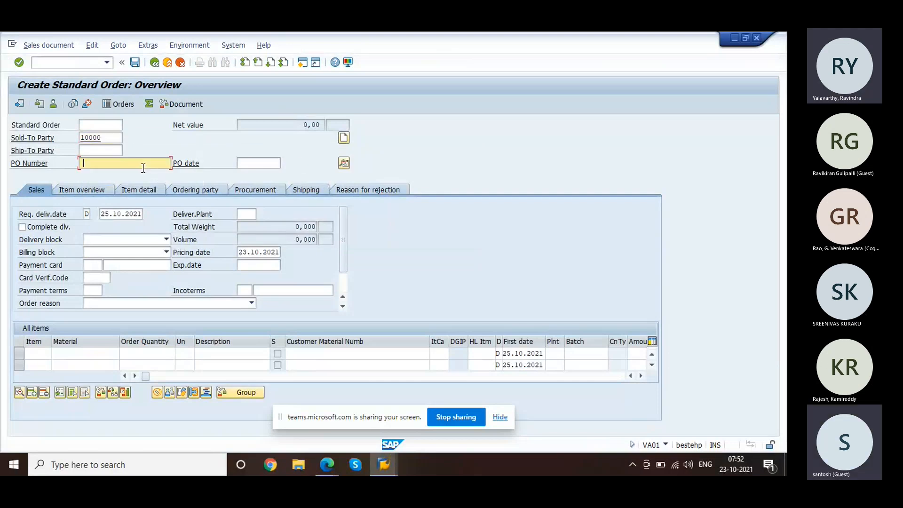
text(test)
click(71, 351)
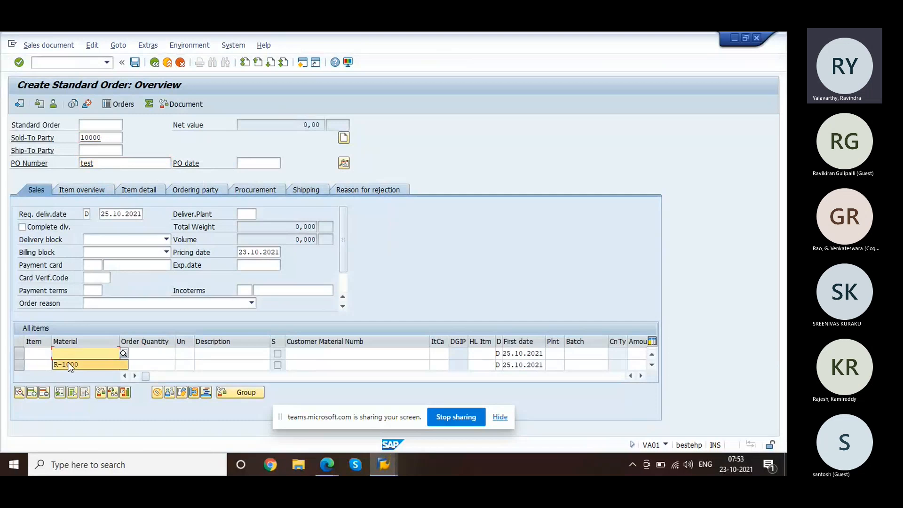
click(69, 362)
key(Tab)
text(1)
key(Return)
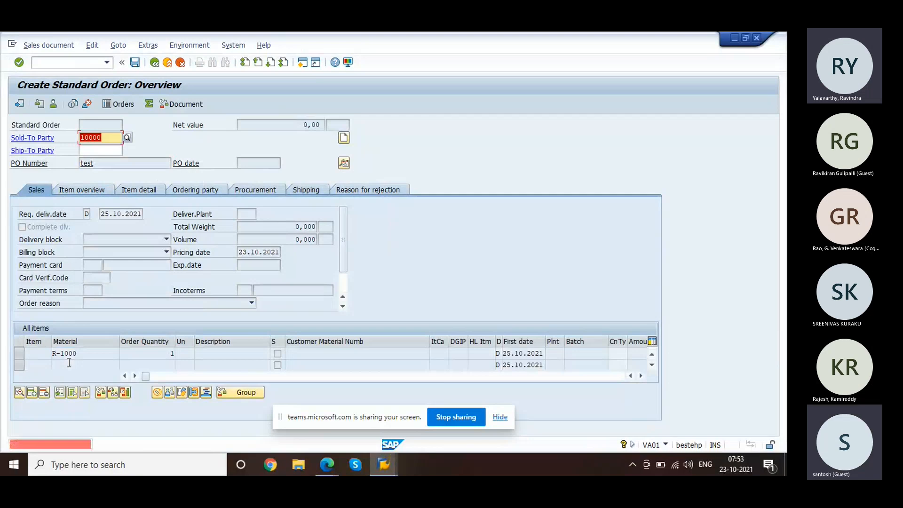
Step: Correct the sold-to party, accept the proposed partner and dismiss the factory calendar error
text(1000)
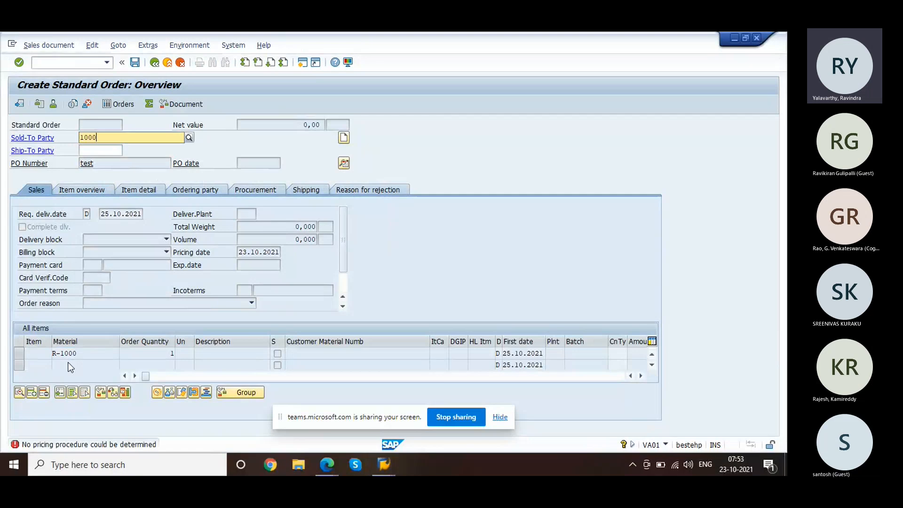
key(Return)
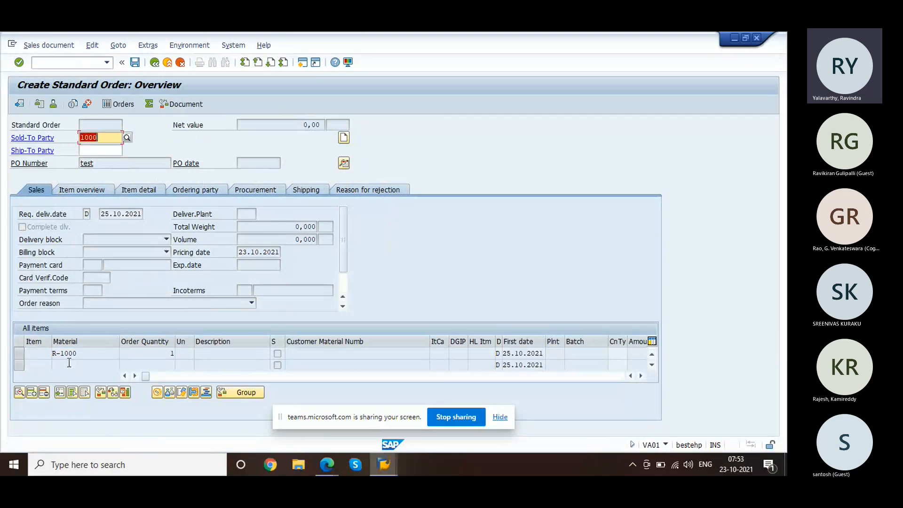
key(Return)
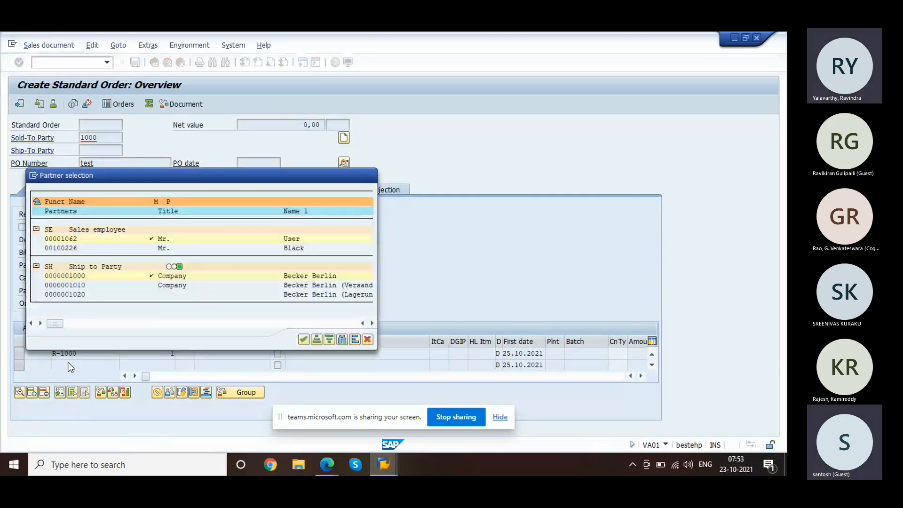
key(Return)
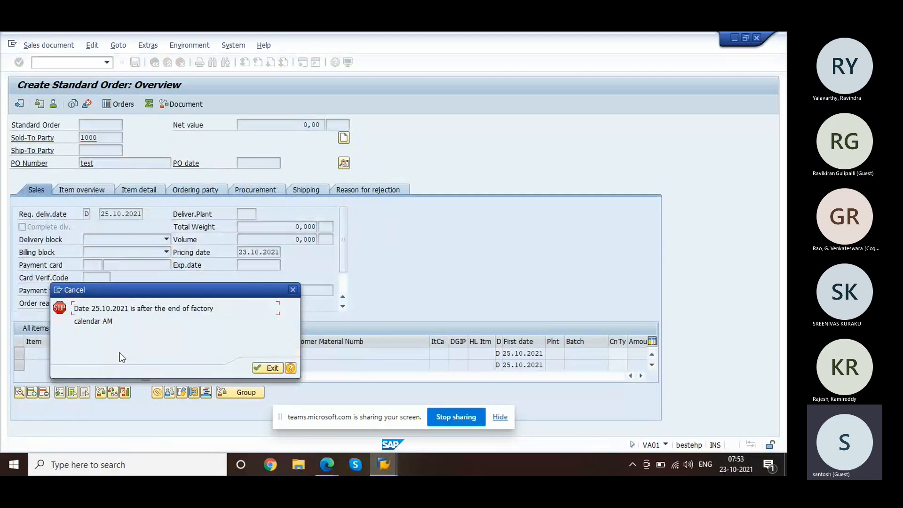
click(114, 321)
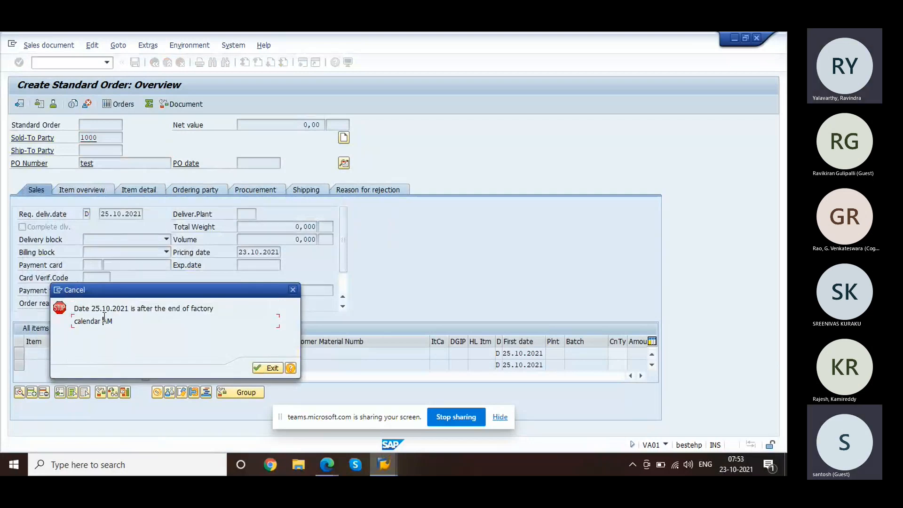
click(292, 291)
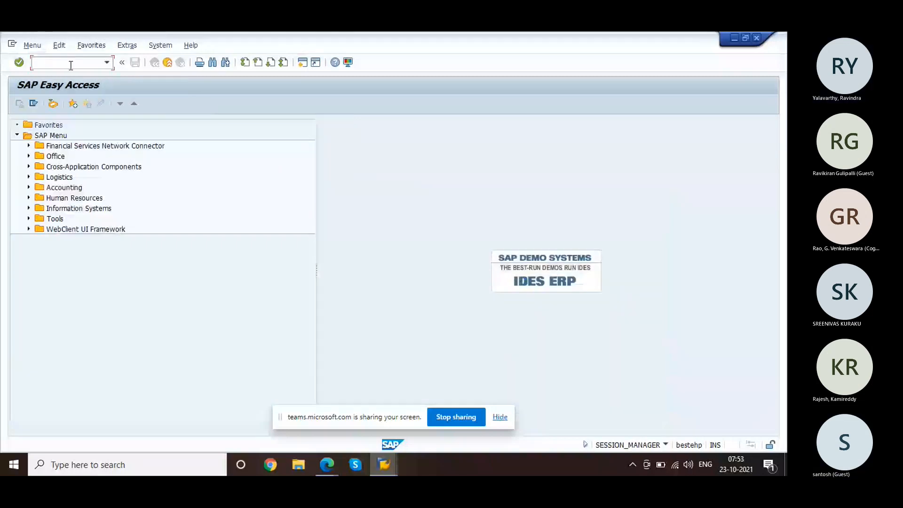
Step: Display factory calendar AM in SCAL and check that its validity ends in 2020
text(scal)
key(Return)
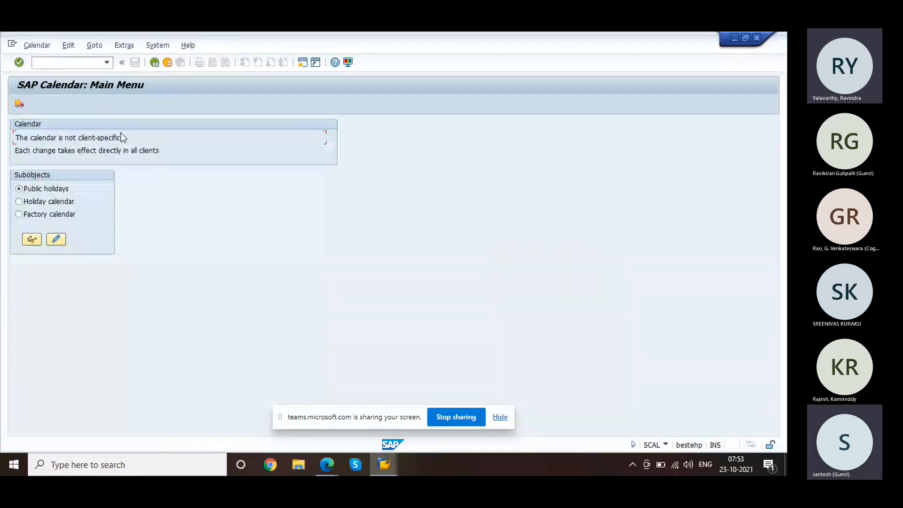
click(47, 220)
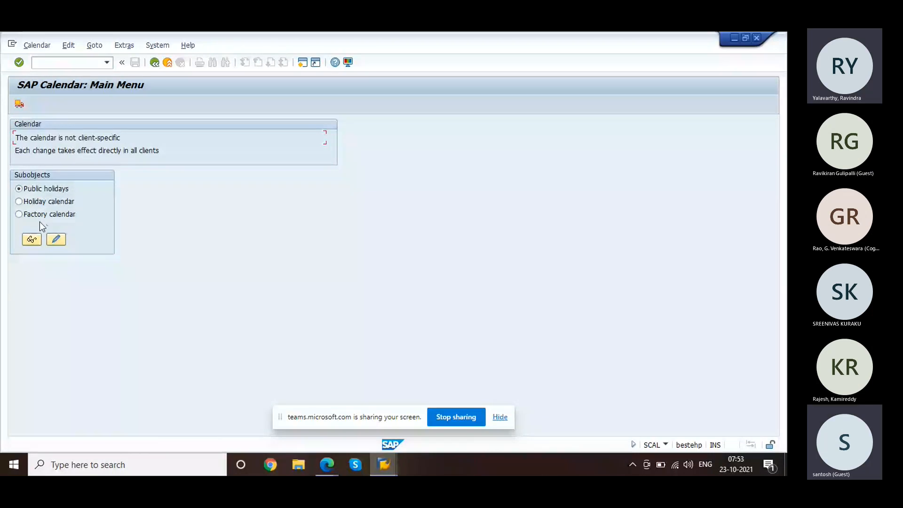
click(32, 240)
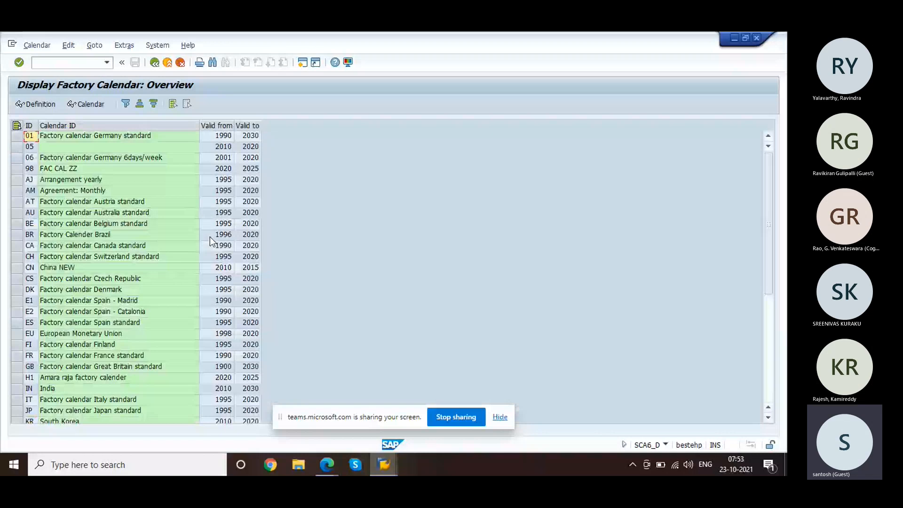
double_click(97, 189)
click(109, 162)
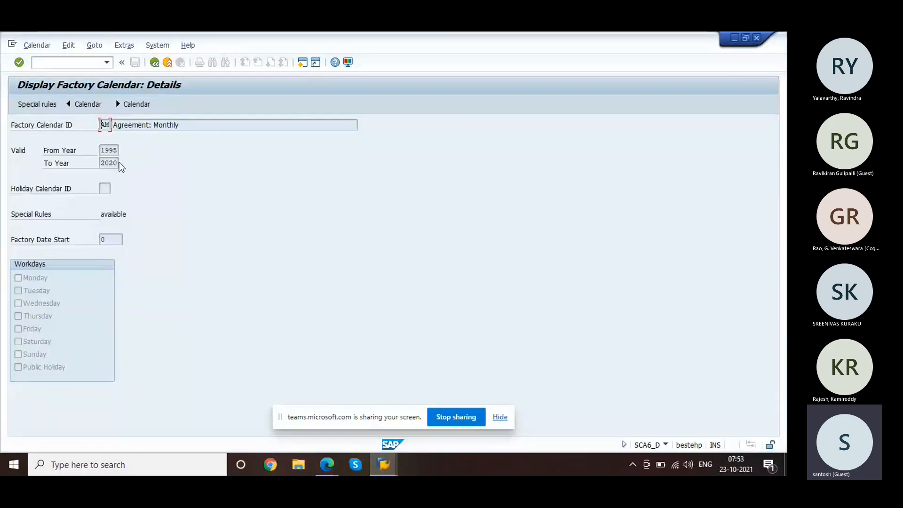
click(154, 64)
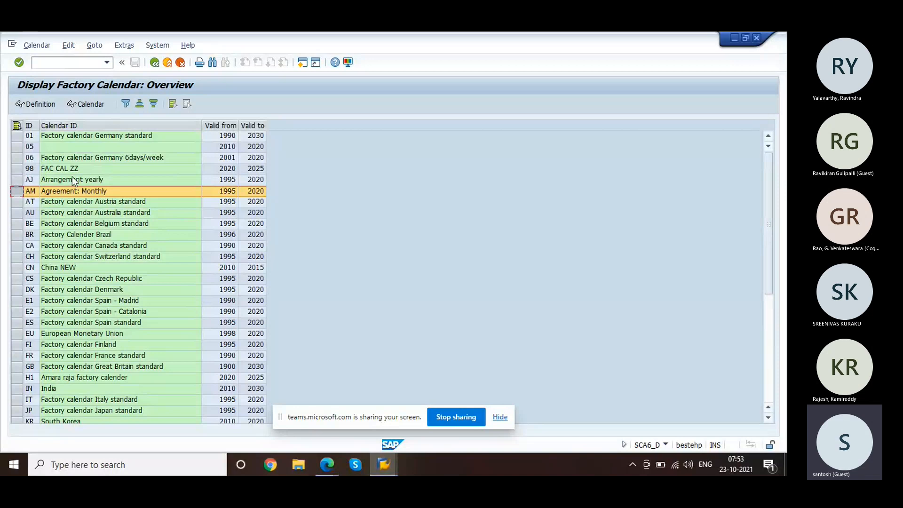
Step: Change factory calendar AM's To Year to 2022 and save, acknowledging the transport notice
click(154, 63)
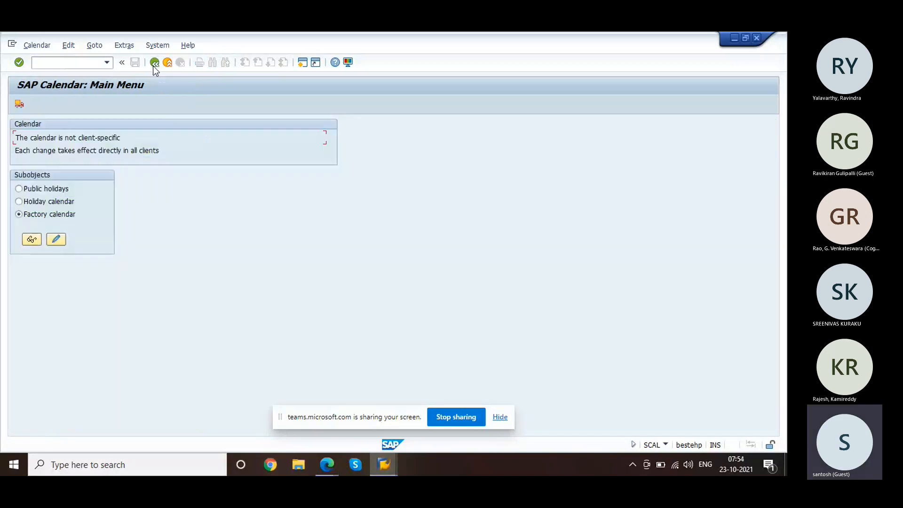
click(56, 240)
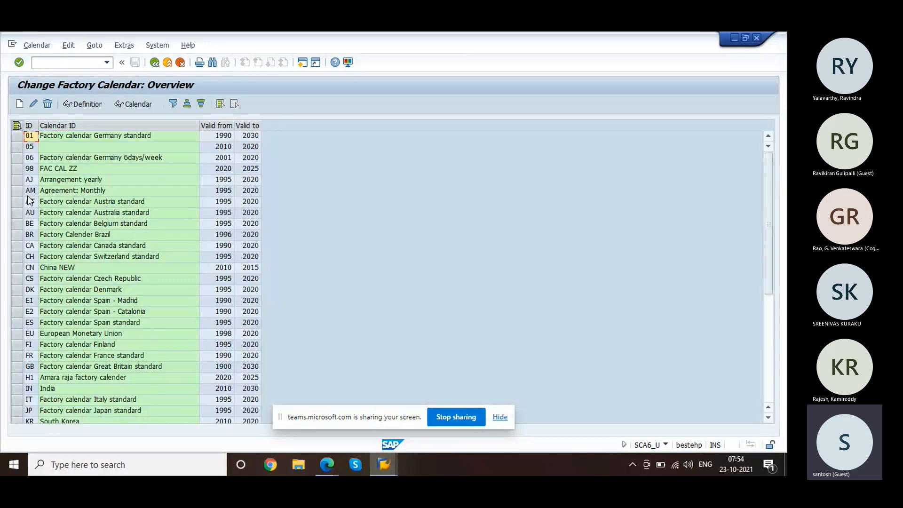
click(16, 190)
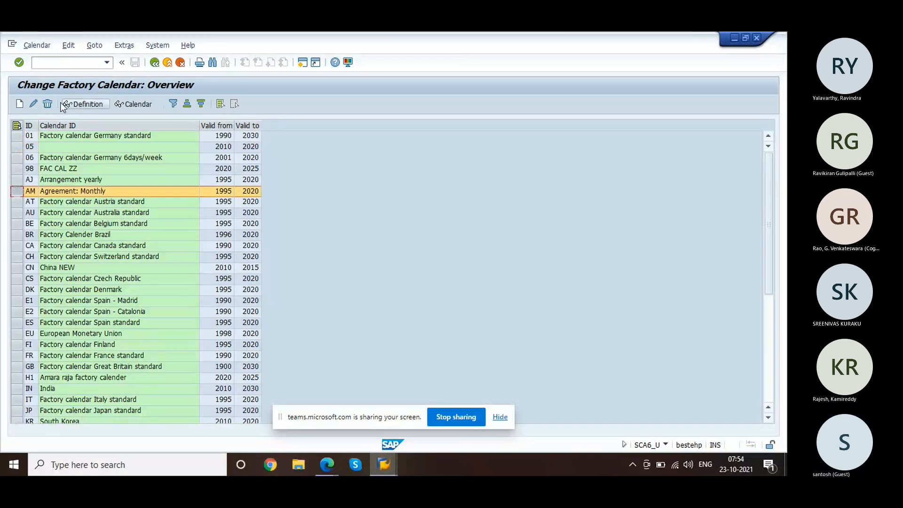
double_click(253, 189)
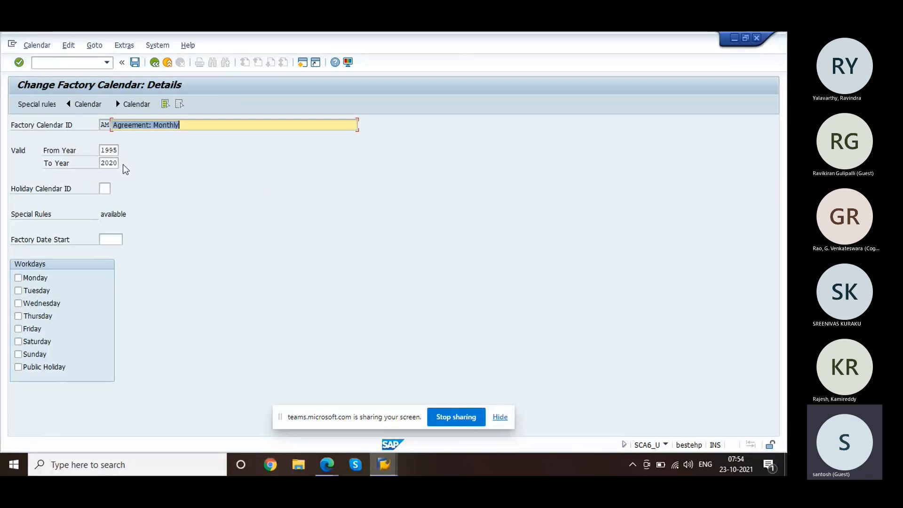
click(117, 164)
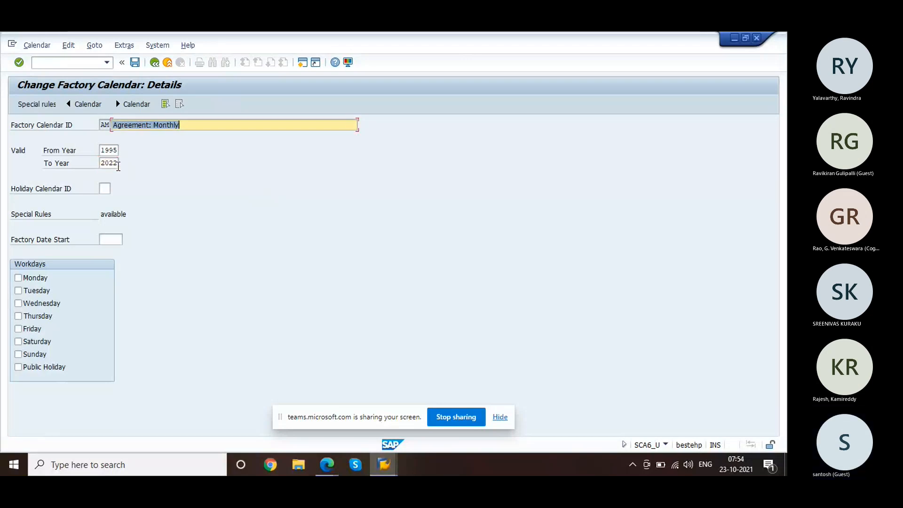
click(133, 63)
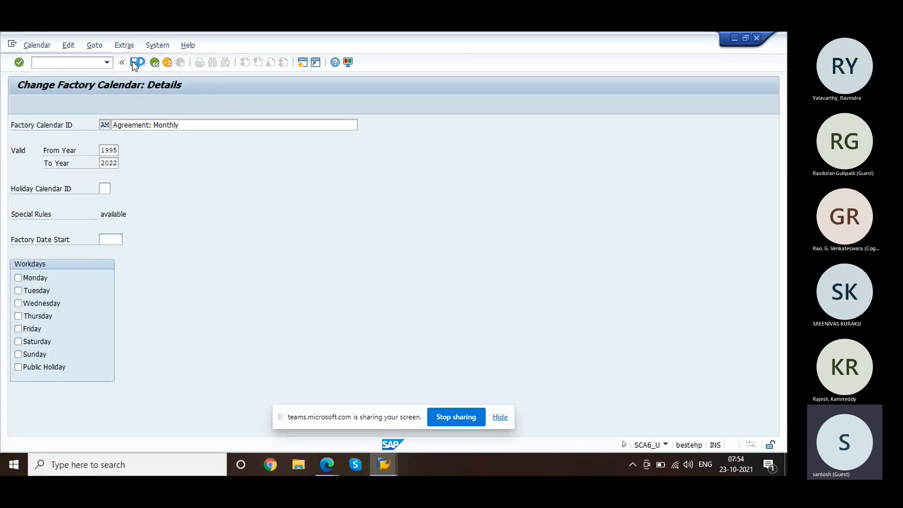
key(Return)
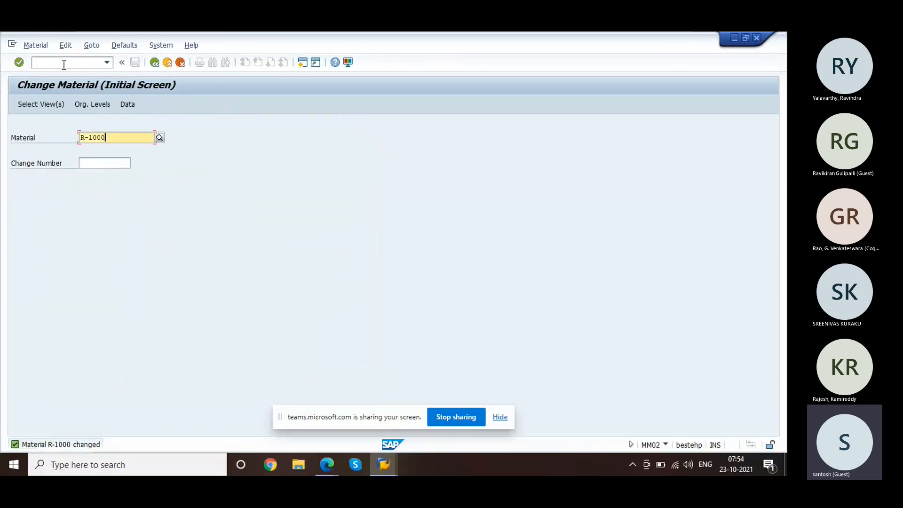
click(64, 64)
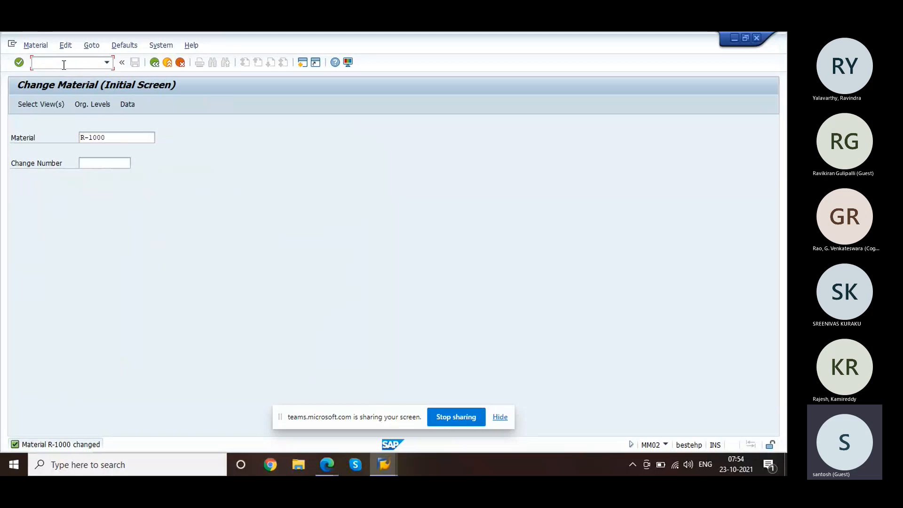
Step: Start a new standard order for the sold-to party with PO 'test'
text(/)
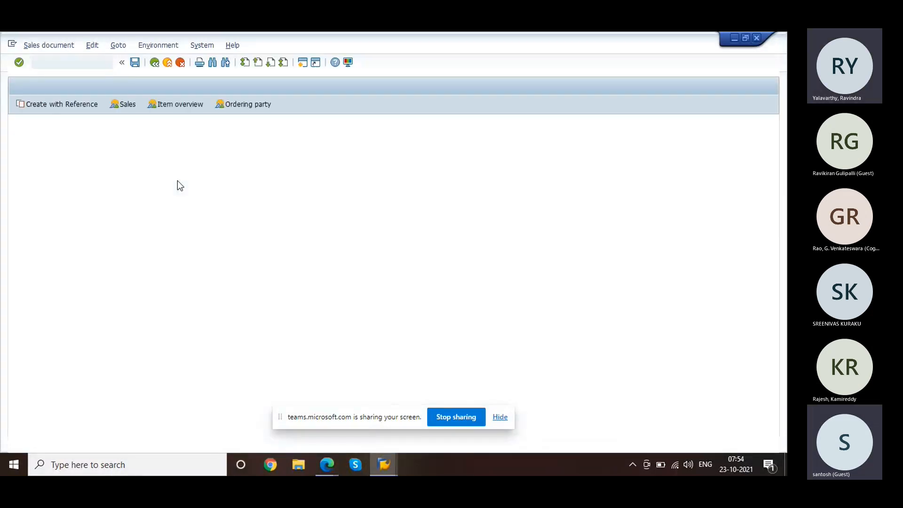
key(Return)
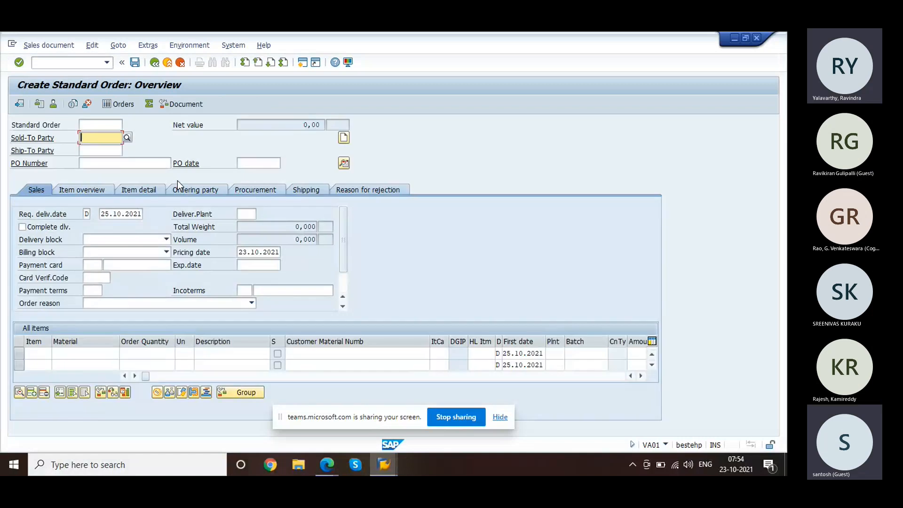
text(1000)
key(Tab)
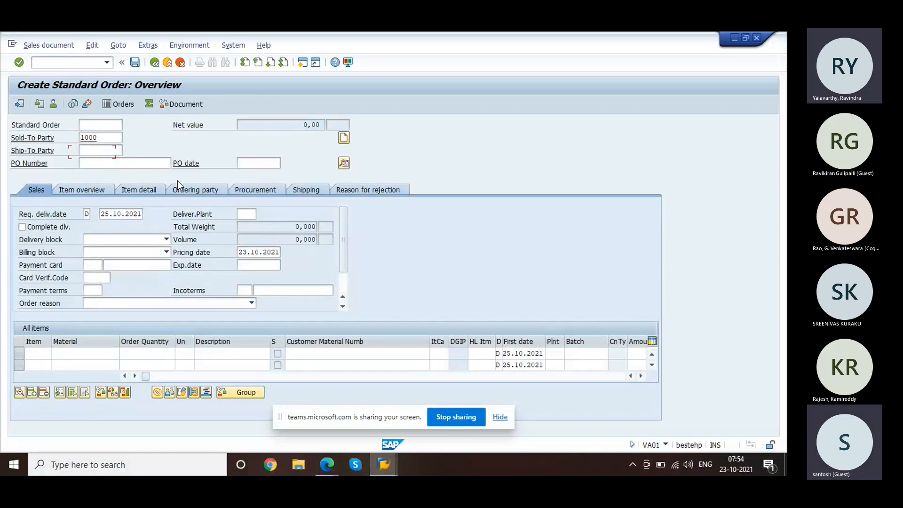
key(Tab)
text(test)
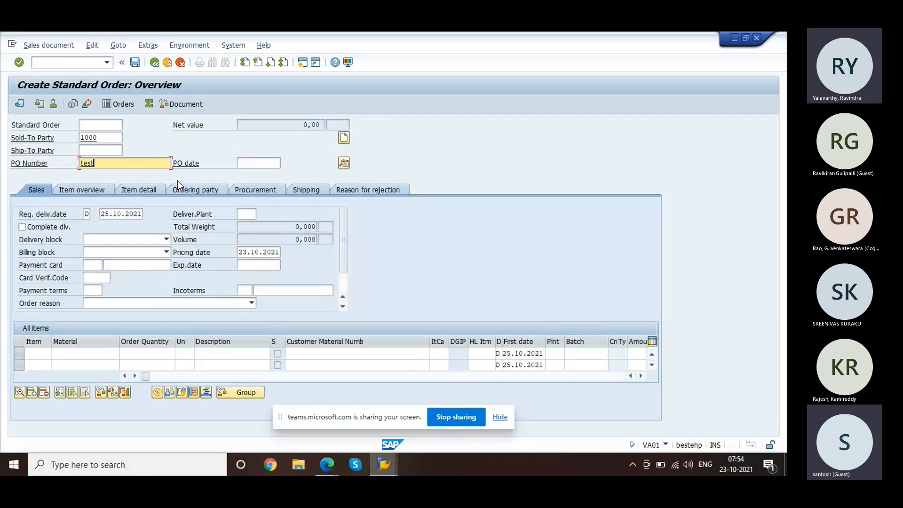
Step: Add one R-1000 and accept the proposed ship-to party, hitting the calendar AM error
click(76, 350)
text(r-100)
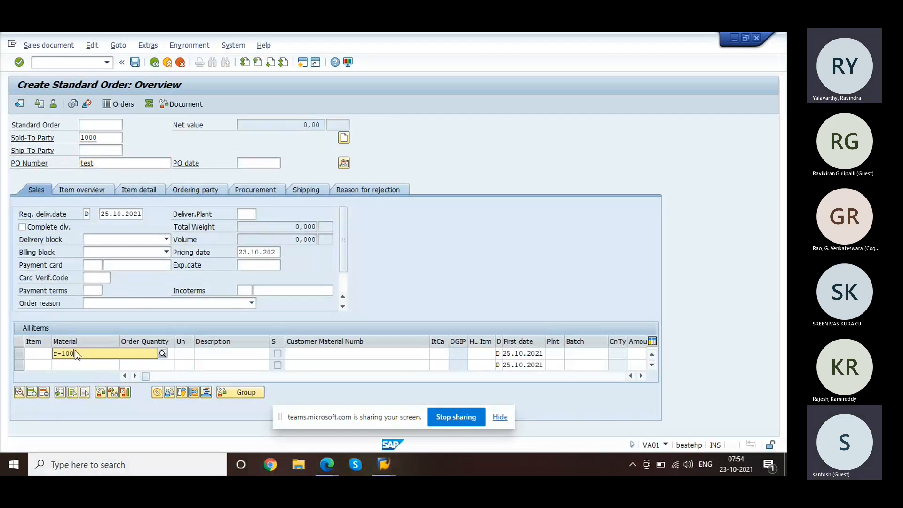
text(0)
key(Tab)
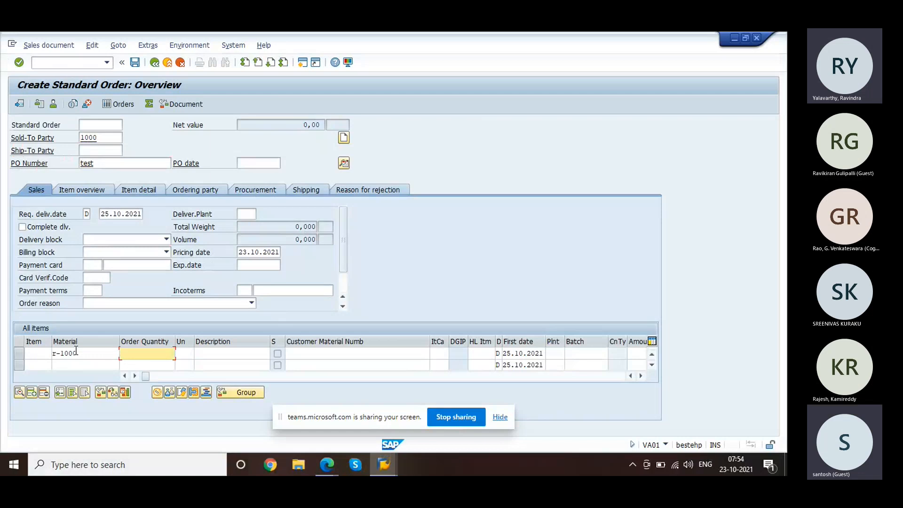
text(1)
key(Return)
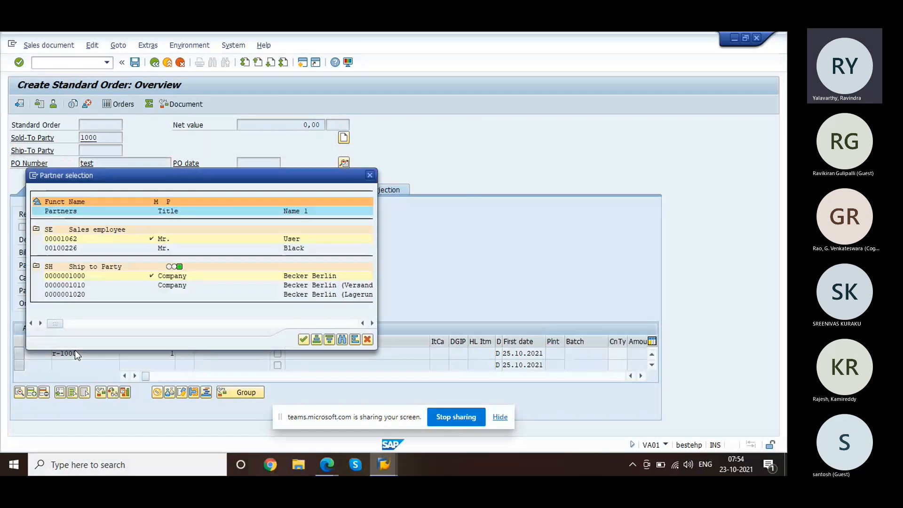
key(Return)
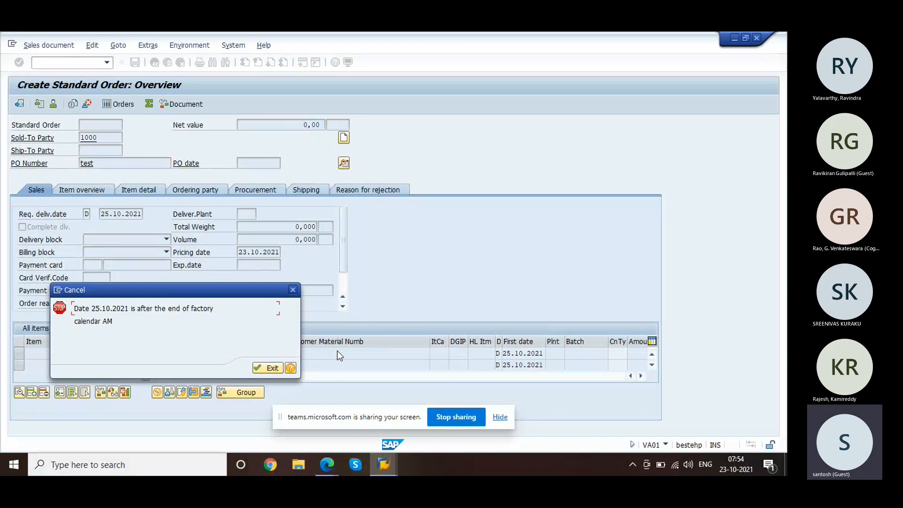
Step: Dismiss the date error, save factory calendar AM, and go back to the calendar overview
click(293, 289)
key(alt+Tab)
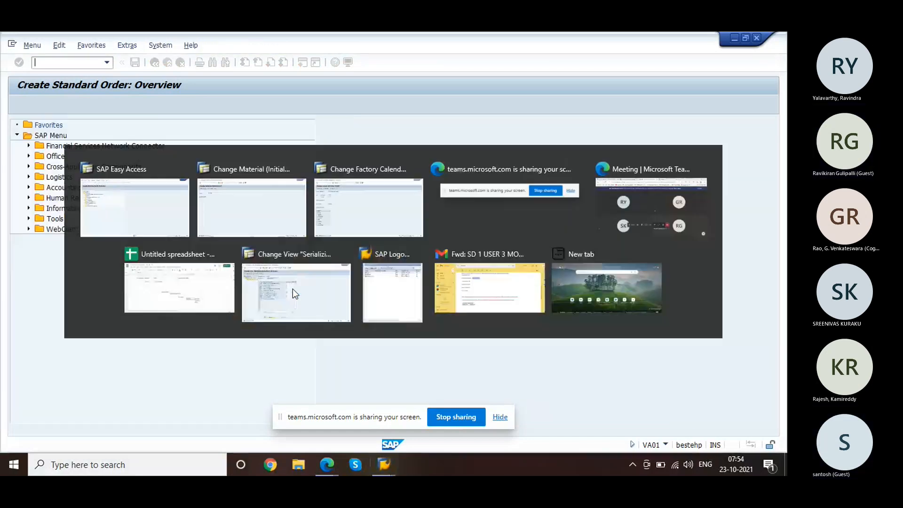
key(alt+Tab)
key(Tab)
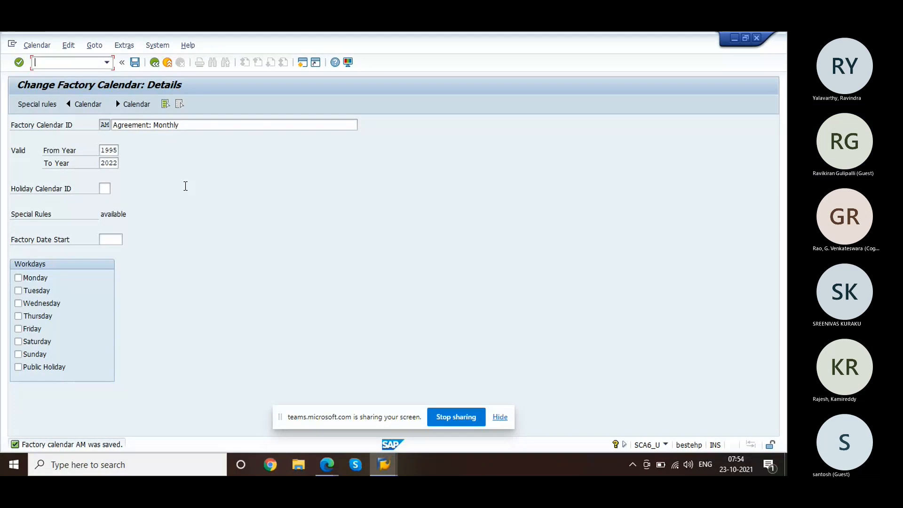
key(Return)
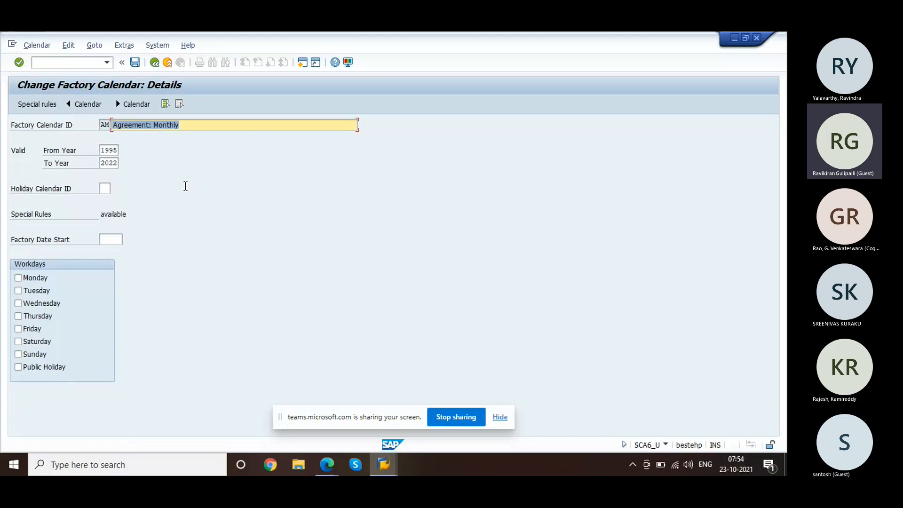
click(135, 63)
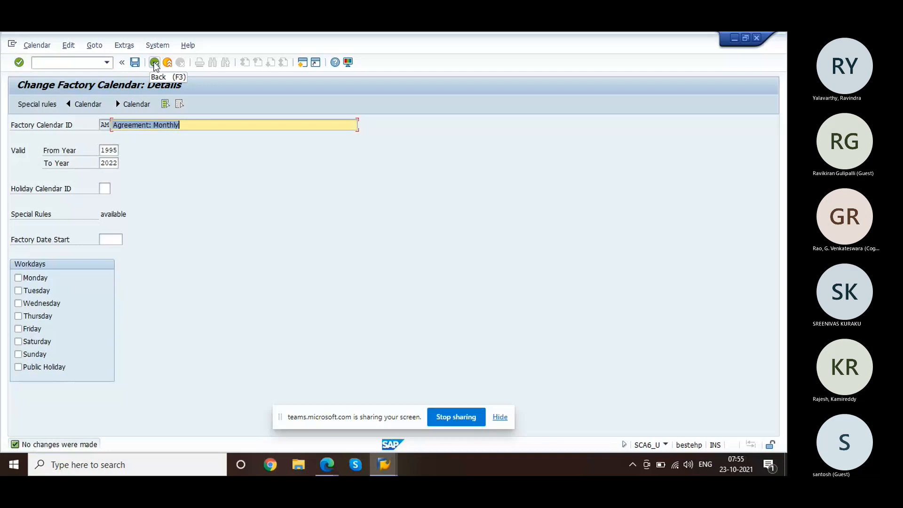
click(154, 63)
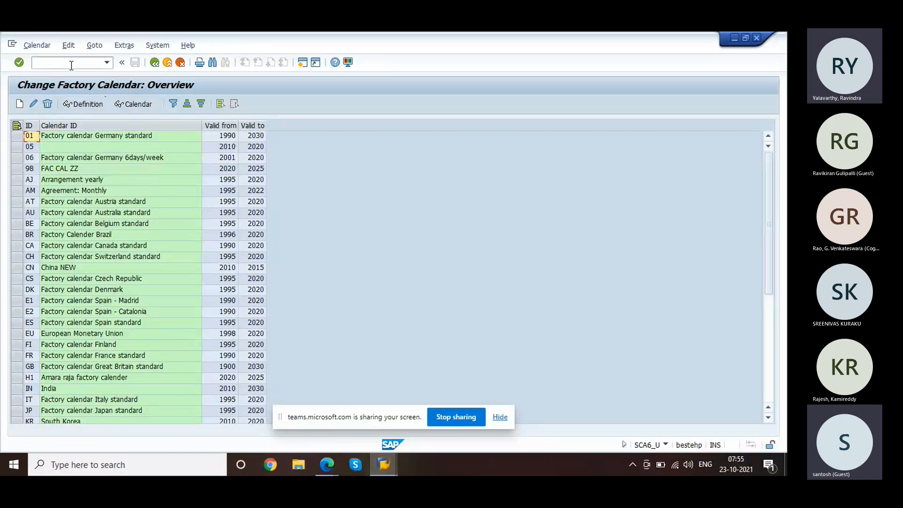
Step: Run /nox09 and confirm plant 1000 as the work area
click(71, 63)
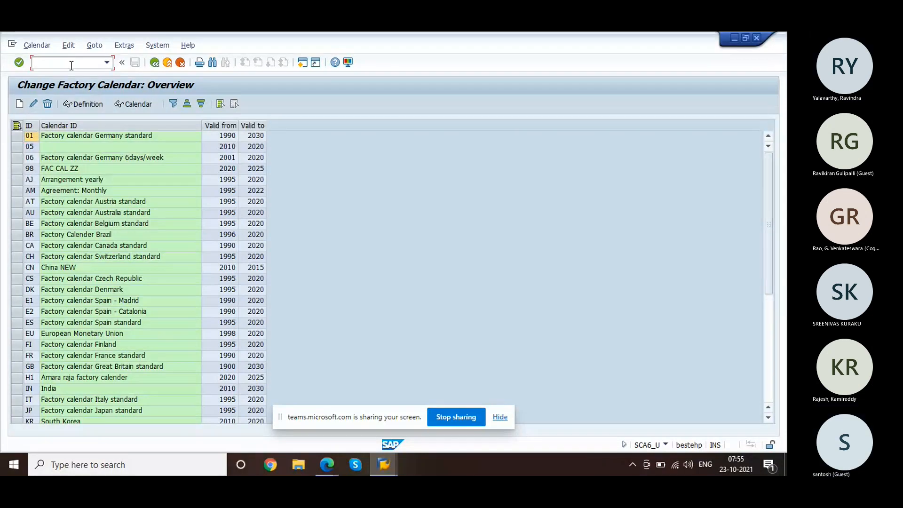
text(/)
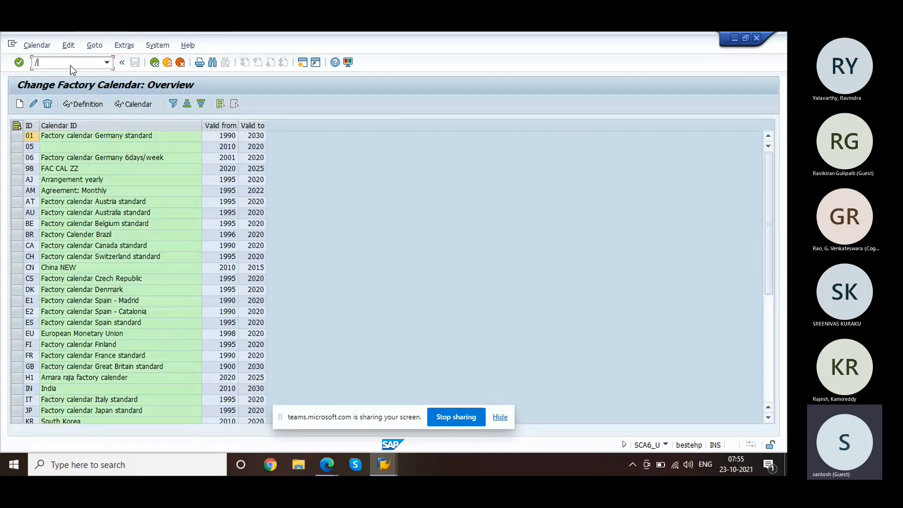
text(nox09)
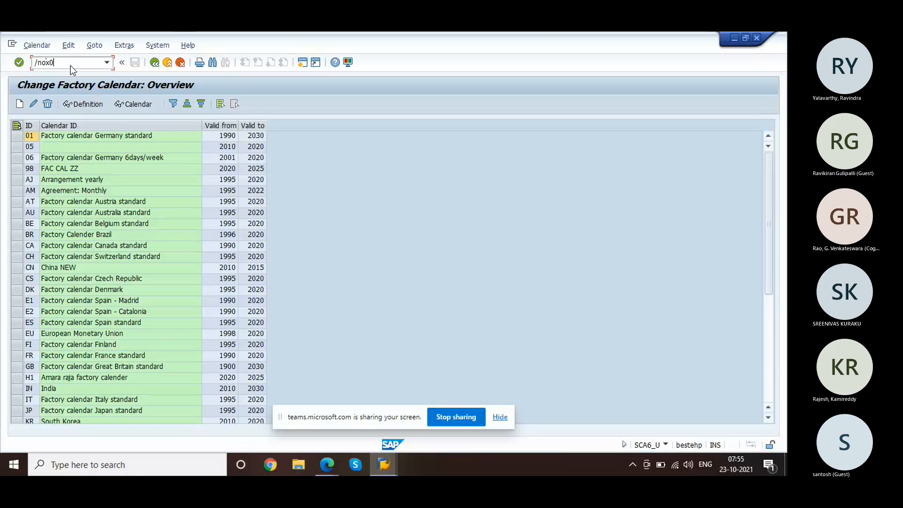
key(Return)
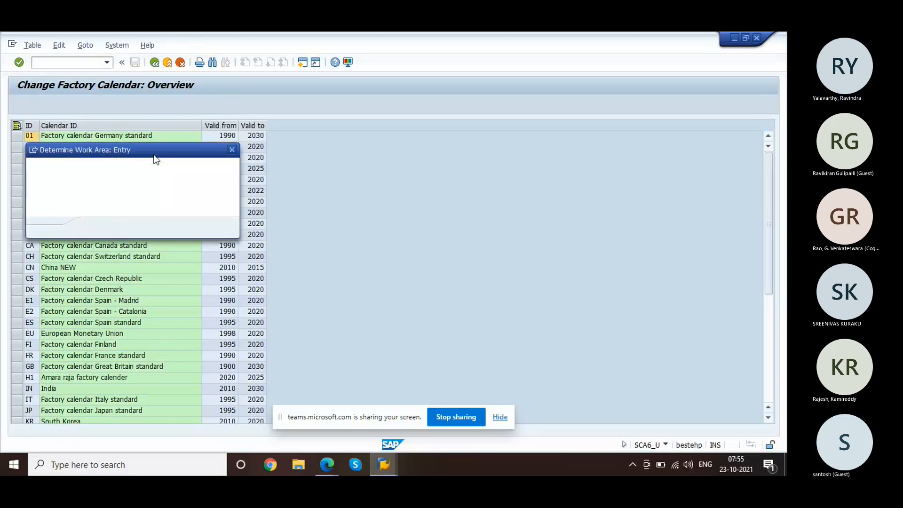
text(10)
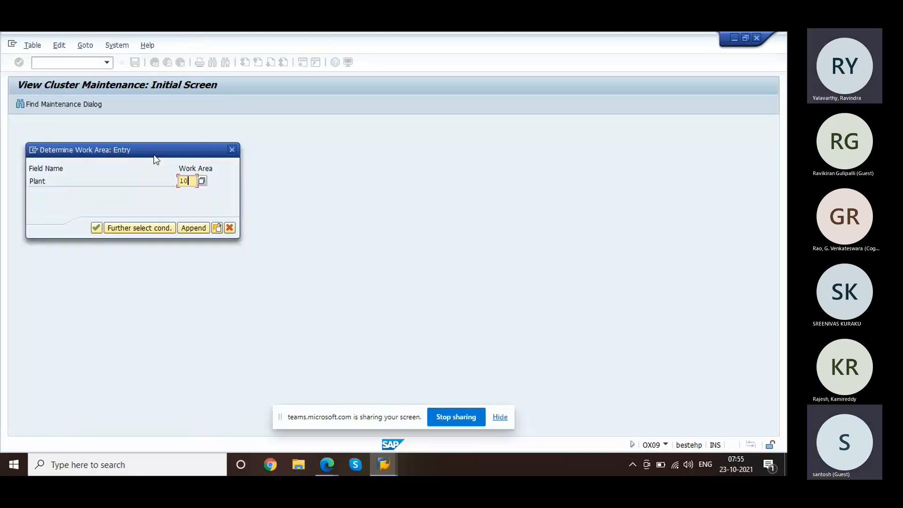
text(00)
key(Return)
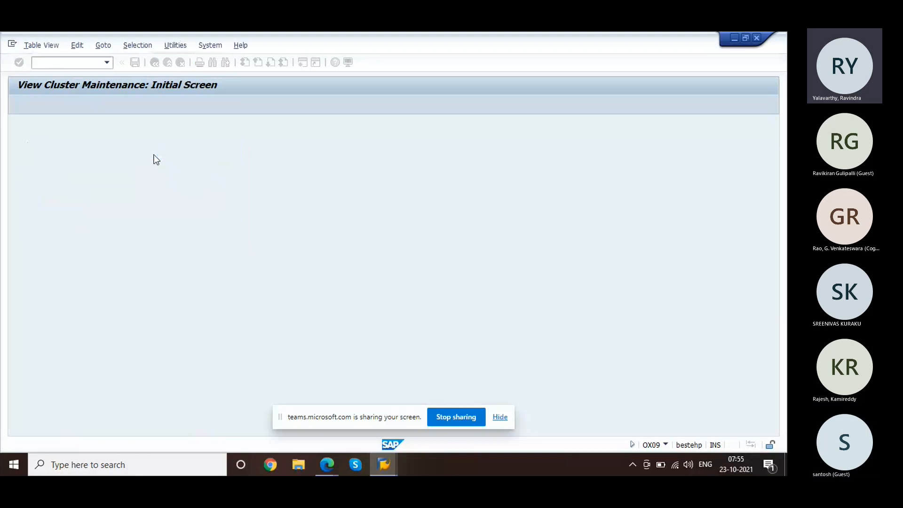
Step: In OX10, check plant 1000 Hamburg's factory calendar: 01 Germany standard
click(61, 63)
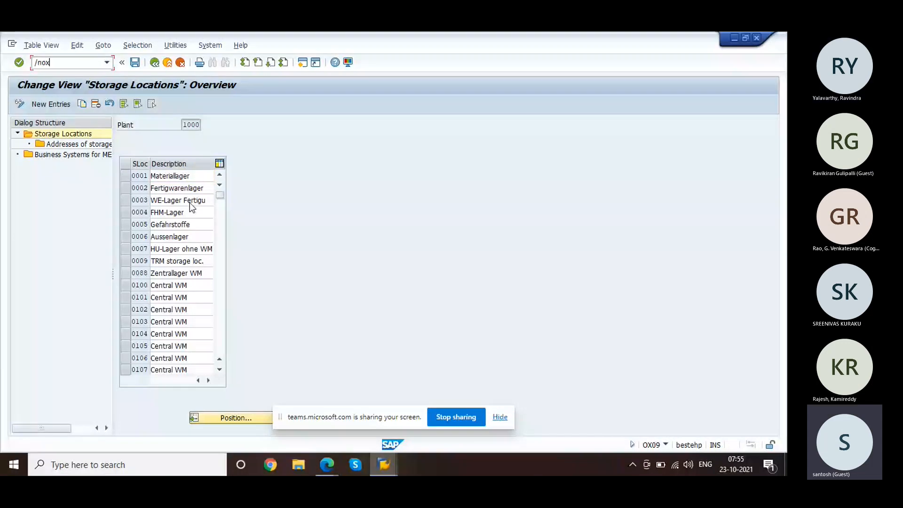
text(10)
key(Return)
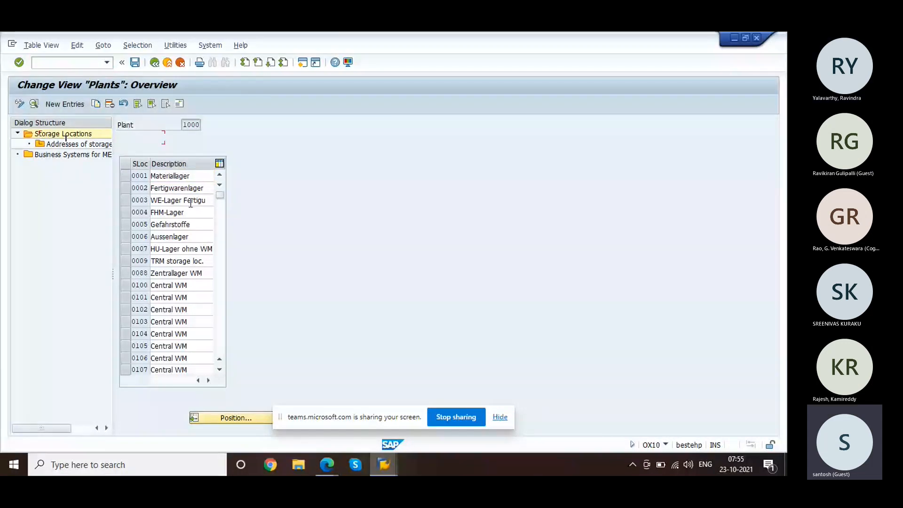
double_click(115, 308)
click(108, 317)
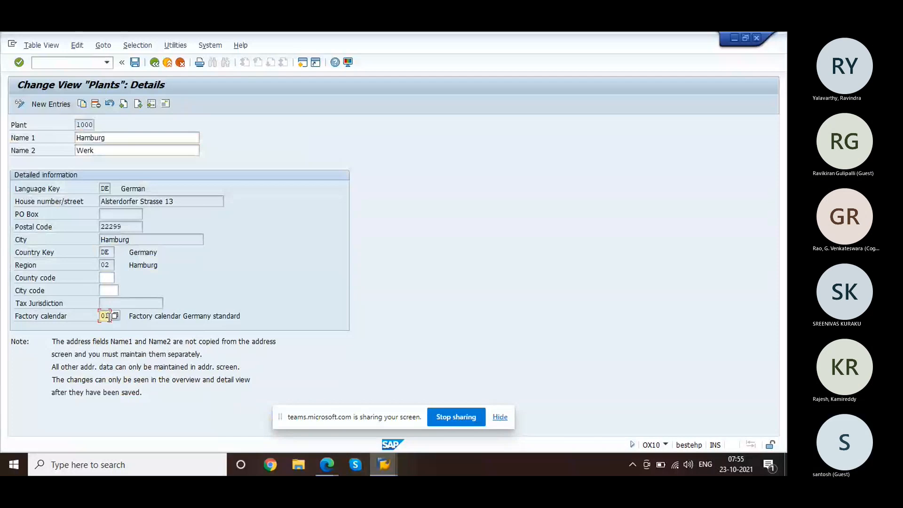
click(46, 58)
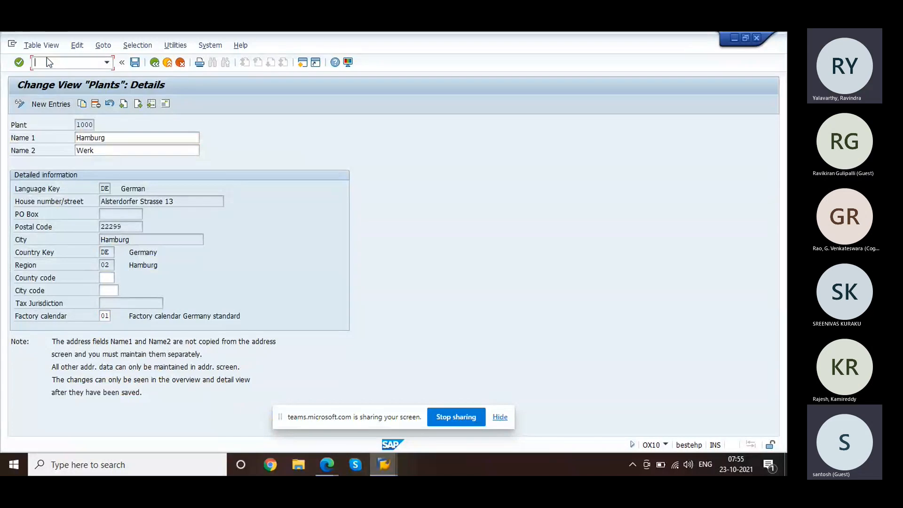
text(/ns)
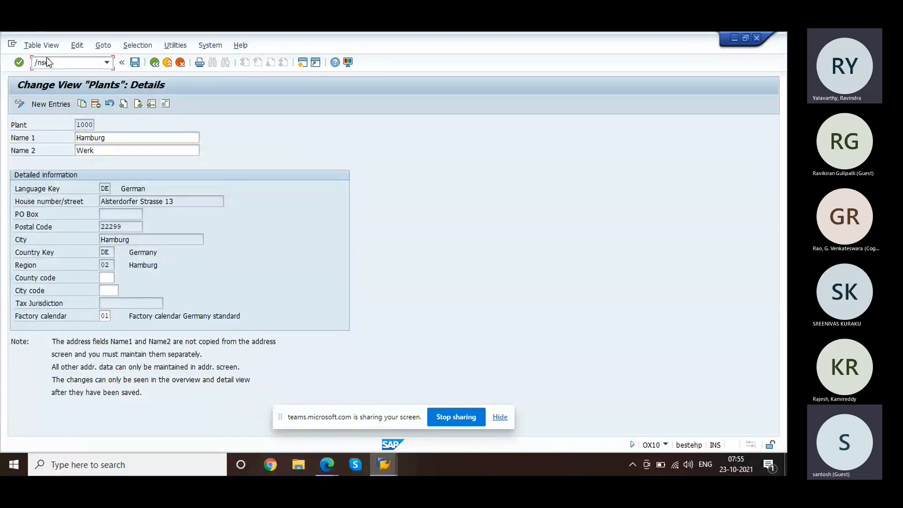
text(e16)
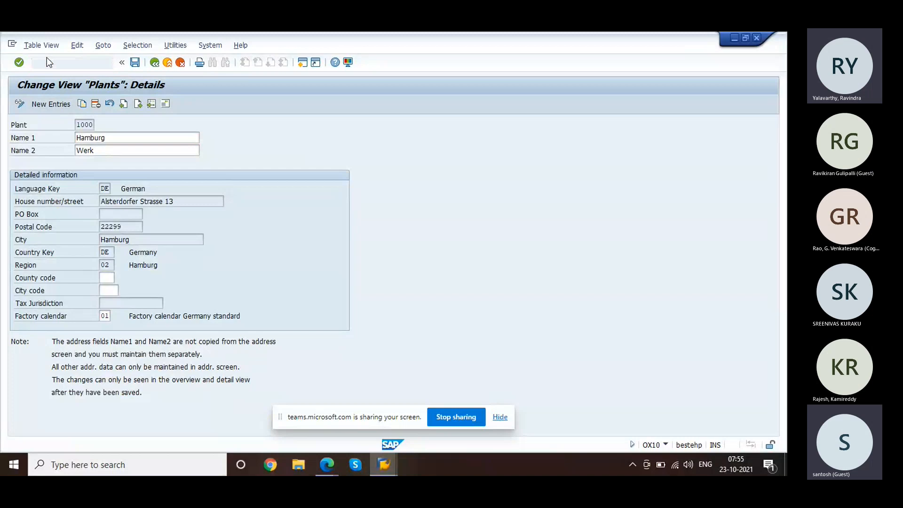
text(TV)
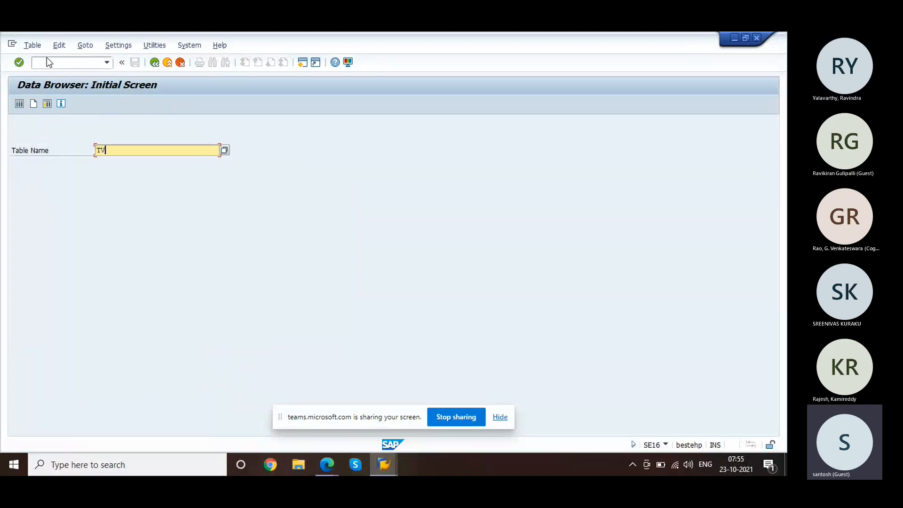
text(KO)
Step: Browse table TVKO for sales organization 1000 and view its record (company code 1000, INR)
key(Return)
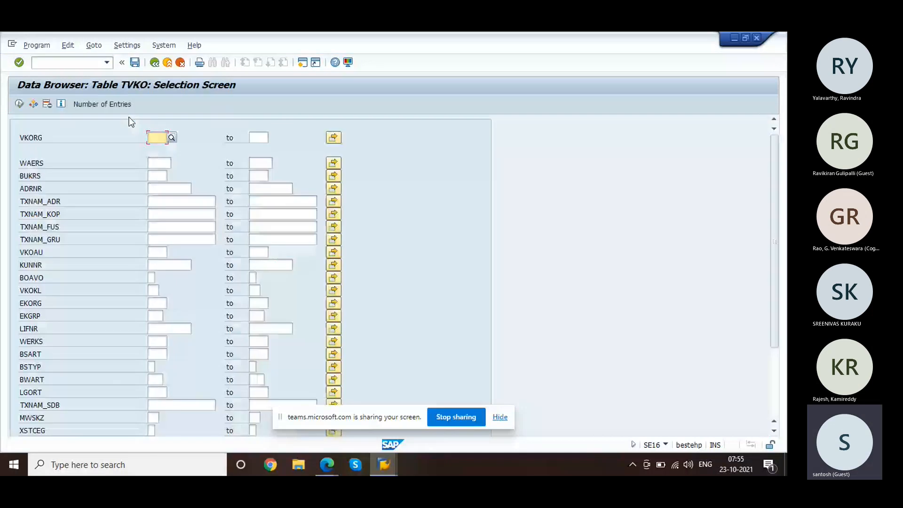
text(1000)
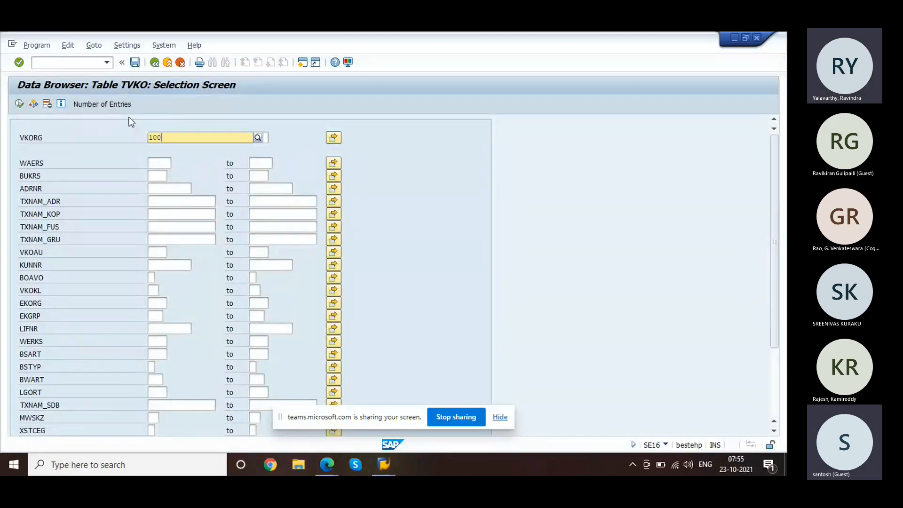
click(19, 104)
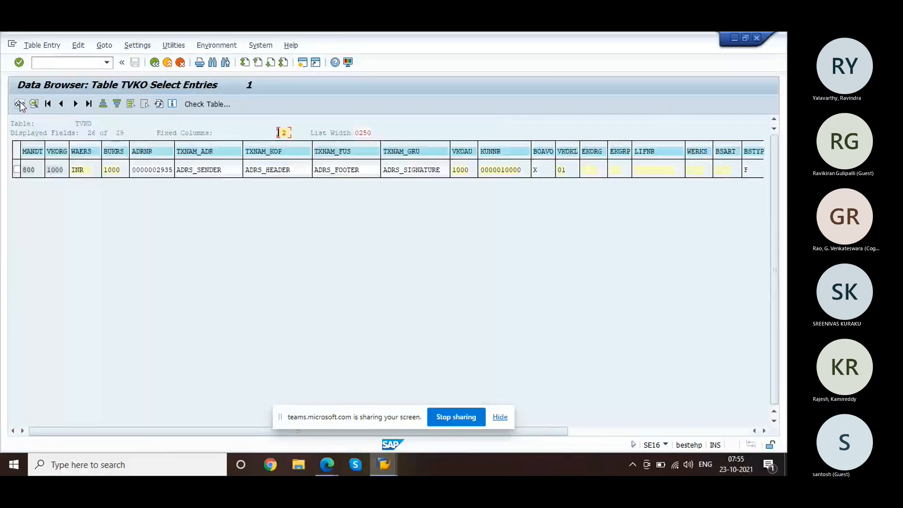
double_click(455, 171)
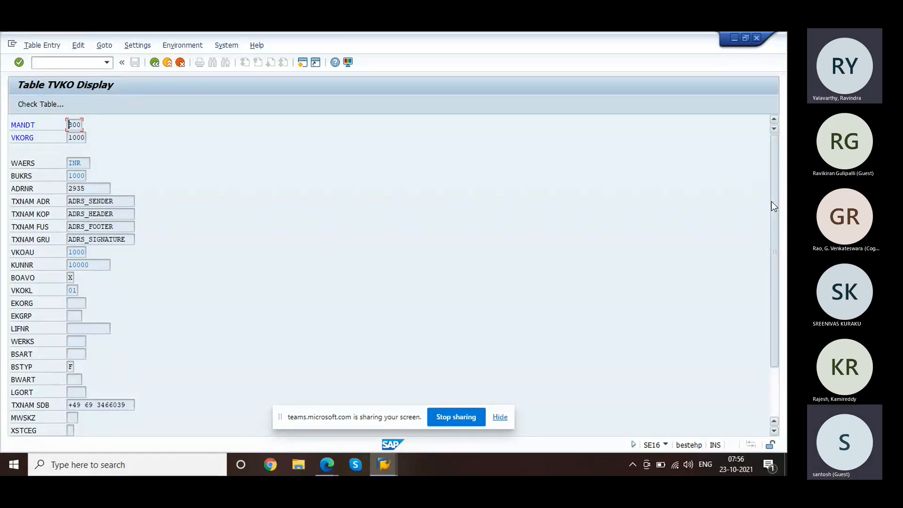
drag(771, 201, 786, 186)
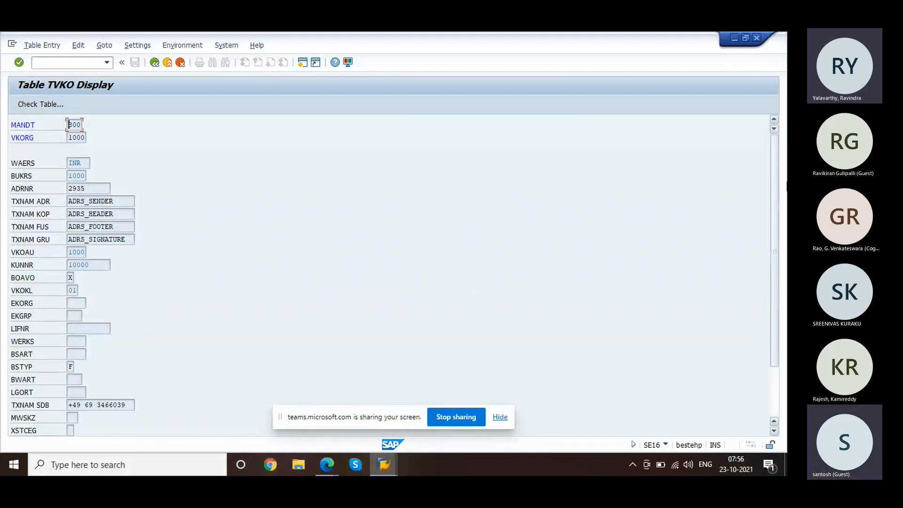
click(167, 63)
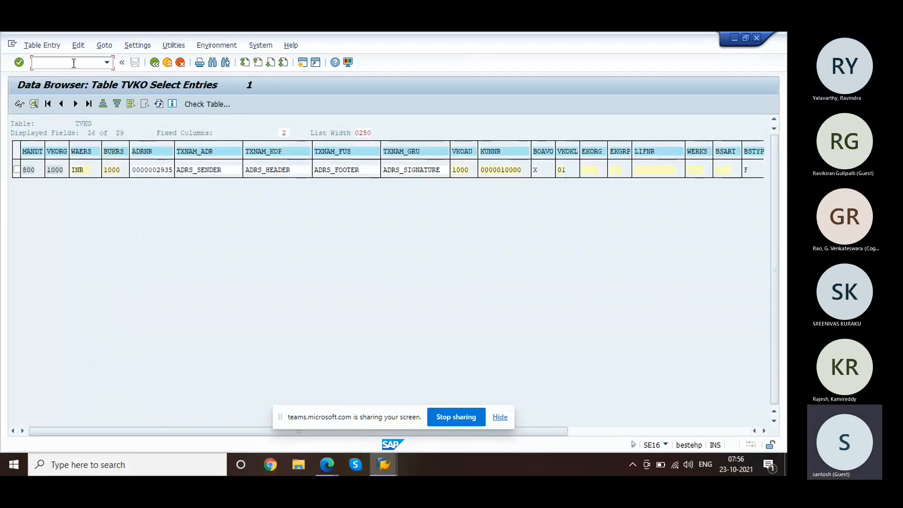
Step: In the SPRO reference IMG, navigate Enterprise Structure > Definition > Logistics Execution to the shipping point activity
text(spro)
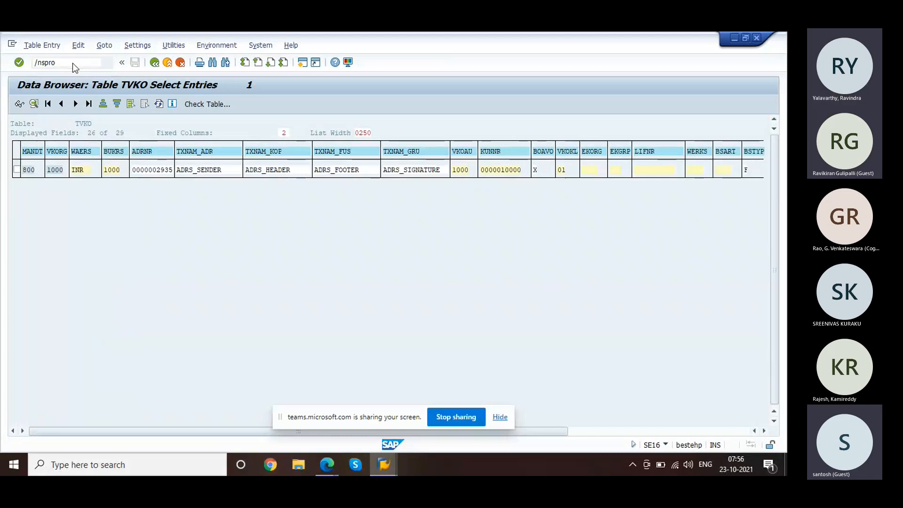
key(Return)
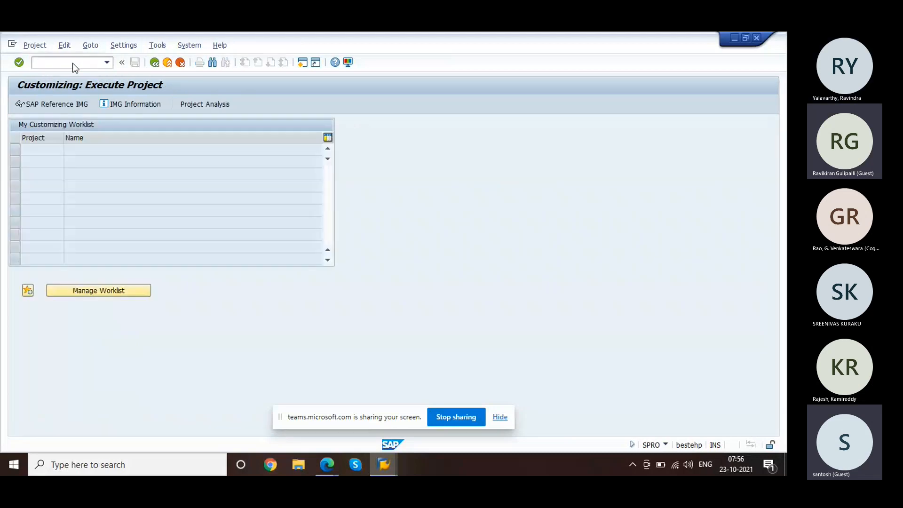
key(F5)
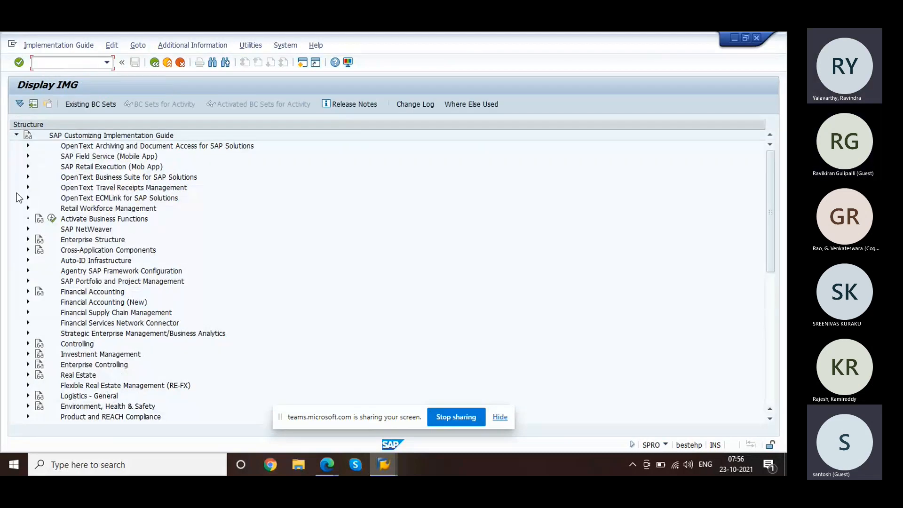
click(26, 240)
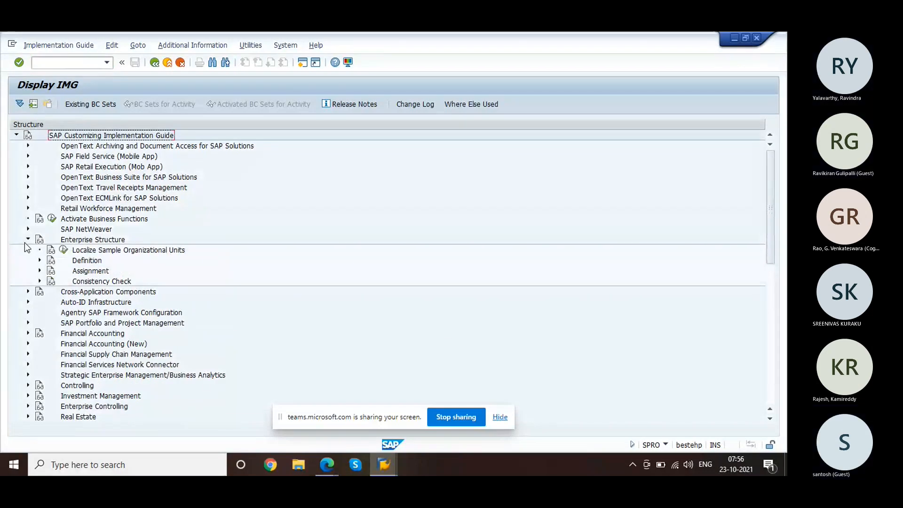
click(39, 271)
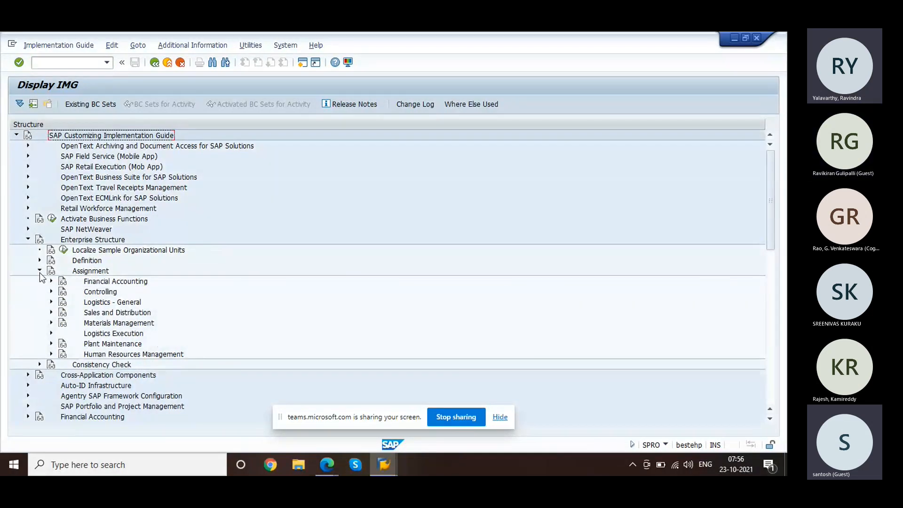
click(39, 271)
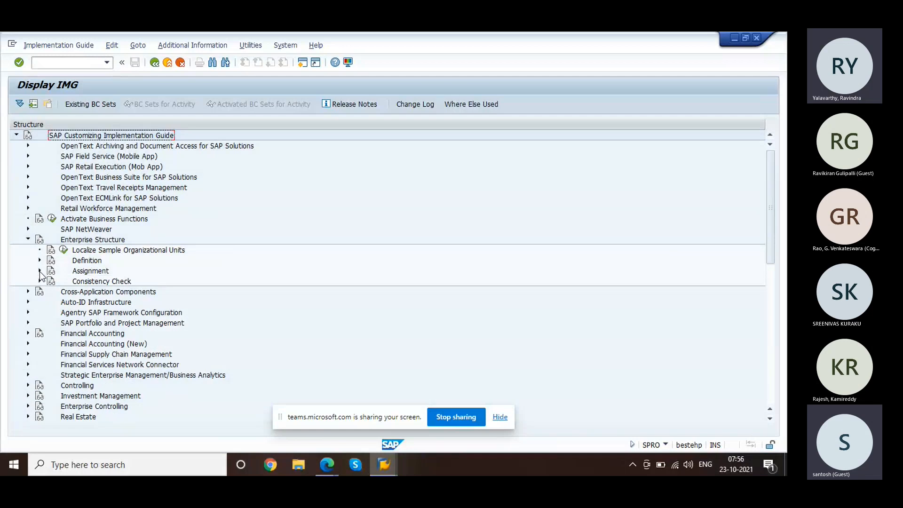
click(40, 260)
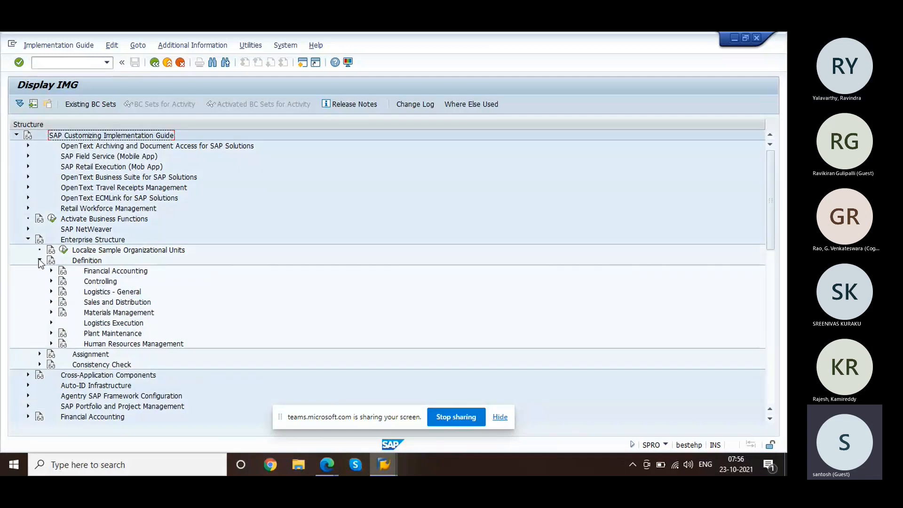
click(51, 323)
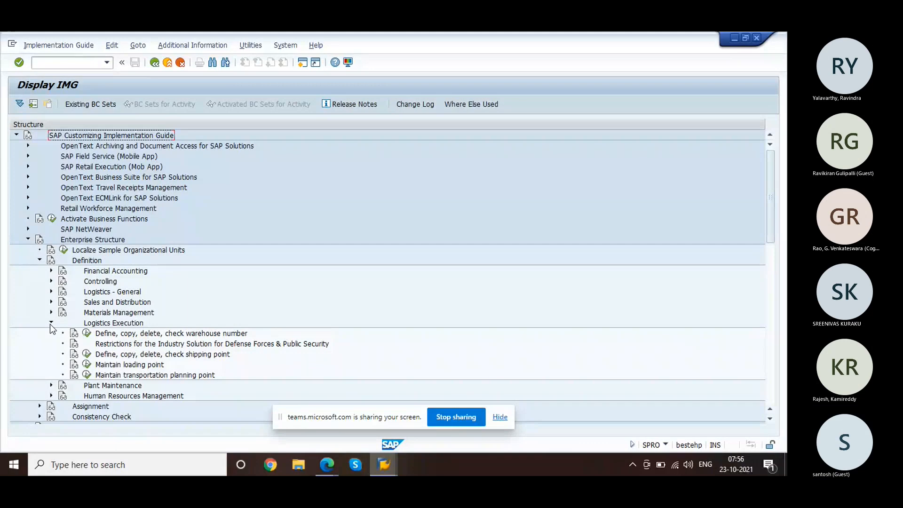
click(87, 355)
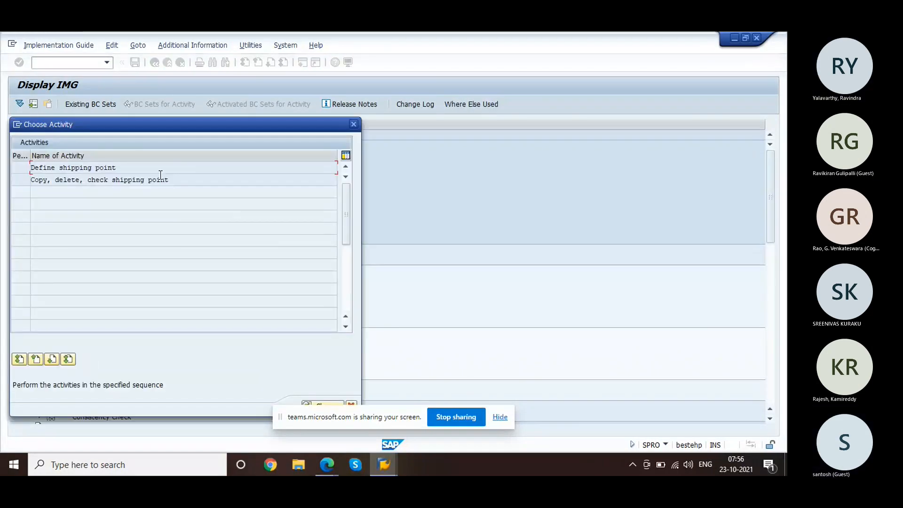
Step: Open shipping point 1000 Hamburg's details and confirm its factory calendar is 01 Germany standard
double_click(151, 168)
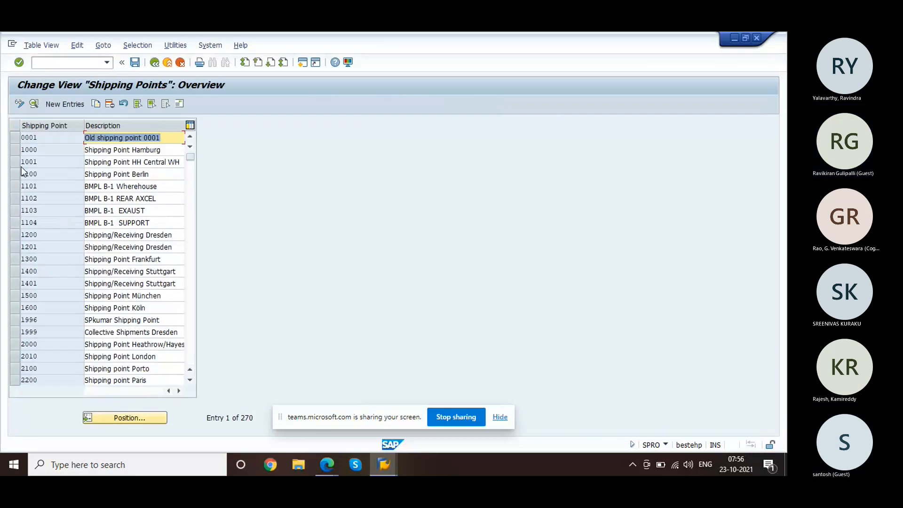
click(44, 150)
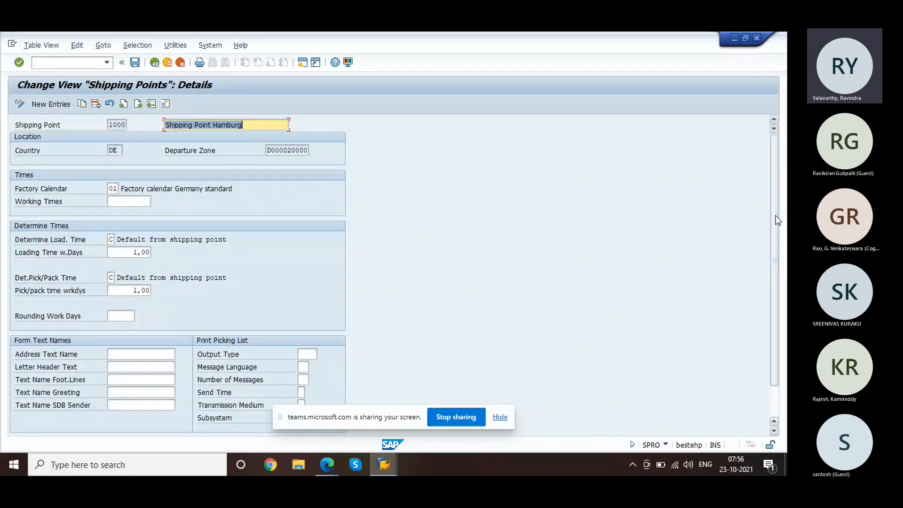
drag(777, 220, 769, 166)
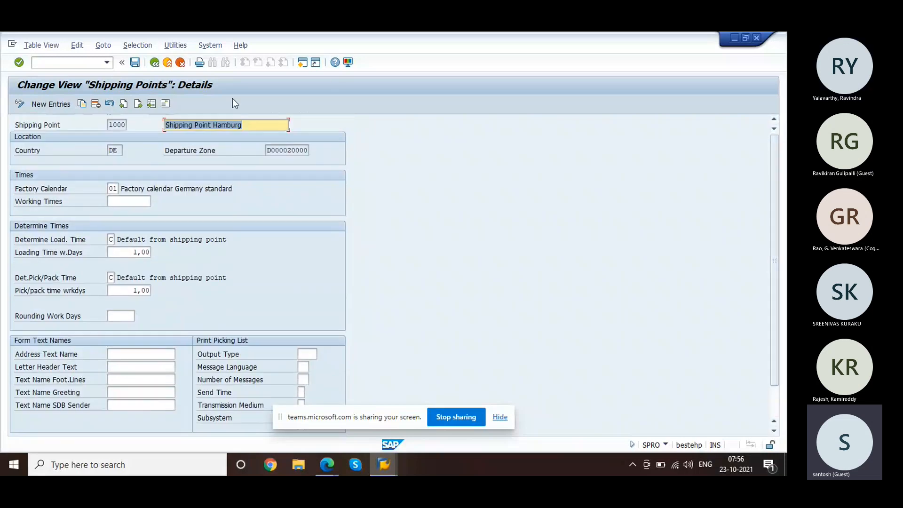
click(75, 64)
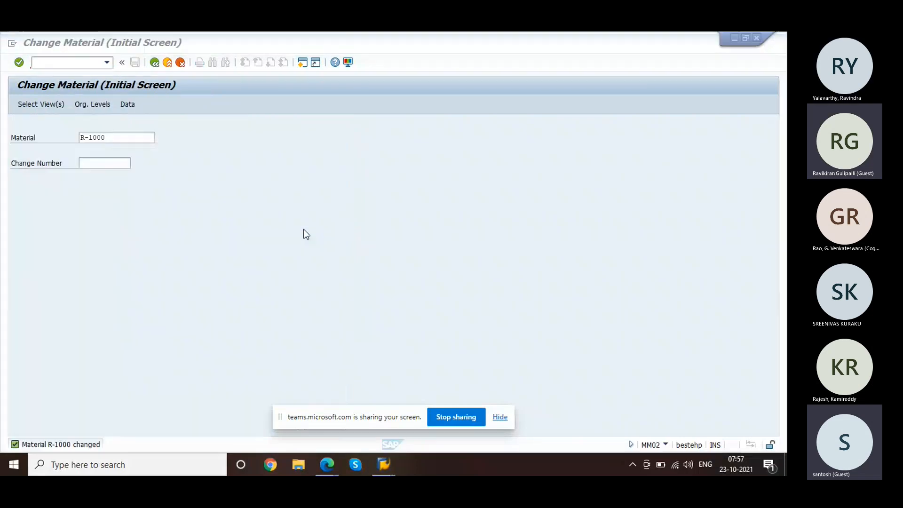
Step: From the SAP Easy Access session, start VA01 with order type OR and sales org 1000
key(alt+Tab)
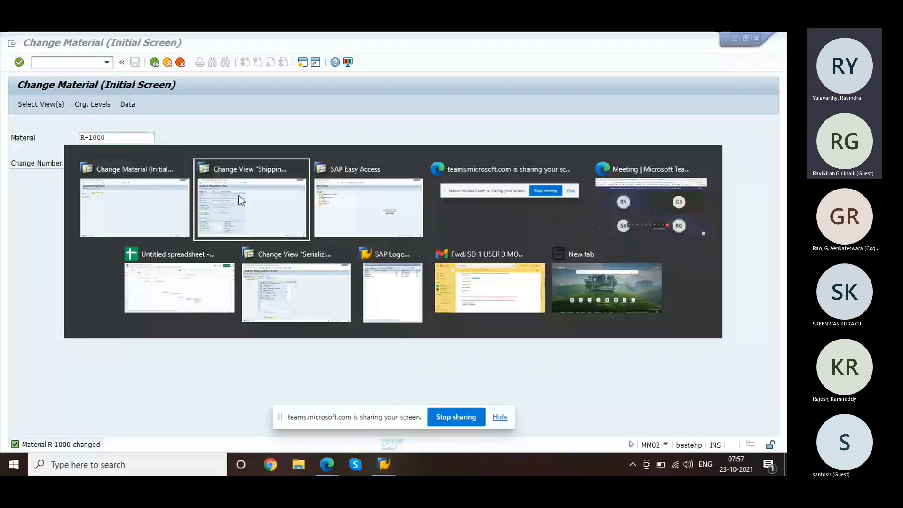
key(alt+Tab)
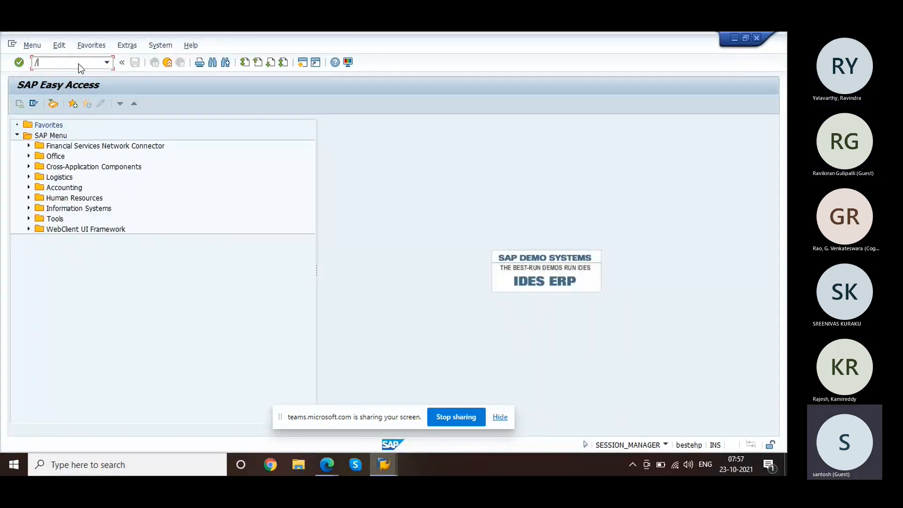
text(/nva01)
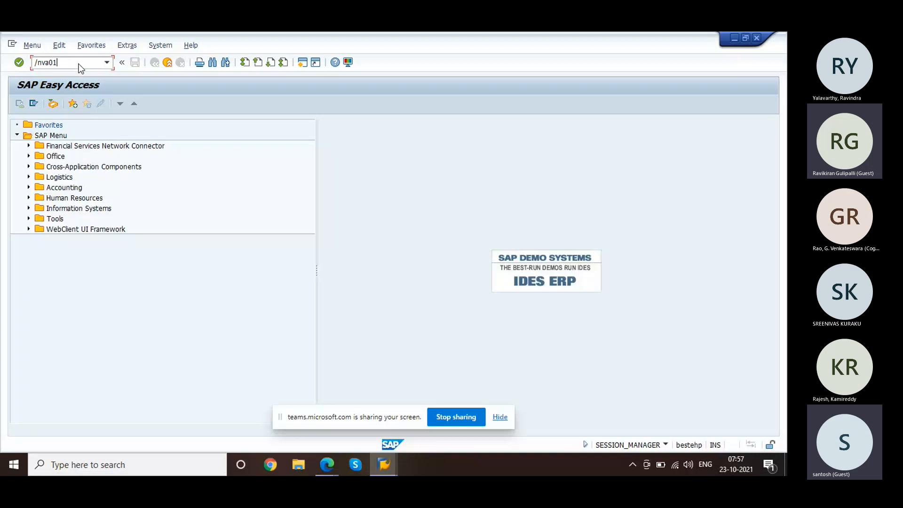
key(Return)
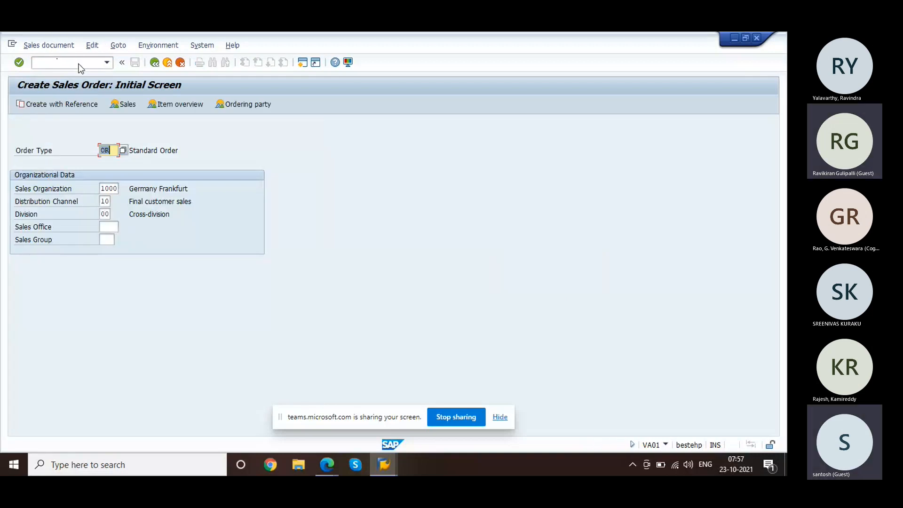
Step: Enter sold-to party 1000 and PO number 'test' on the new standard order
key(Return)
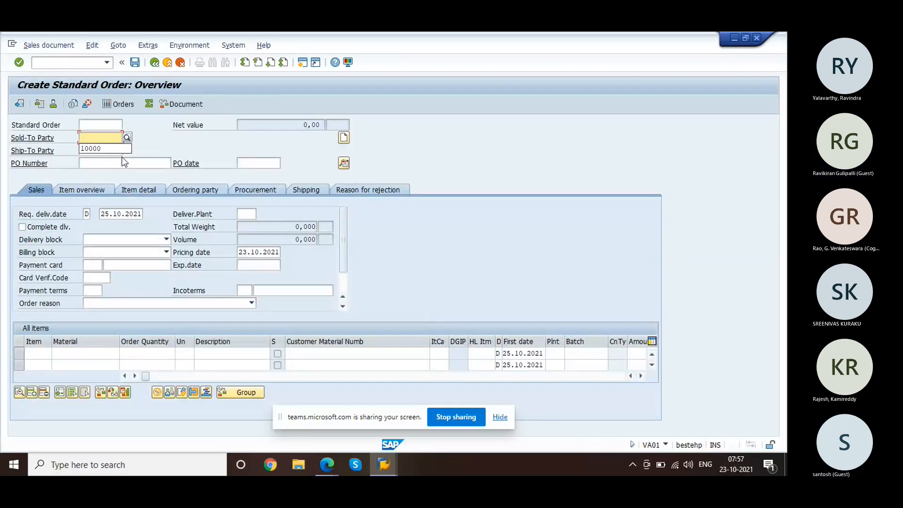
click(109, 148)
key(Tab)
key(Tab)
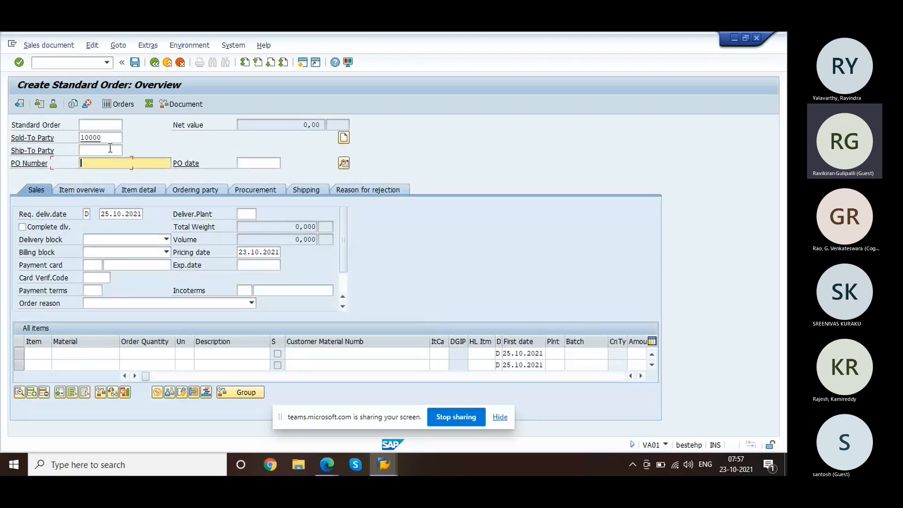
text(test)
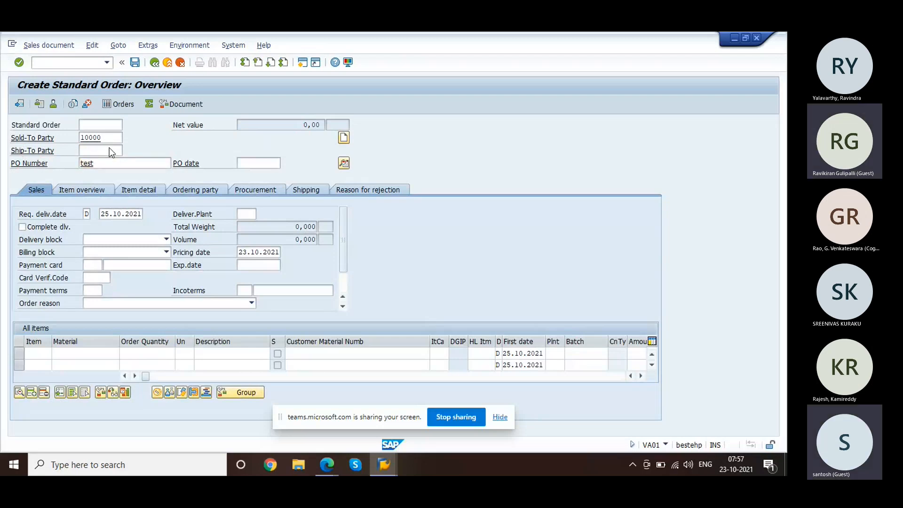
key(Return)
text(10)
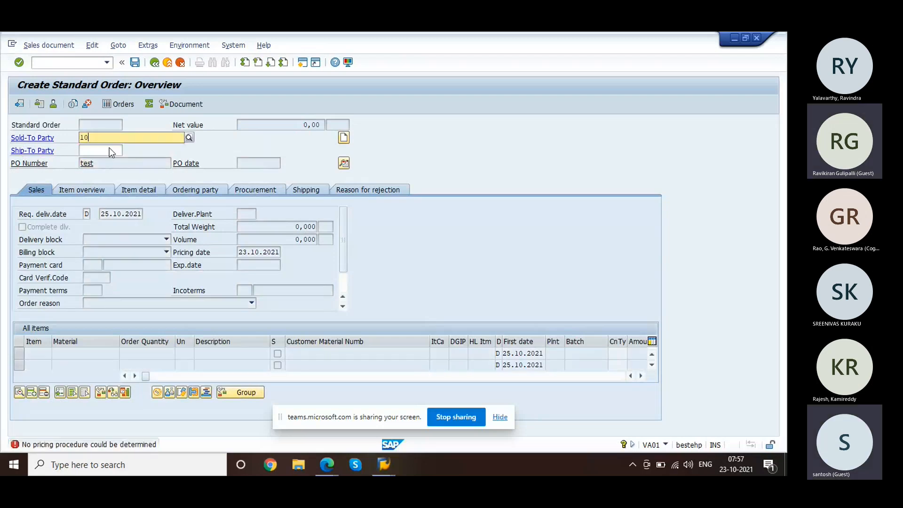
text(00)
key(Return)
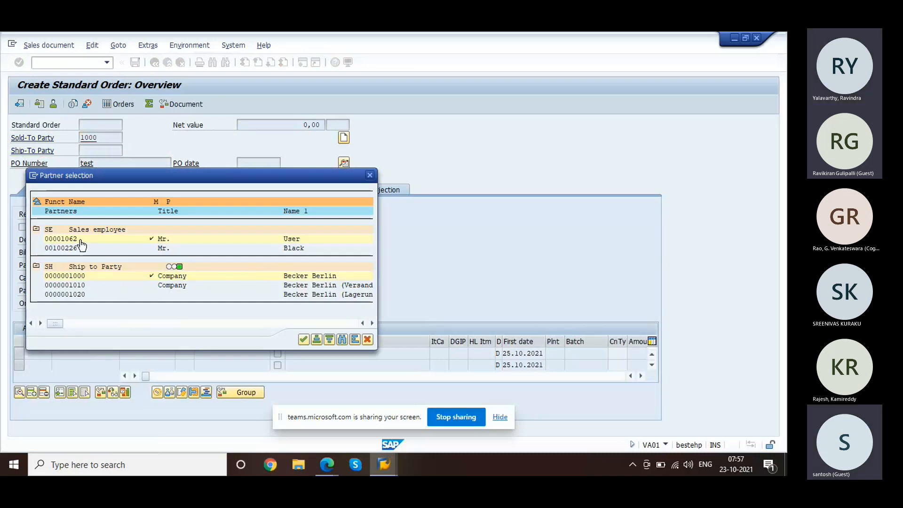
double_click(75, 276)
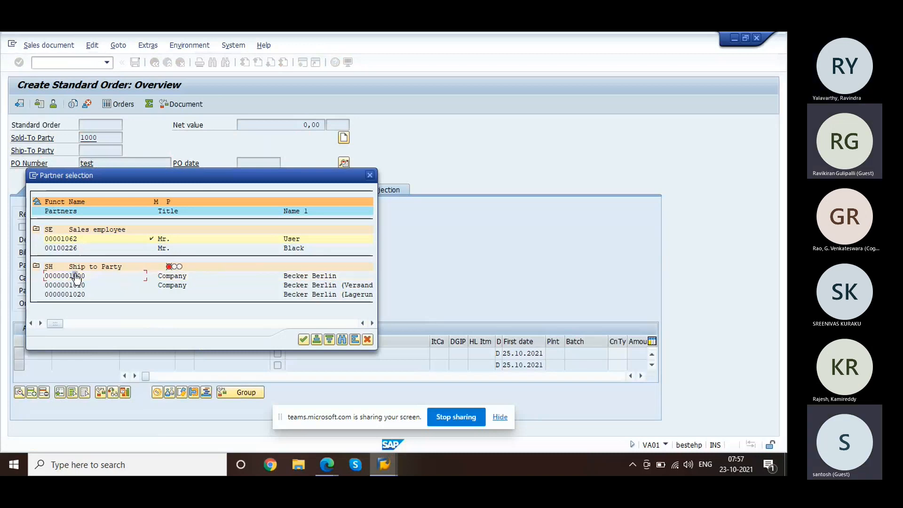
click(304, 340)
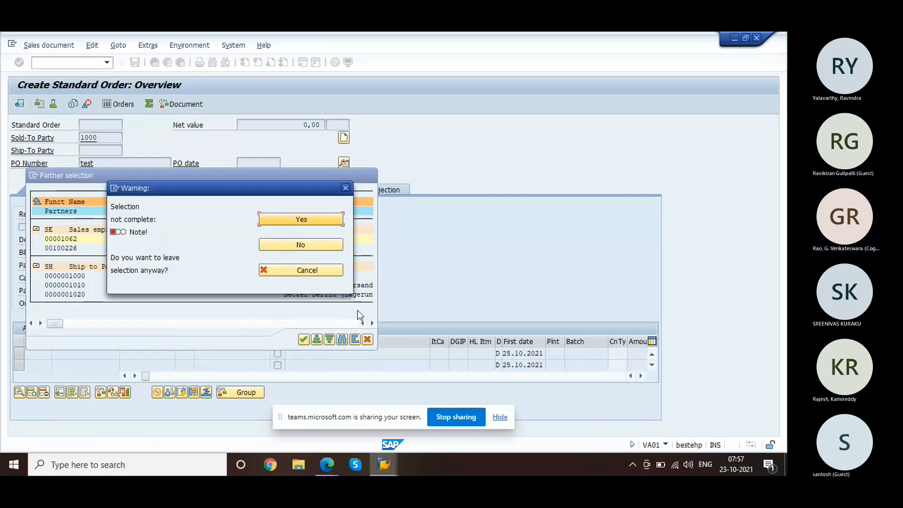
click(317, 269)
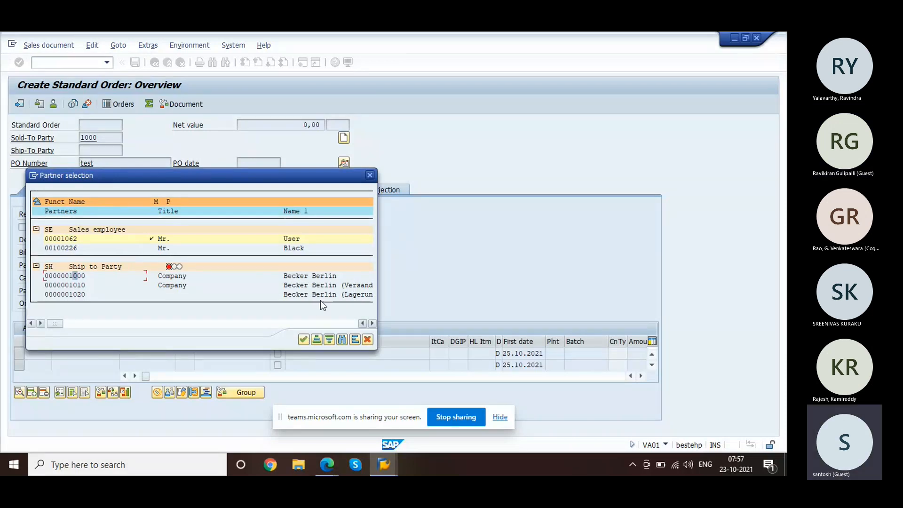
click(298, 286)
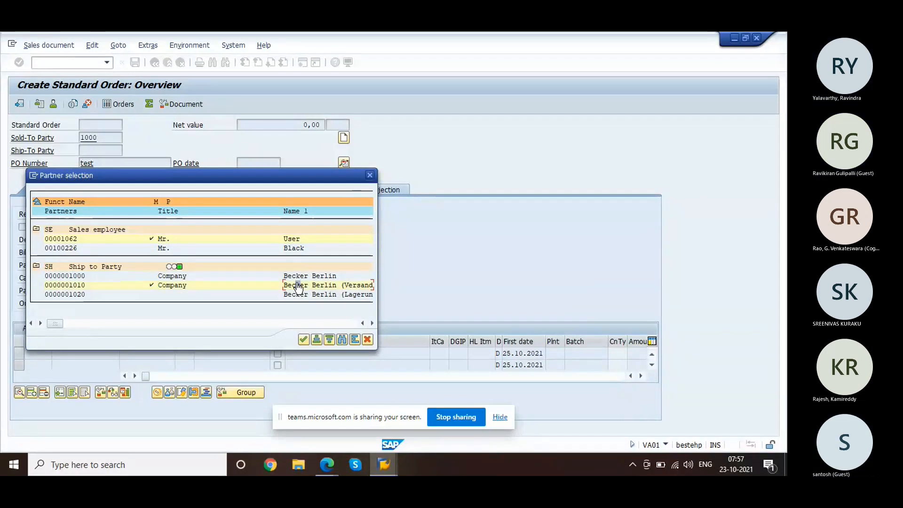
click(295, 276)
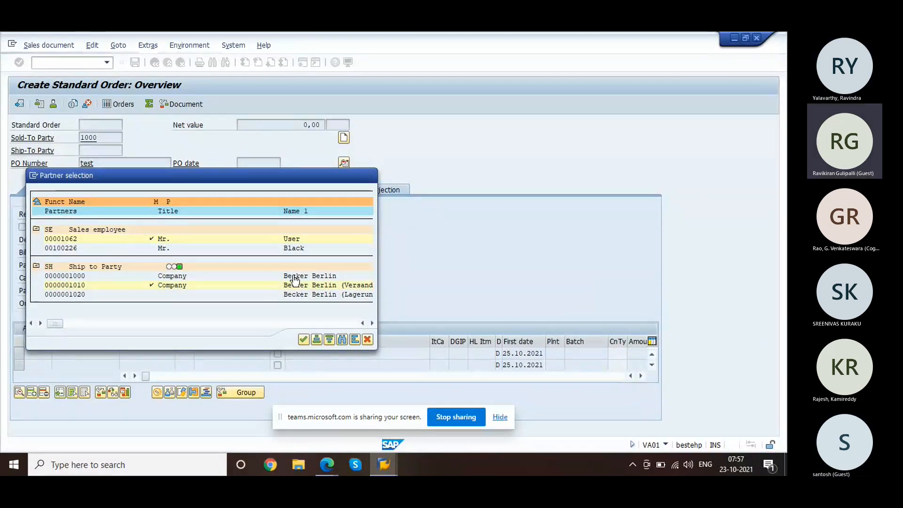
click(303, 339)
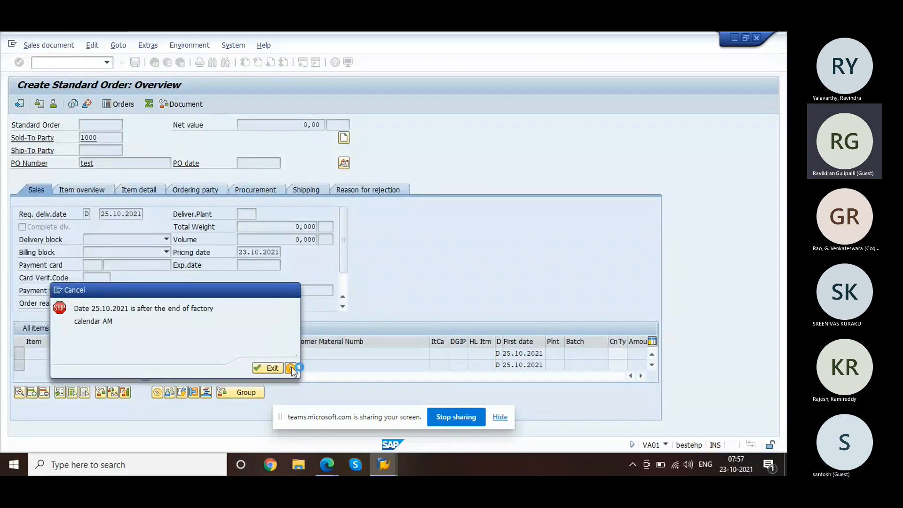
click(291, 367)
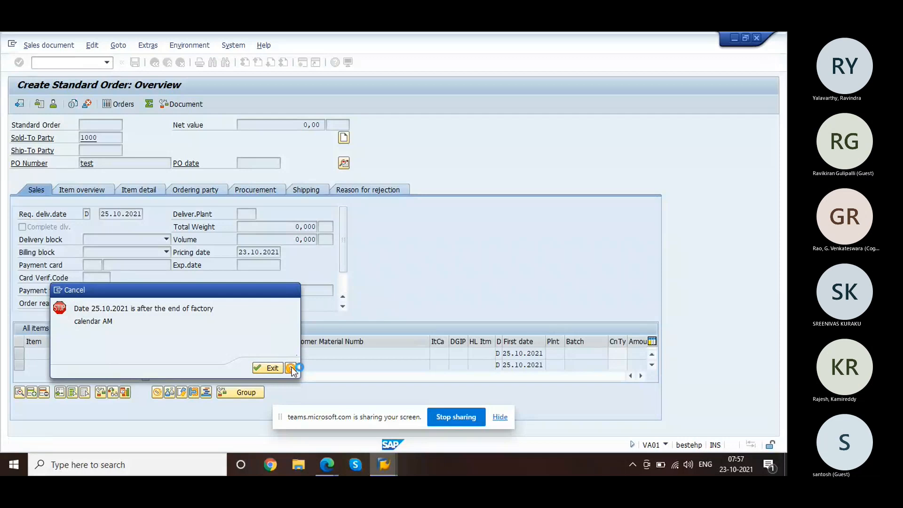
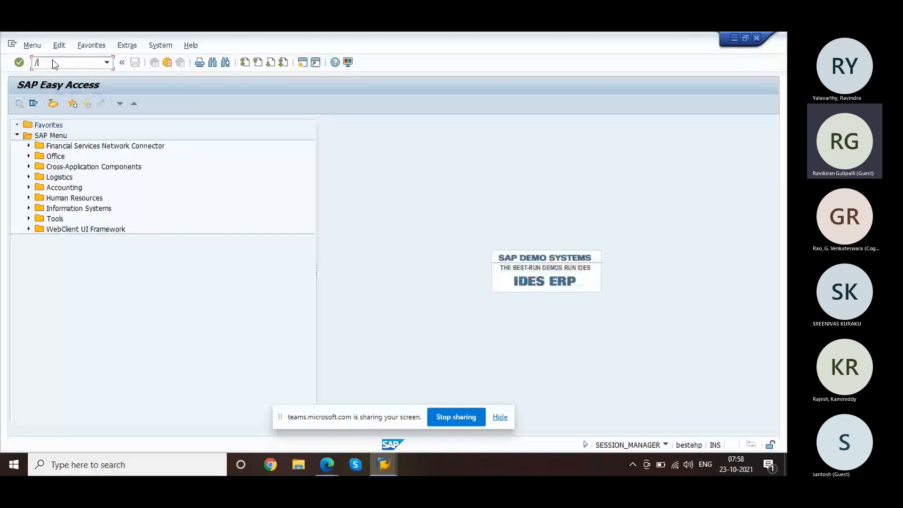
Step: Open customer 1000's sales area data in XD02 and browse the Billing, Shipping and Sales tabs
text(nxd02)
key(Return)
key(Return)
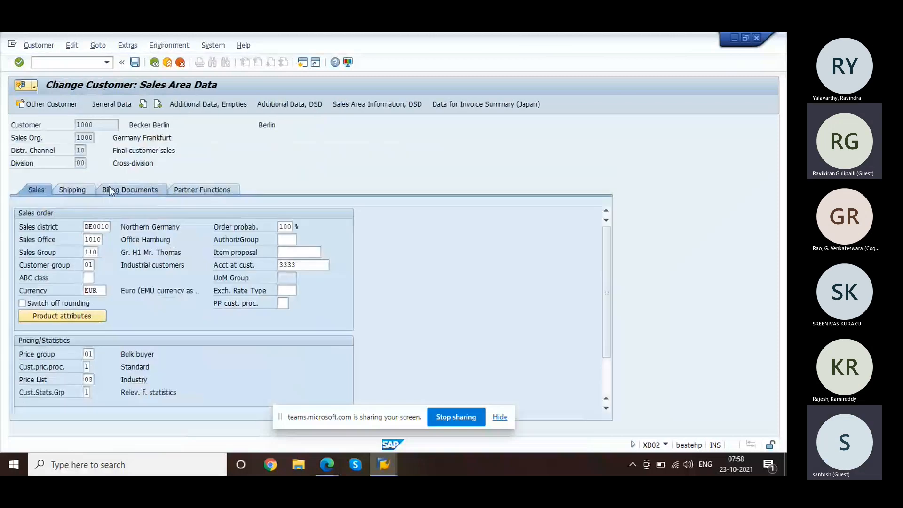
click(110, 190)
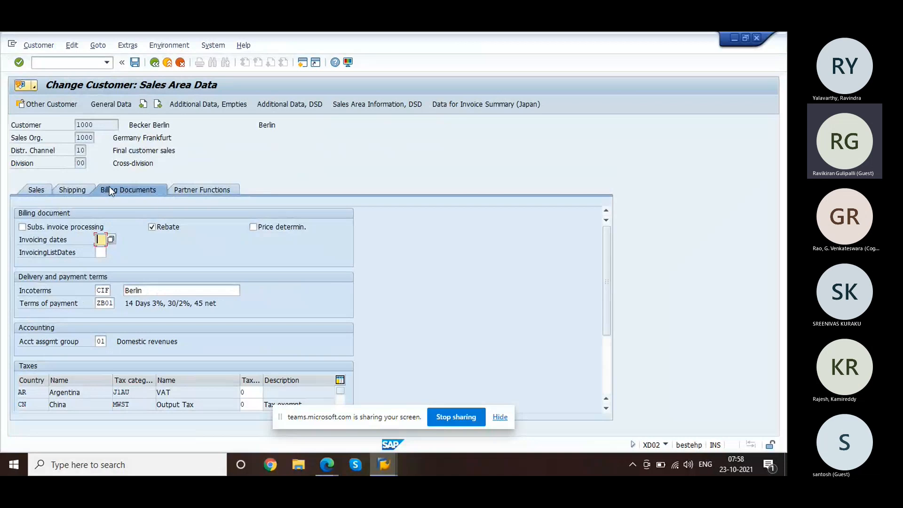
click(80, 190)
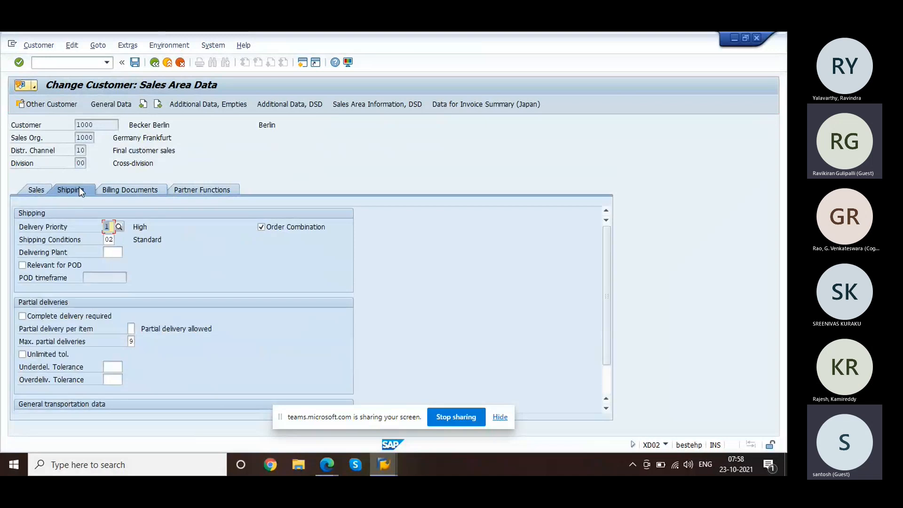
click(42, 194)
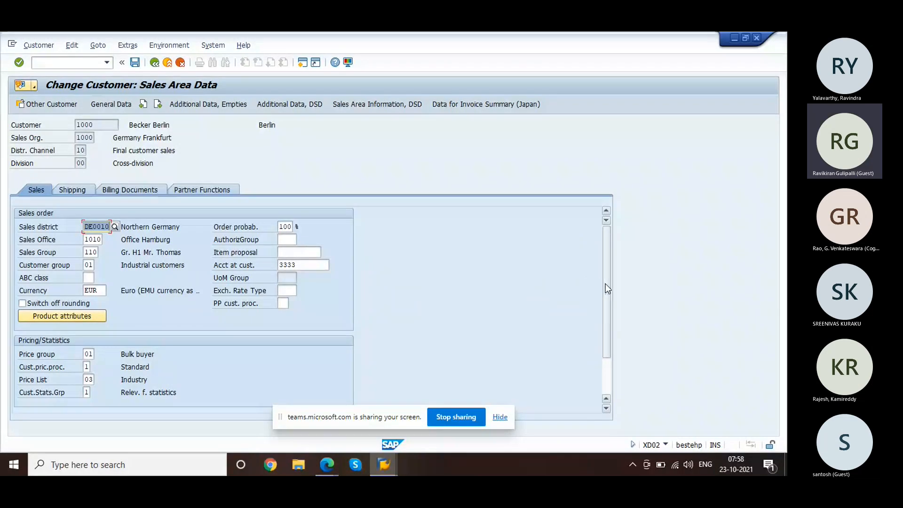
drag(606, 285, 624, 241)
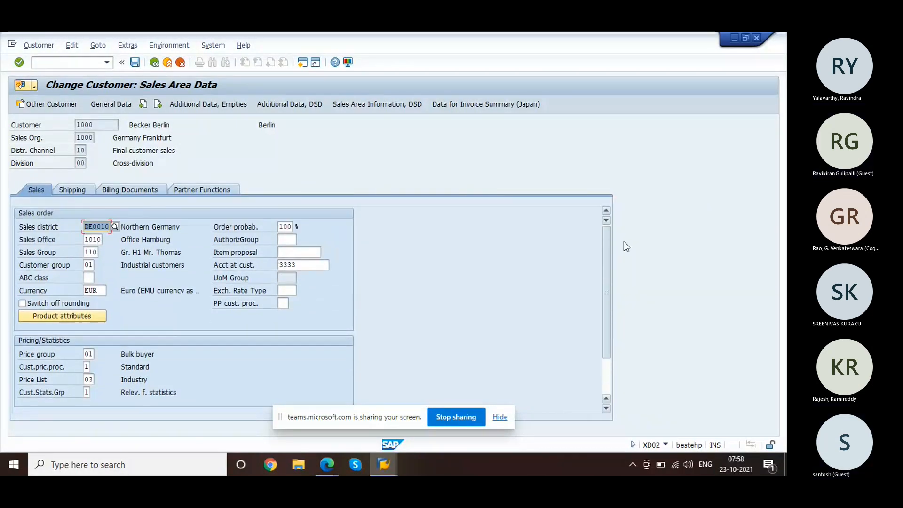
Step: On the Billing Documents tab, list the factory calendars available for invoicing dates
click(151, 192)
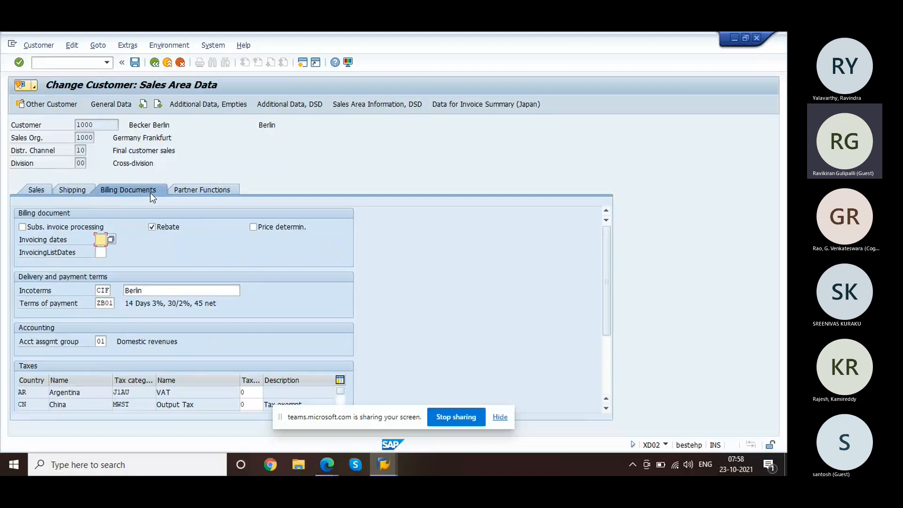
click(67, 187)
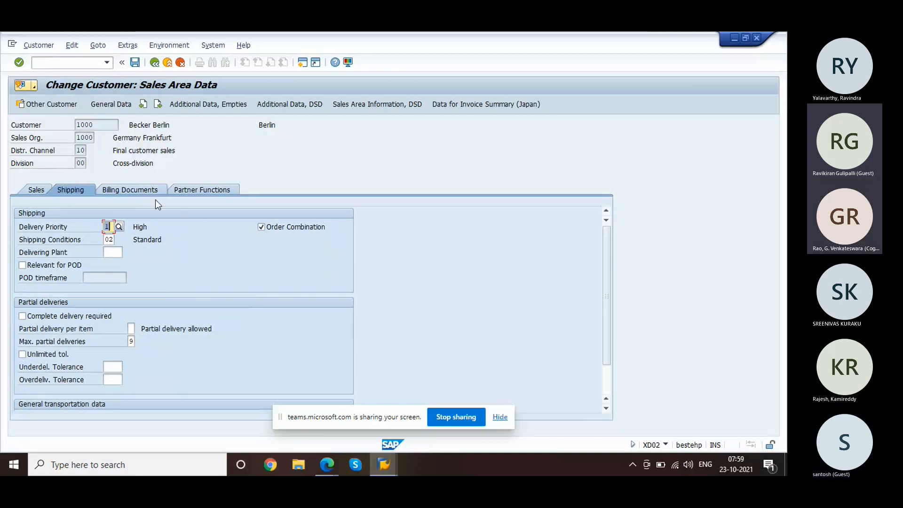
click(134, 188)
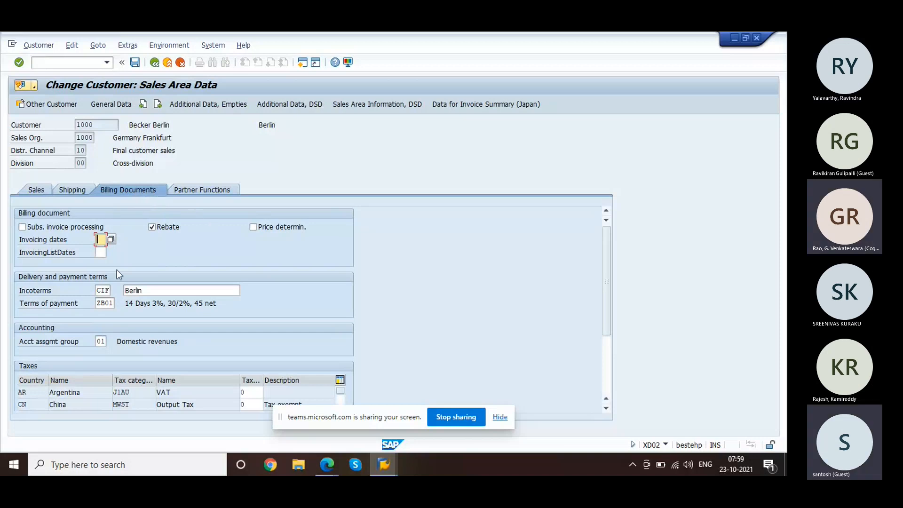
click(110, 239)
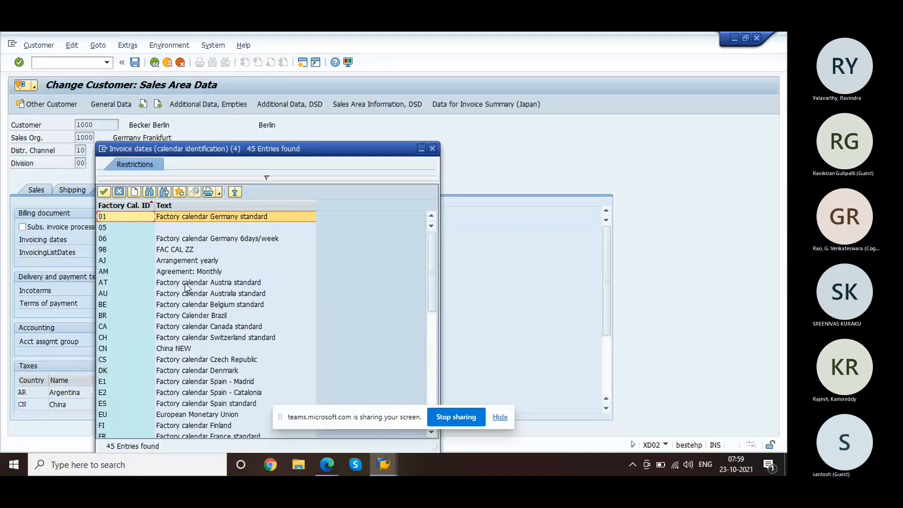
Step: Pick factory calendar 01 Germany standard for invoicing dates, save customer 1000, and close the screen
double_click(117, 215)
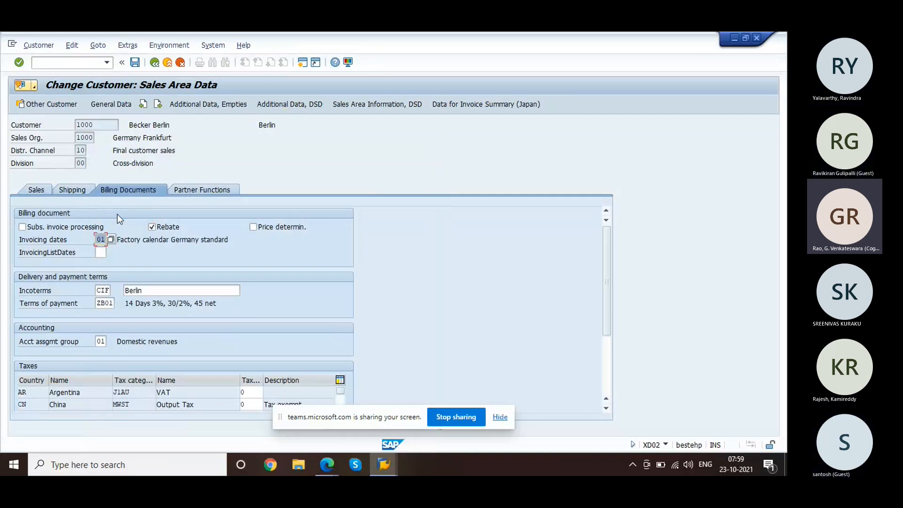
click(133, 63)
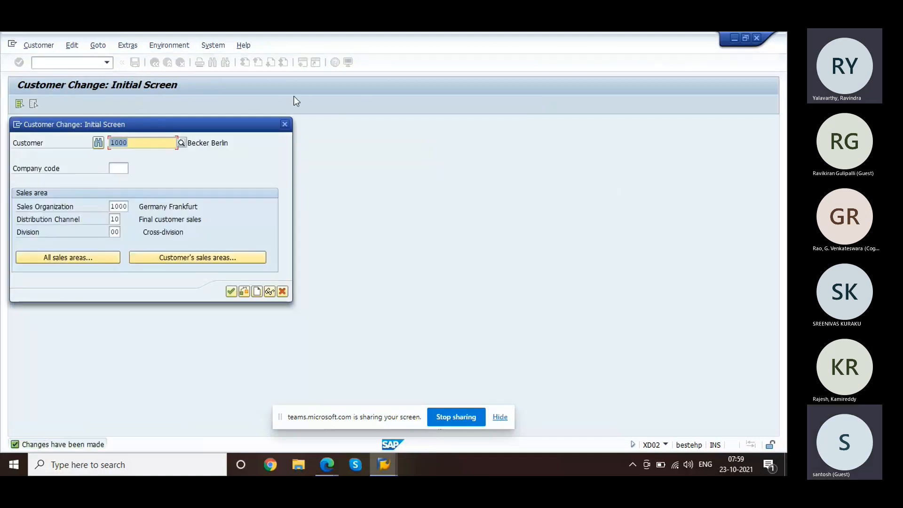
click(285, 124)
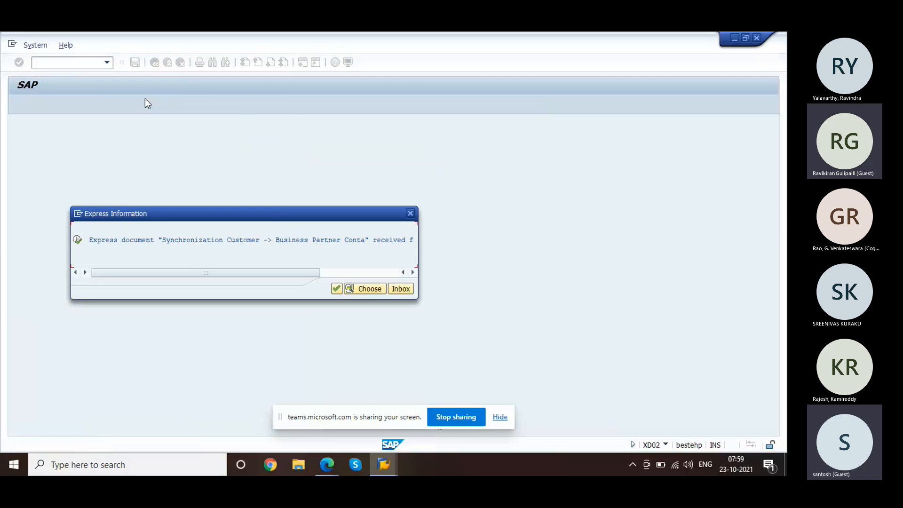
click(372, 272)
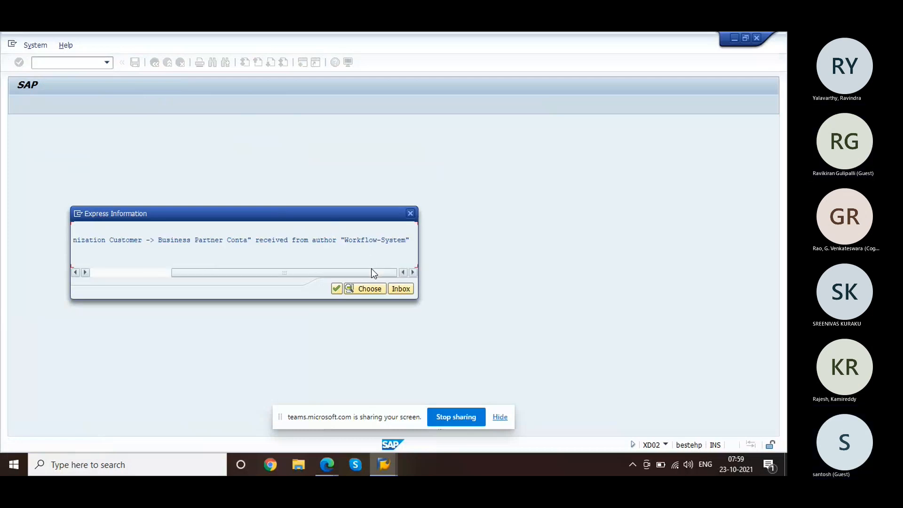
click(337, 287)
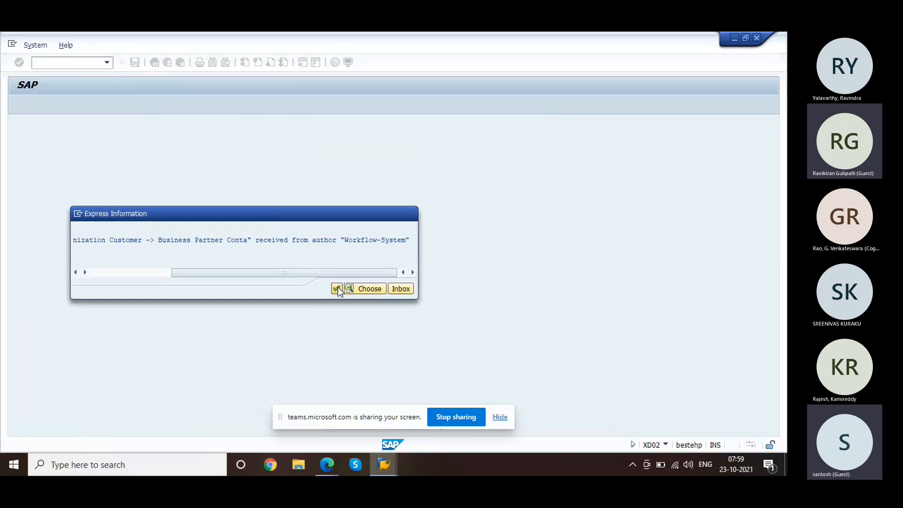
Step: Start a VA01 standard order with sold-to party 1000 and PO number 'test'
text(/nva01)
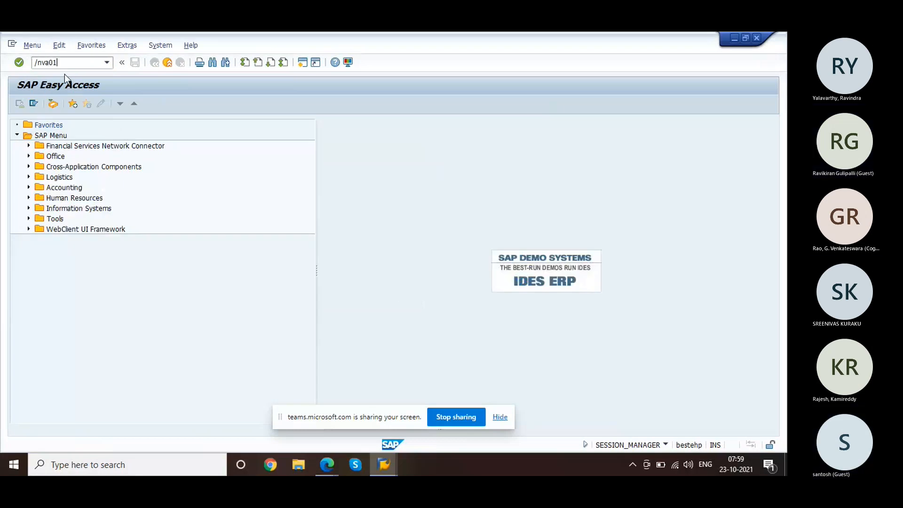
key(Return)
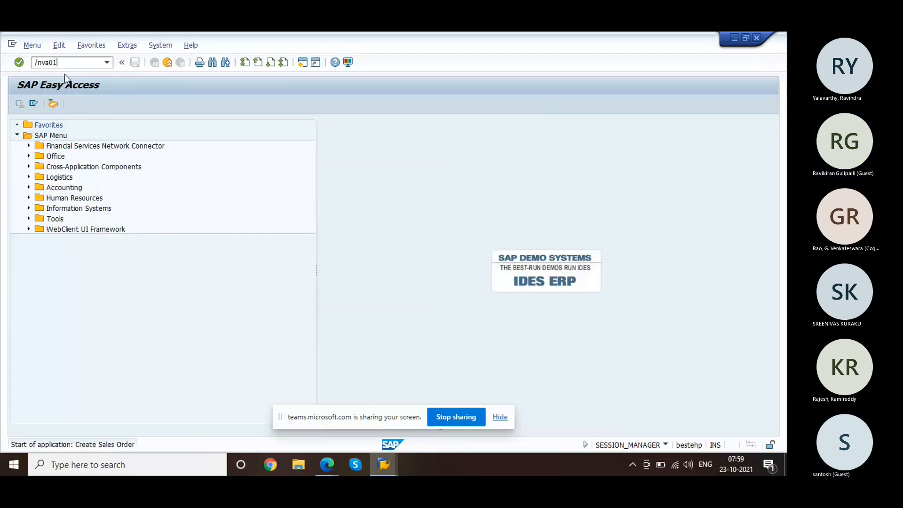
key(Return)
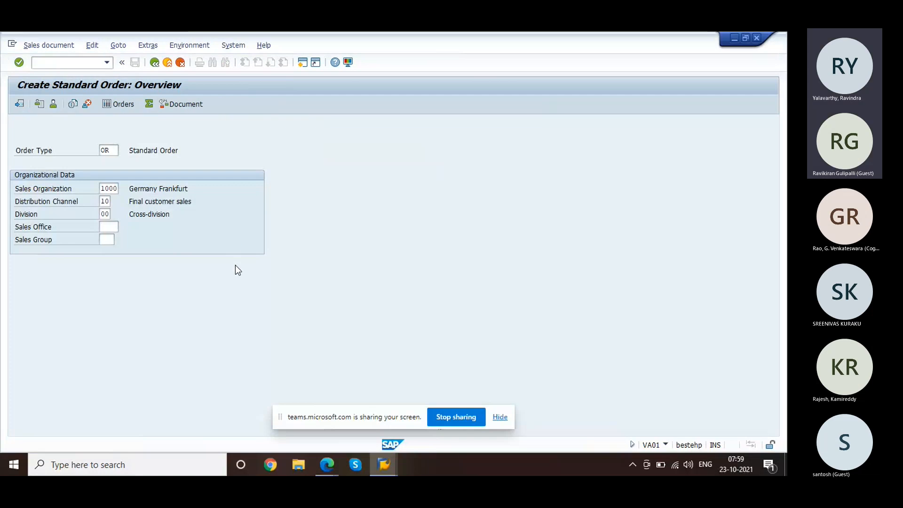
click(107, 138)
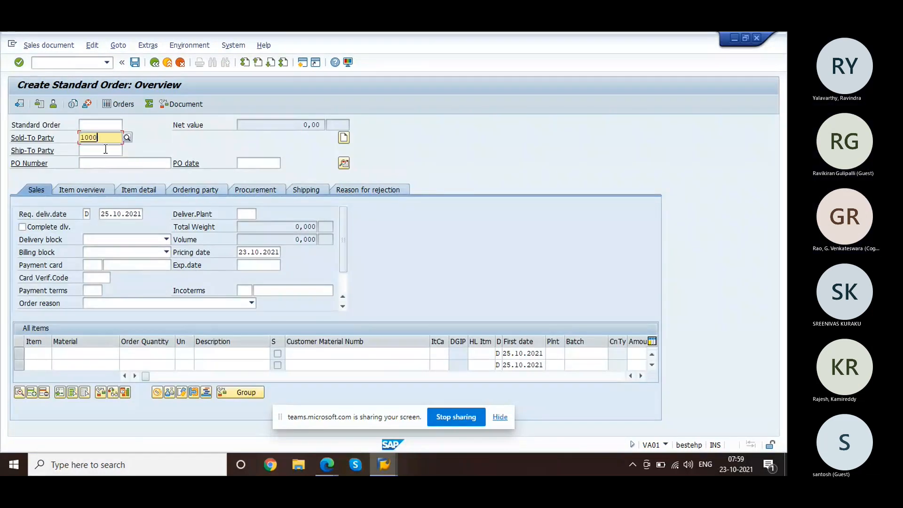
click(104, 148)
click(103, 161)
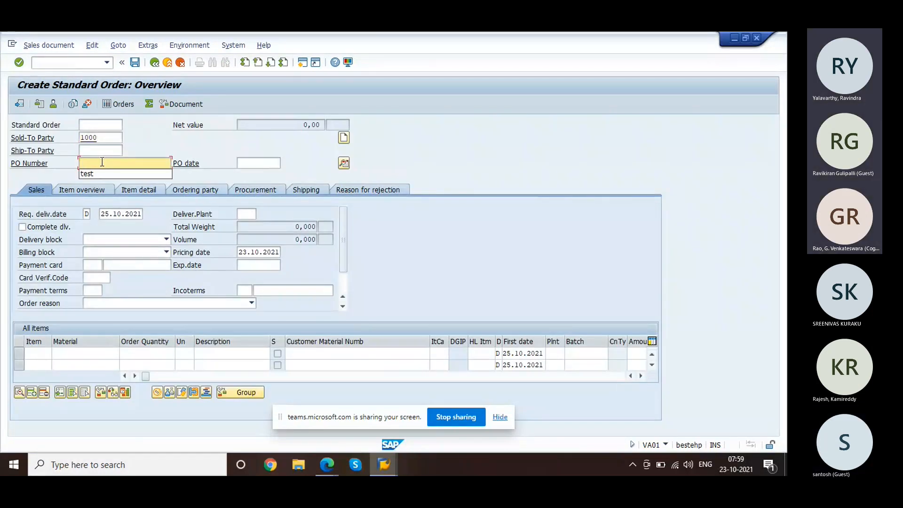
click(97, 174)
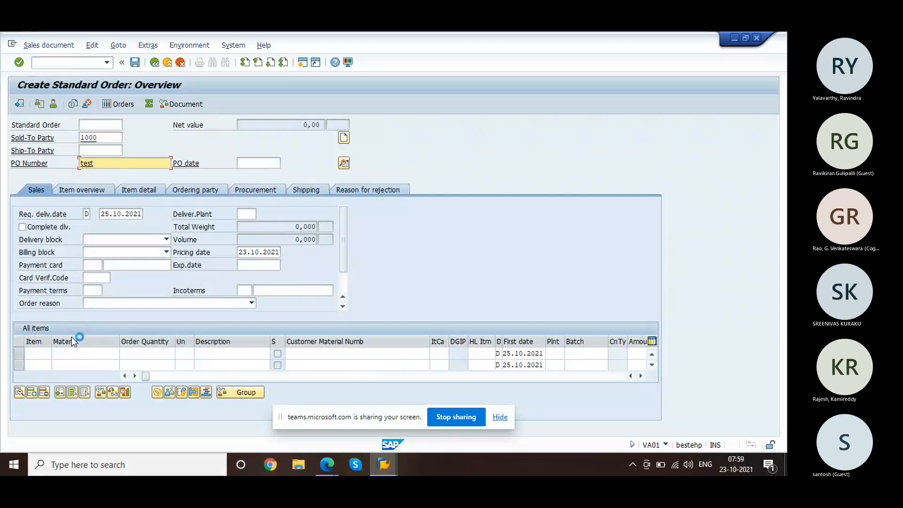
Step: Add one R-1000 as the first item and accept the proposed partners
click(75, 354)
click(76, 364)
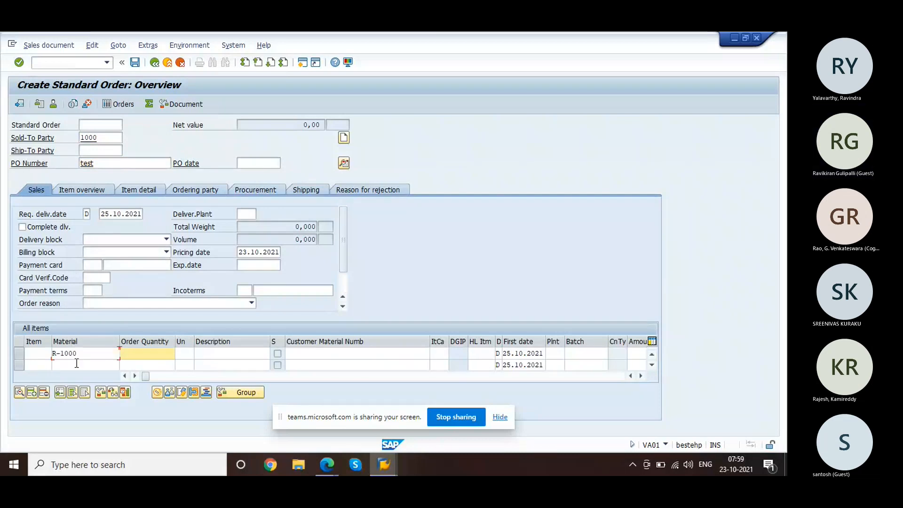
key(Return)
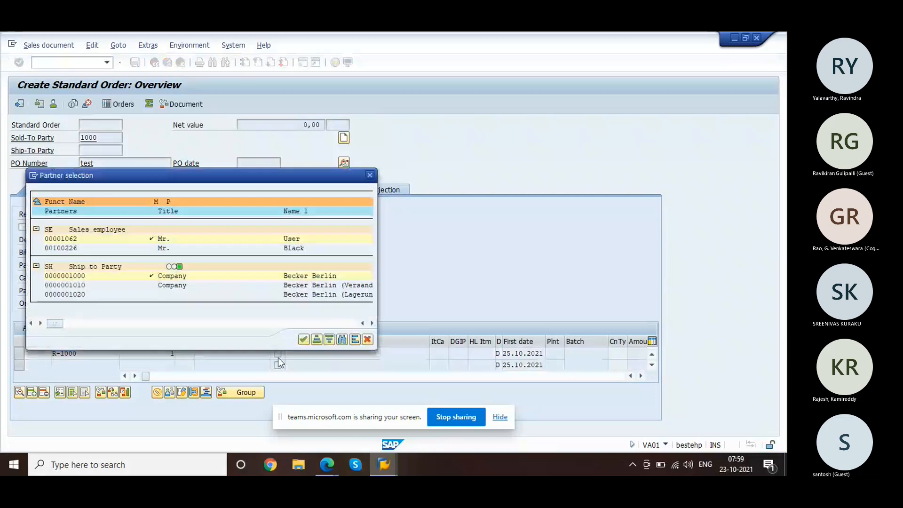
click(303, 340)
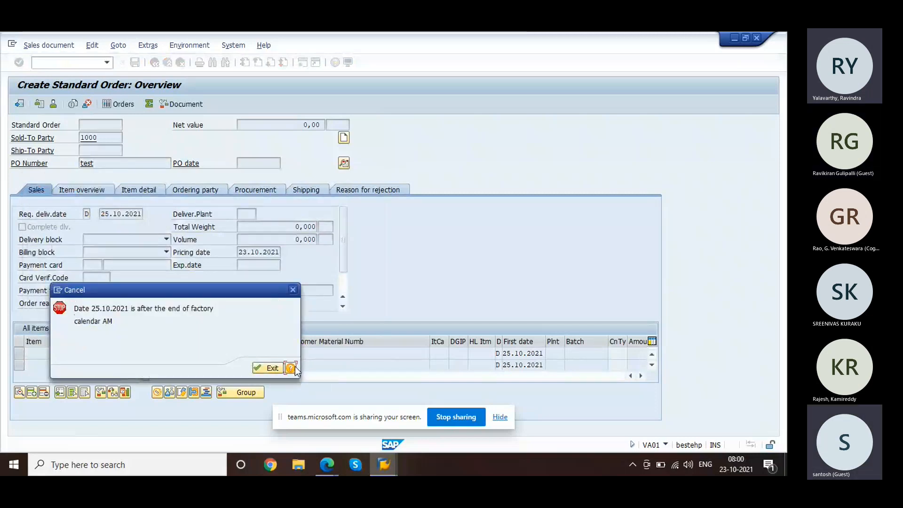
Step: Read the full help for the factory calendar AM error, then abandon the order
click(292, 367)
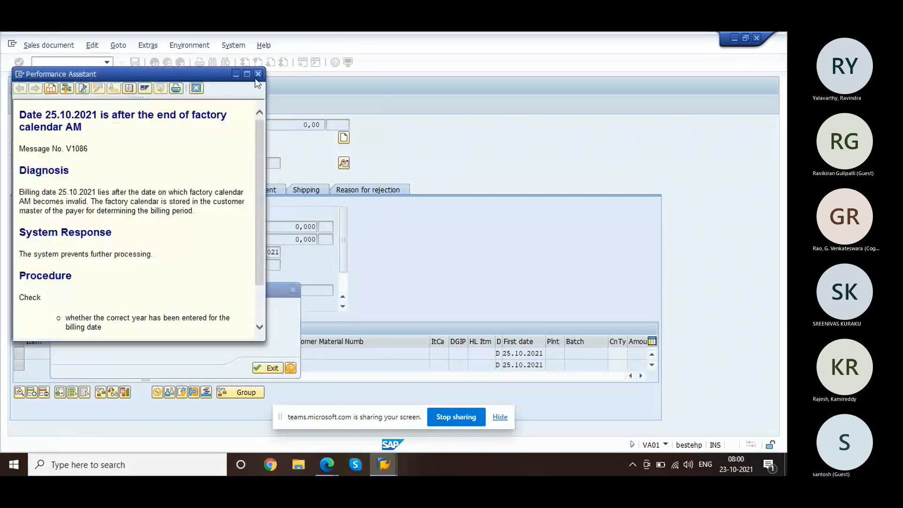
click(246, 73)
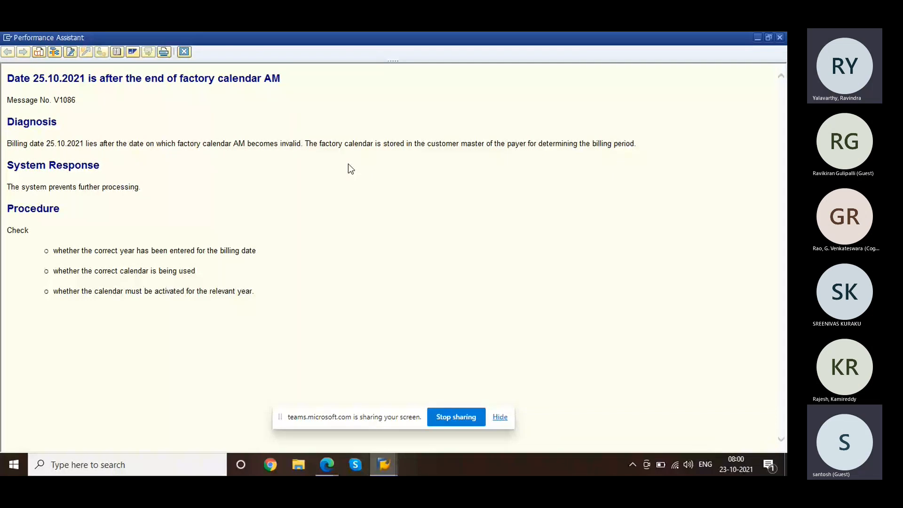
click(779, 38)
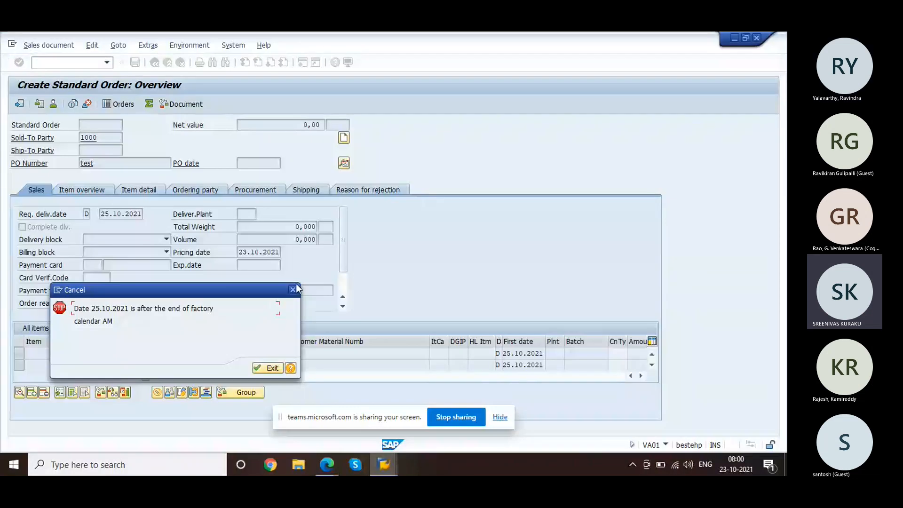
key(Return)
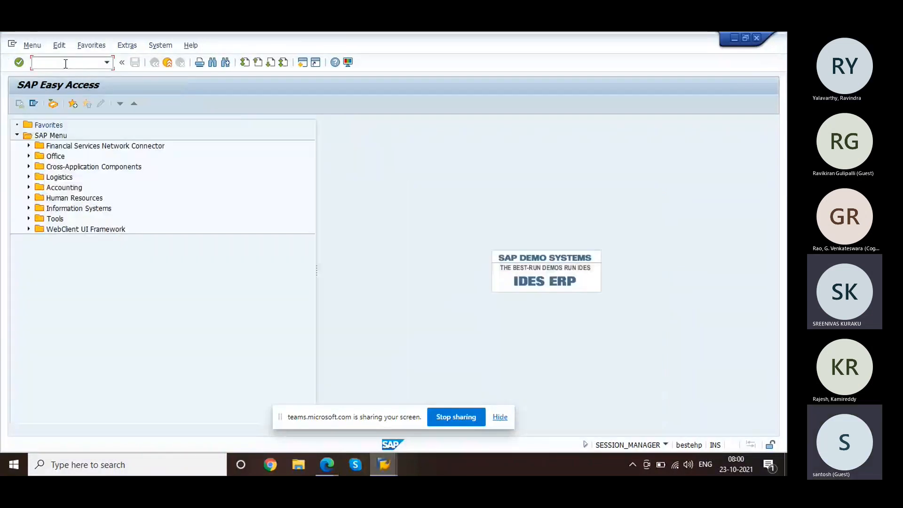
Step: Open customer 1000's sales area data in XD02 and note payer 1050 under Partner Functions
text(/nxd02)
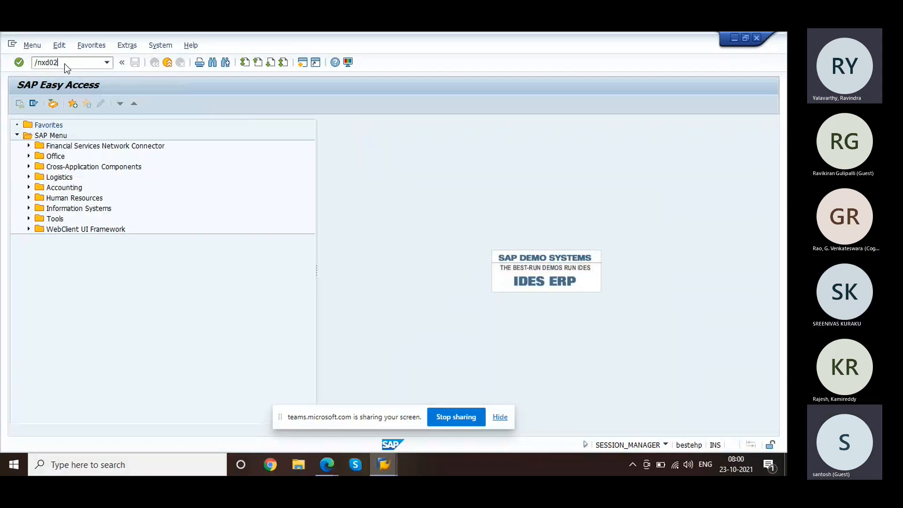
key(Return)
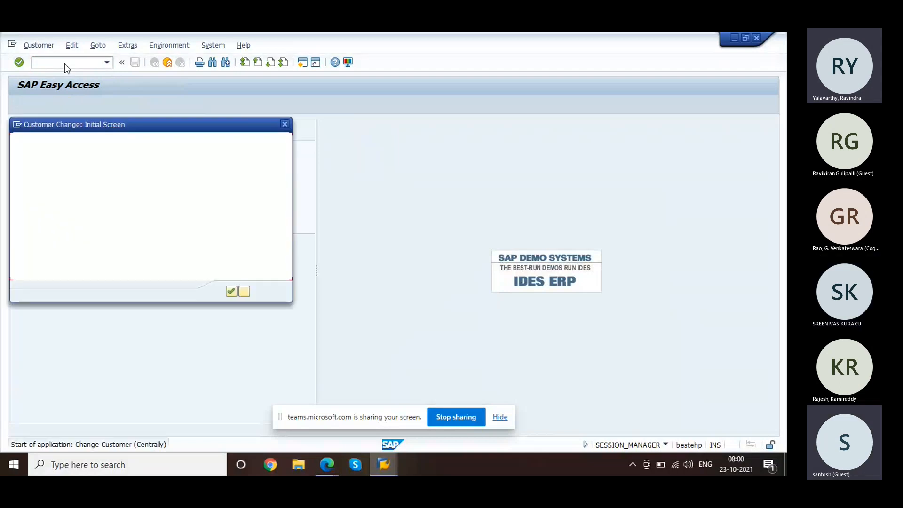
key(Return)
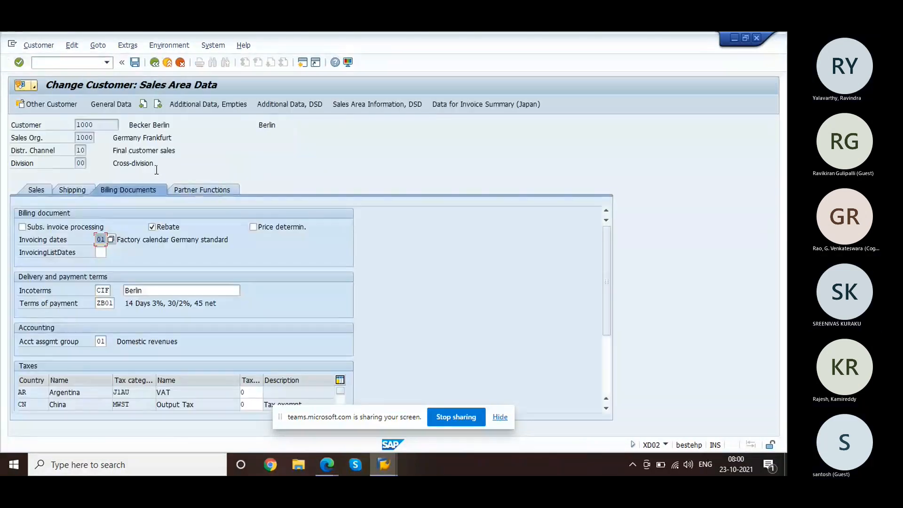
click(217, 192)
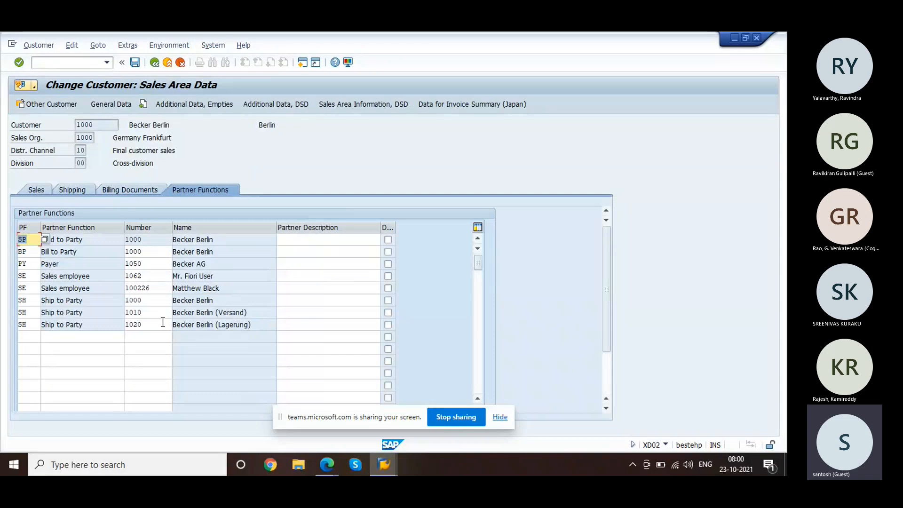
click(143, 264)
Step: Restart the customer transaction and open payer 1050's sales area data
click(63, 64)
text(/n)
text(xd03)
key(Return)
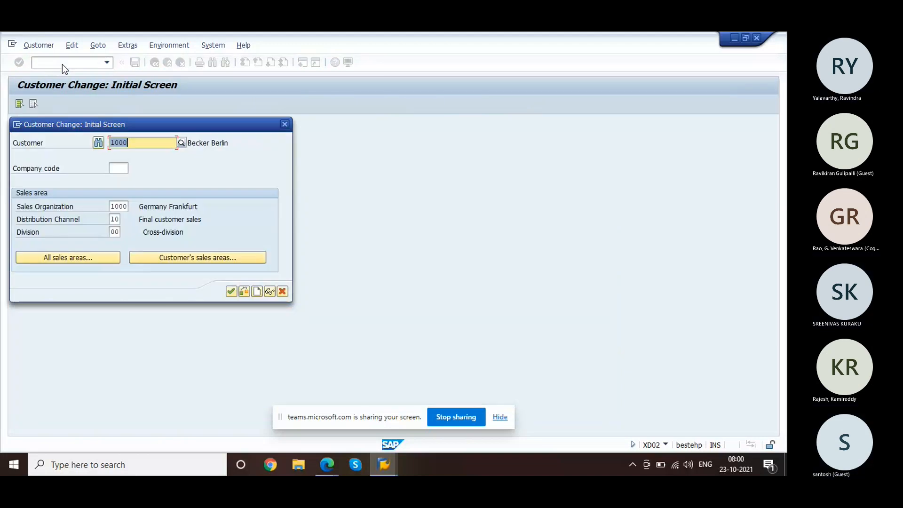
text(1000)
key(Return)
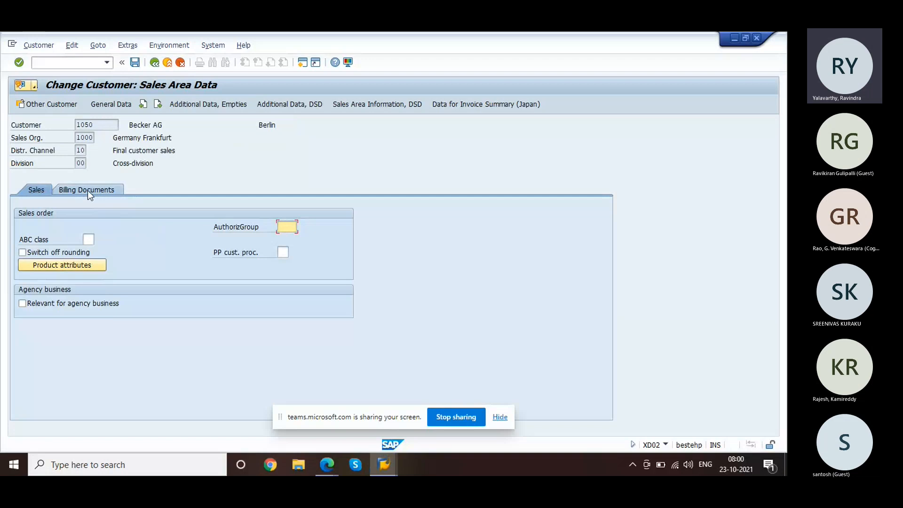
Step: Set both the invoicing dates and invoicing list dates calendars to 01 on Billing Documents
click(87, 190)
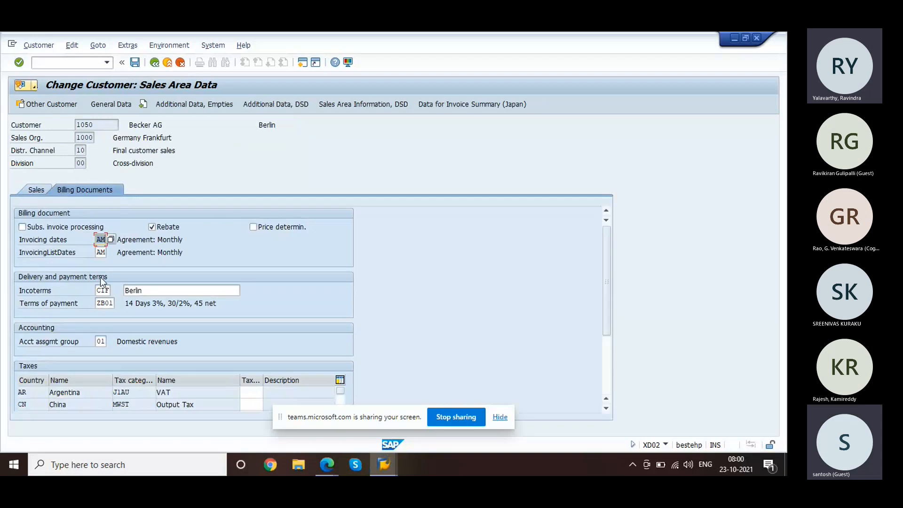
text(01)
key(Tab)
text(01)
key(Return)
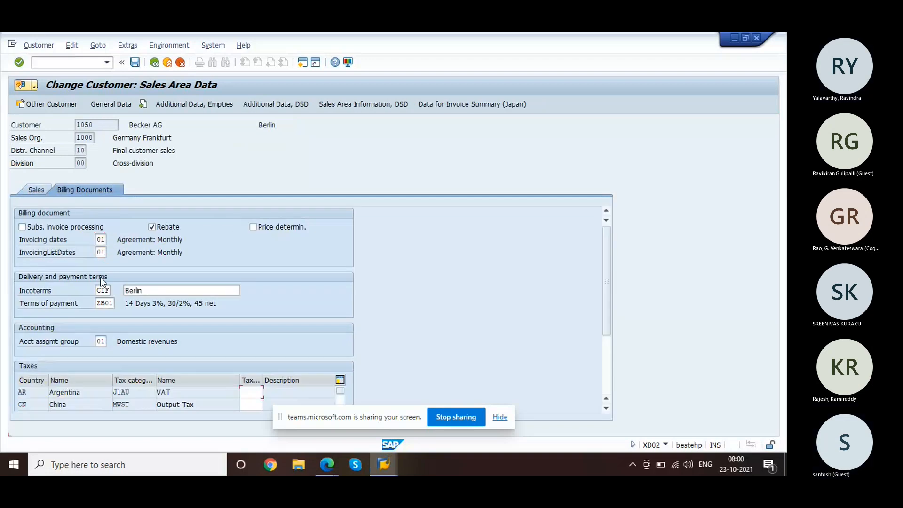
Step: Fill the tax classifications, 1 Liable for Tax for Germany, France, Italy and Netherlands, and save
text(1)
scroll(100, 278, down, 3)
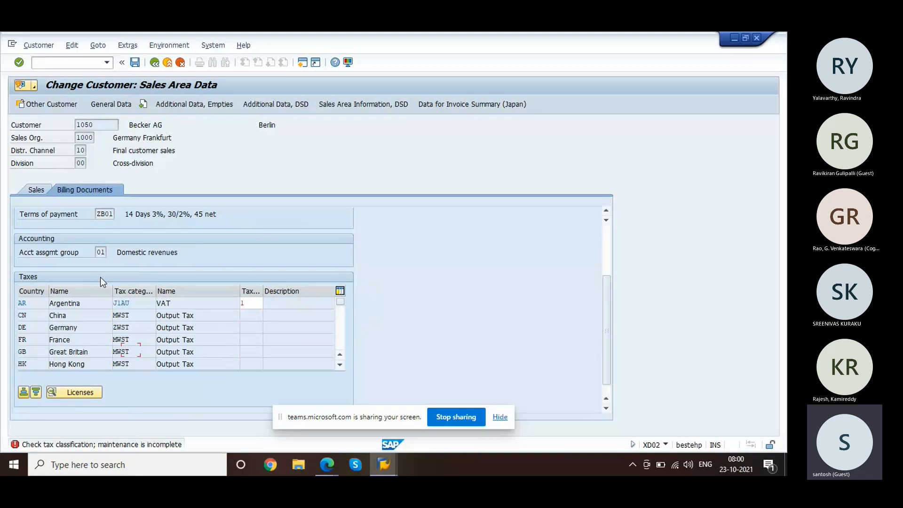
key(Return)
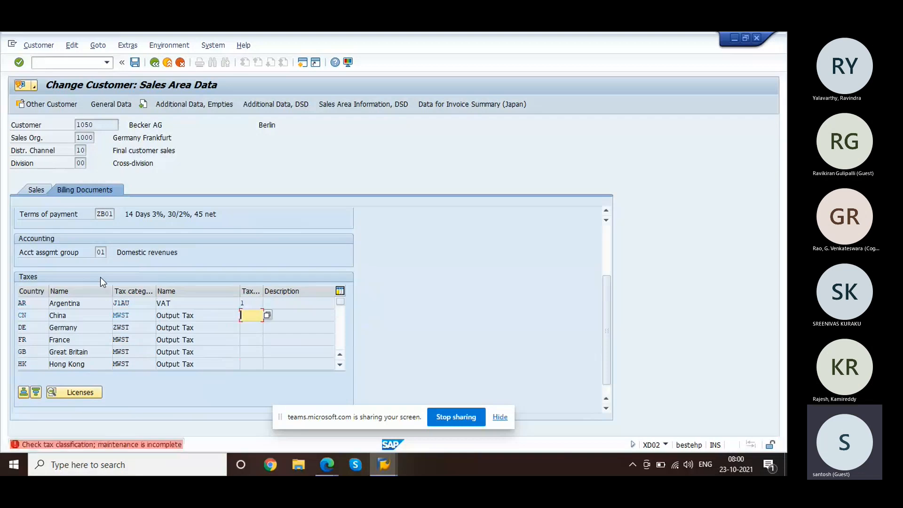
text(0)
key(Return)
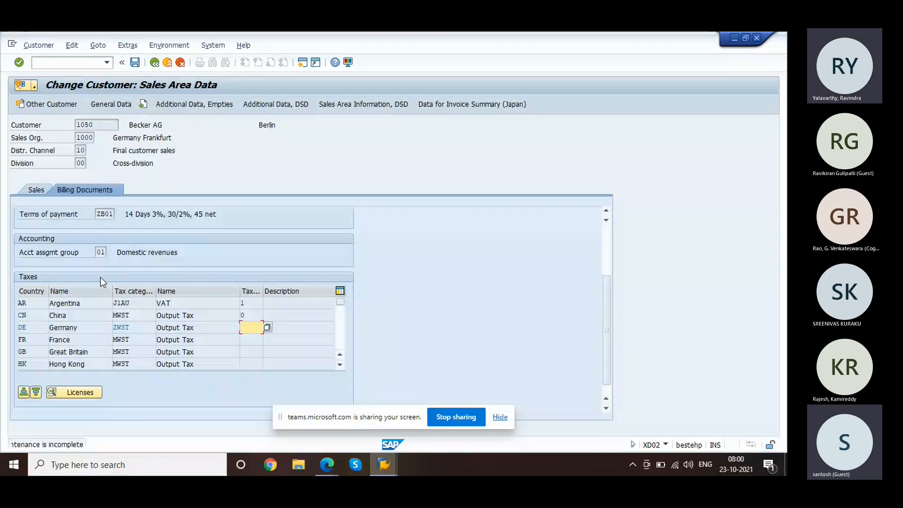
text(0)
key(Return)
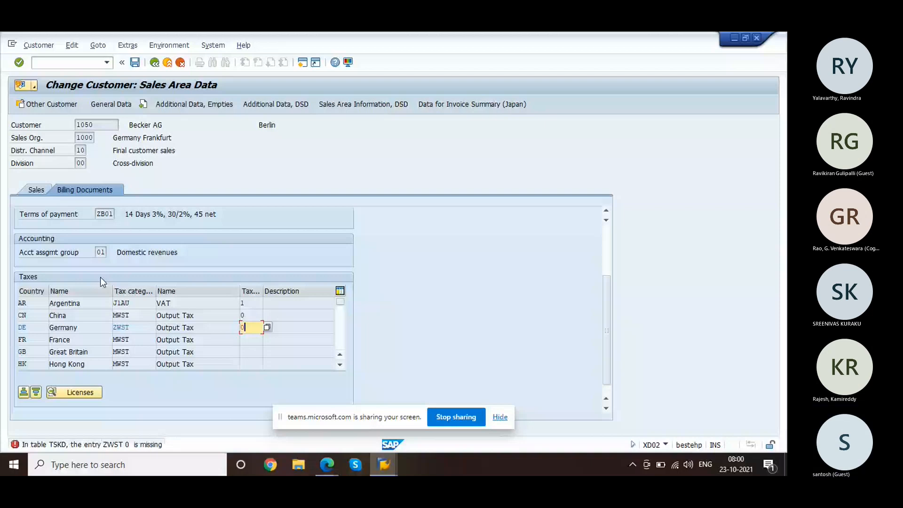
key(BackSpace)
text(1)
key(Return)
text(1)
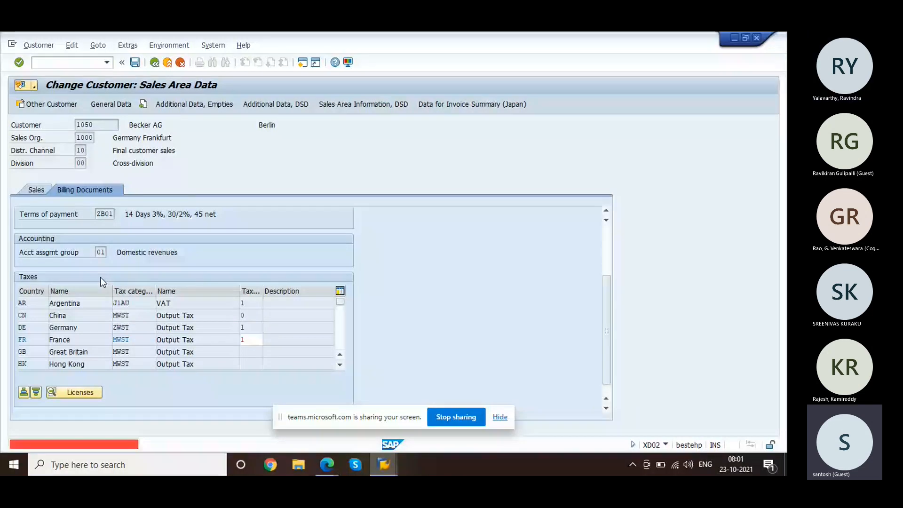
key(Return)
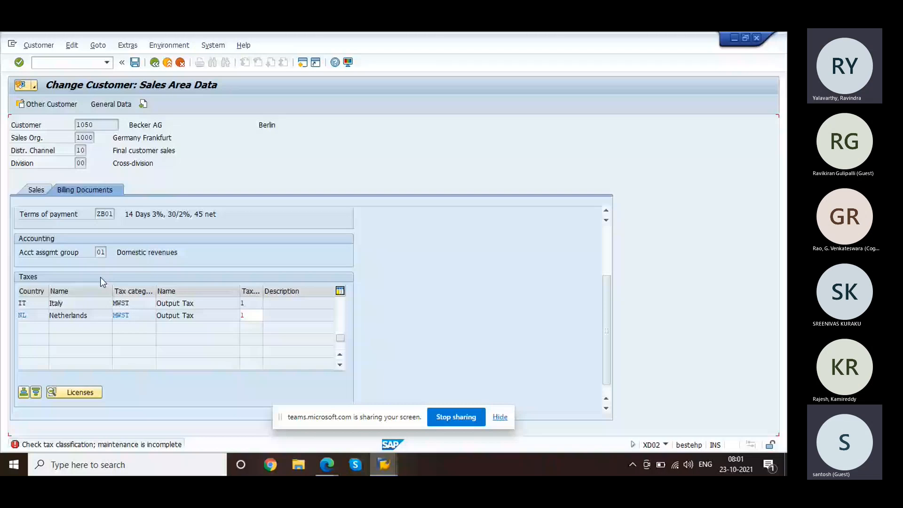
key(Return)
key(ctrl+s)
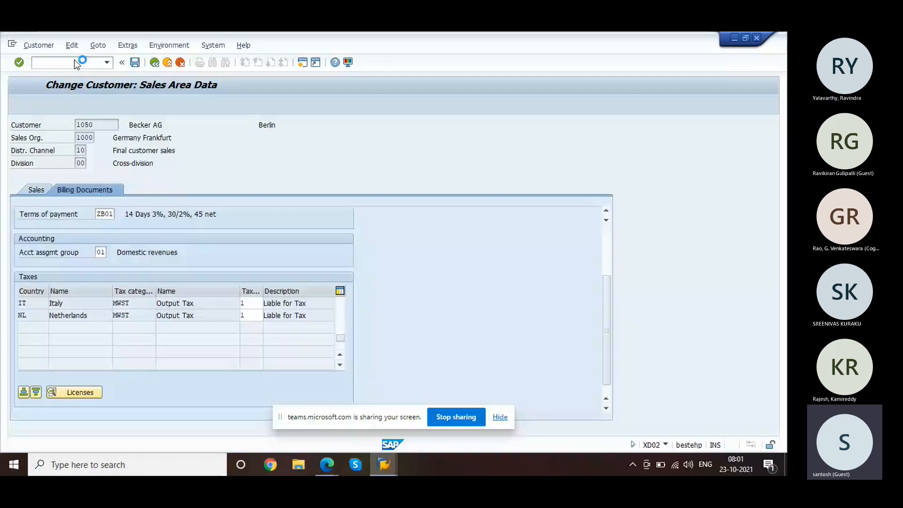
key(F3)
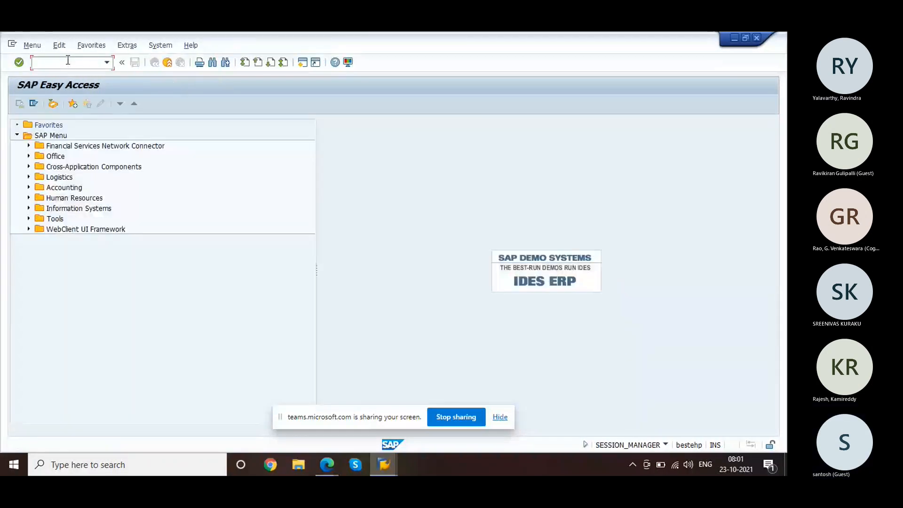
Step: Start a VA01 standard order for sold-to party 1000
text(/nva01)
key(Return)
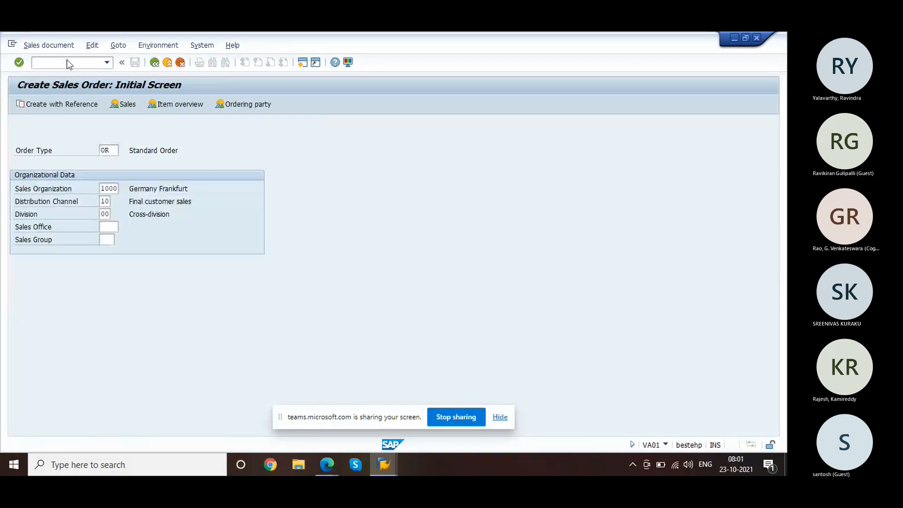
key(Return)
text(1000)
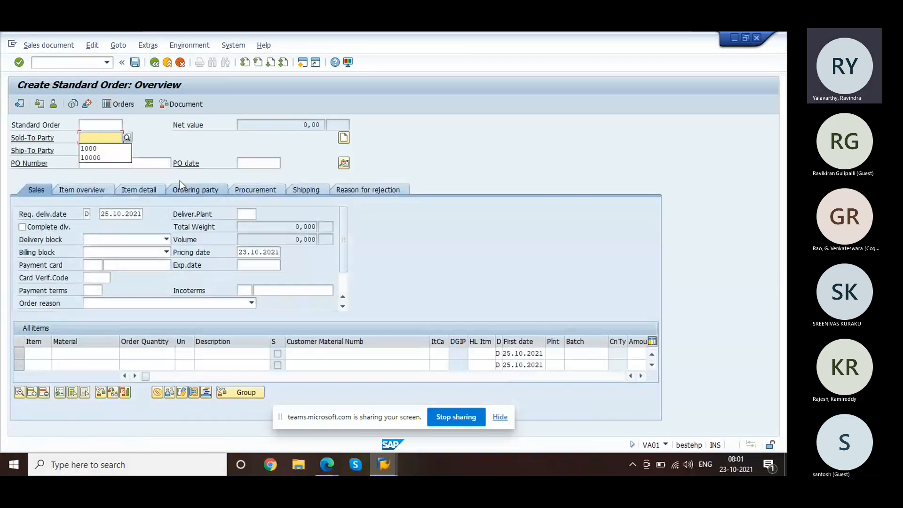
Step: Add one R-1000 as item 10 and continue past the requirements screen
click(72, 352)
click(72, 352)
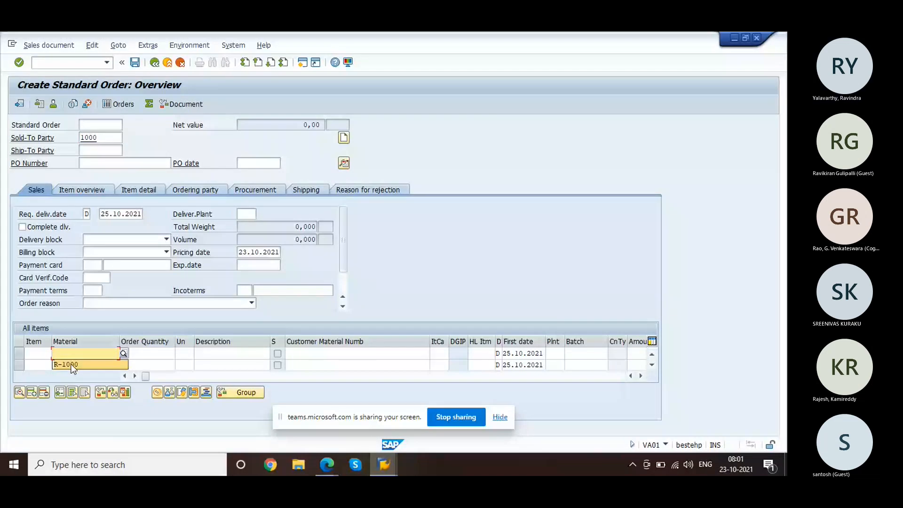
text(r)
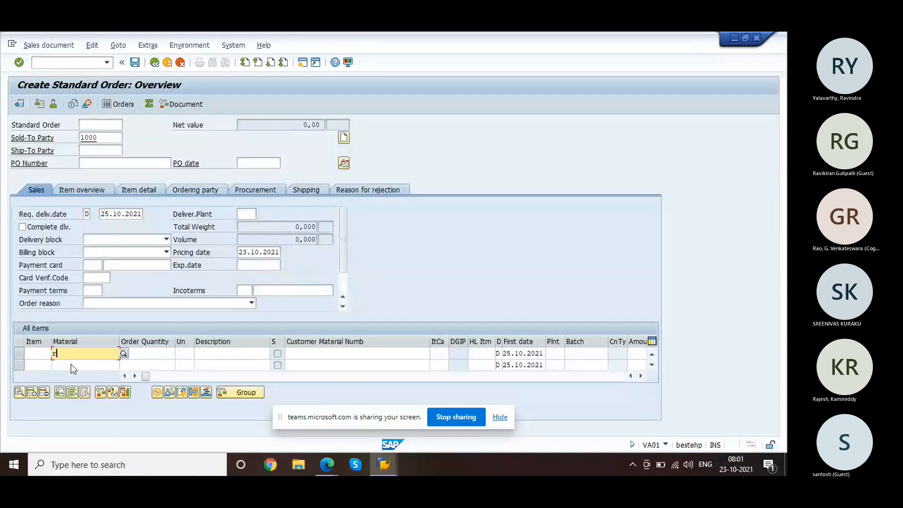
text(-1000)
key(Tab)
text(1)
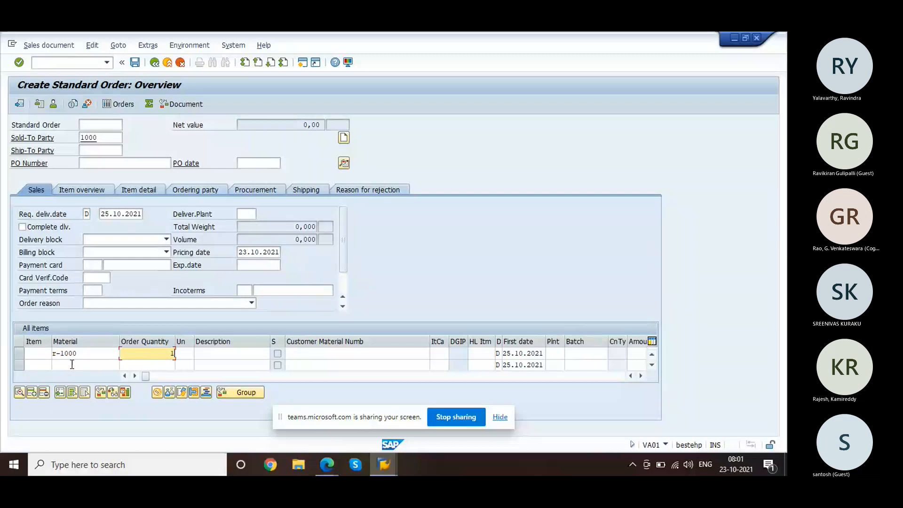
key(Return)
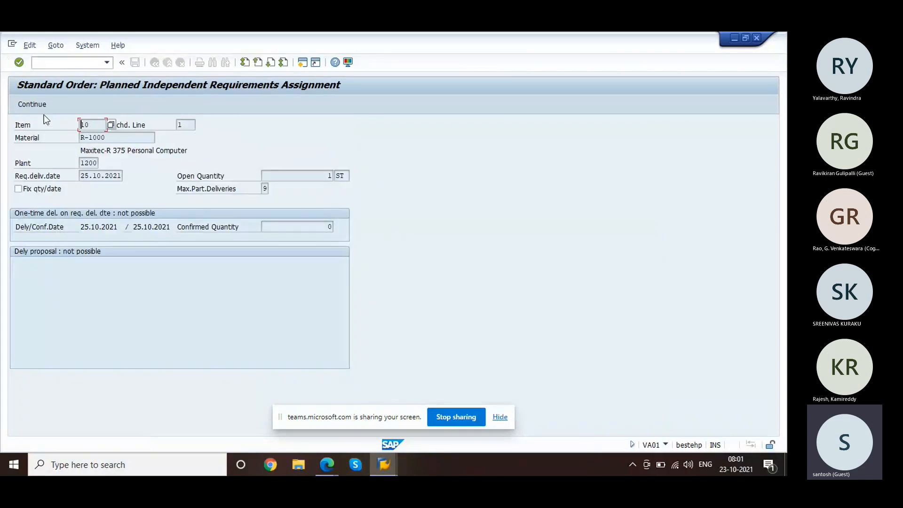
click(36, 105)
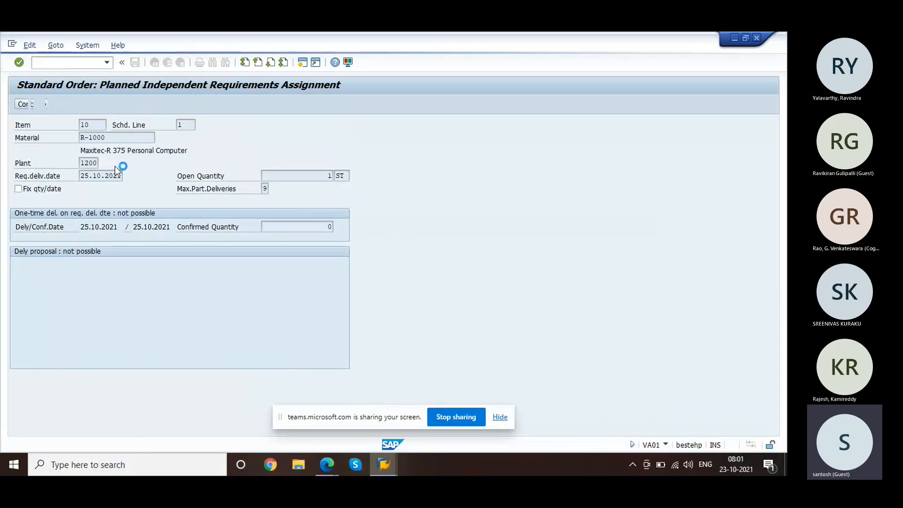
click(218, 294)
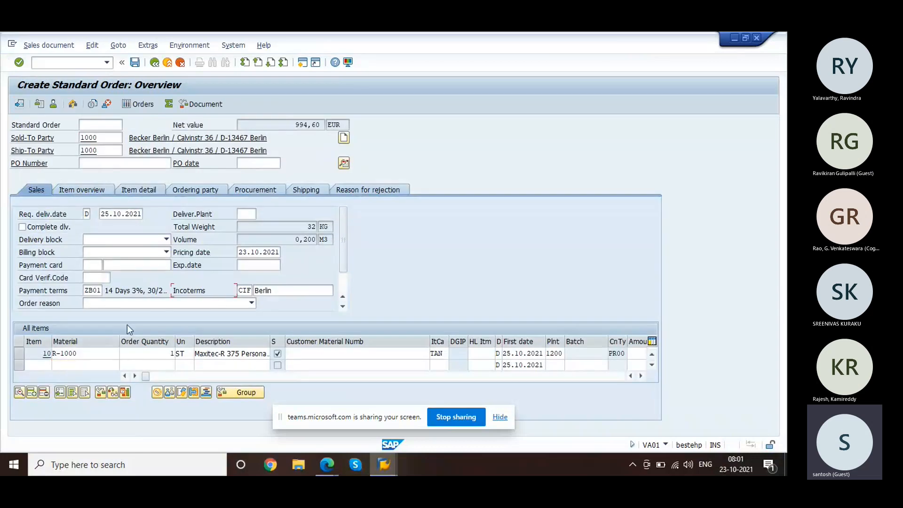
click(97, 353)
Step: Assign serial number 1234 to item 10 through Extras > Technical objects
click(19, 354)
click(183, 47)
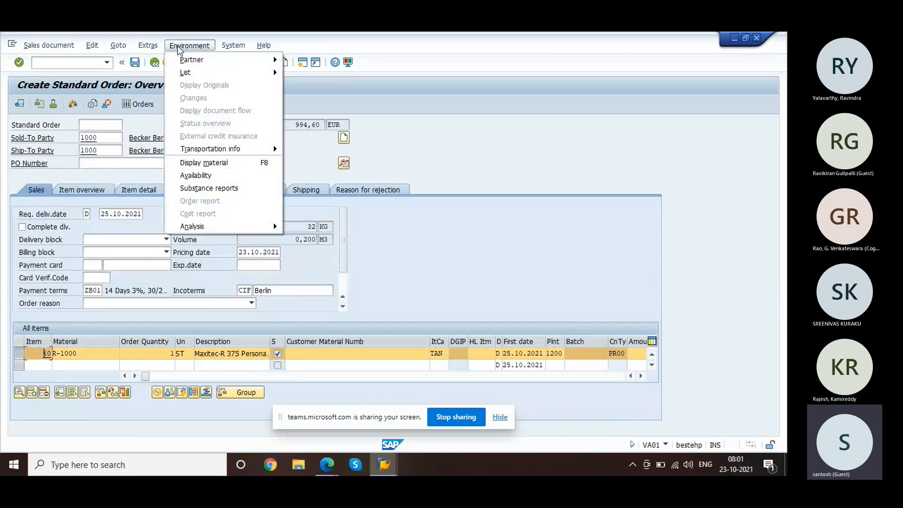
mouse_move(148, 45)
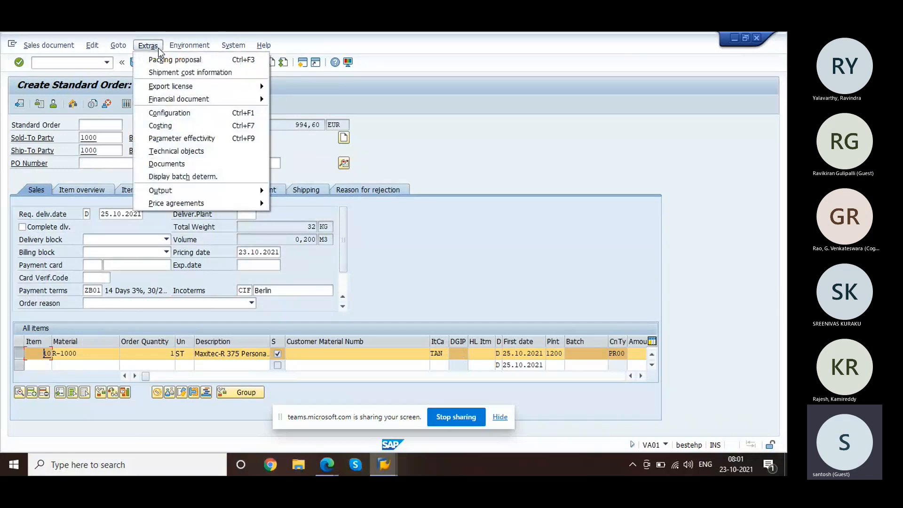
click(186, 151)
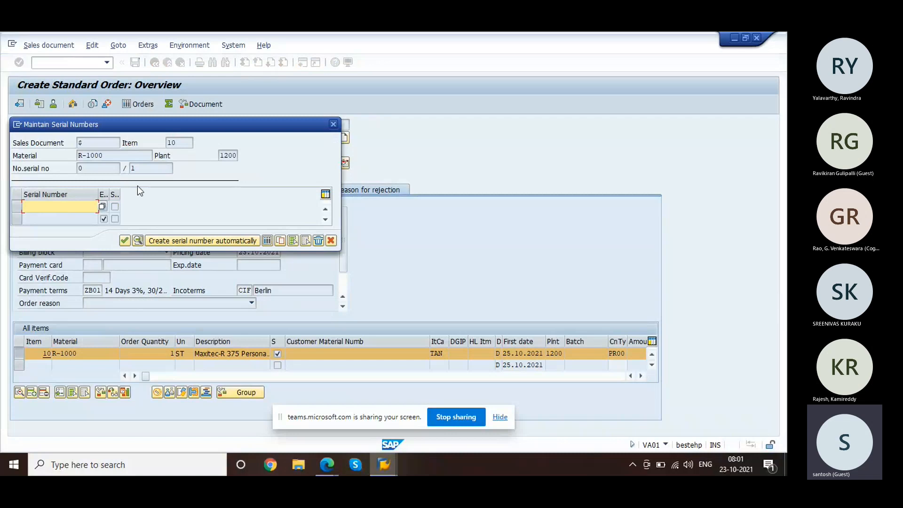
drag(175, 134, 352, 113)
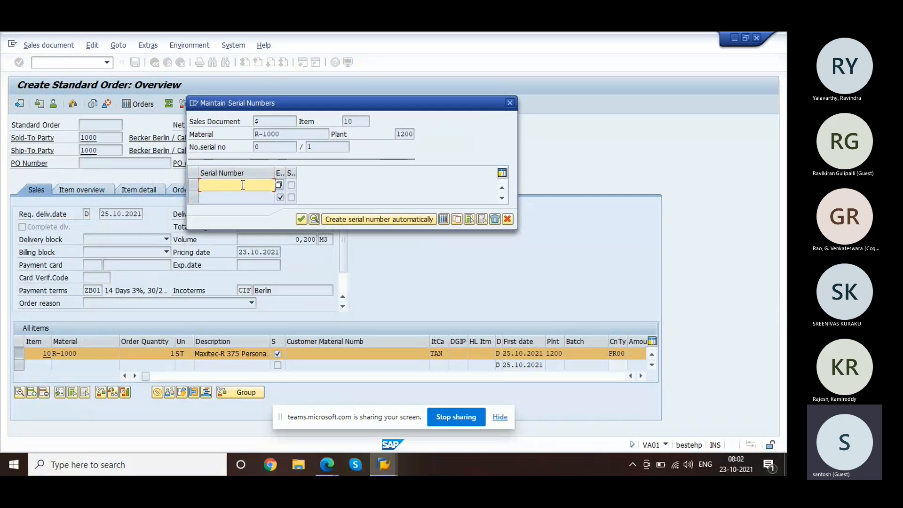
text(1234)
key(Return)
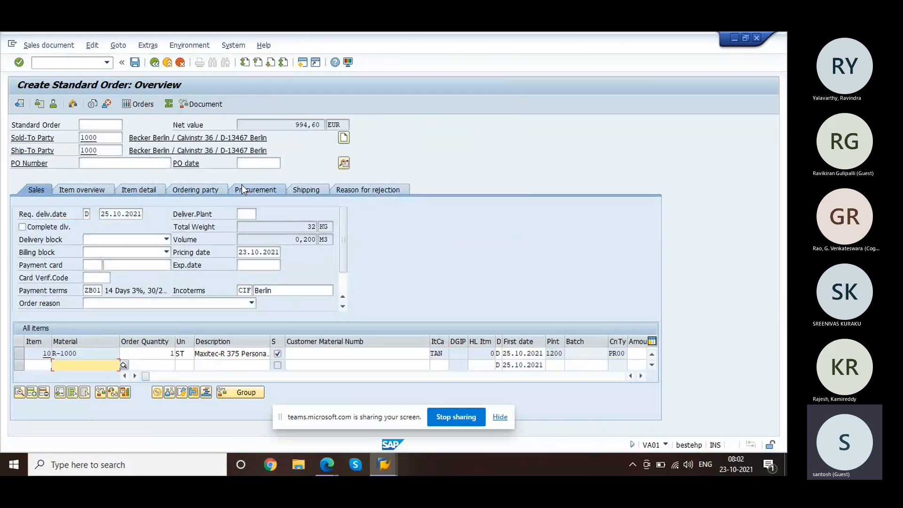
click(136, 63)
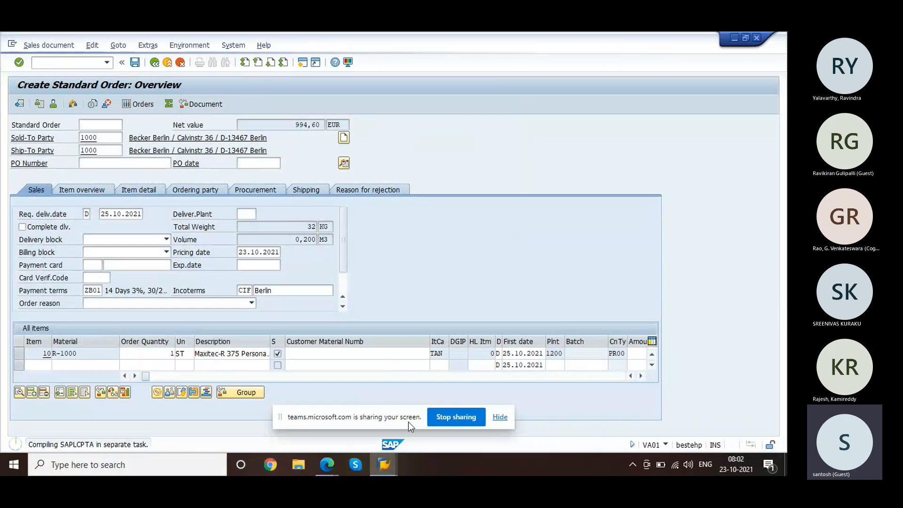
mouse_move(388, 458)
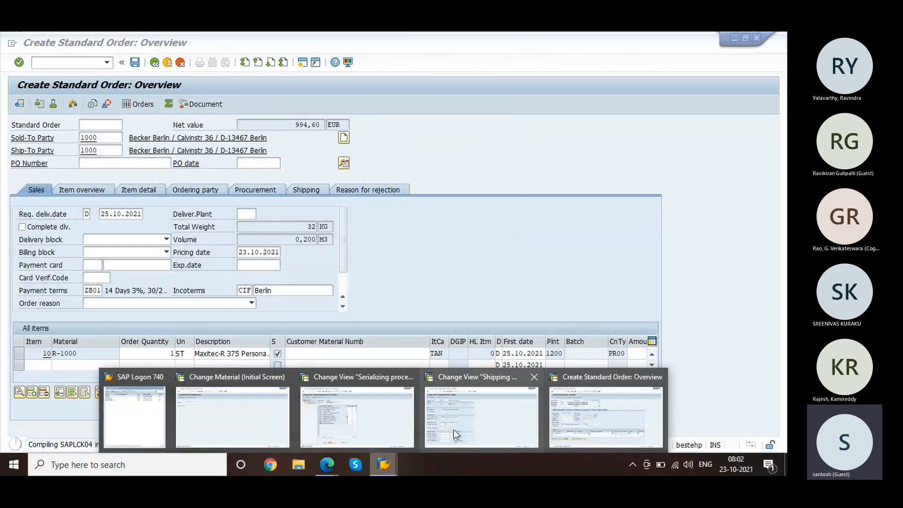
mouse_move(453, 430)
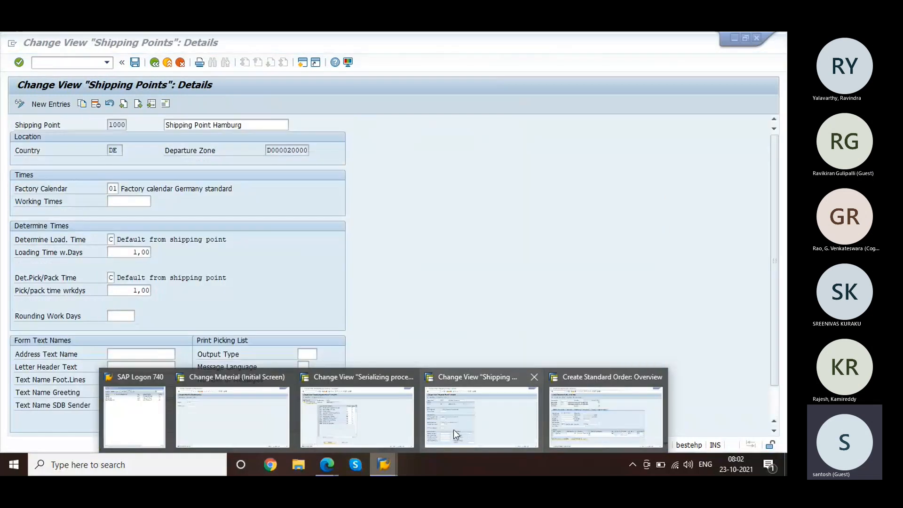
click(413, 426)
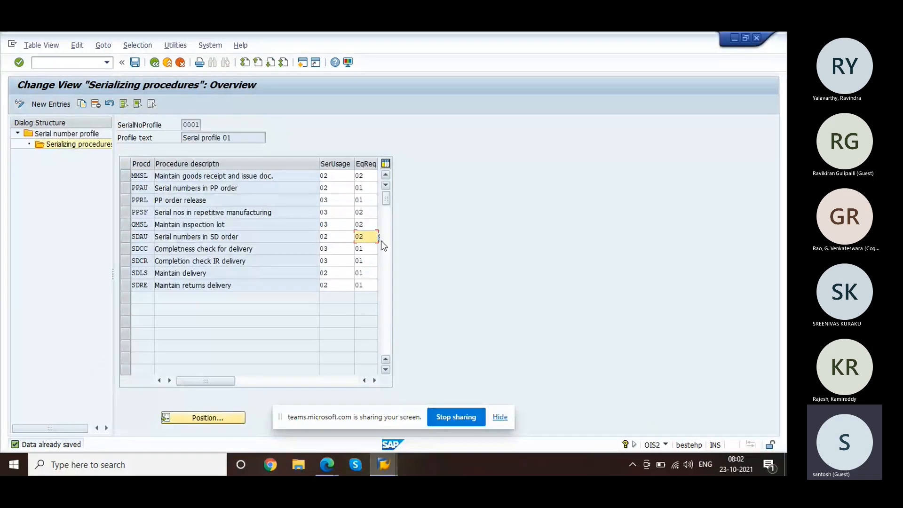
click(375, 380)
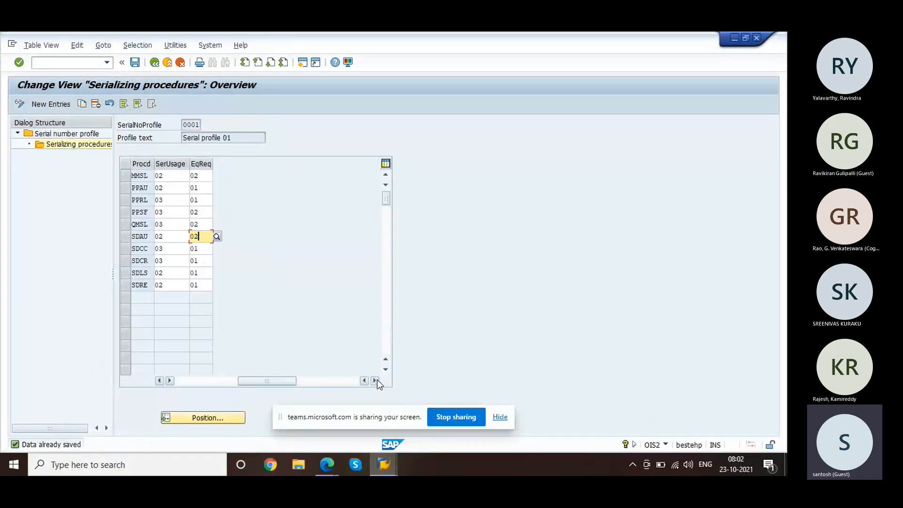
click(217, 236)
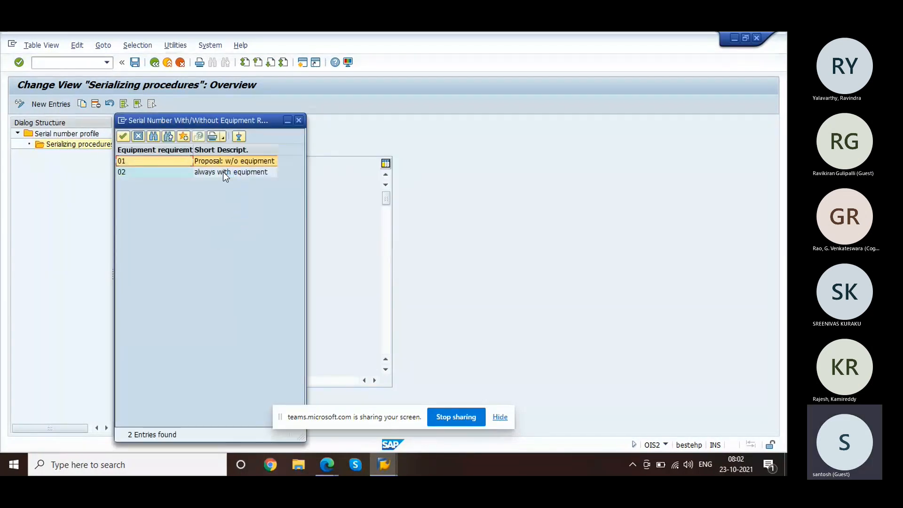
click(137, 137)
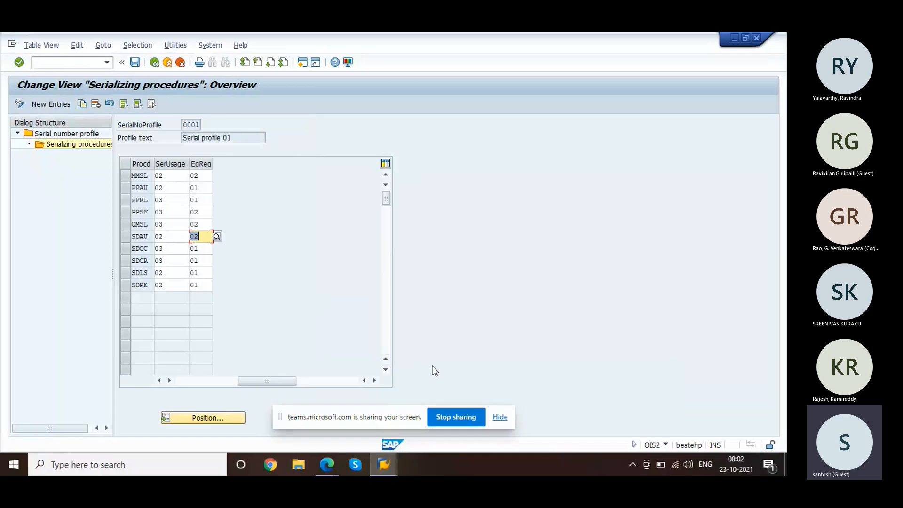
mouse_move(386, 466)
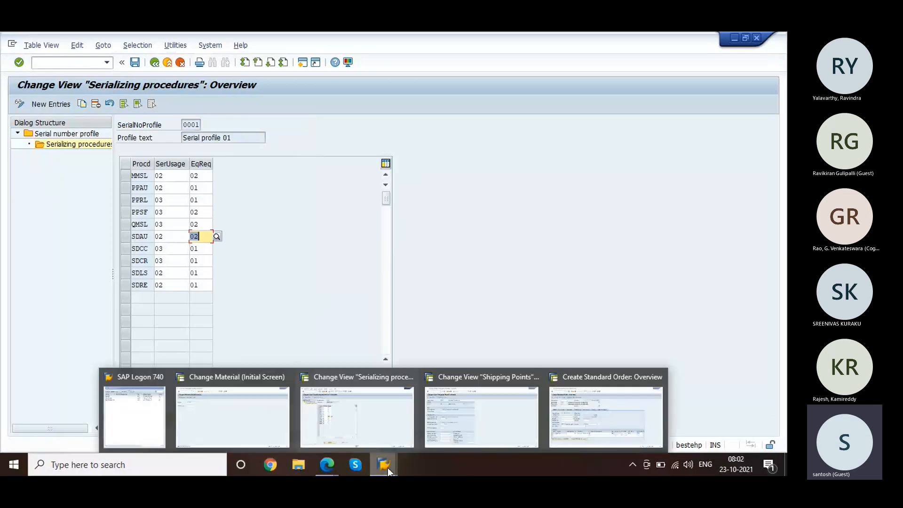
click(581, 420)
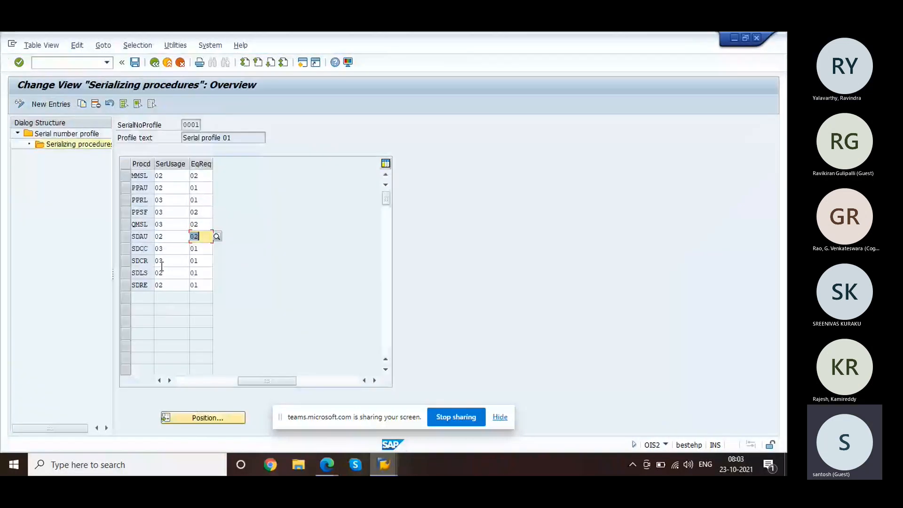
click(164, 238)
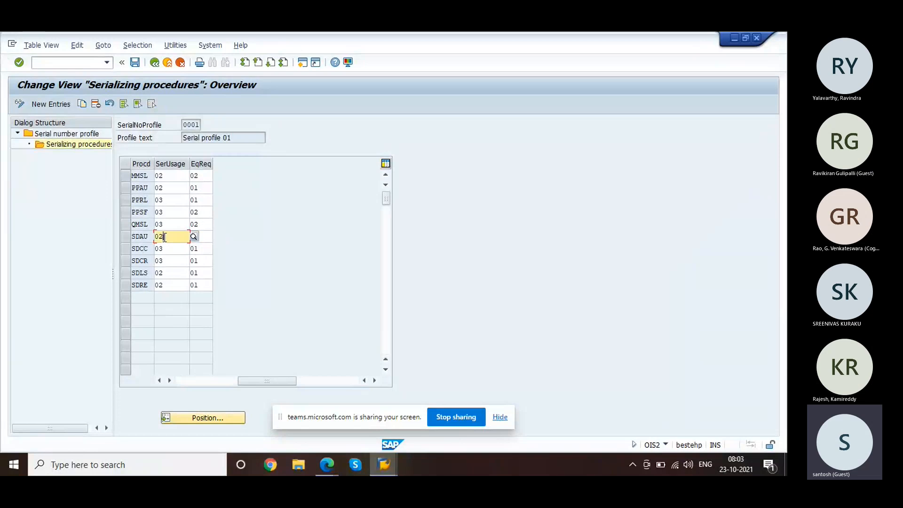
click(193, 237)
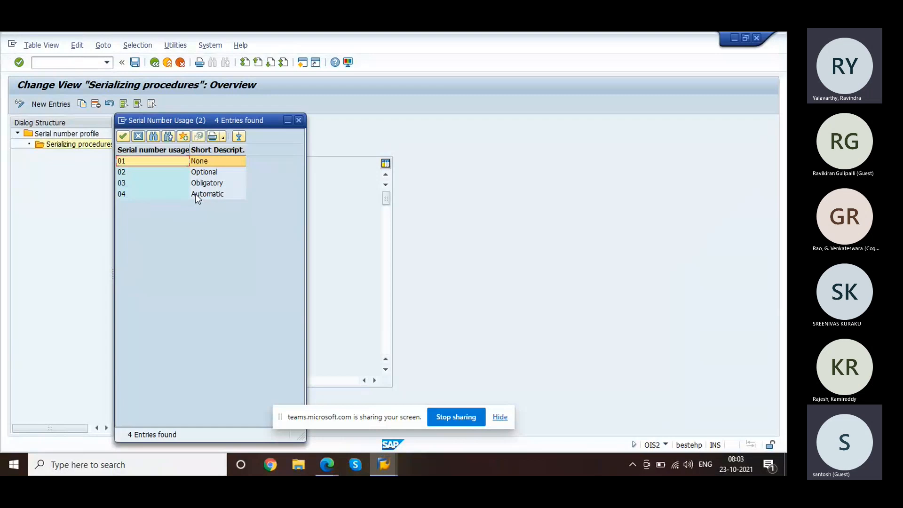
click(136, 137)
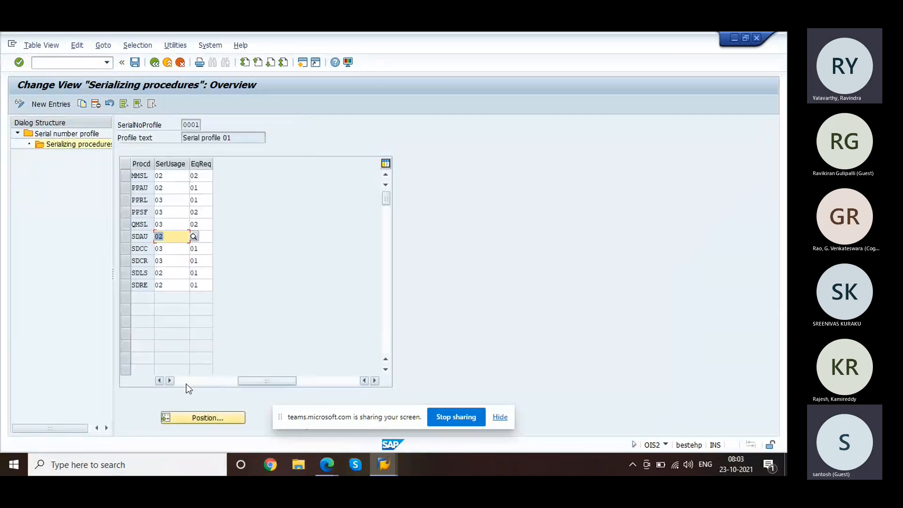
click(186, 383)
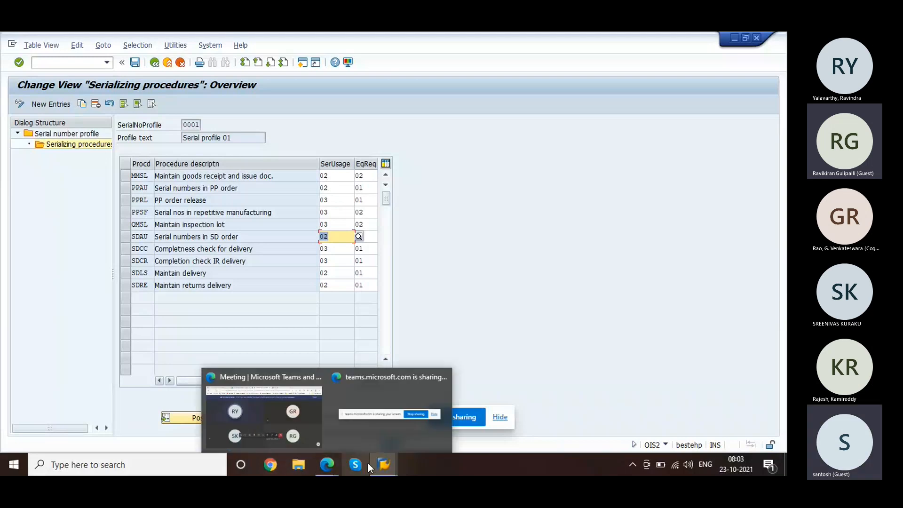
Step: Save serial profile 0001's serializing procedures and enter /osnr in the command field
mouse_move(383, 464)
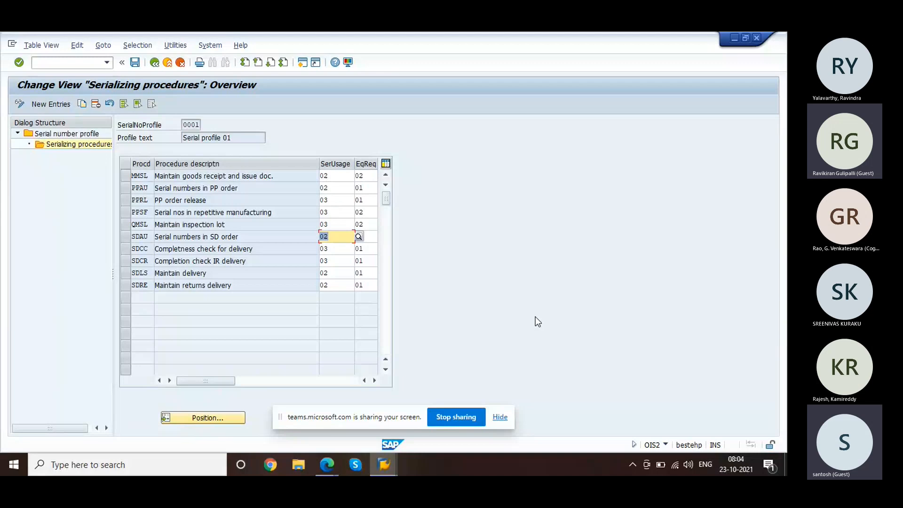
click(135, 62)
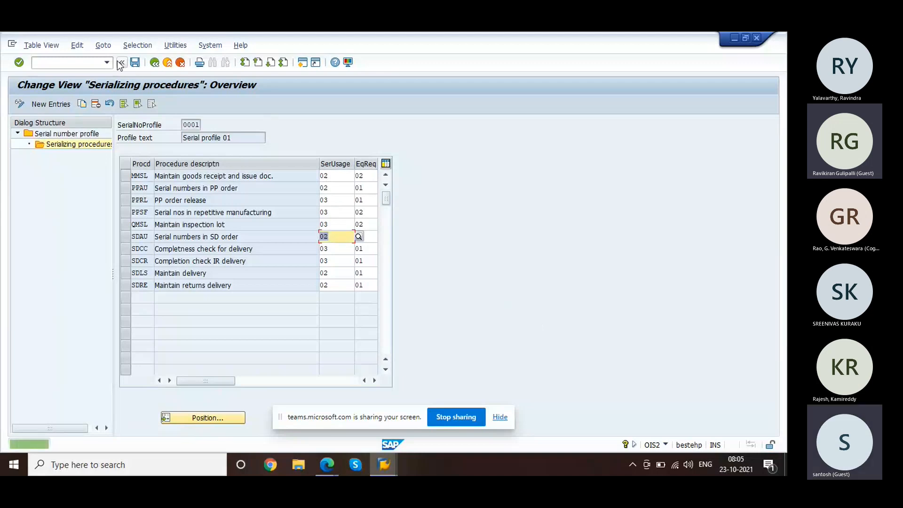
click(77, 61)
text(/o)
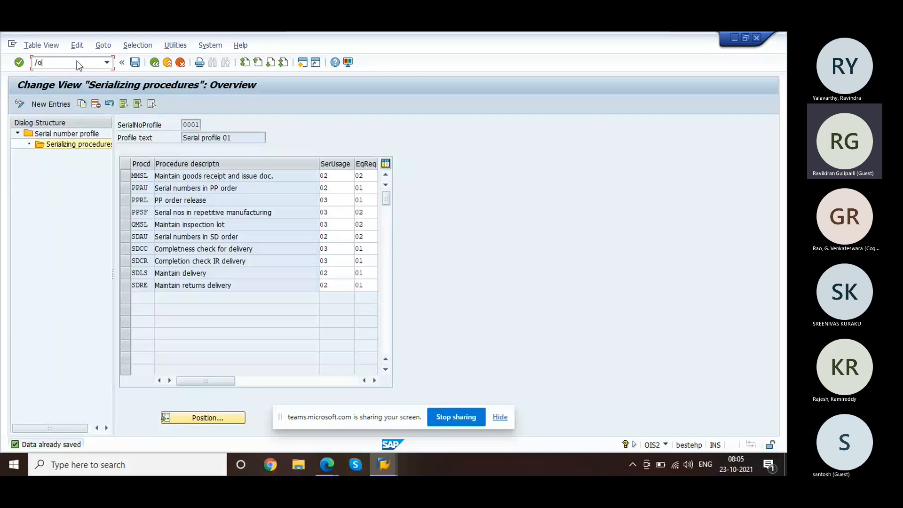
text(snr)
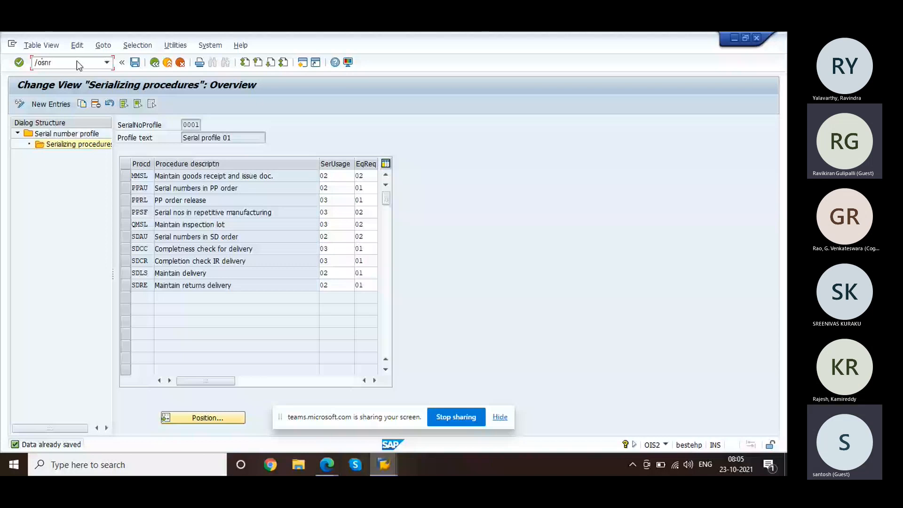
Step: Open Number Range Object Maintenance in a new session and enter SER* as the object
key(Return)
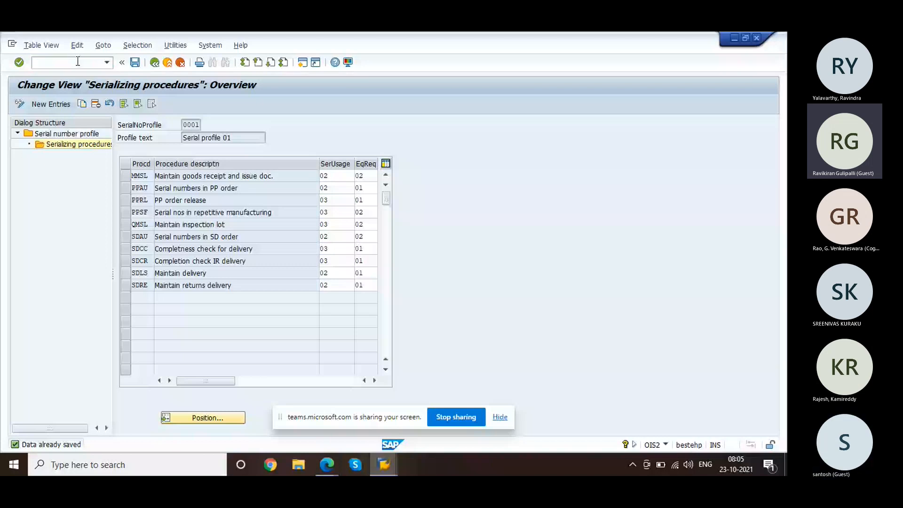
text(SER*)
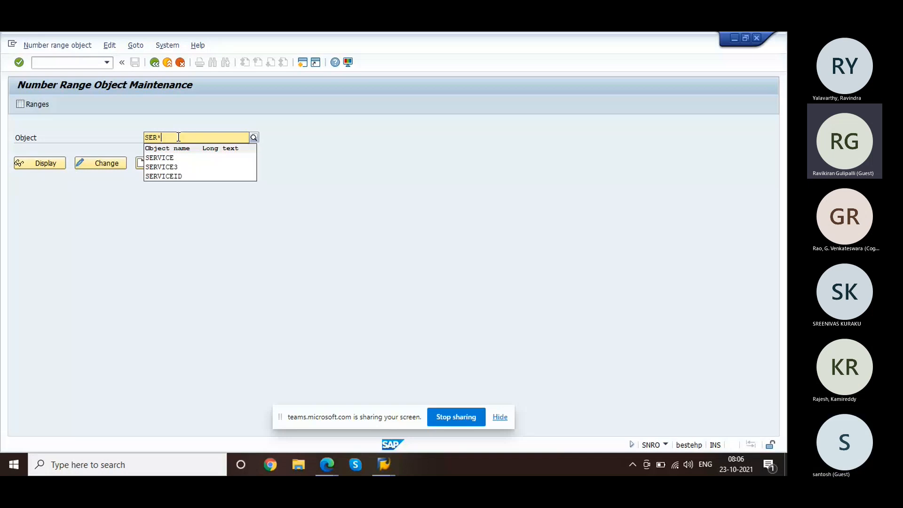
click(254, 139)
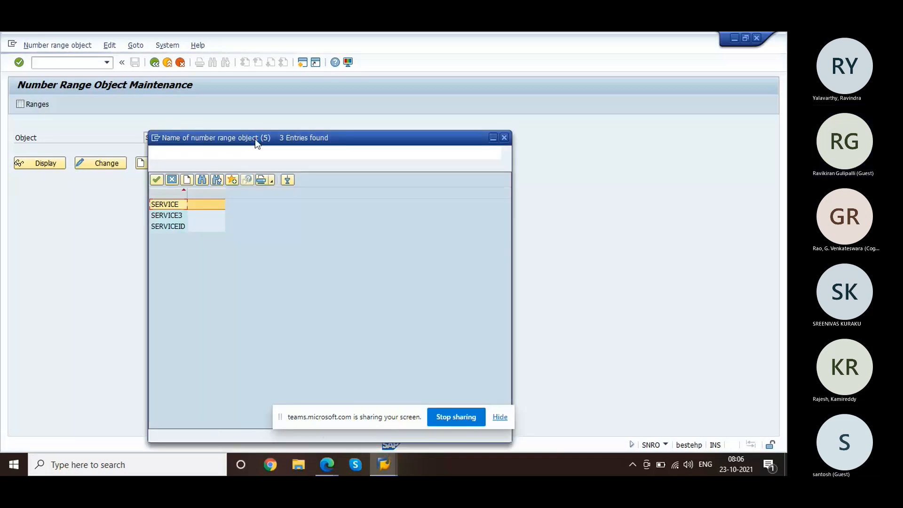
click(174, 180)
double_click(174, 138)
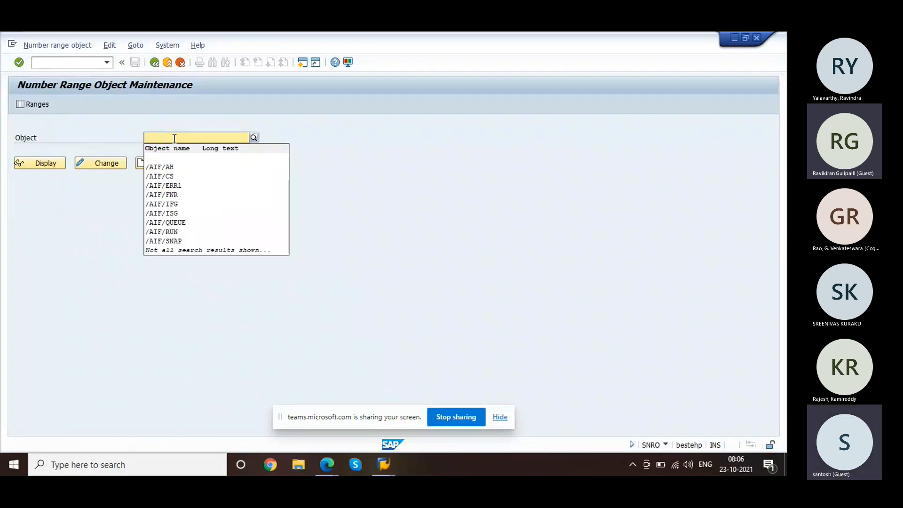
text(s)
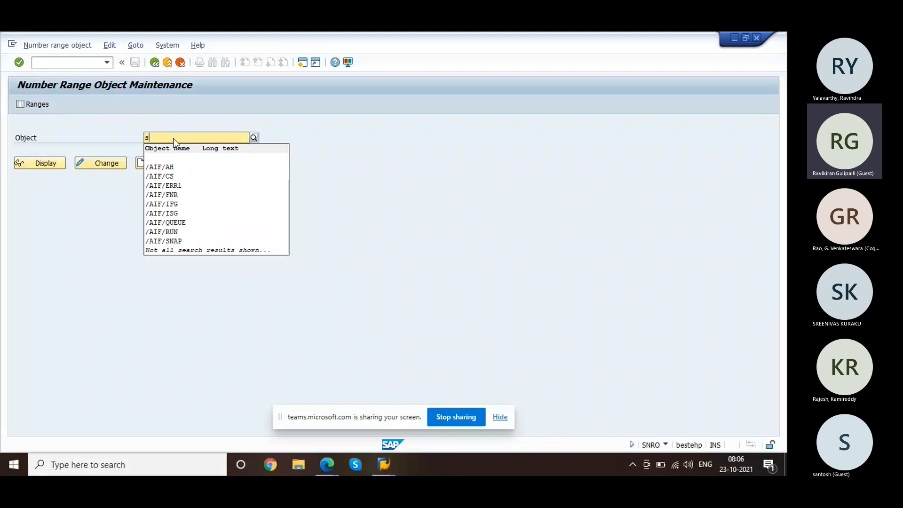
text(er*)
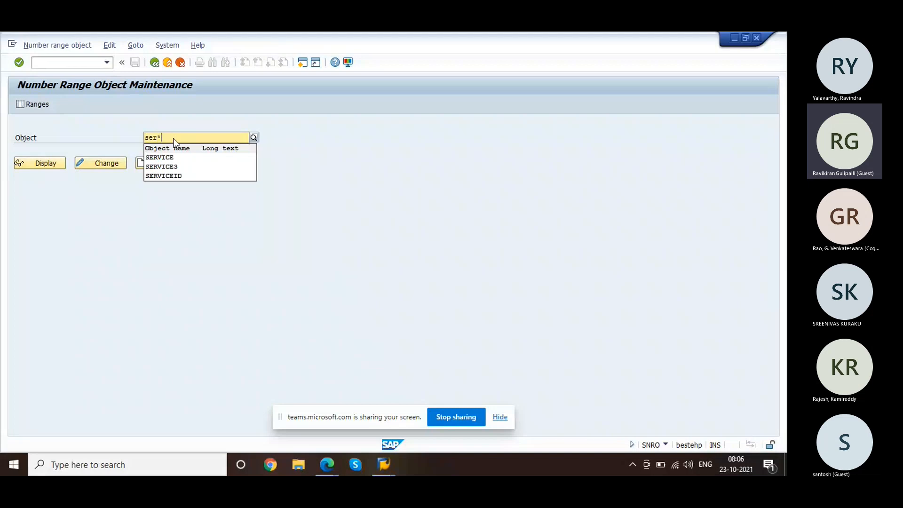
click(254, 137)
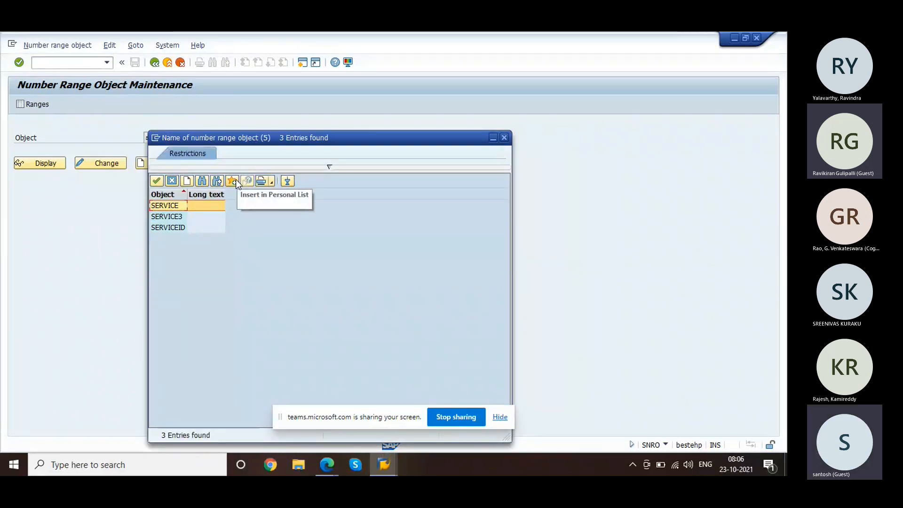
click(172, 181)
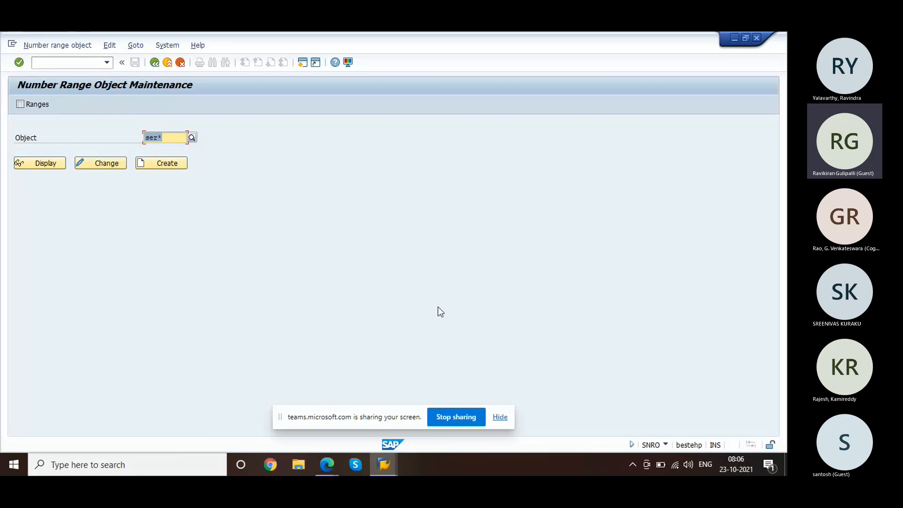
mouse_move(383, 466)
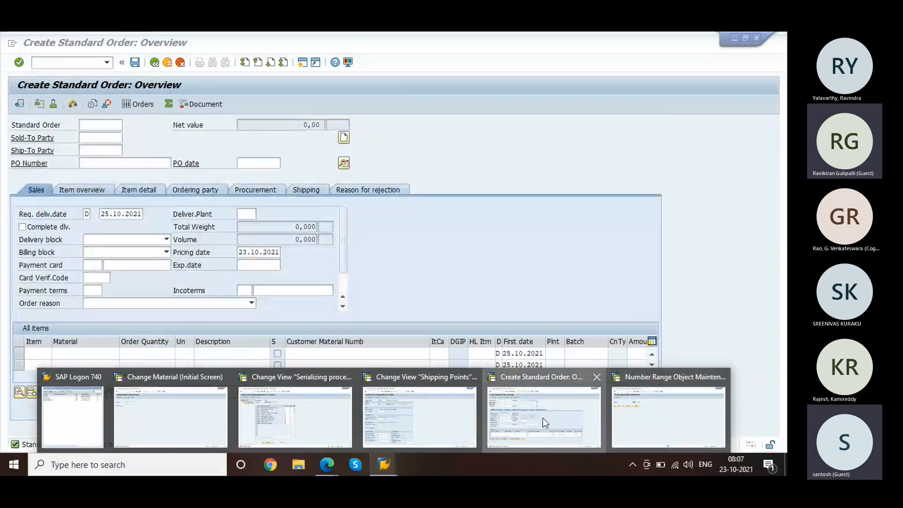
Step: Bring back the Create Standard Order window showing order 20215 saved, ready for a new transaction
click(543, 418)
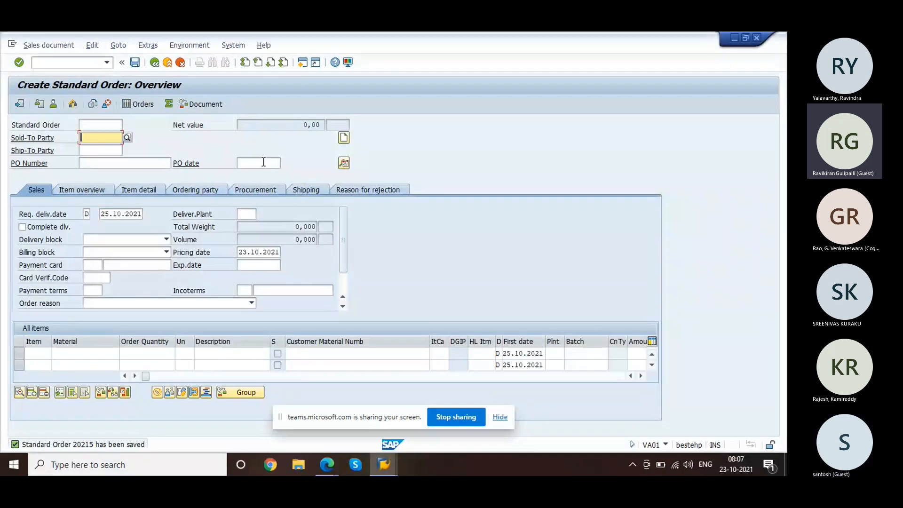
click(79, 62)
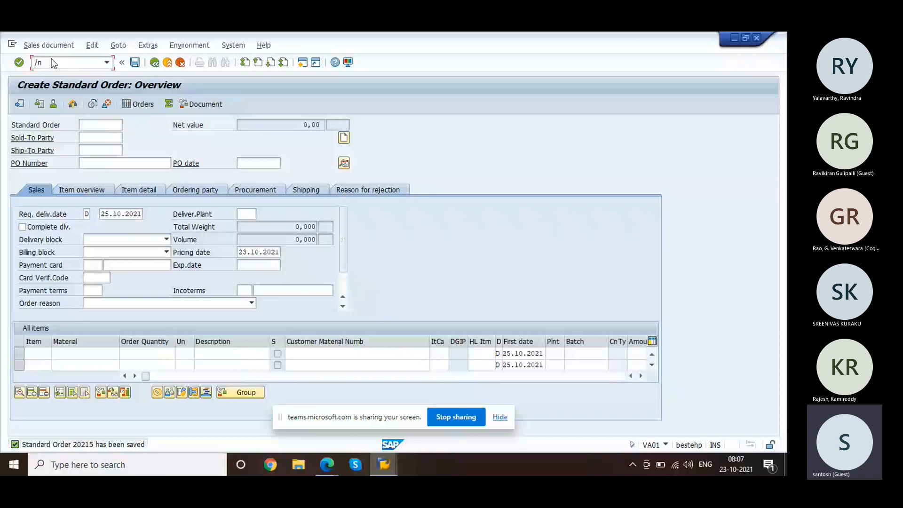
Step: Start the IQ03 material serial number display
text(iq03)
key(Return)
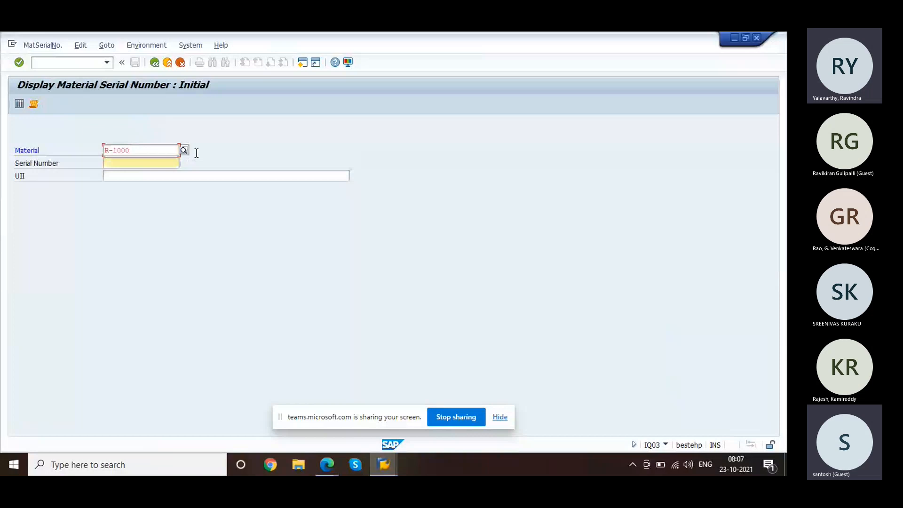
key(Tab)
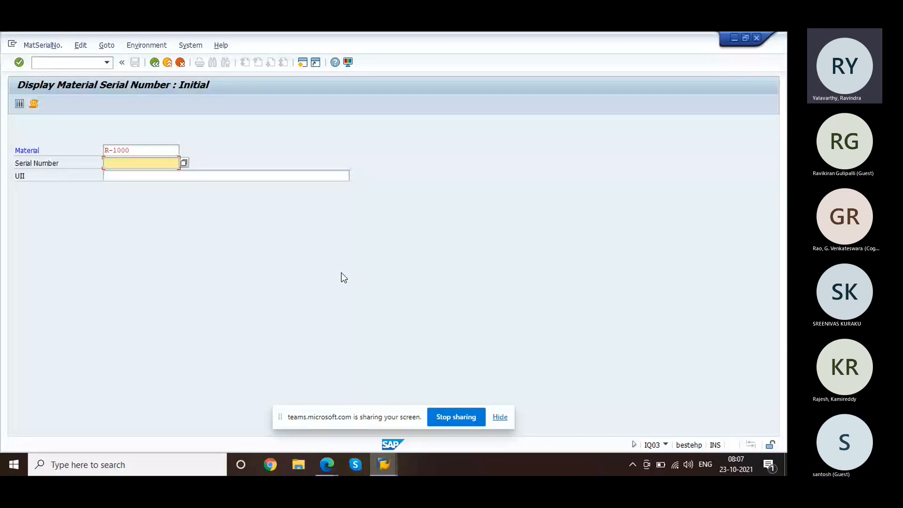
Step: Open sales order change in a new session with /ova02
click(74, 63)
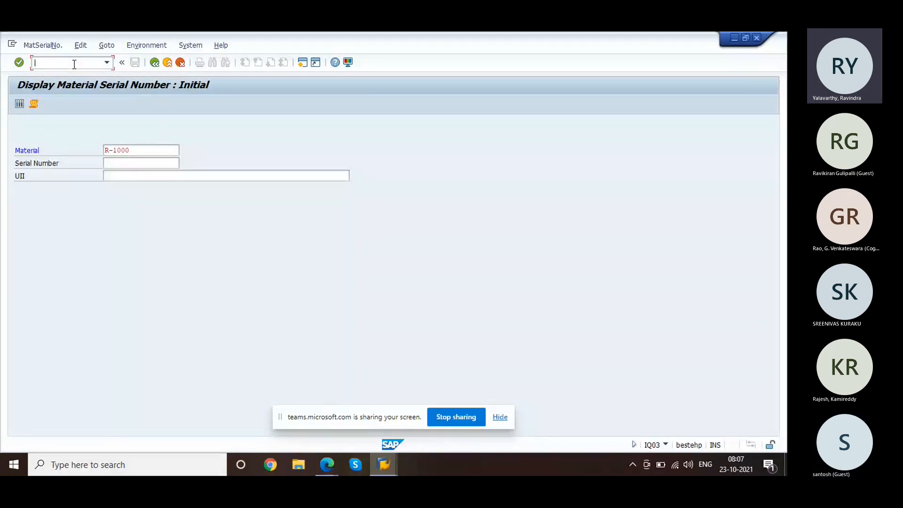
text(/ova02)
key(Return)
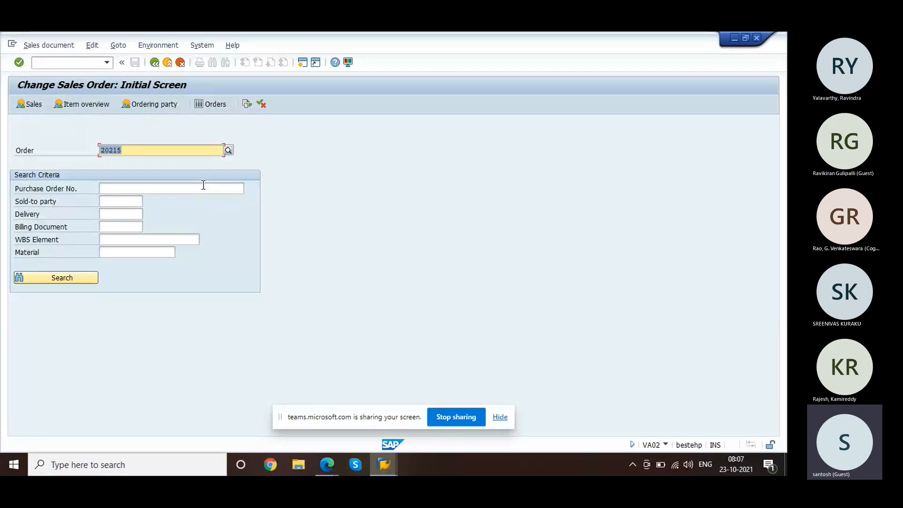
Step: In the serial number display, show serial number 1234 of material R-1000
key(alt+Tab)
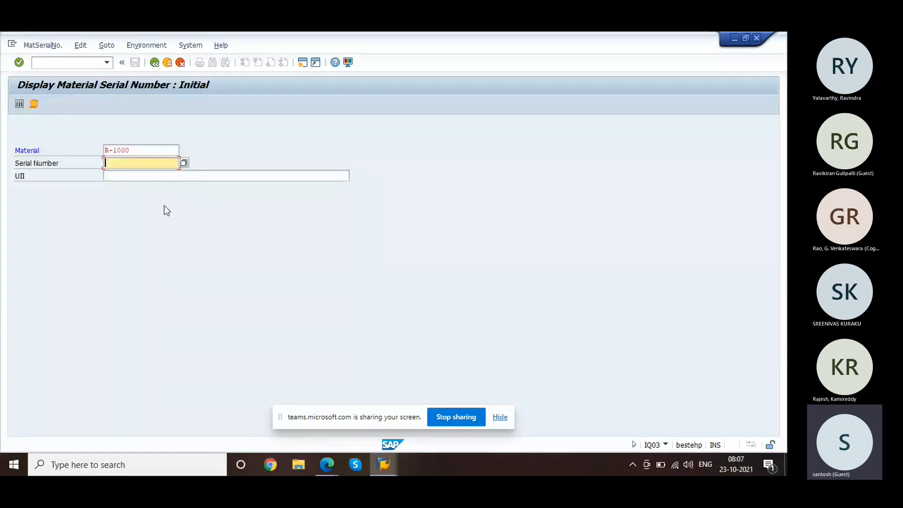
click(127, 161)
text(1234)
key(Return)
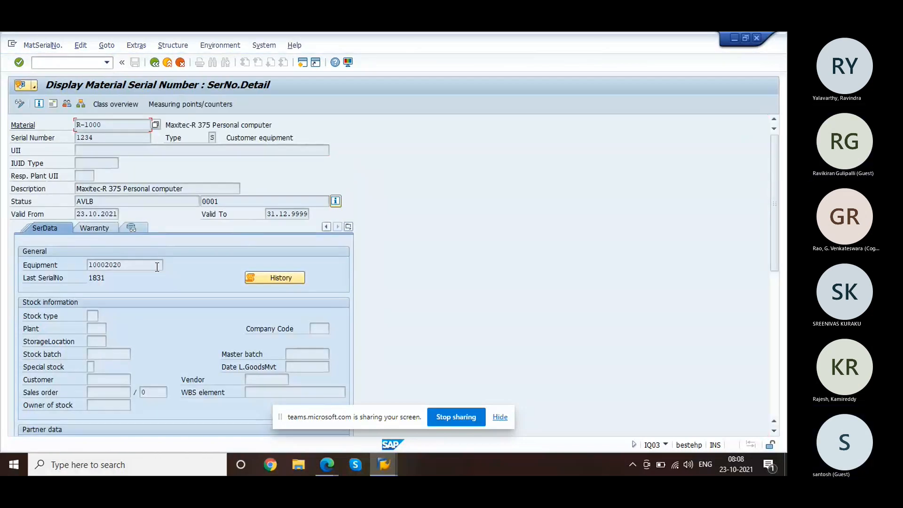
Step: Review serial 1234's detail with equipment 10002020, then return to the serializing procedures overview
drag(142, 268, 82, 266)
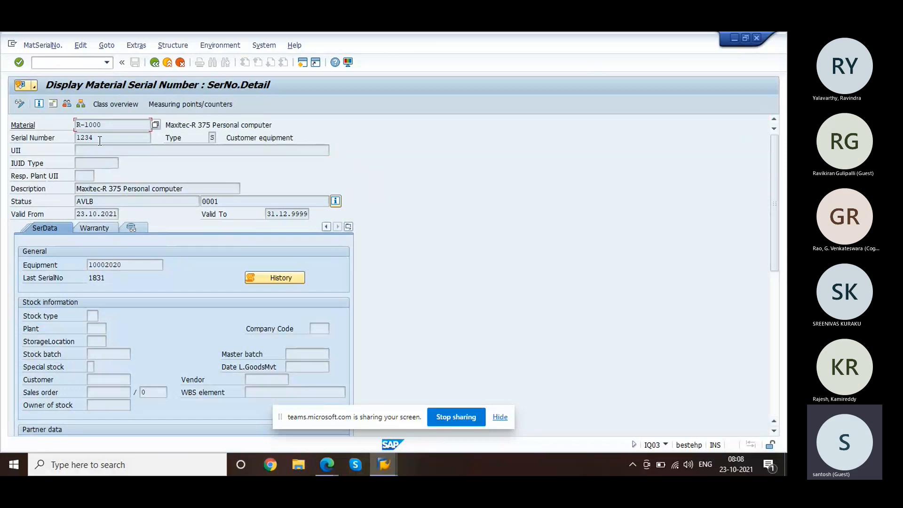
drag(100, 140, 74, 142)
click(73, 142)
click(141, 262)
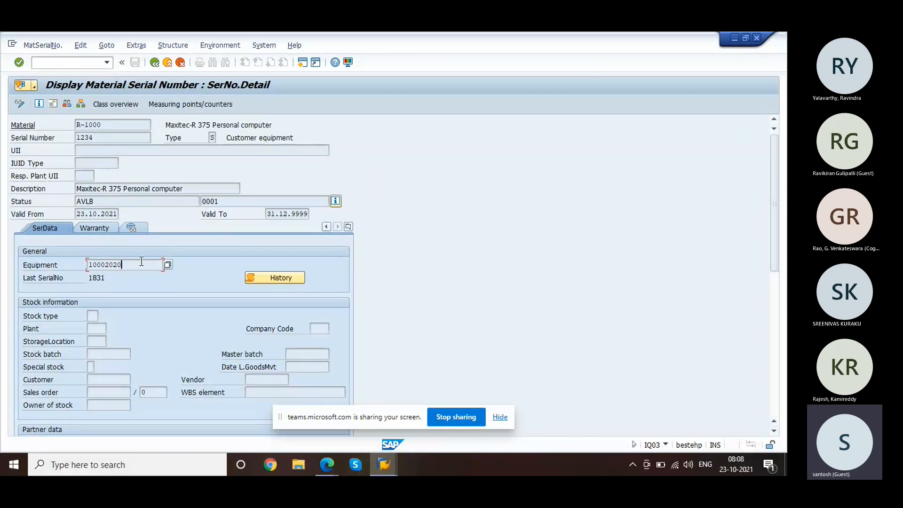
click(88, 266)
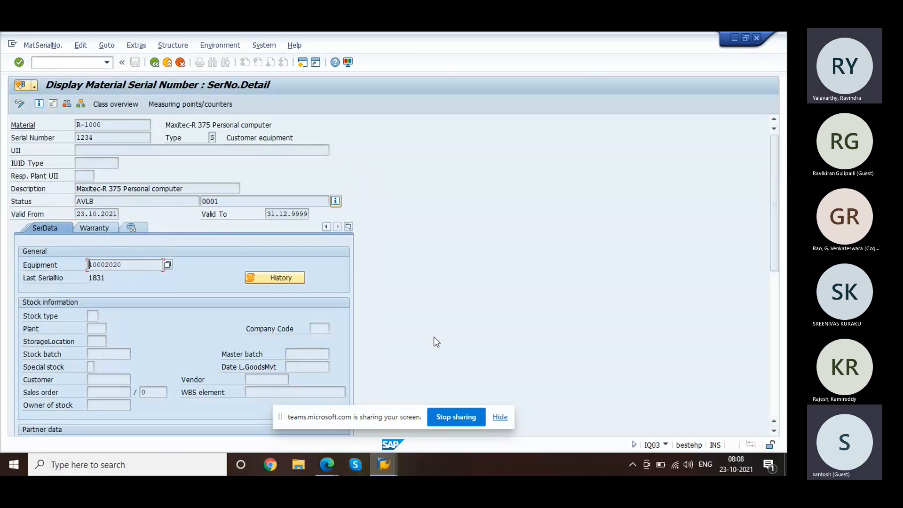
mouse_move(384, 464)
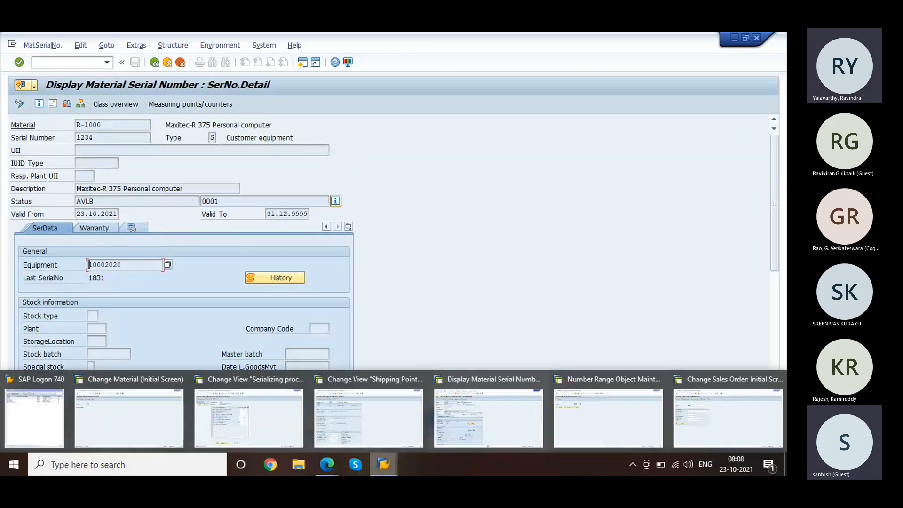
click(285, 429)
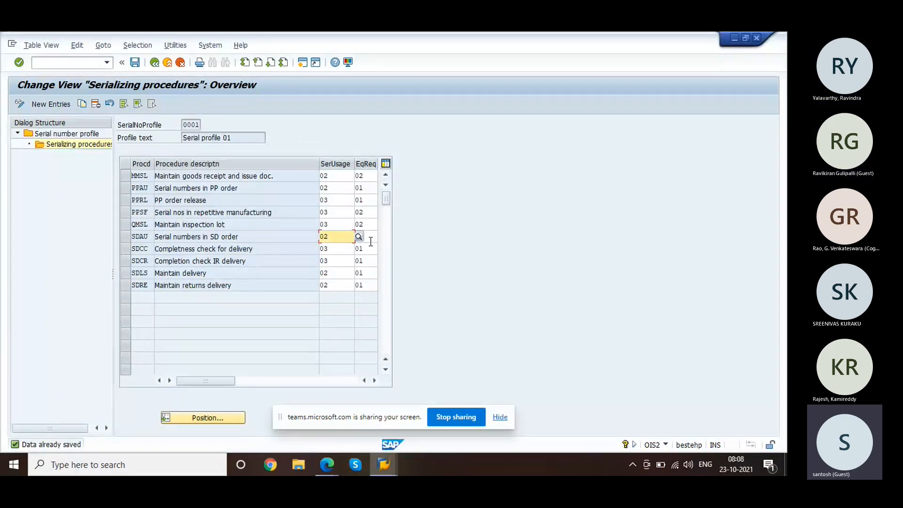
Step: Set SDAU's equipment requirement to 02 'always with equipment', then return to serial 1234's detail
click(369, 238)
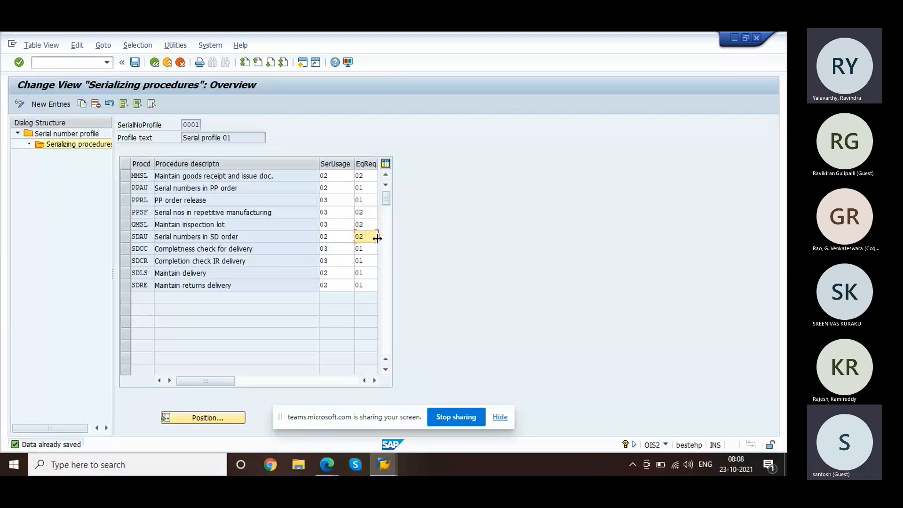
key(F4)
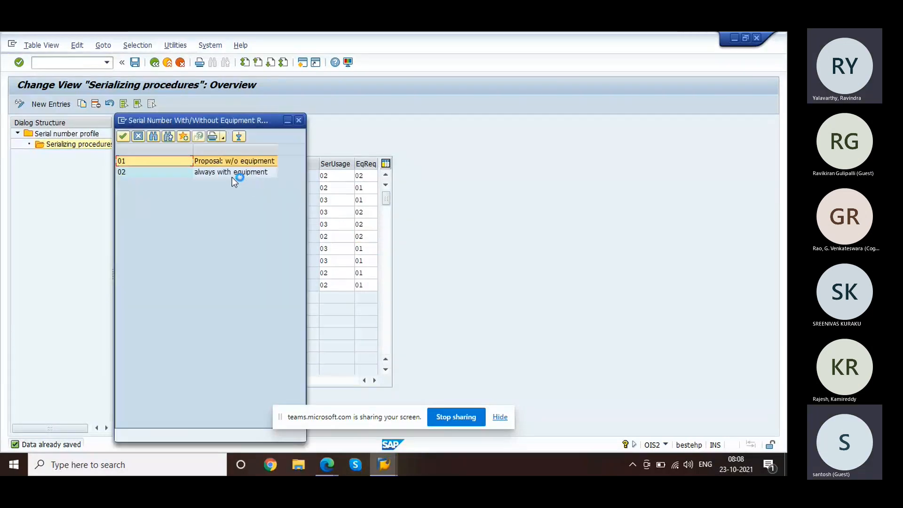
click(228, 172)
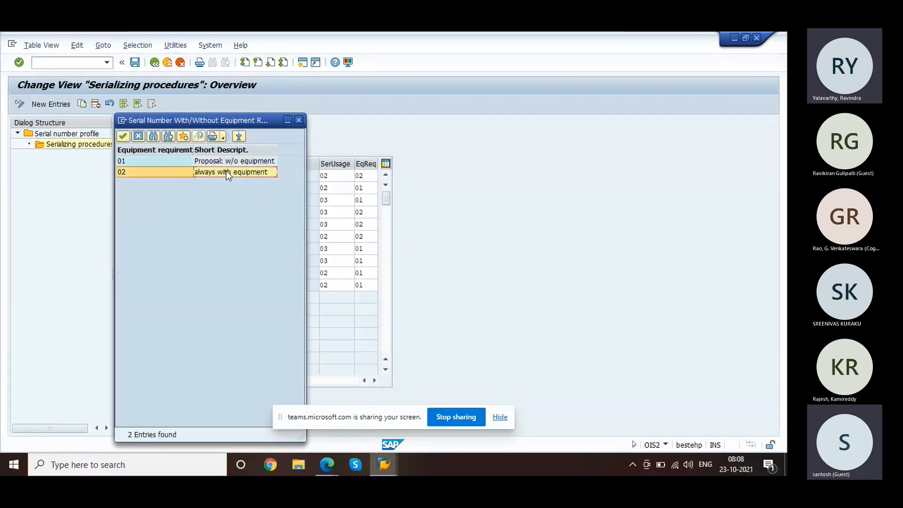
click(299, 120)
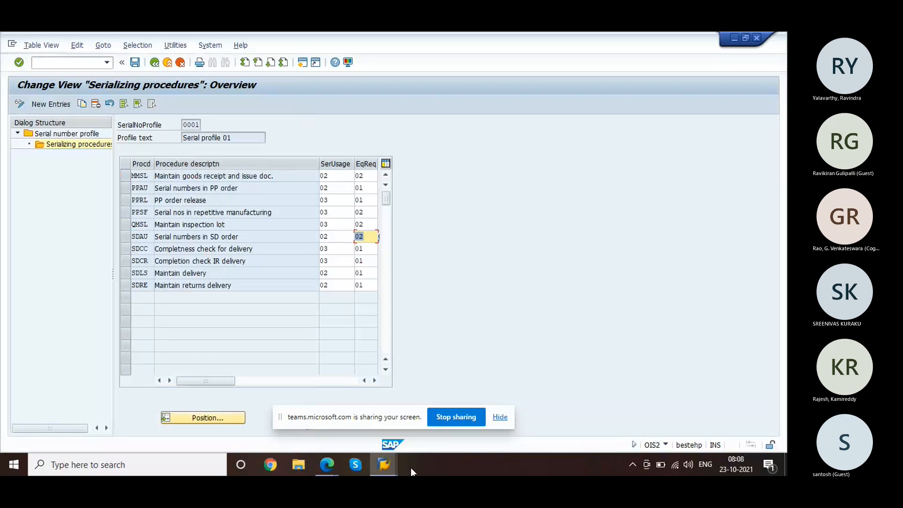
mouse_move(385, 465)
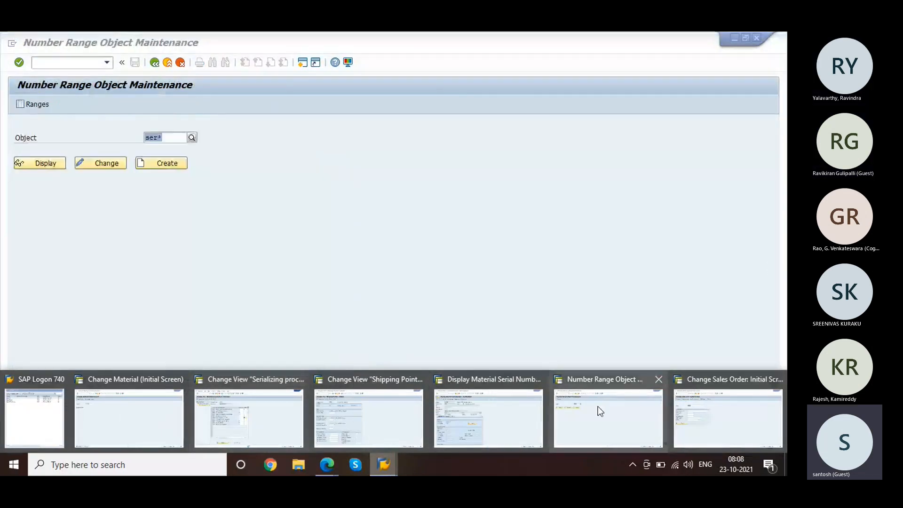
click(528, 410)
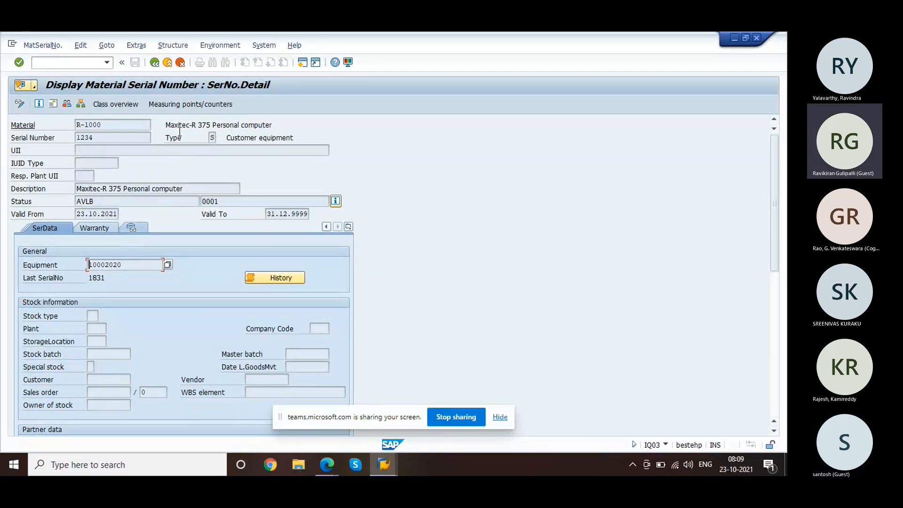
Step: Go back and run /nIQ09 to reach the Serial Number Selection screen
click(158, 63)
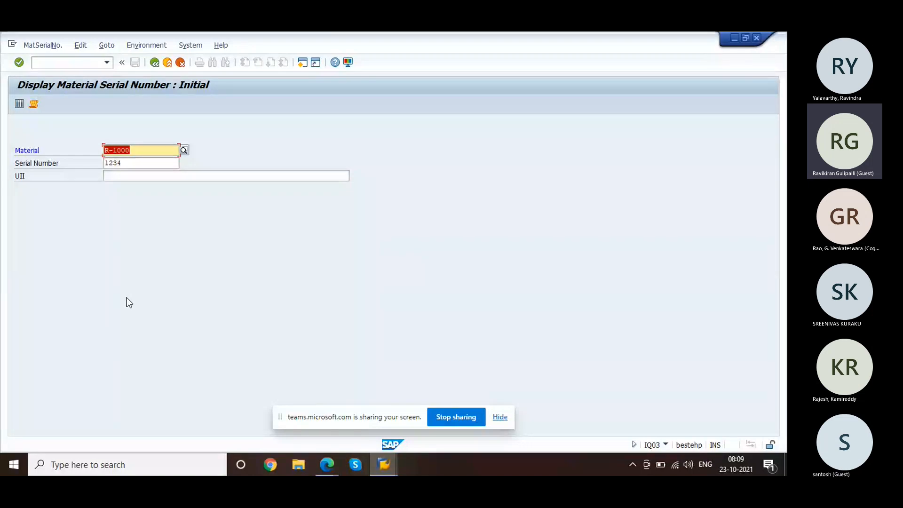
click(69, 62)
text(/nih10)
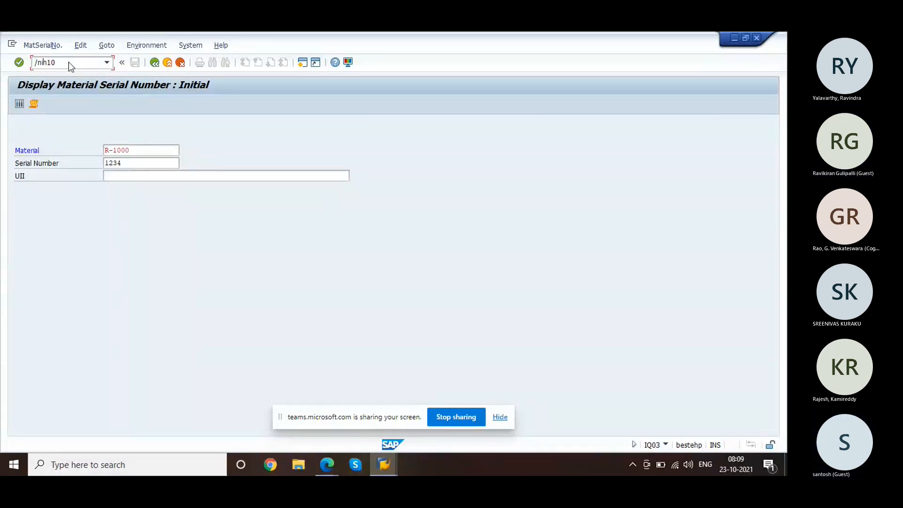
key(BackSpace)
key(BackSpace)
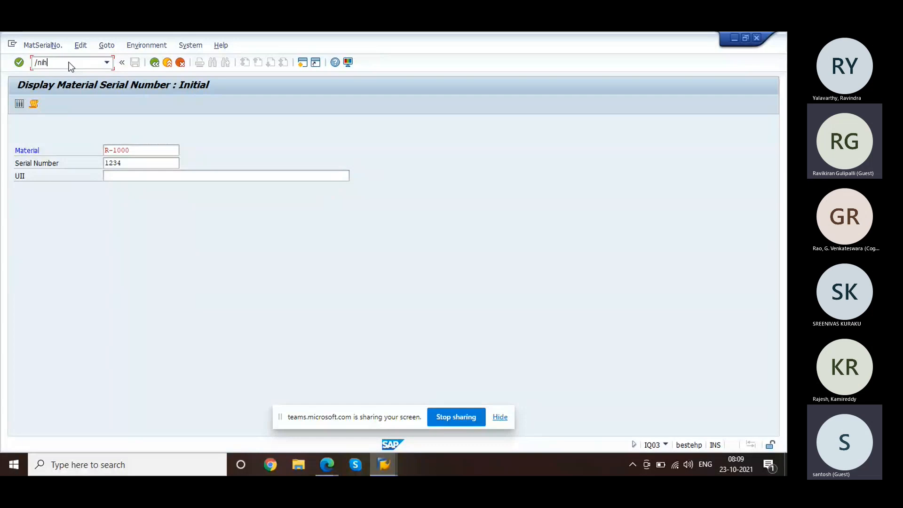
key(BackSpace)
text(q)
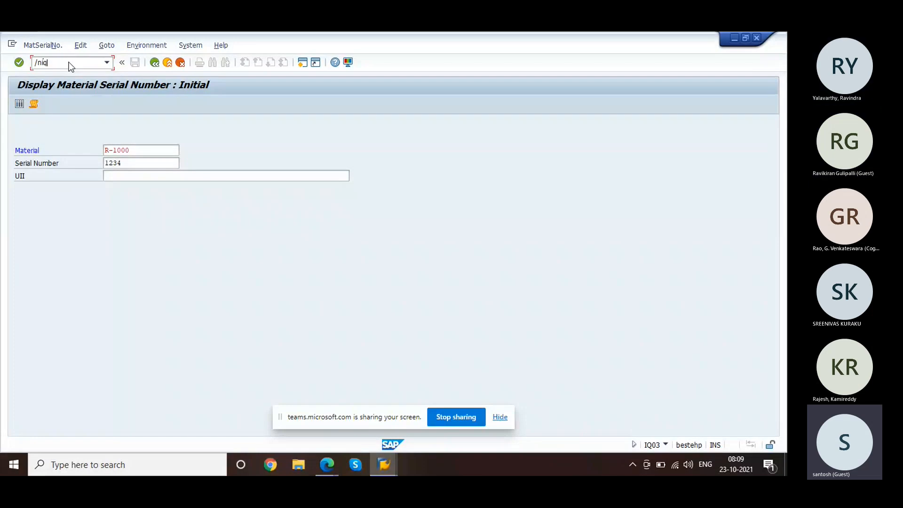
text(09)
key(Return)
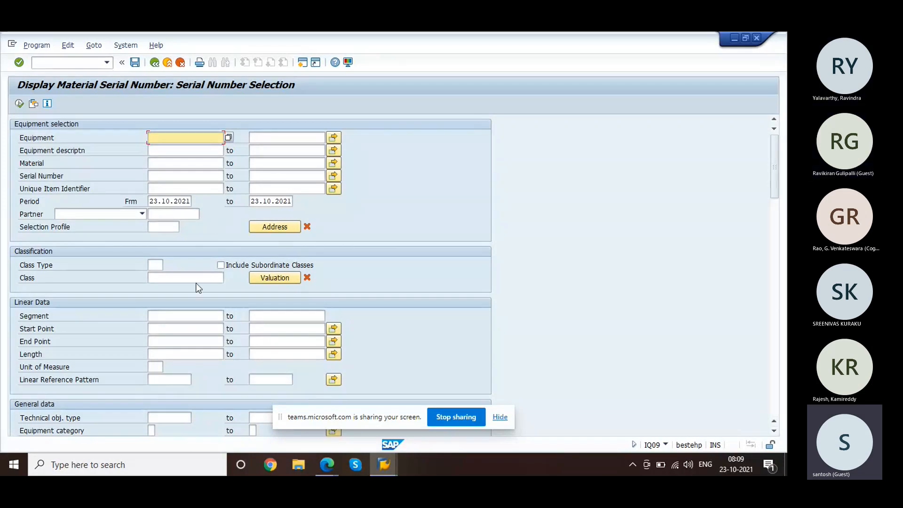
Step: Select material R-1000 and execute to list its serial numbers, headed by serial 1831
click(164, 165)
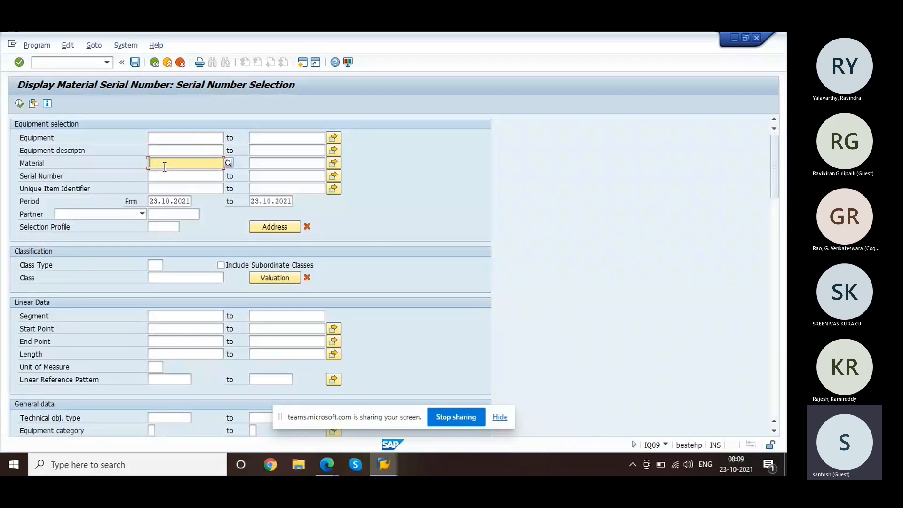
text(R-1001)
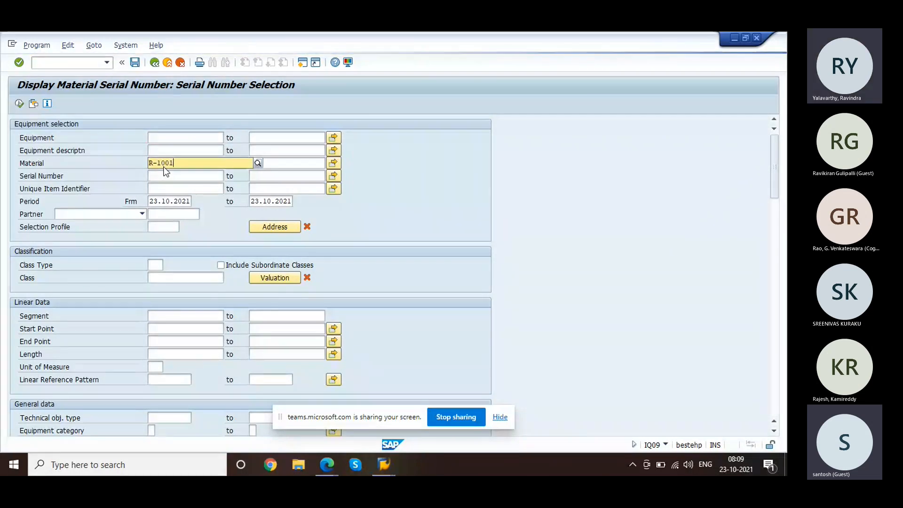
key(BackSpace)
text(0)
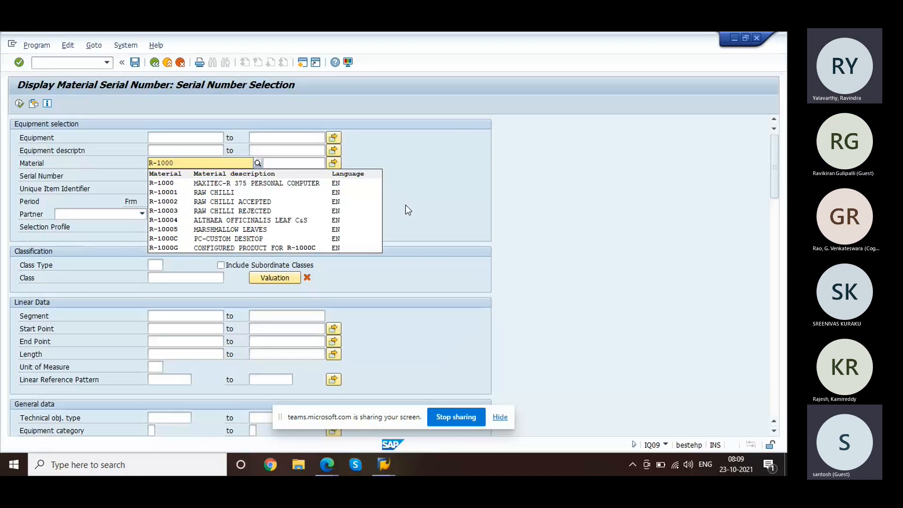
click(264, 184)
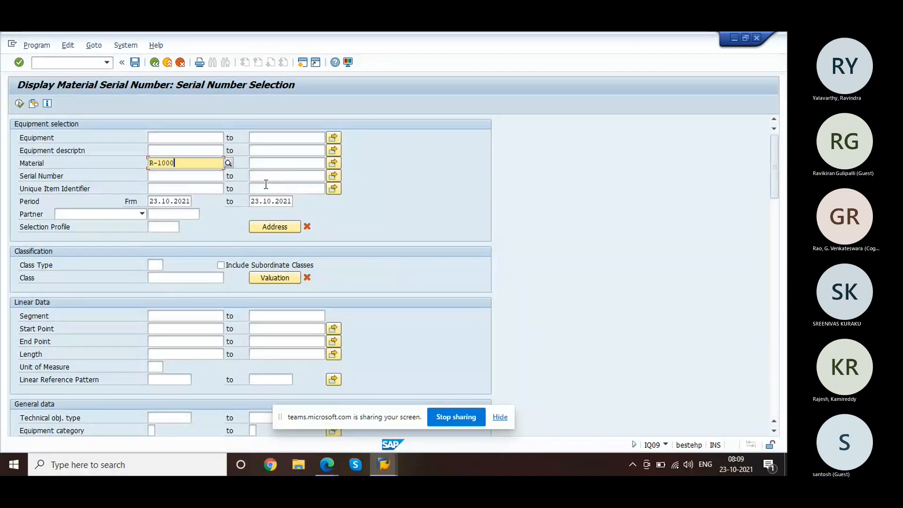
click(20, 105)
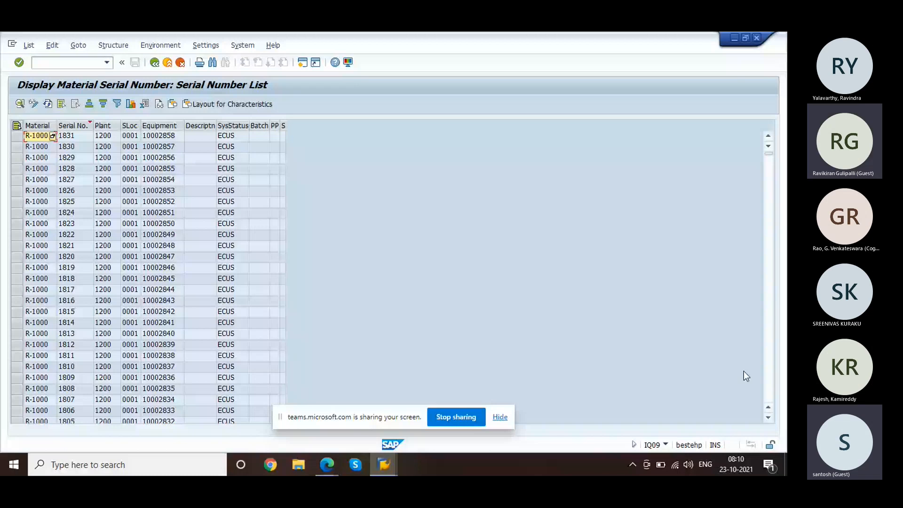
Step: Page down to older R-1000 serials with status AVLB, such as 1517, then go back
click(768, 382)
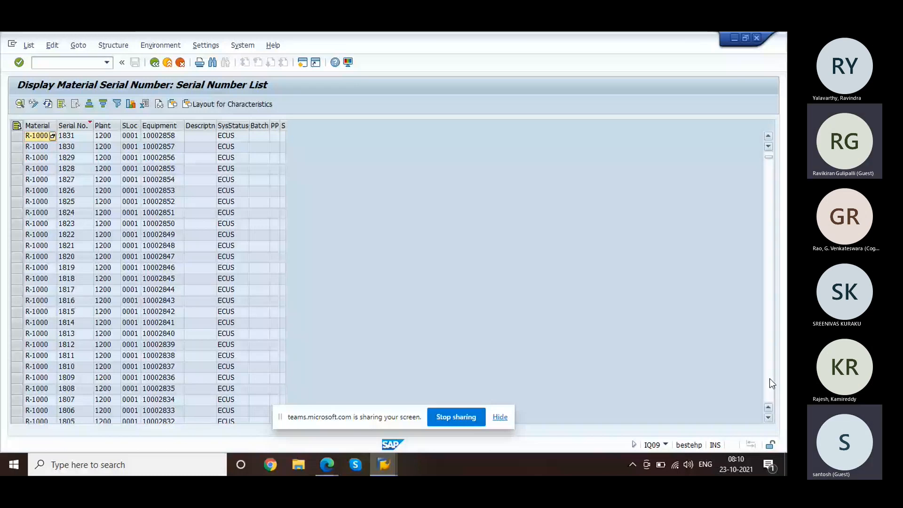
click(769, 378)
click(769, 379)
click(769, 378)
click(769, 378)
click(769, 378)
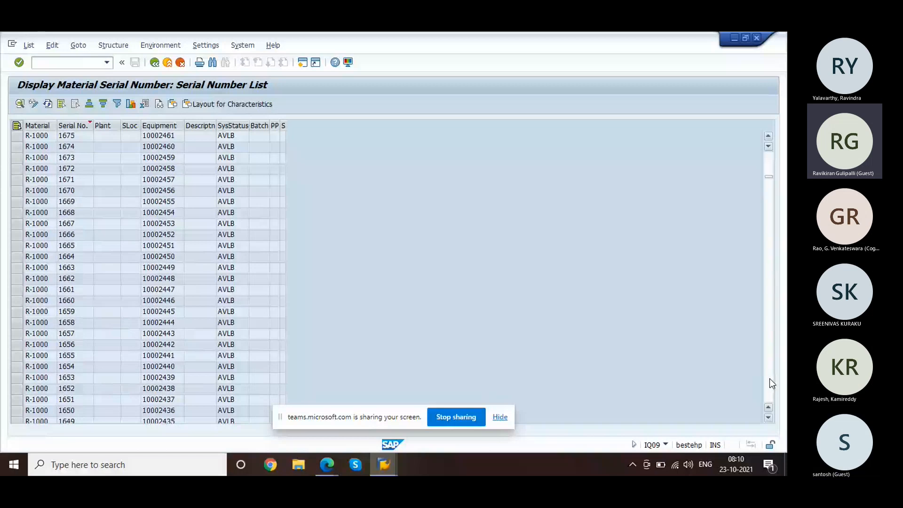
click(769, 378)
click(769, 379)
click(769, 378)
click(769, 378)
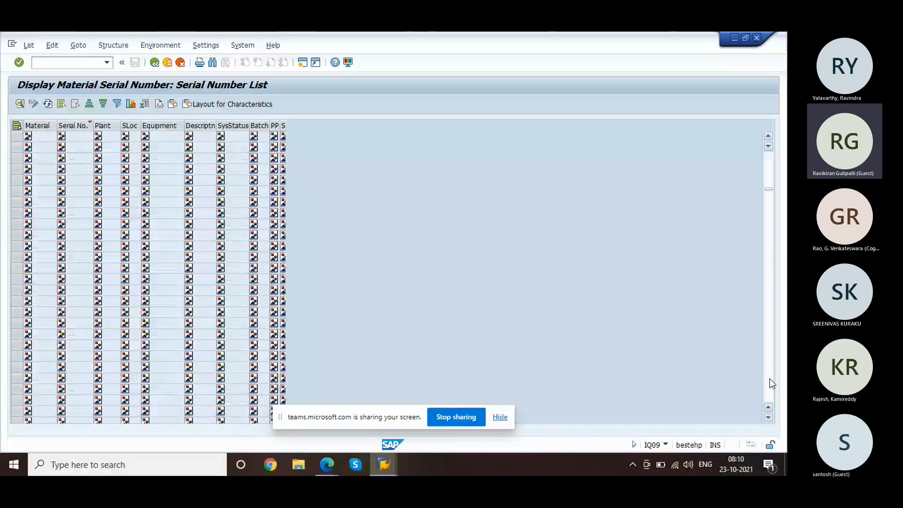
click(769, 378)
click(769, 381)
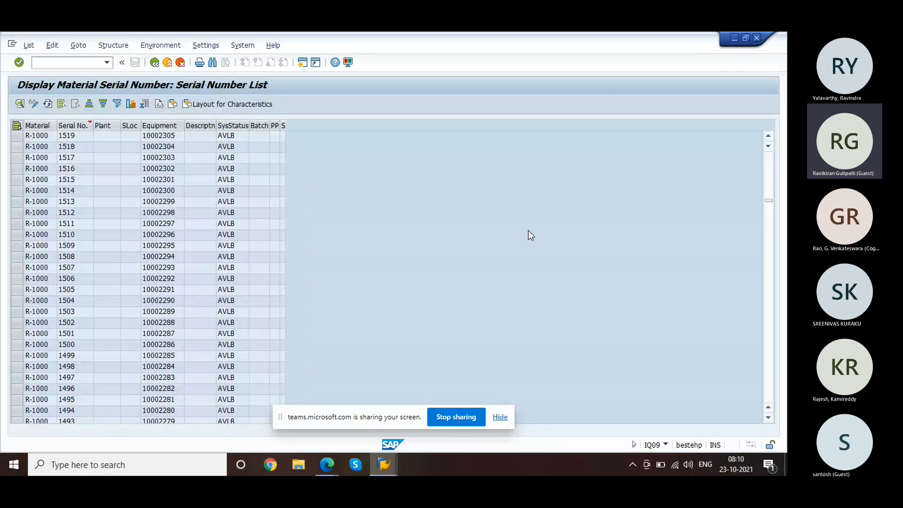
click(238, 159)
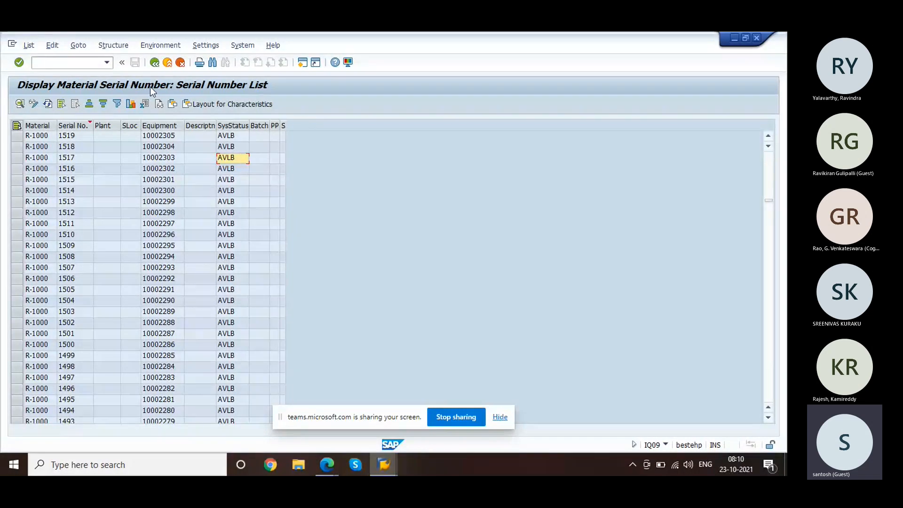
click(155, 66)
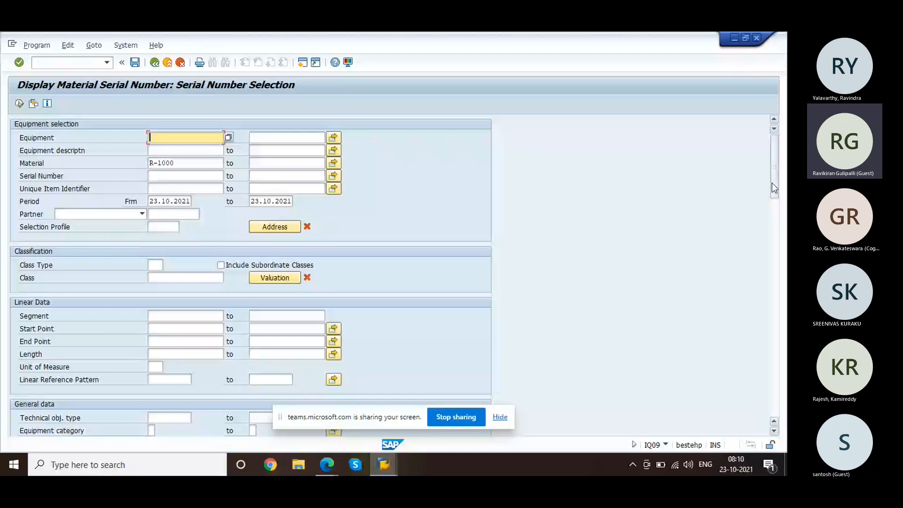
Step: Execute the IQ09 selection again to relist R-1000's serials with equipment and ECUS status
drag(771, 183, 774, 240)
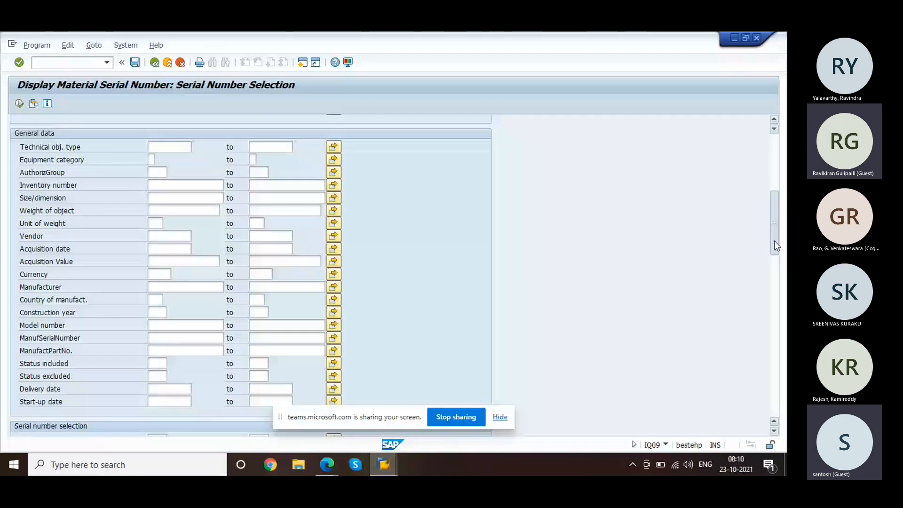
drag(773, 241, 758, 330)
scroll(759, 334, up, 10)
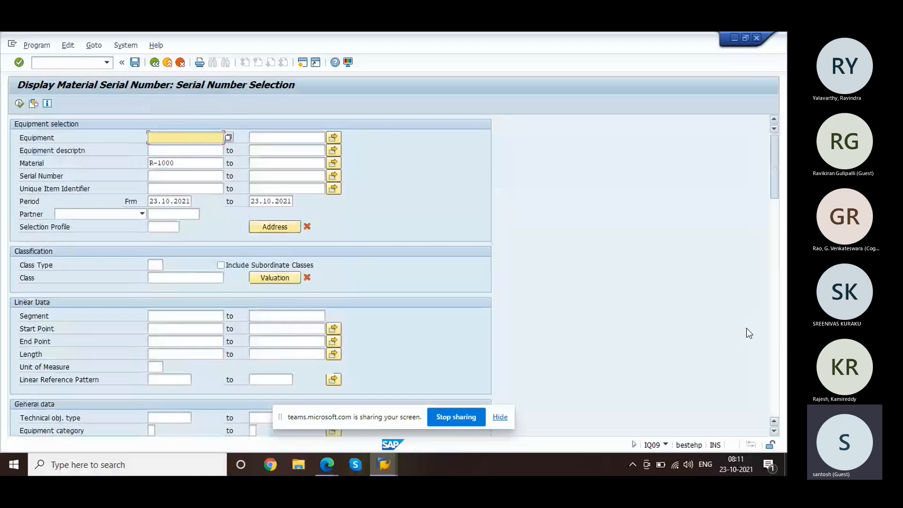
scroll(746, 328, down, 15)
scroll(759, 433, up, 15)
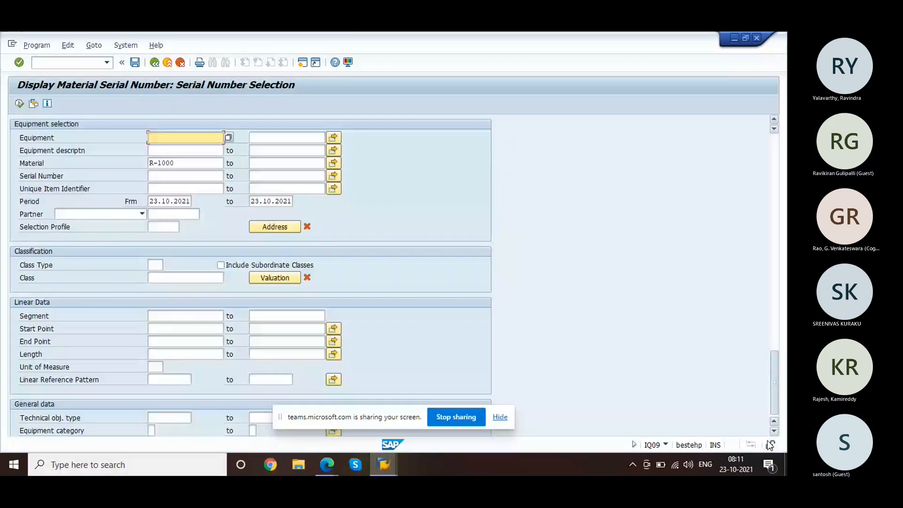
scroll(764, 437, down, 15)
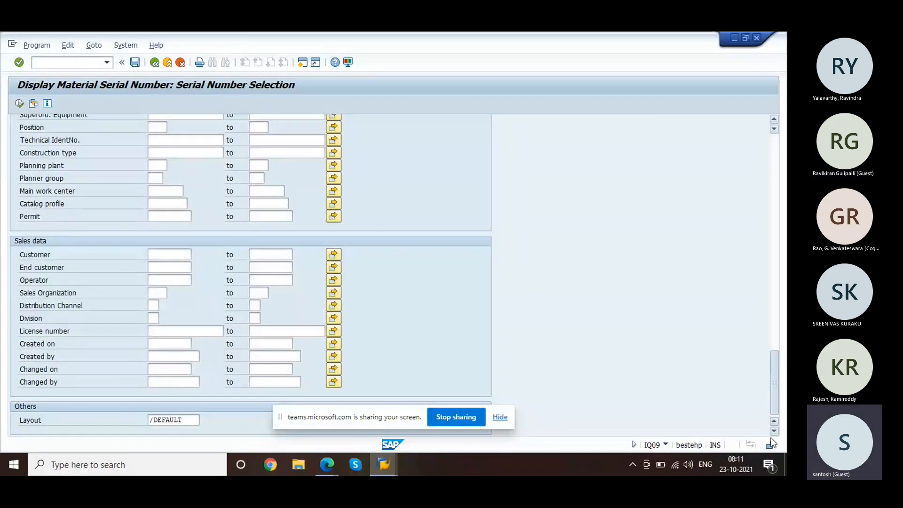
scroll(777, 399, up, 2)
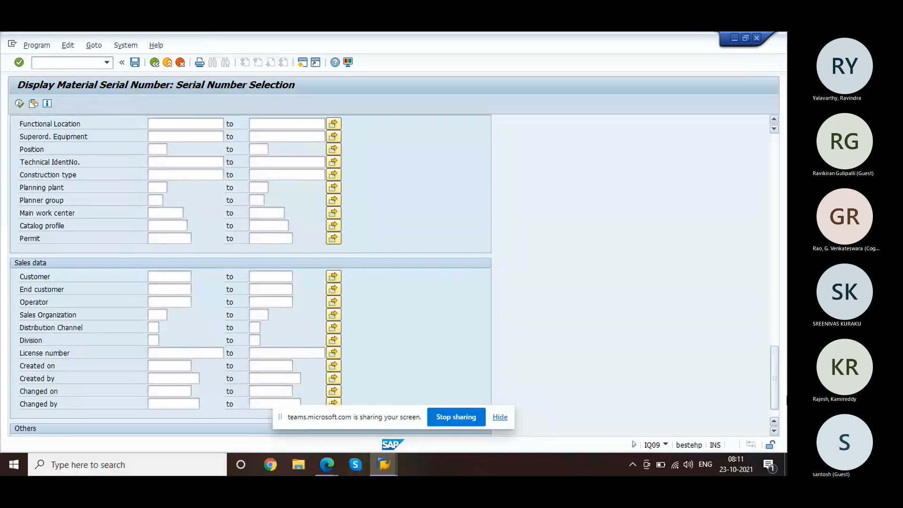
drag(776, 399, 743, 339)
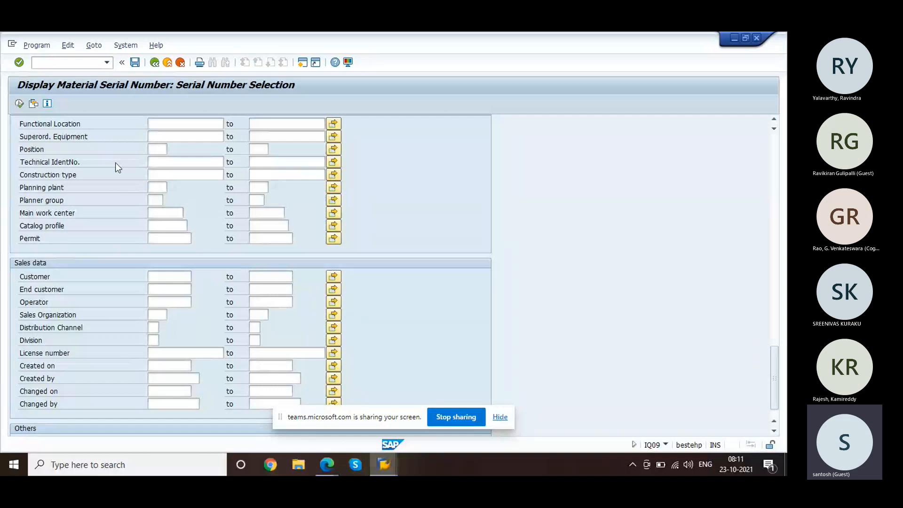
click(18, 104)
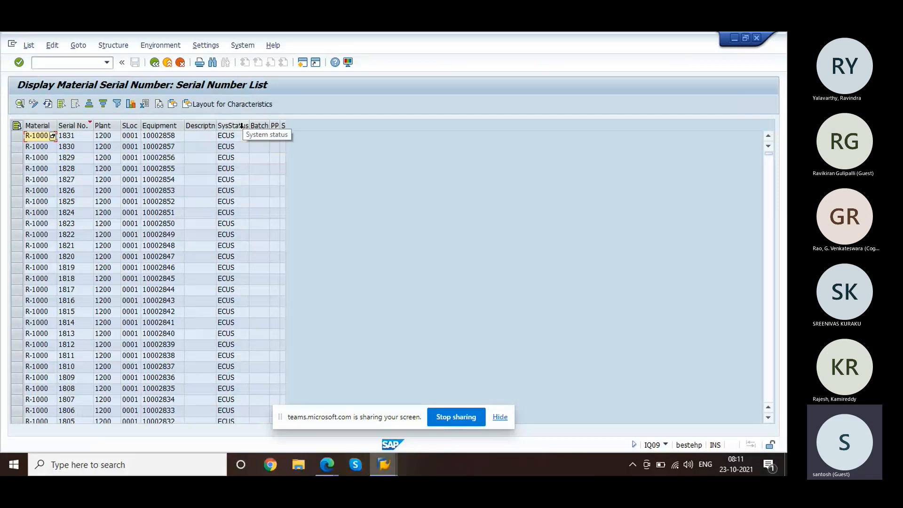
Step: Inspect serial 1831's ECUS status, material and equipment 10002858
click(238, 139)
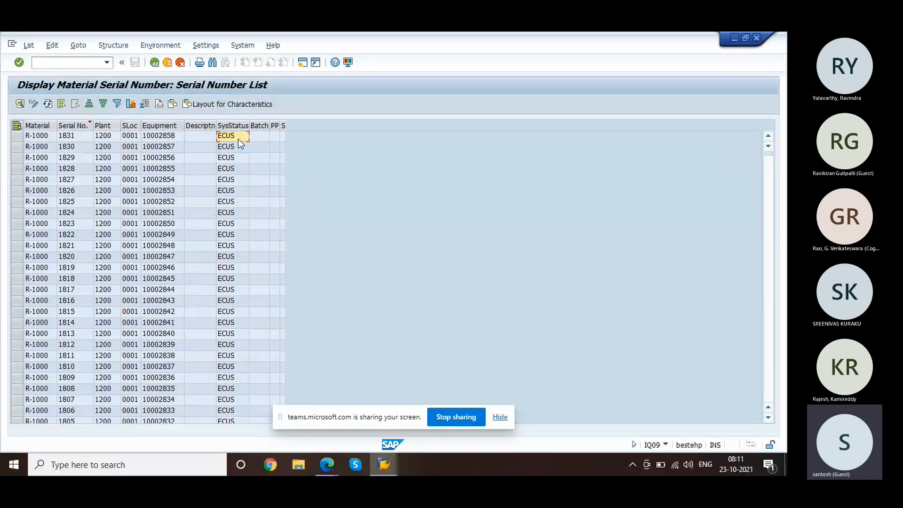
click(35, 140)
click(164, 136)
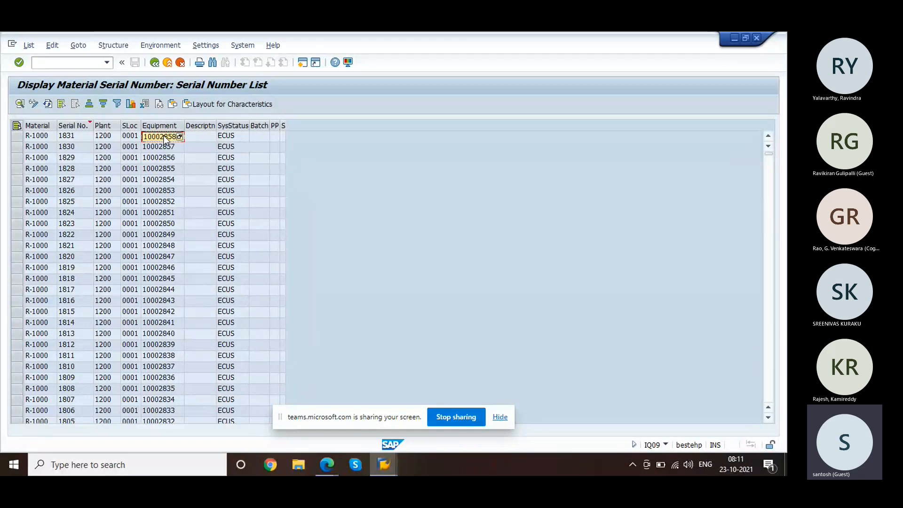
Step: Try opening the equipment display in a new session with /oie03
click(82, 68)
text(/oie03)
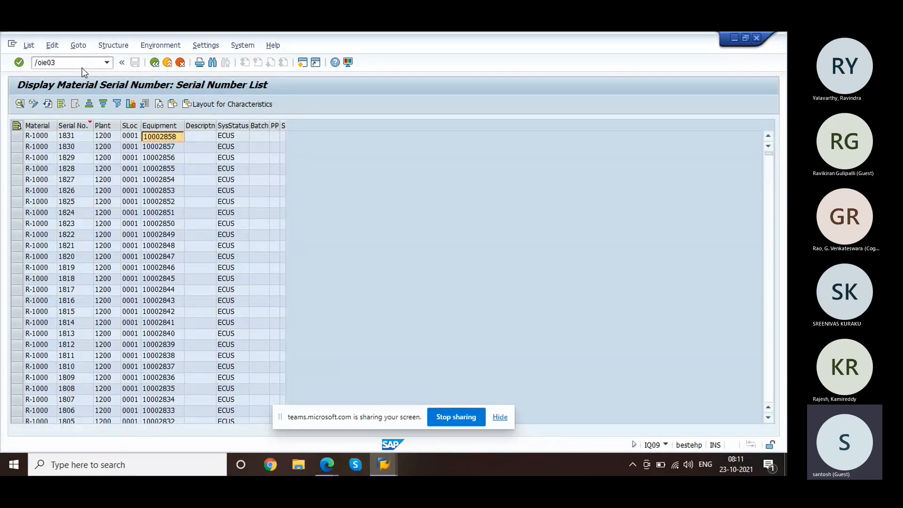
key(Return)
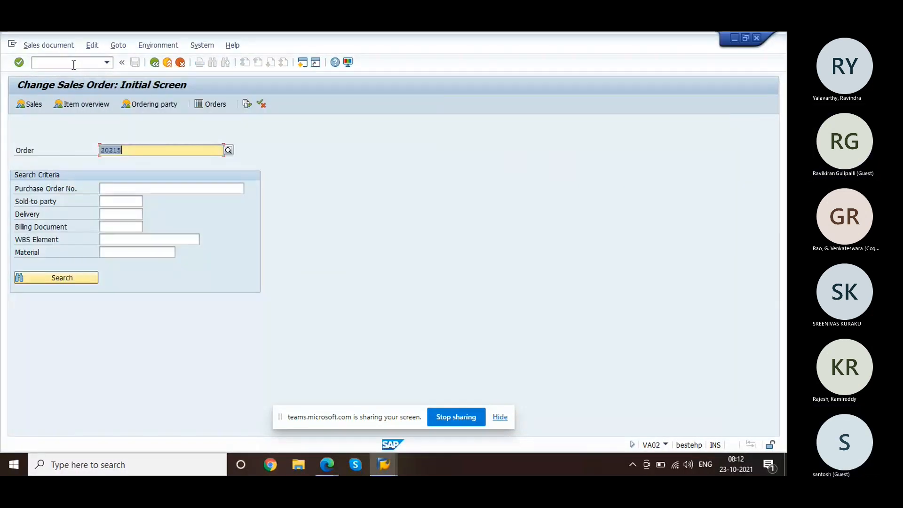
Step: In the VA02 session, look up equipment 10002858 with /nie03 and find it doesn't exist
click(74, 63)
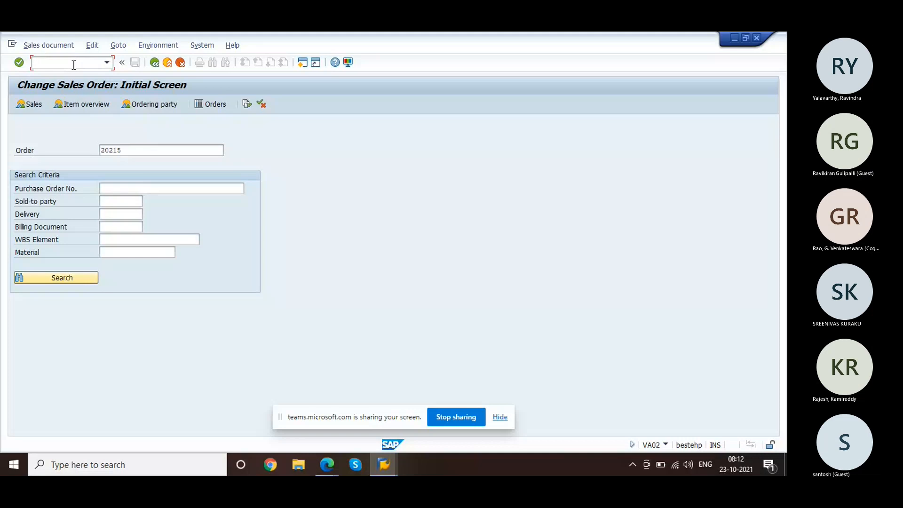
text(/nie03)
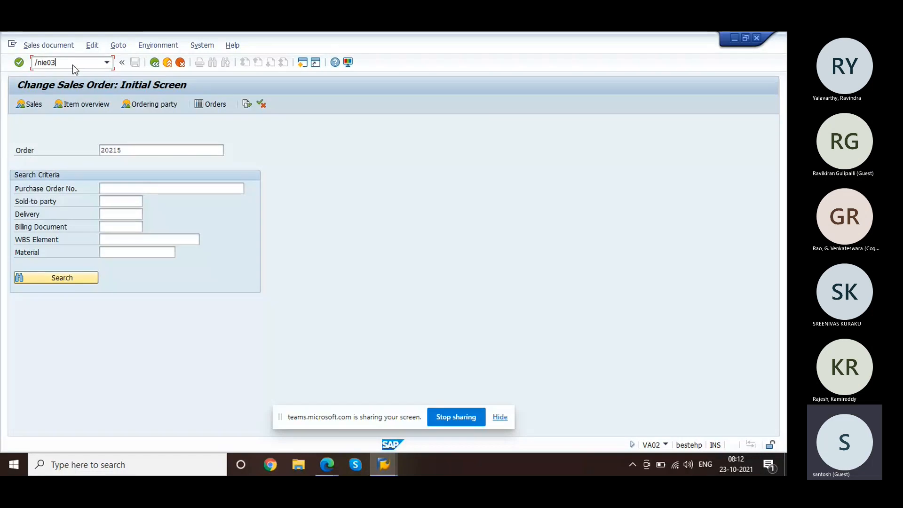
key(Return)
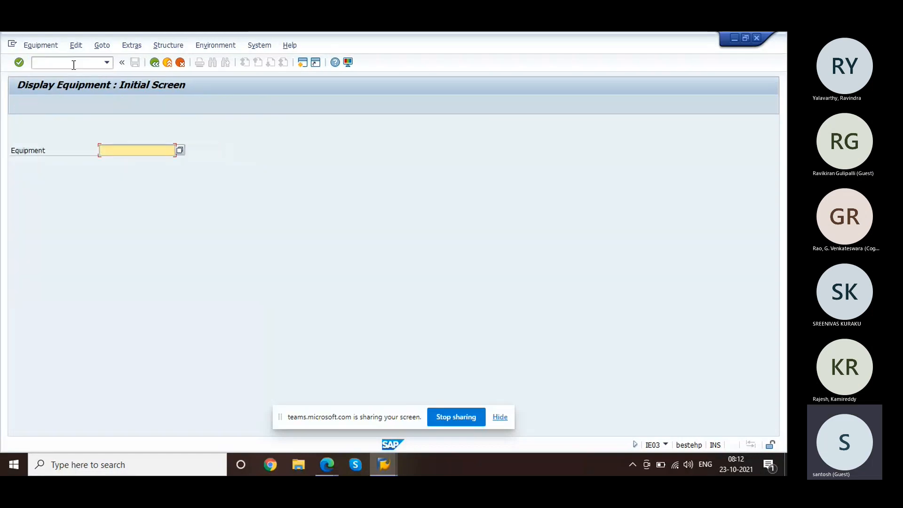
key(Return)
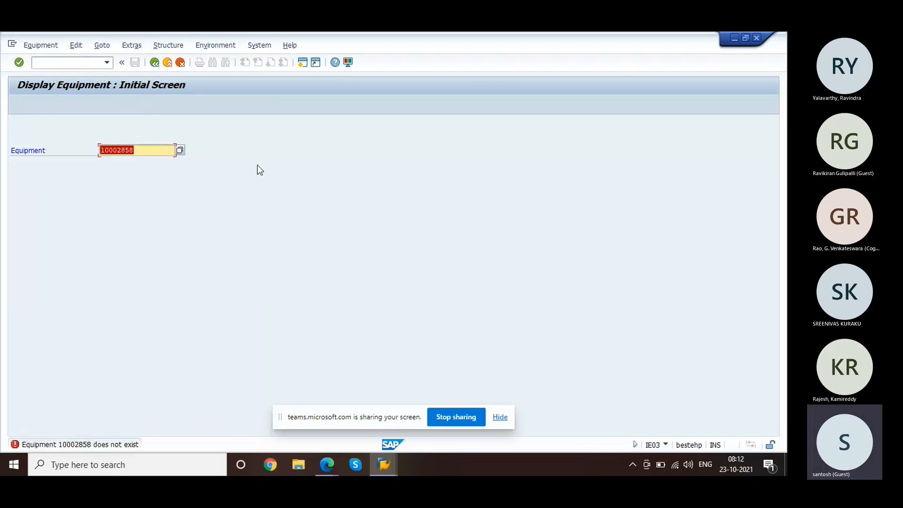
Step: Return to R-1000's serial number list
key(alt+Tab)
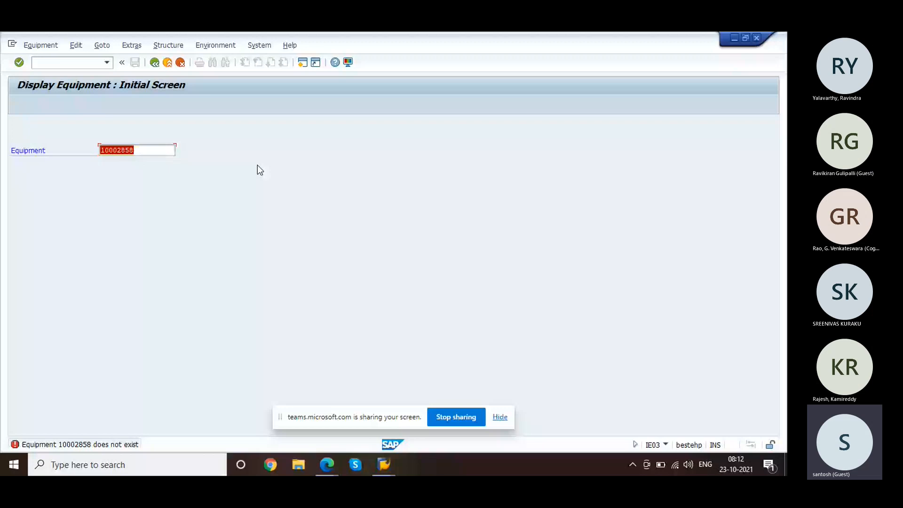
key(alt+Tab)
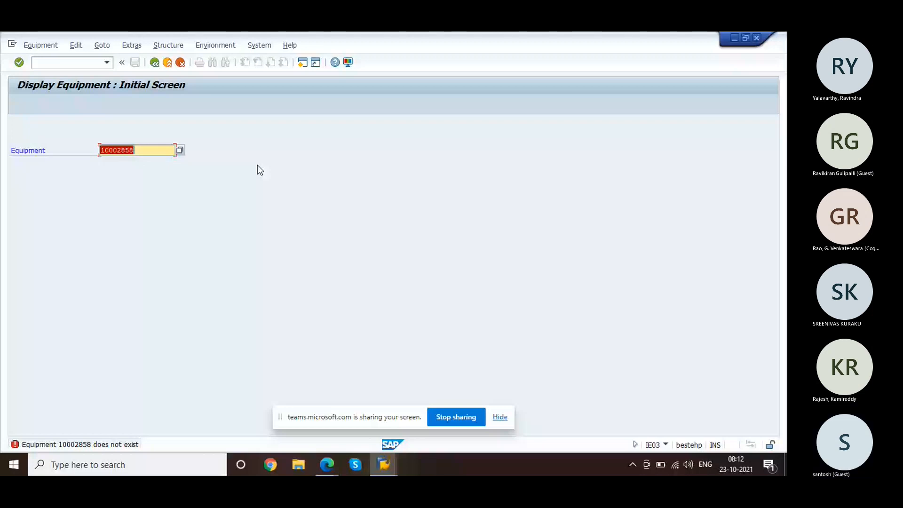
key(alt+Tab)
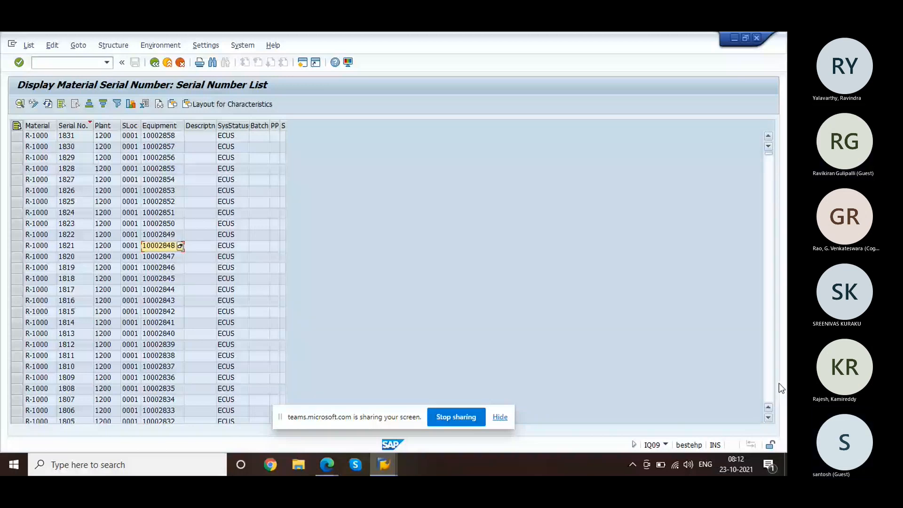
click(768, 391)
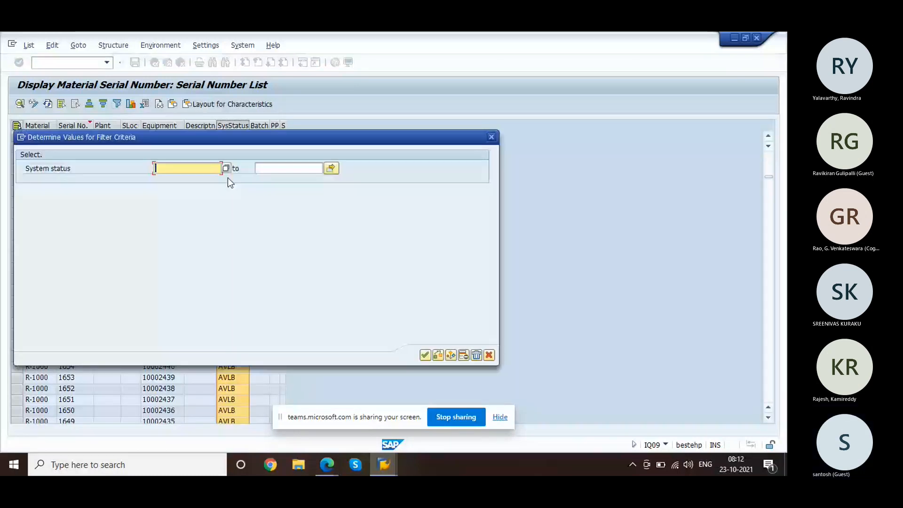
Step: Filter the serial list to system status ECUS and scroll to the bottom
text(ECUS)
key(Return)
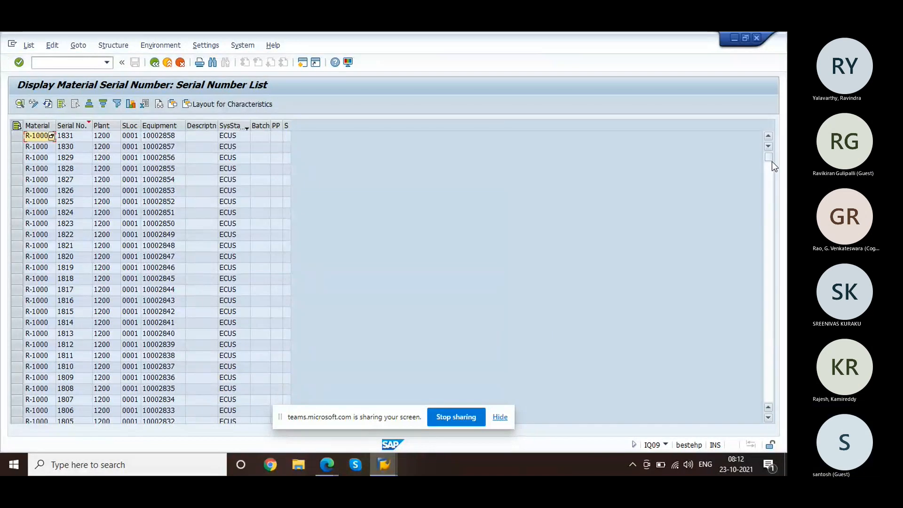
drag(769, 159, 769, 407)
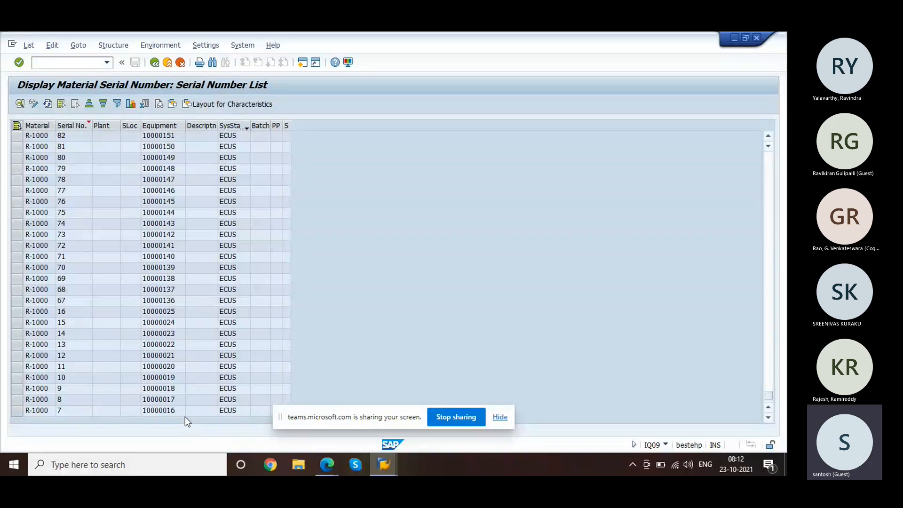
Step: Open equipment 10000016 from the last row, find it nonexistent, and return to the list
click(168, 412)
click(168, 413)
double_click(167, 413)
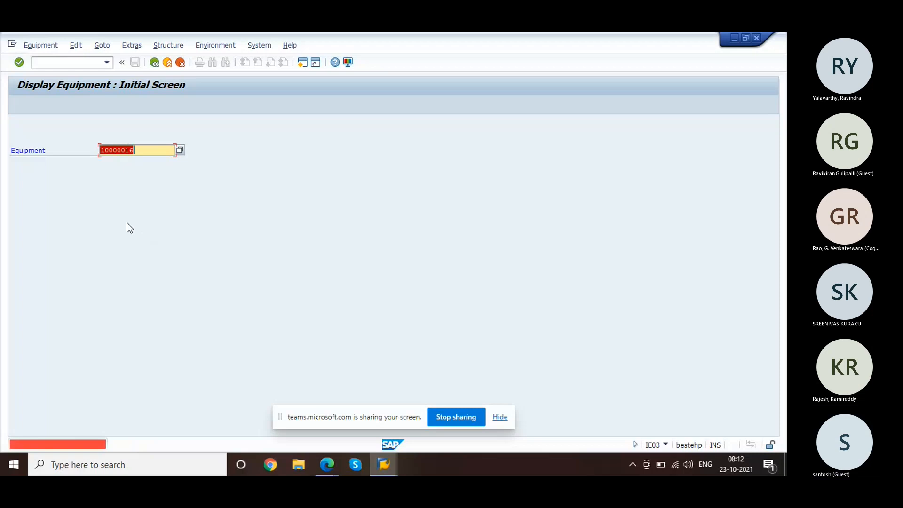
click(50, 64)
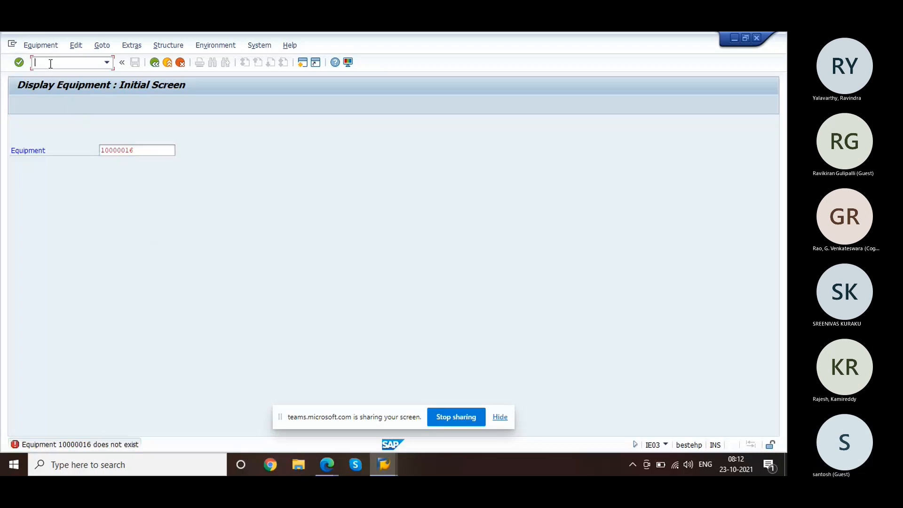
click(153, 63)
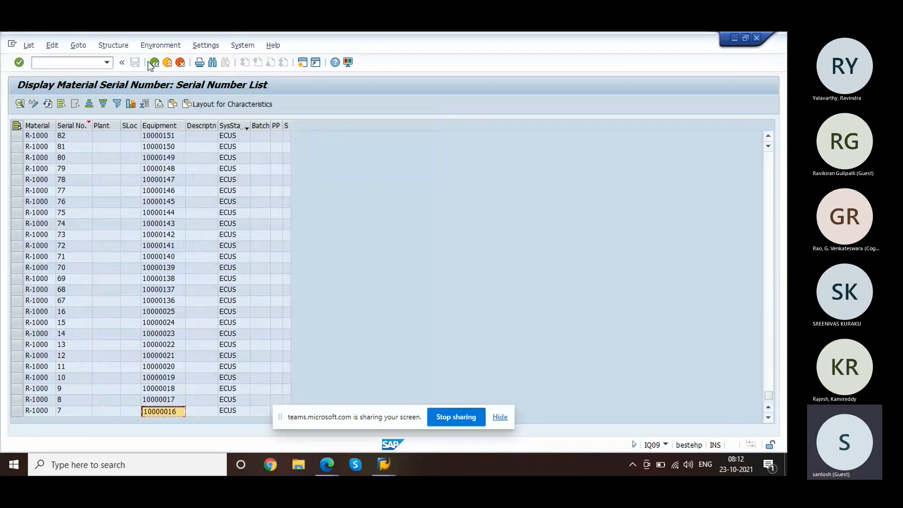
Step: Go back and open the equipment selection transaction with /nih10
click(154, 62)
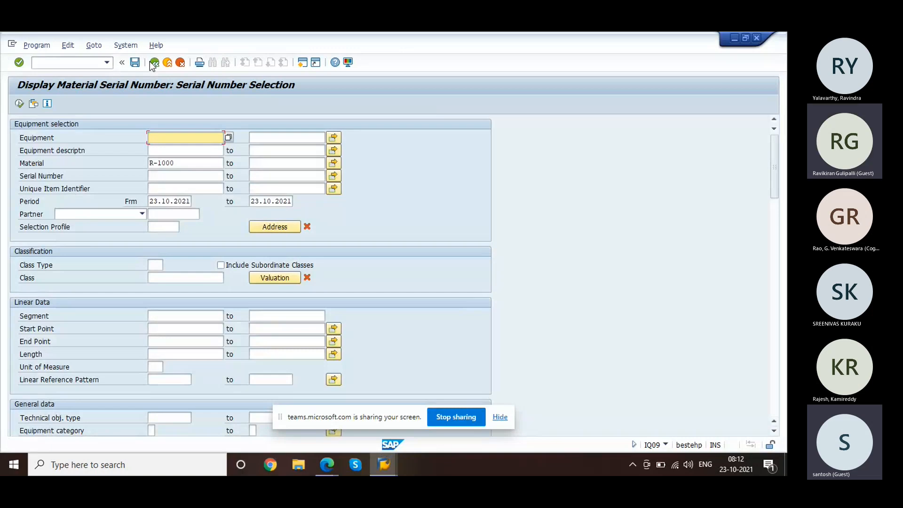
click(77, 63)
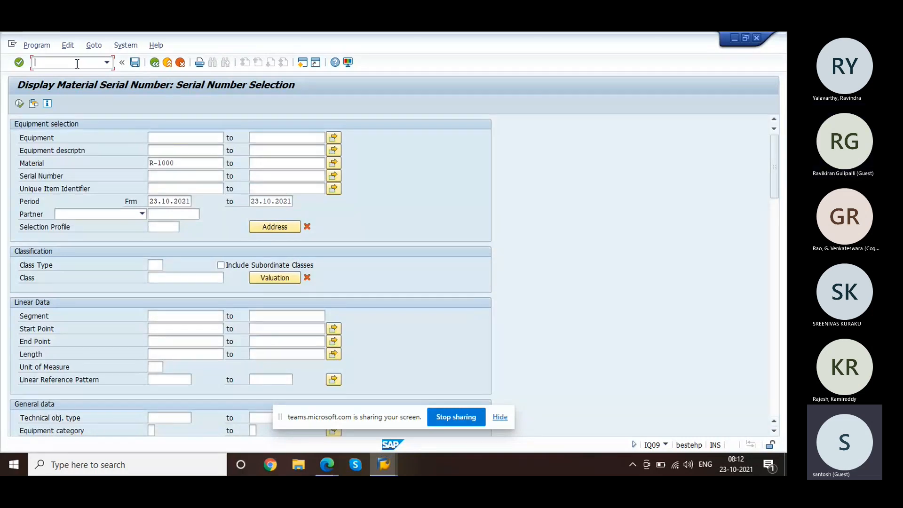
text(/nih10)
key(Return)
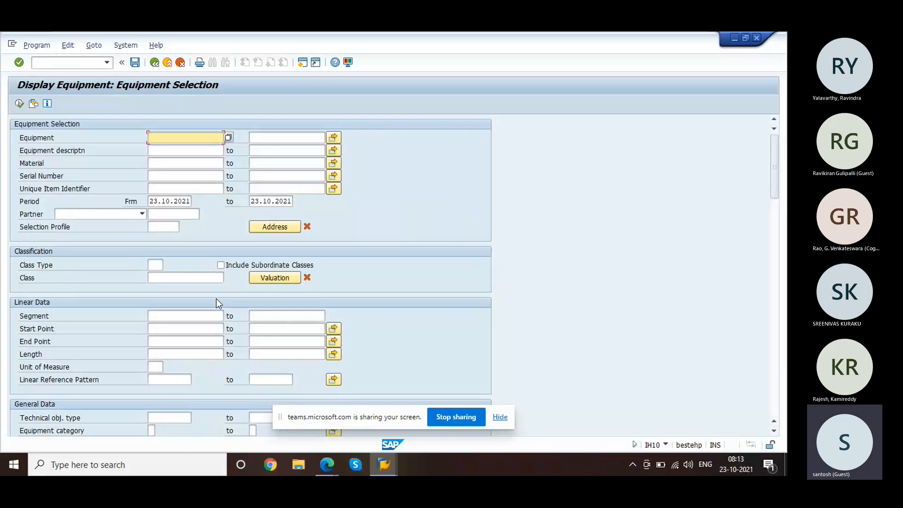
Step: Try class type S on the equipment selection screen, then clear the entry
click(161, 264)
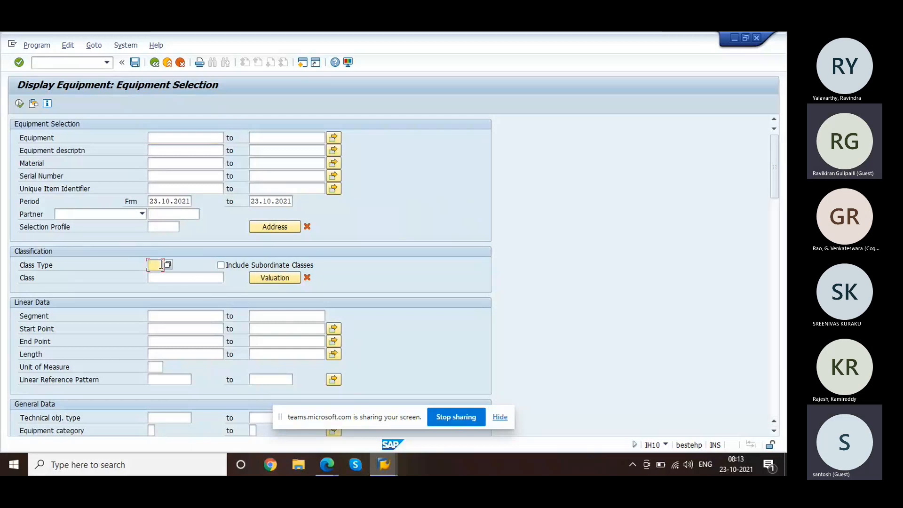
text(S)
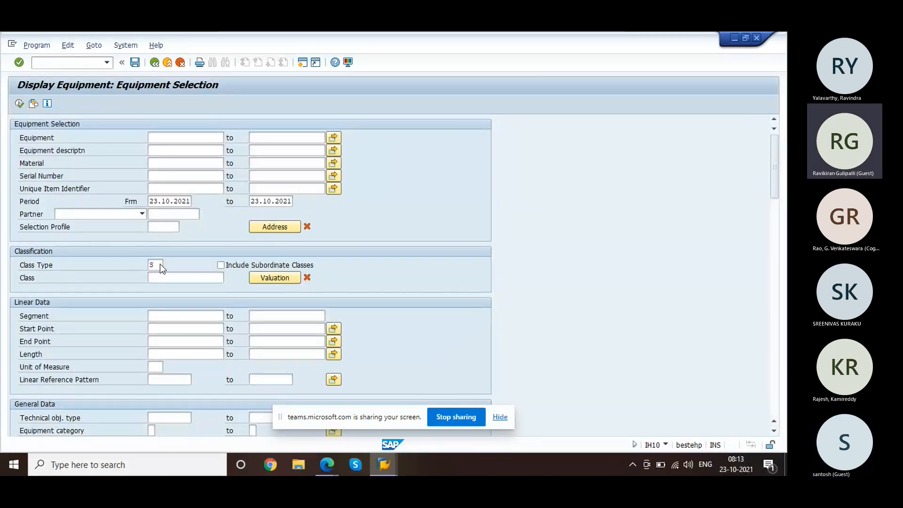
key(Return)
click(162, 265)
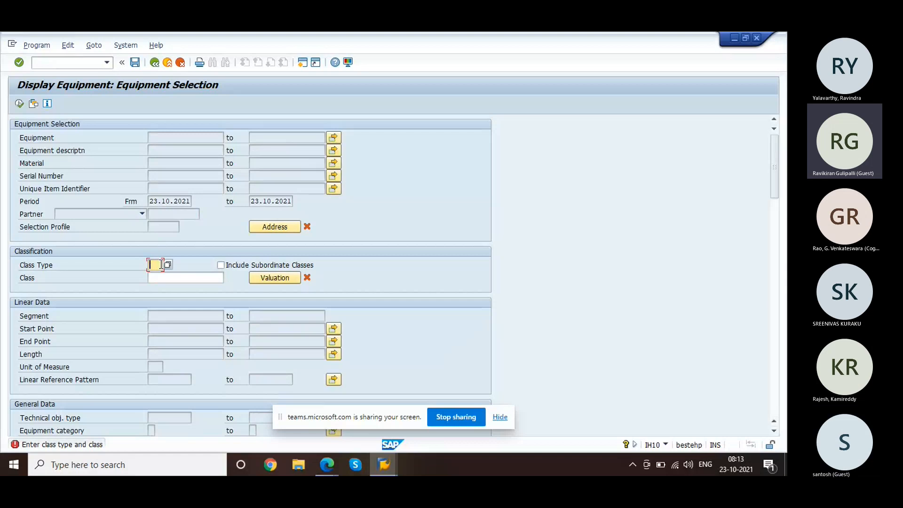
key(BackSpace)
click(641, 311)
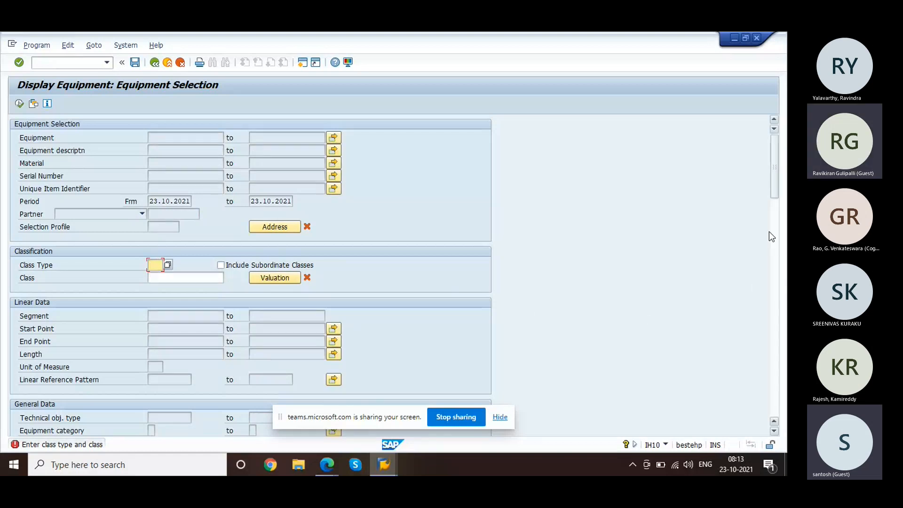
Step: Switch SAP windows and open sales order 20215 for changing with /nva02
key(alt+Tab)
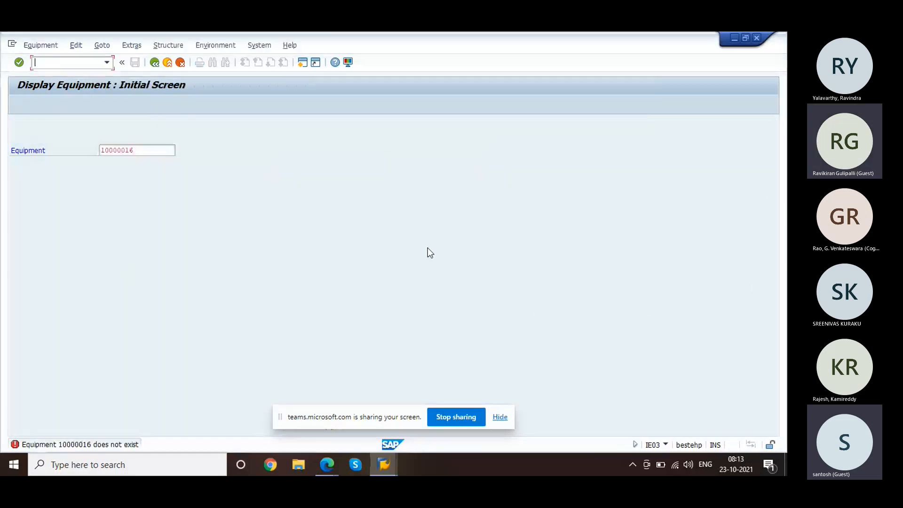
key(alt+Tab)
key(alt+Tab)
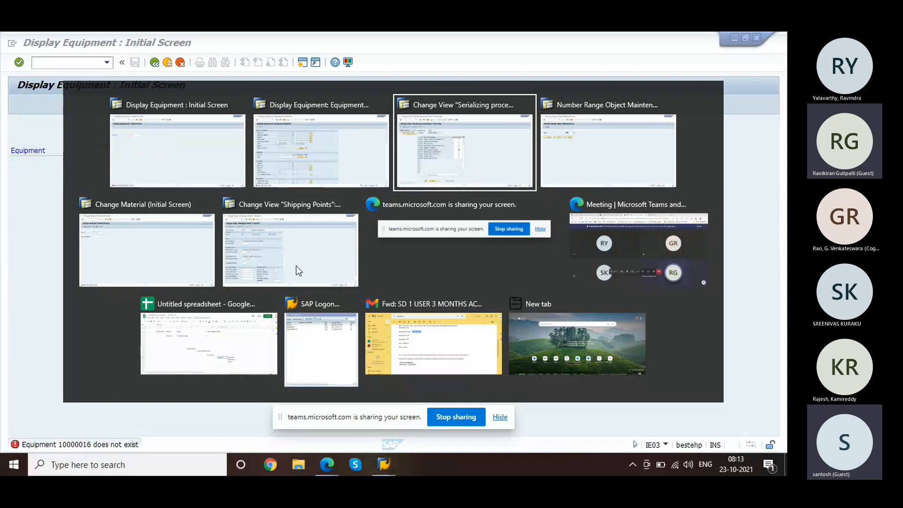
key(alt+Tab)
key(alt+Tab)
key(alt+Tab)
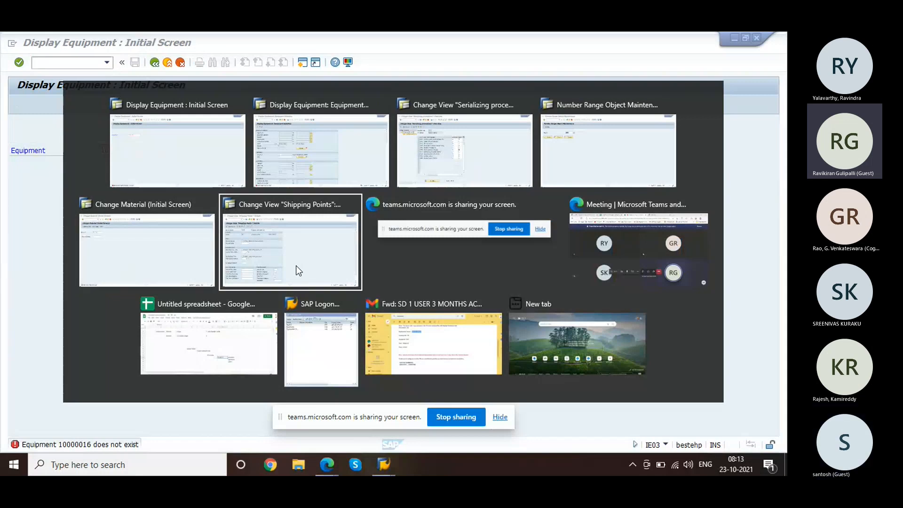
text(/nva02)
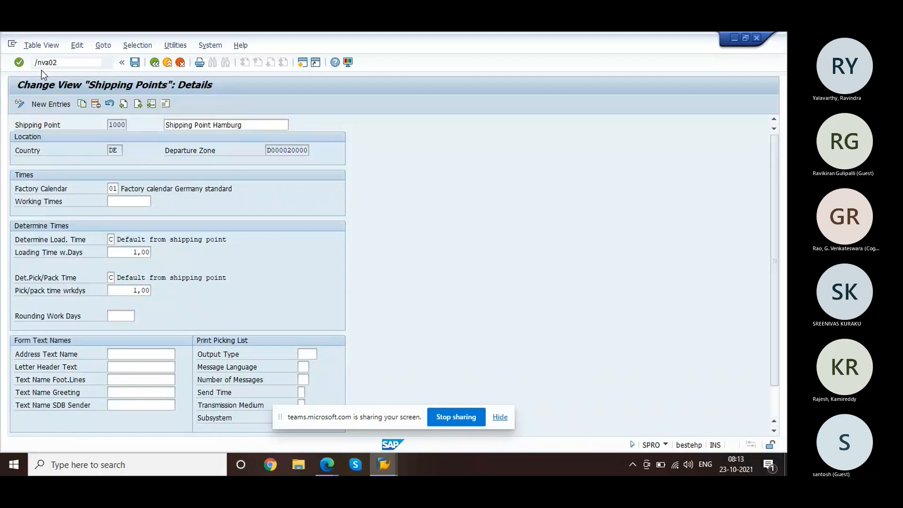
key(Return)
key(Return)
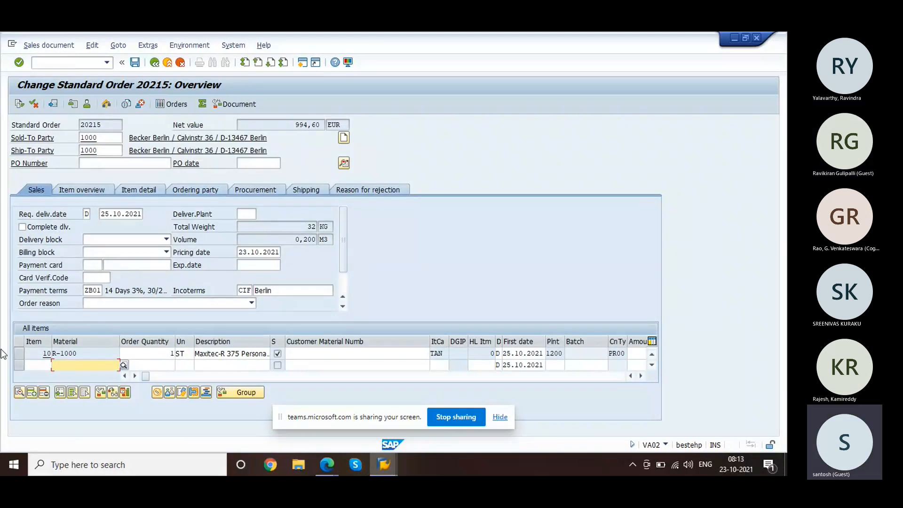
Step: Review item 10's R-1000 serial number 1234 under Extras, keeping 1234 after trying auto-generation
click(18, 353)
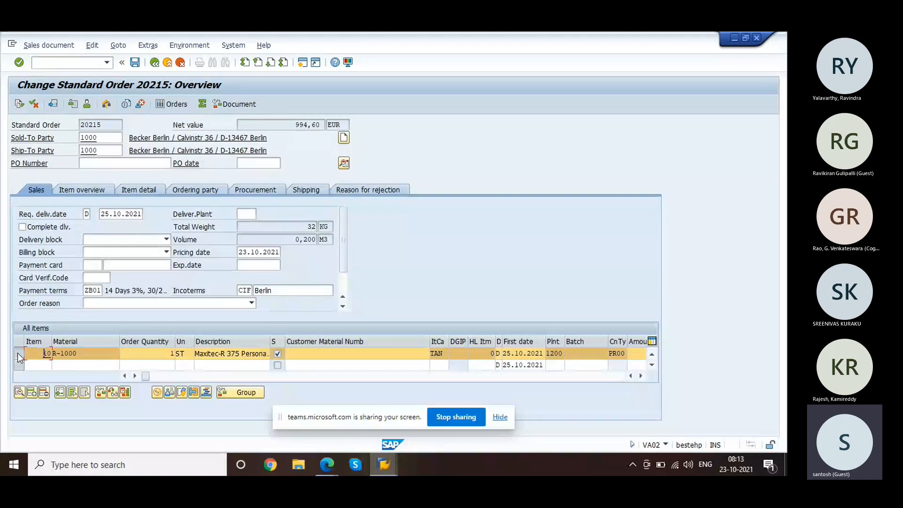
click(150, 46)
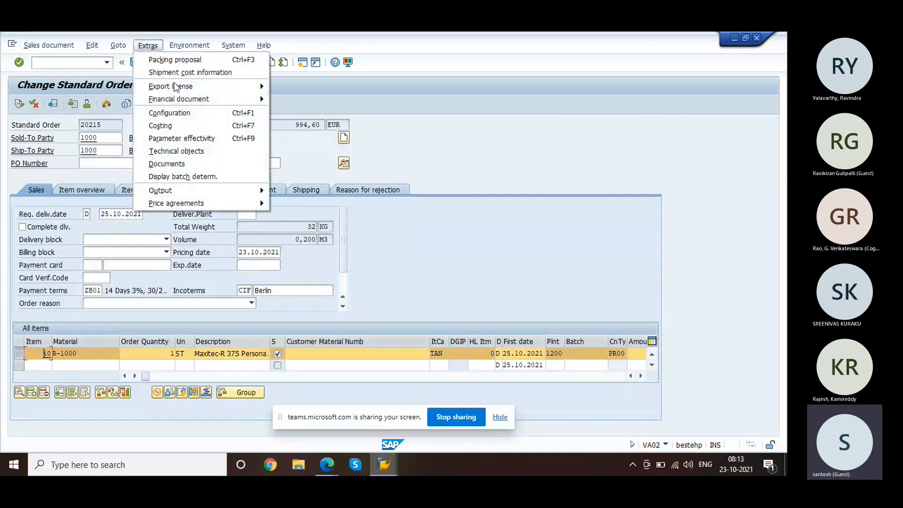
click(193, 148)
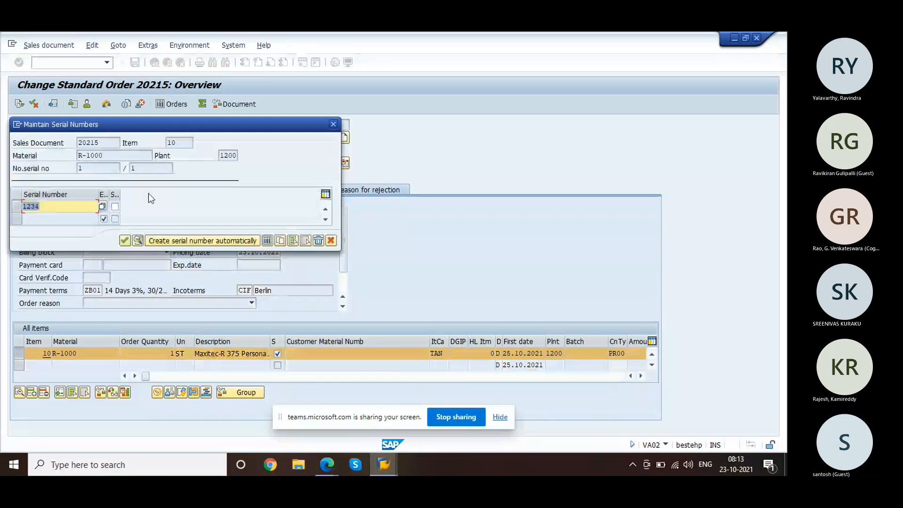
click(125, 240)
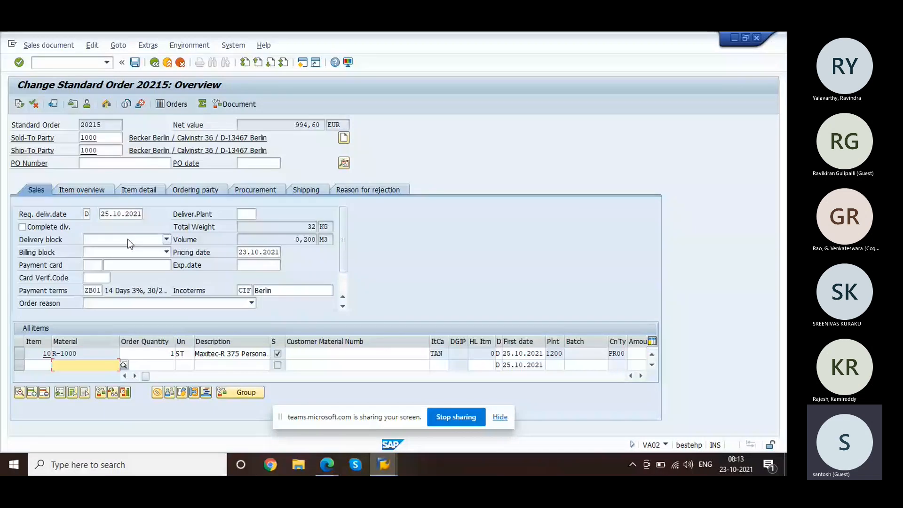
click(154, 45)
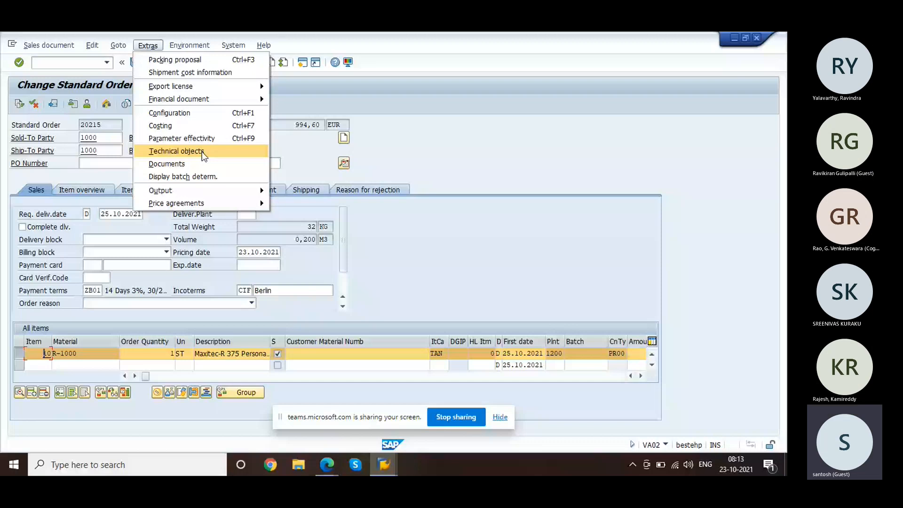
click(202, 152)
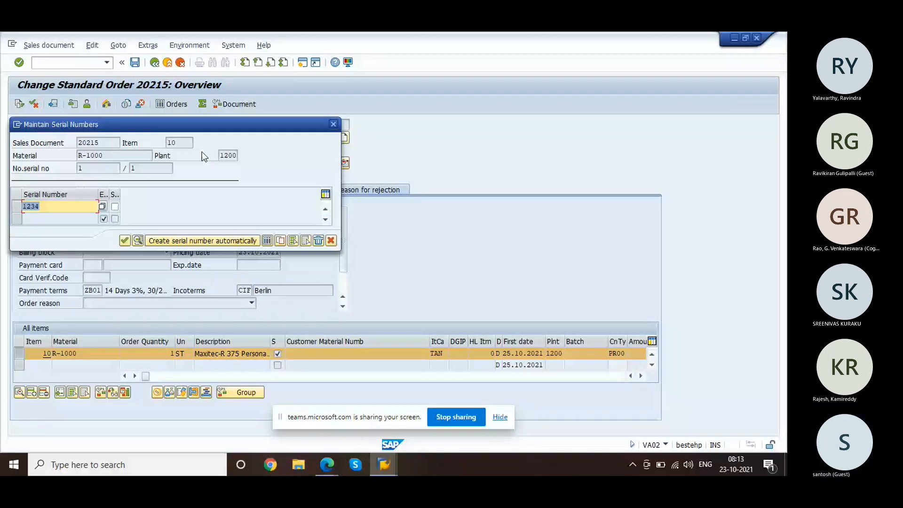
click(245, 242)
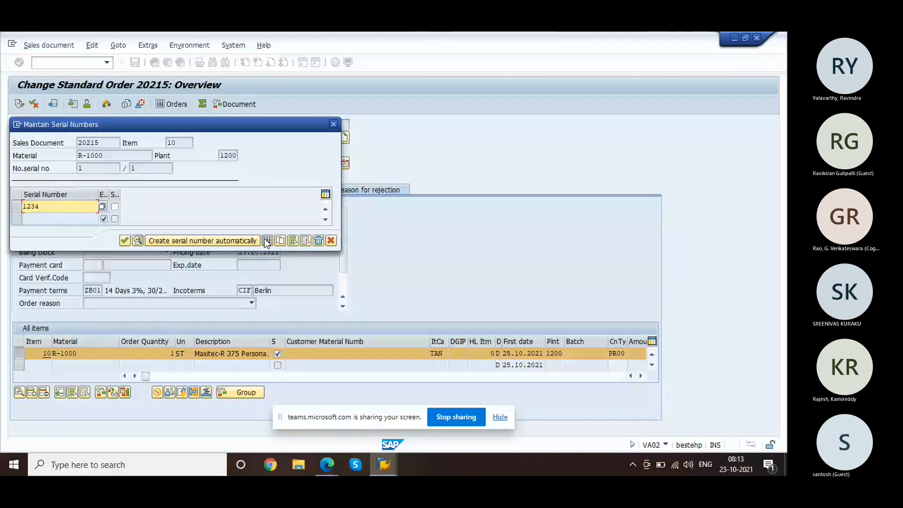
click(124, 241)
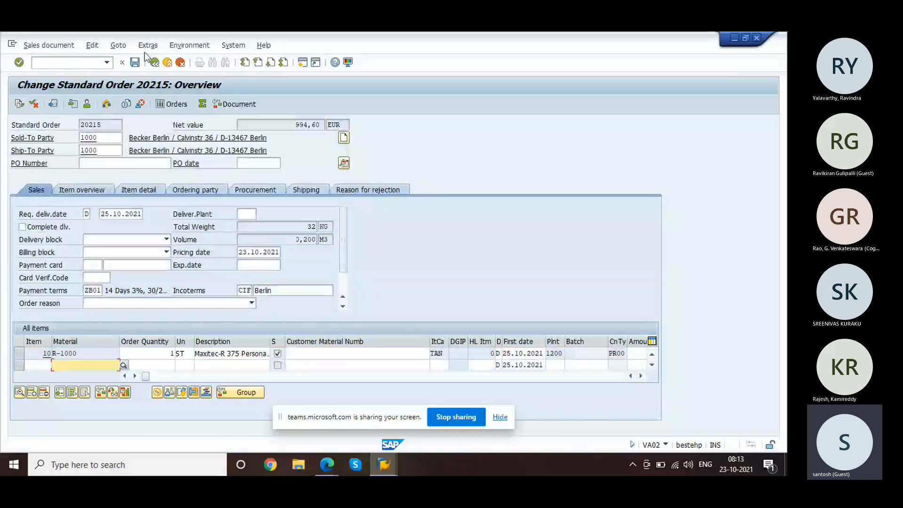
Step: Reopen item 10's serial numbers and close the dialog, discarding the changes
click(148, 45)
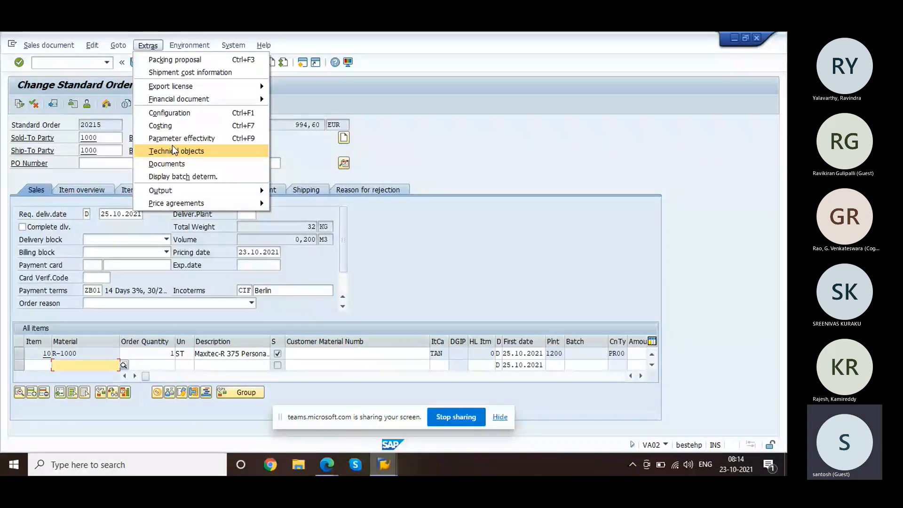
click(172, 146)
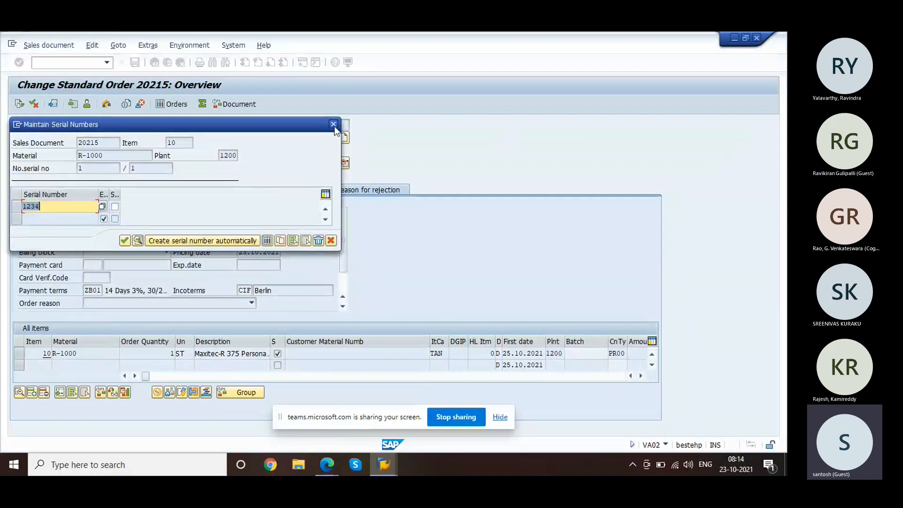
click(333, 124)
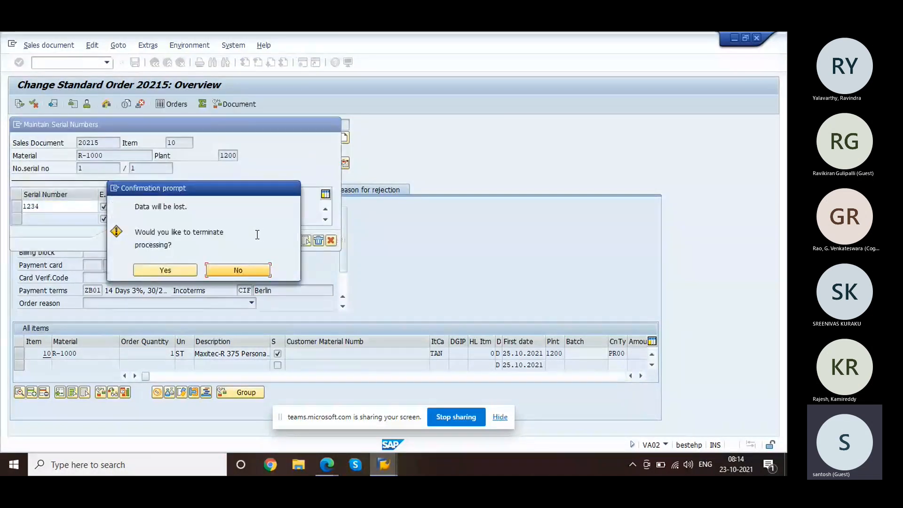
click(169, 272)
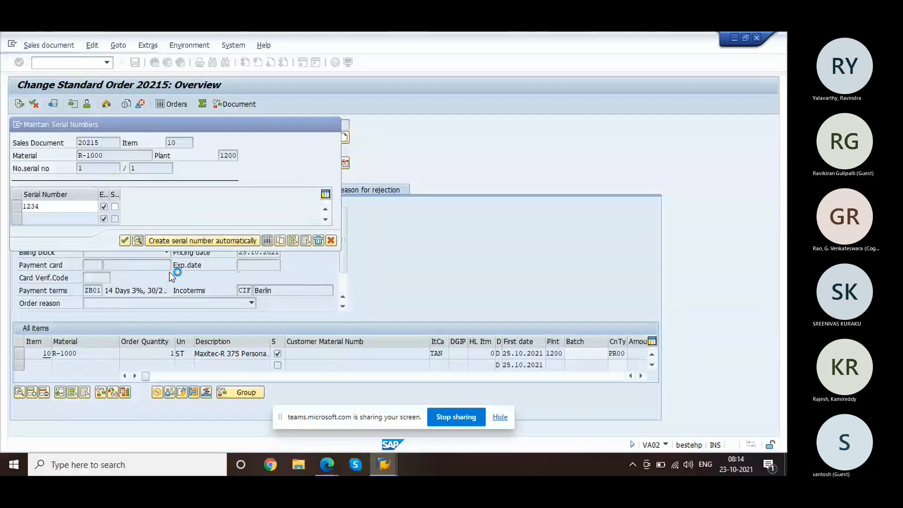
key(alt+Tab)
key(alt+Tab)
key(alt+Tab)
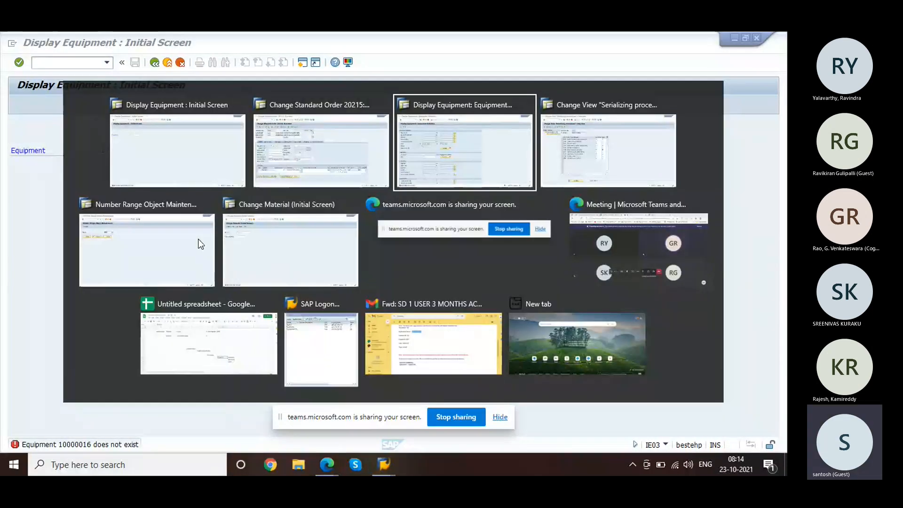
key(alt+Tab)
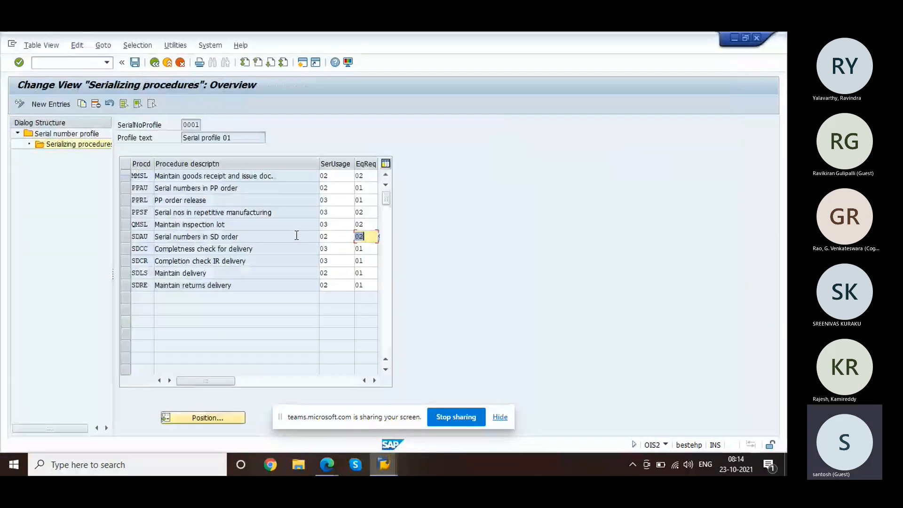
Step: Set serial usage for the SDAU procedure to 04 Automatic and save
click(335, 236)
click(358, 237)
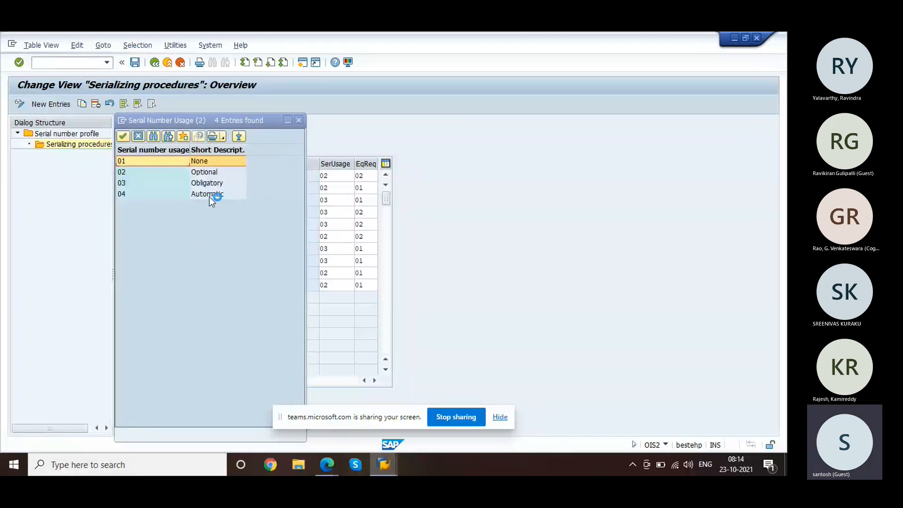
double_click(209, 196)
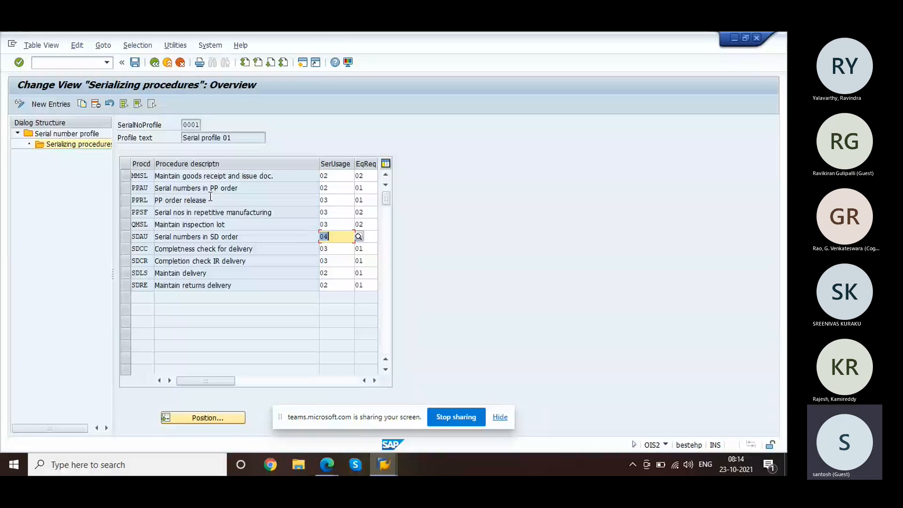
click(209, 200)
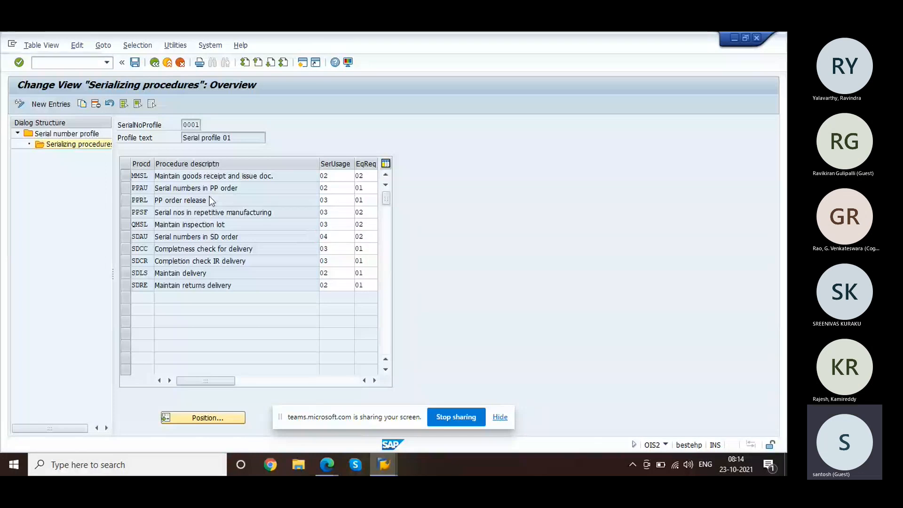
key(ctrl+s)
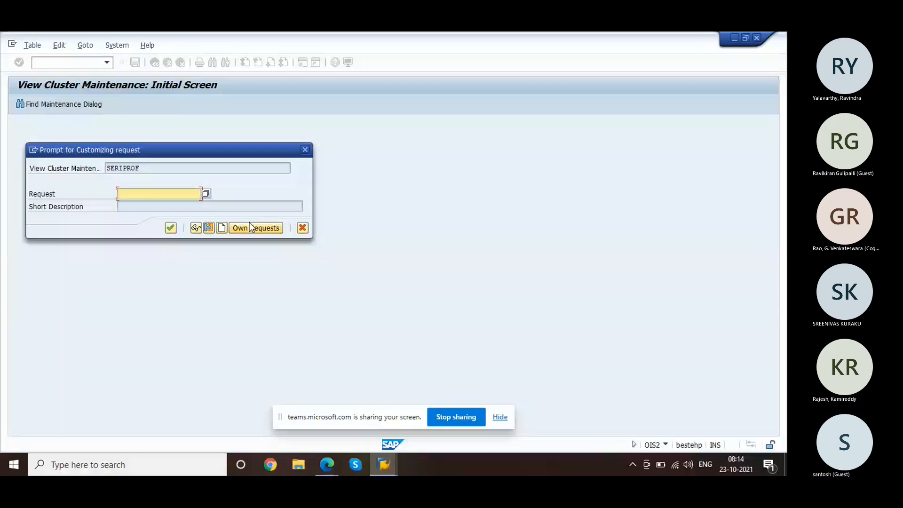
Step: Record the change in a new customizing request described 'ECC Test'
click(249, 227)
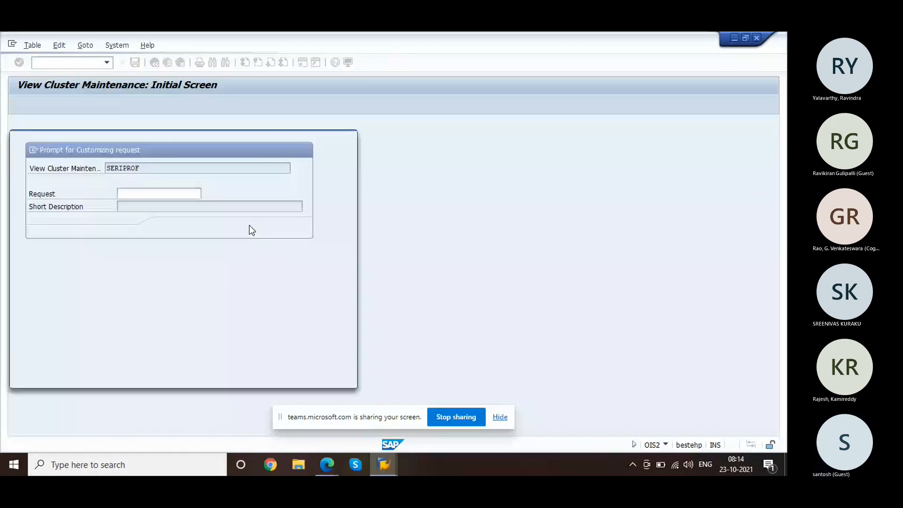
key(Escape)
click(220, 229)
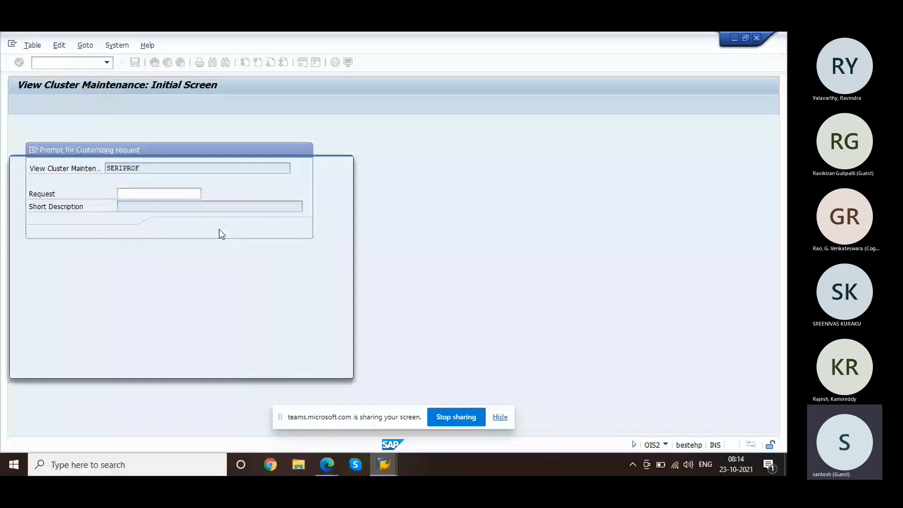
text(ECC Te)
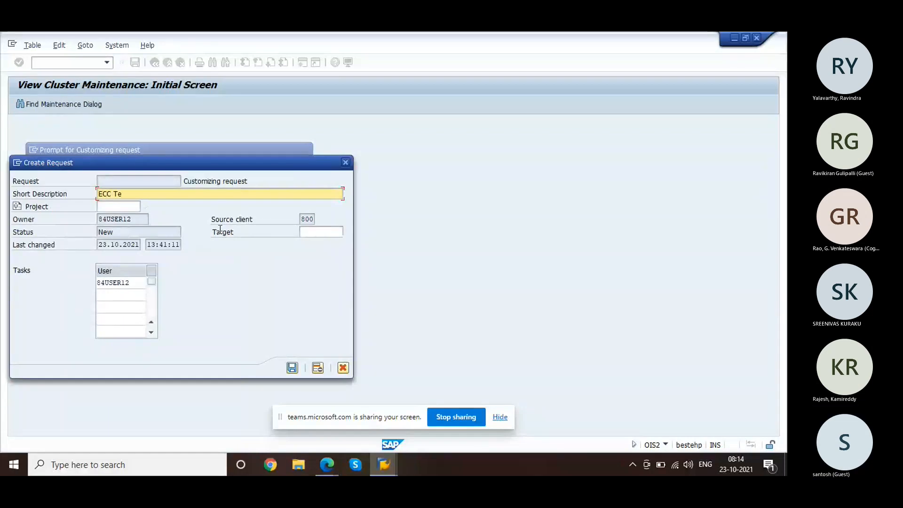
text( t)
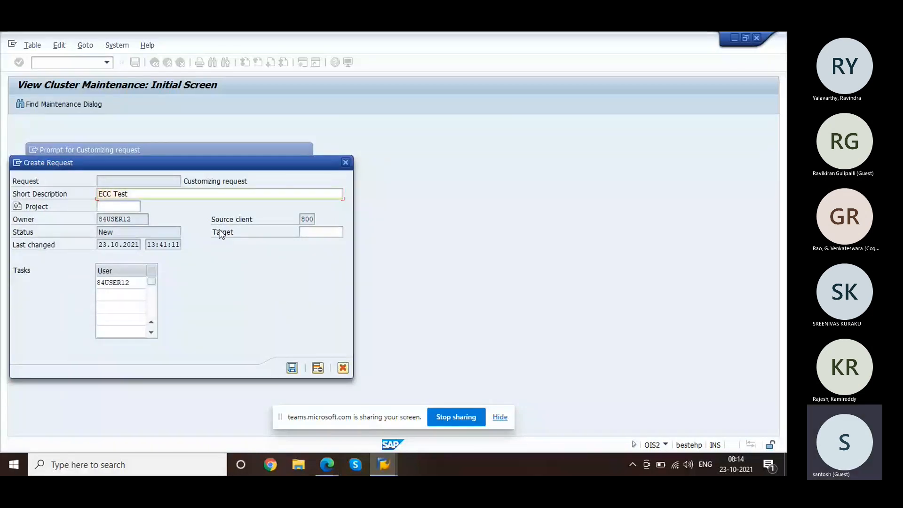
key(Return)
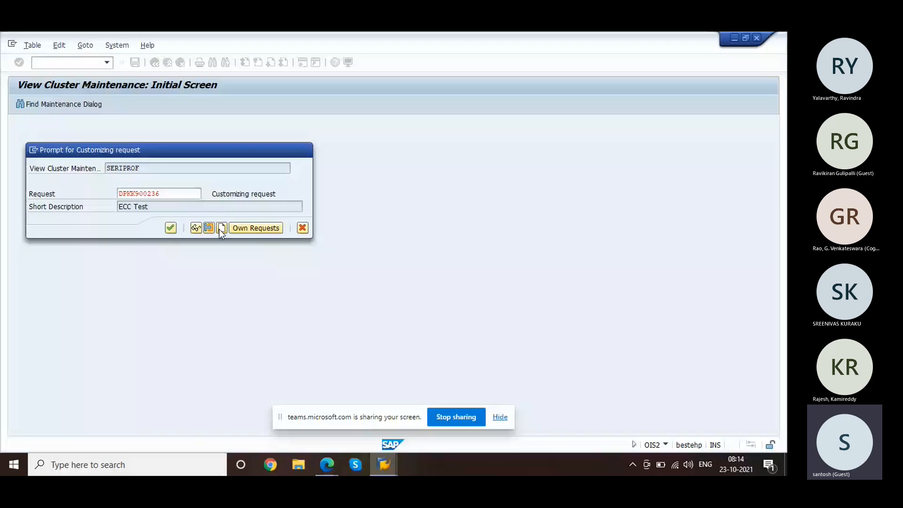
key(Return)
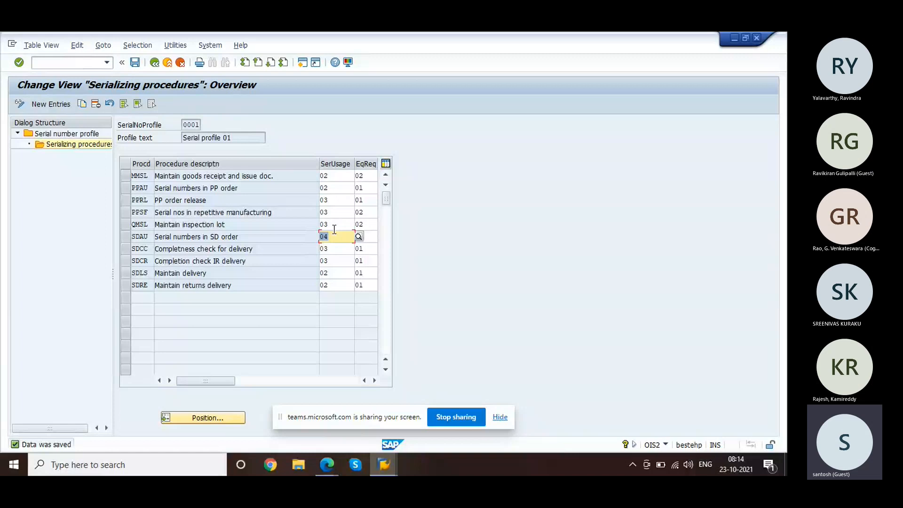
key(alt+Tab)
click(80, 58)
Step: Start a standard order for sold-to party 1000 with PO number 'test 2'
text(/)
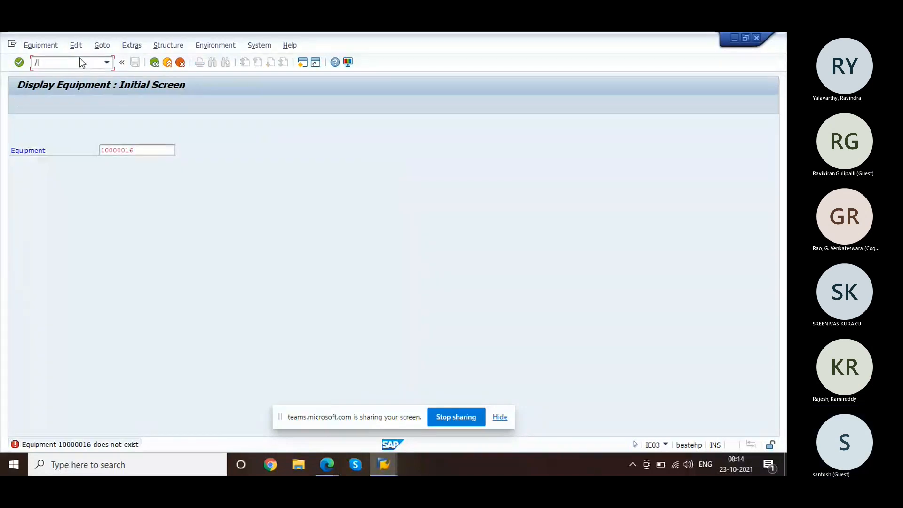
text(nie03)
key(Return)
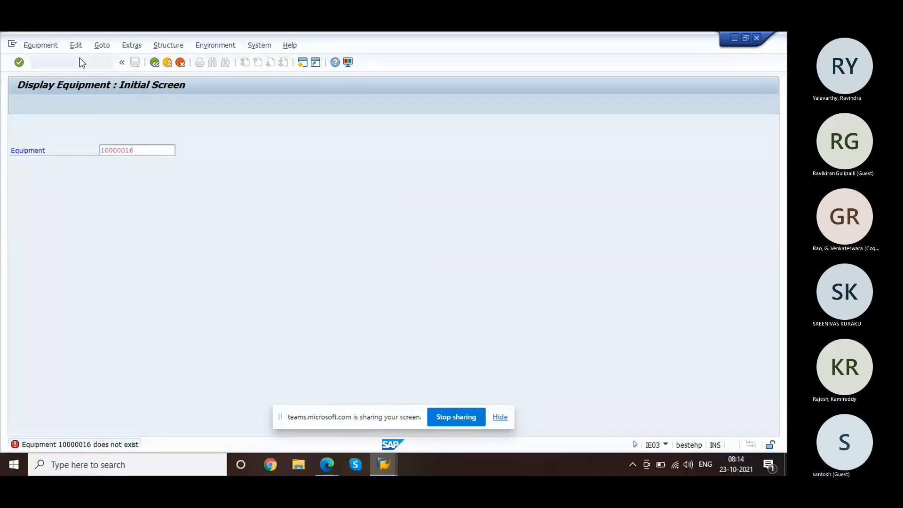
click(140, 105)
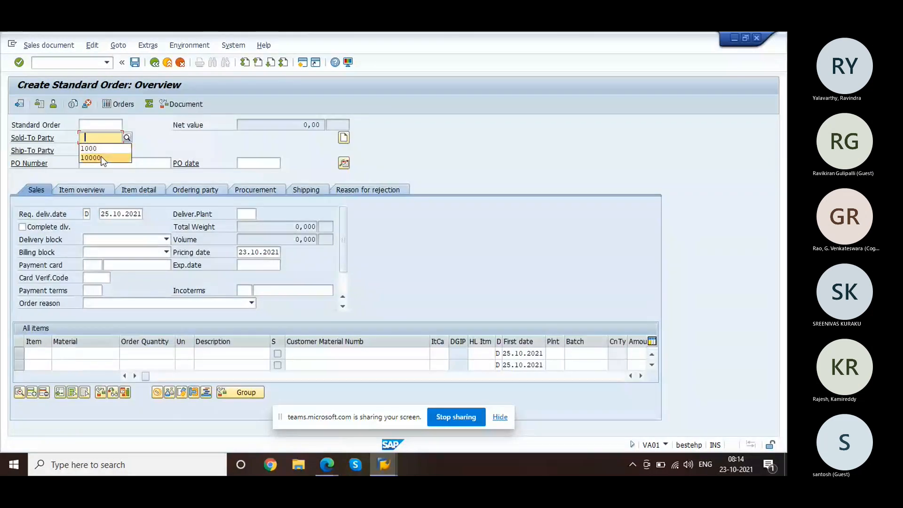
click(90, 148)
click(96, 163)
text(test 2)
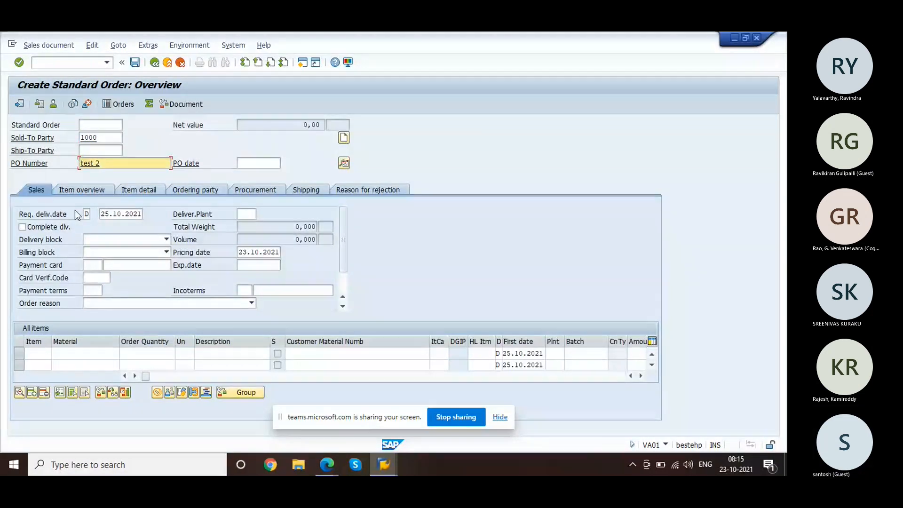
Step: Add one unit of R-1000, accept the proposed ship-to, and save the order
click(73, 352)
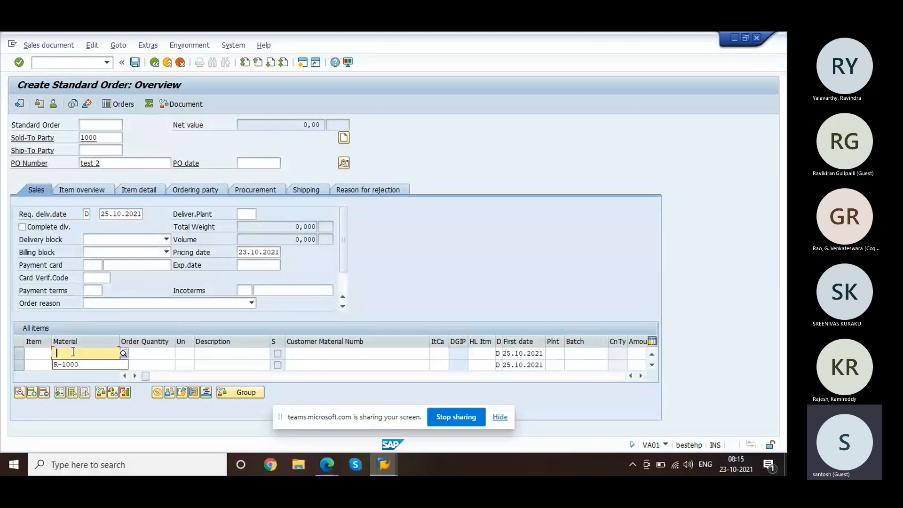
click(76, 362)
key(Tab)
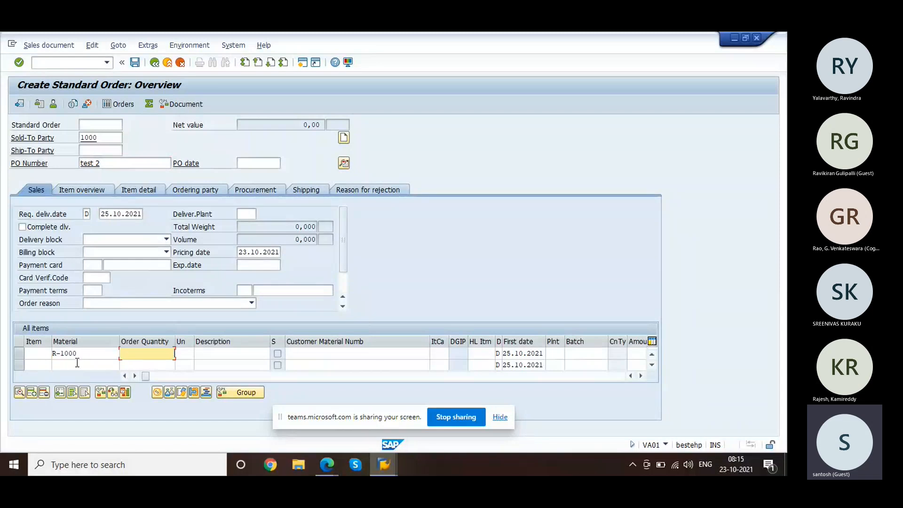
key(Return)
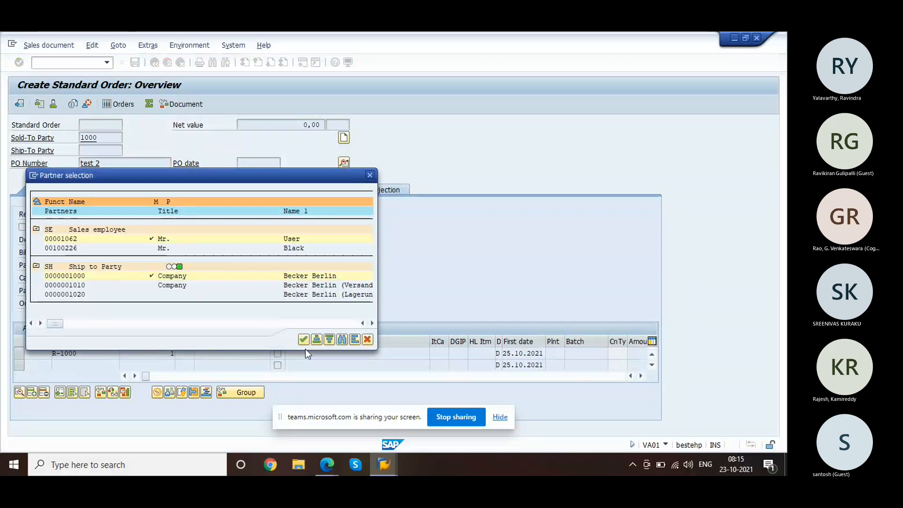
click(302, 341)
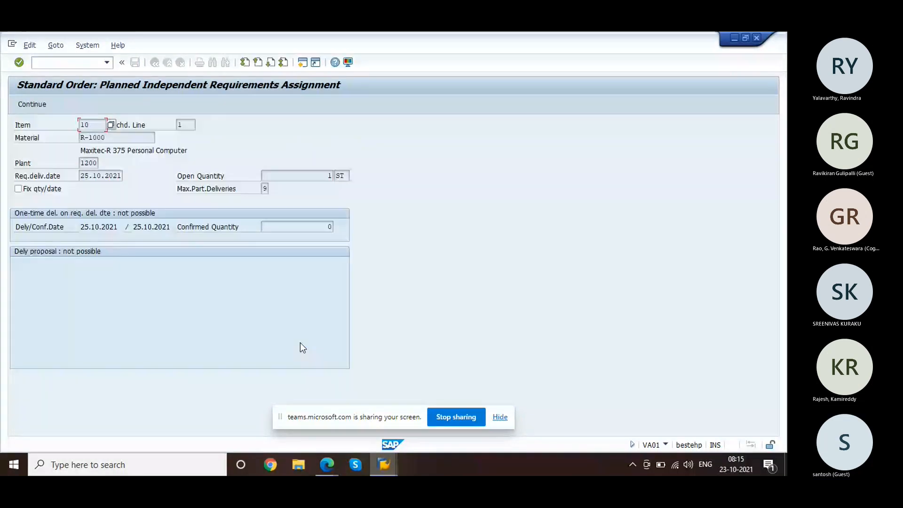
click(32, 100)
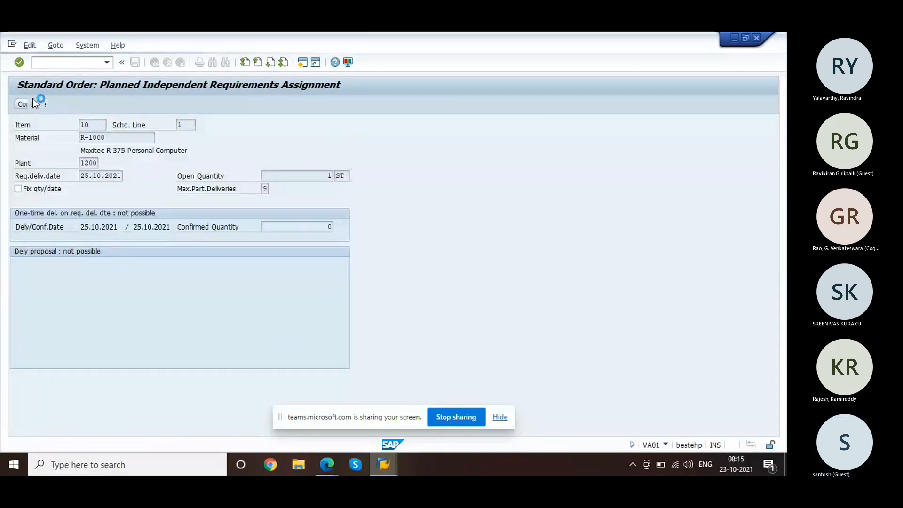
click(33, 100)
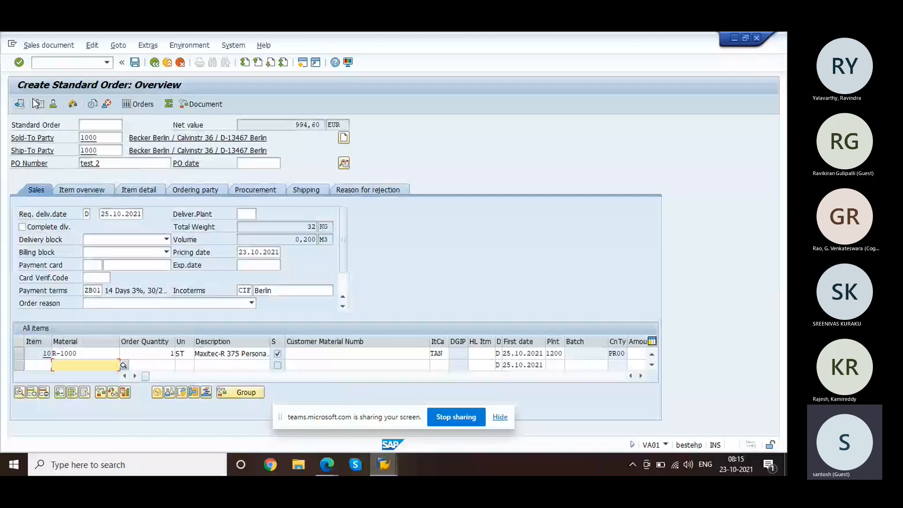
click(135, 64)
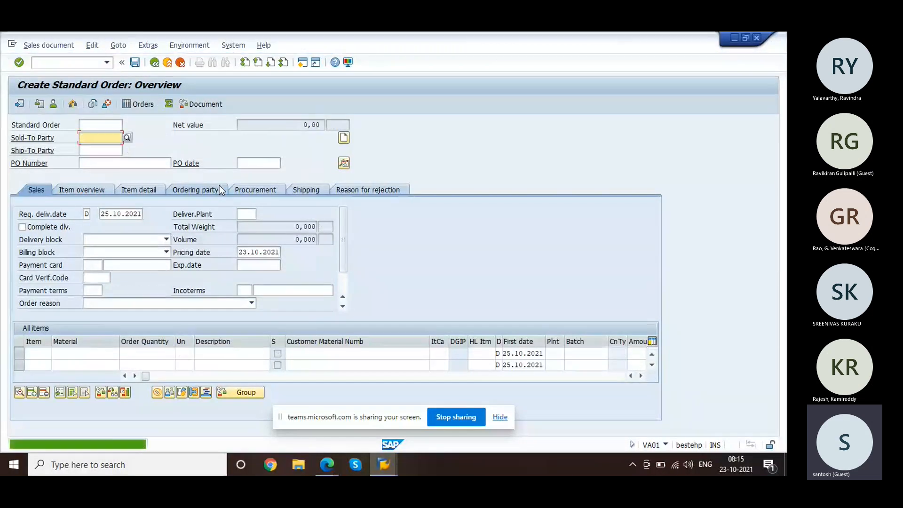
Step: From the order 20215 session, launch the IQ09 serial number list selection
click(83, 63)
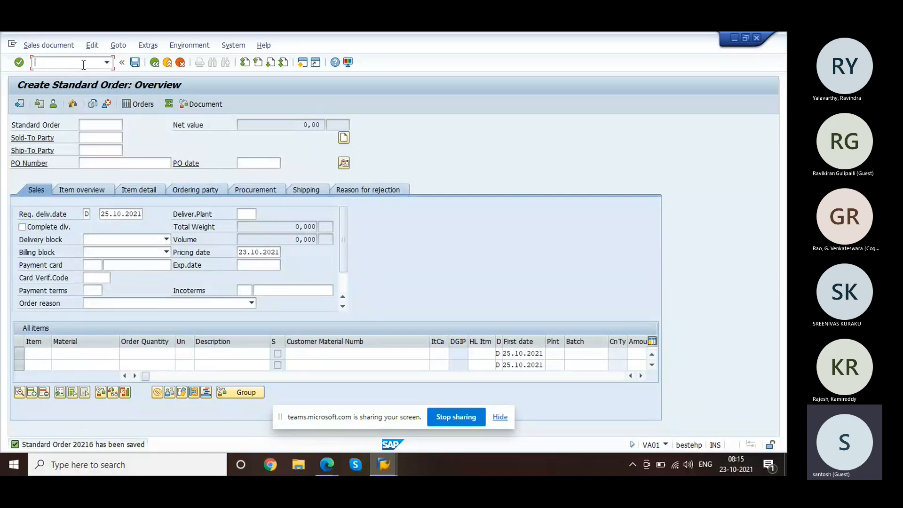
text(/nva02)
key(Return)
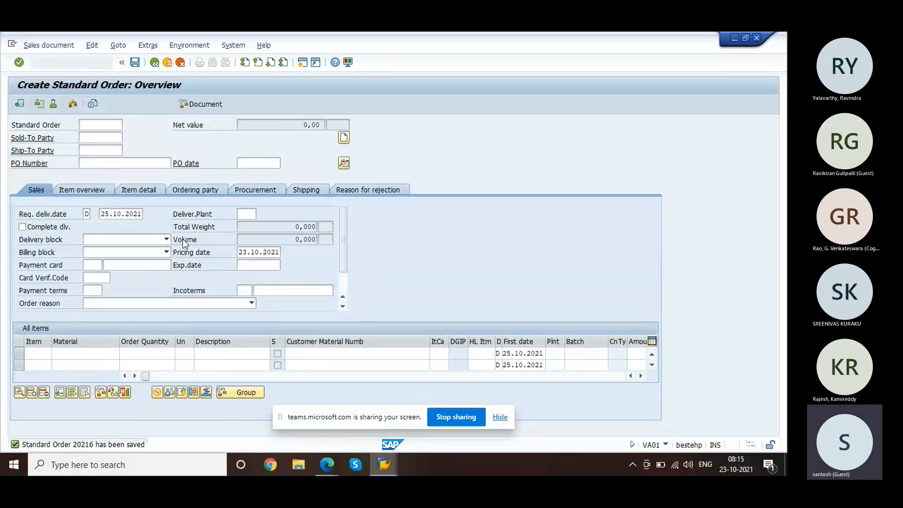
key(alt+Tab)
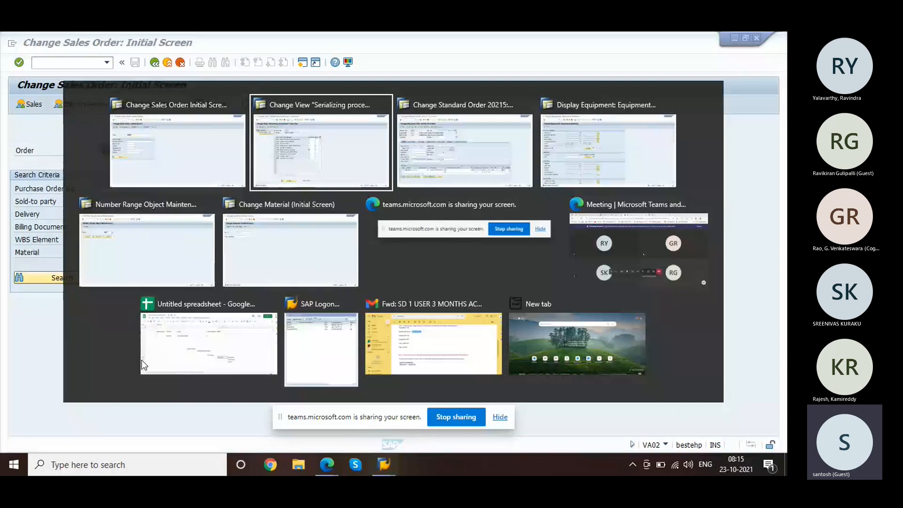
key(alt+Tab)
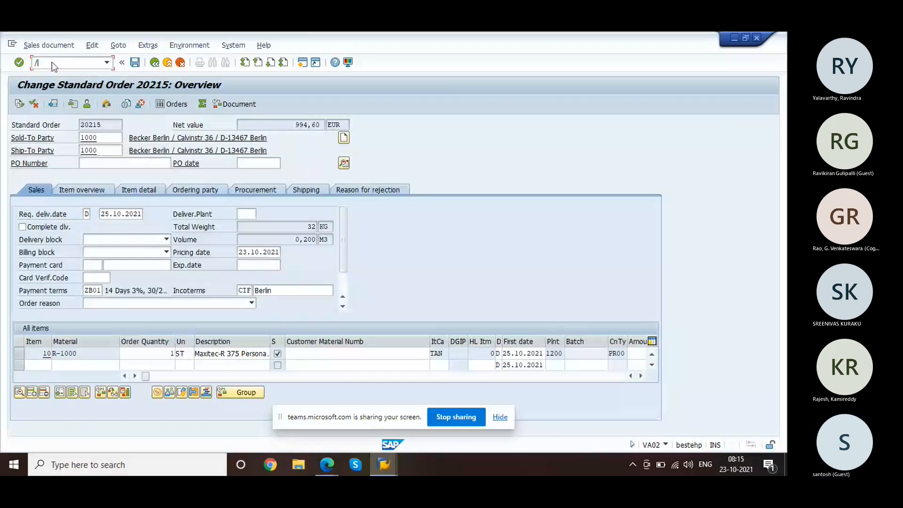
text(iq0)
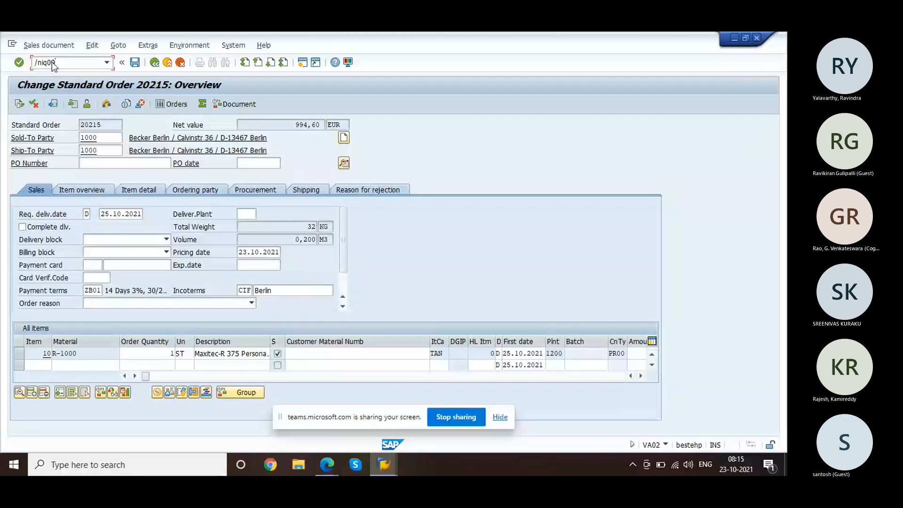
key(Return)
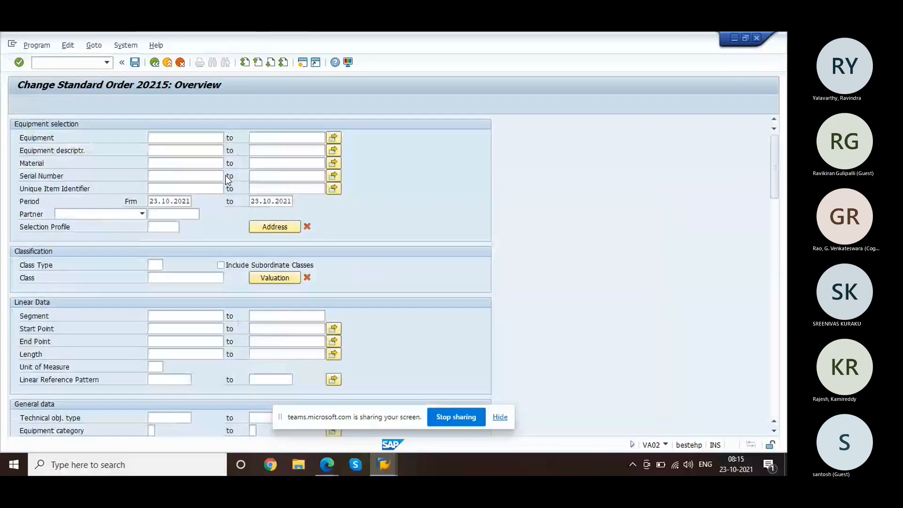
Step: Restrict the serial number search to material R-1000 and equipment category S
click(177, 176)
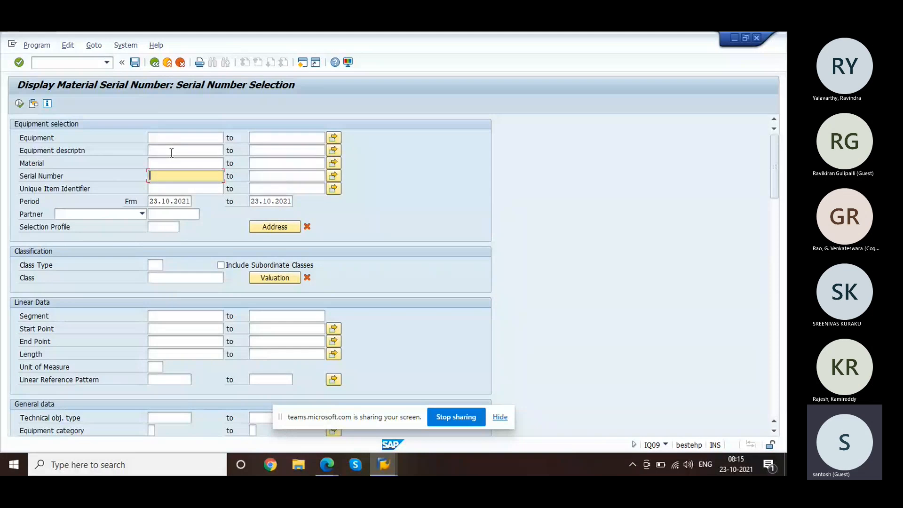
click(172, 163)
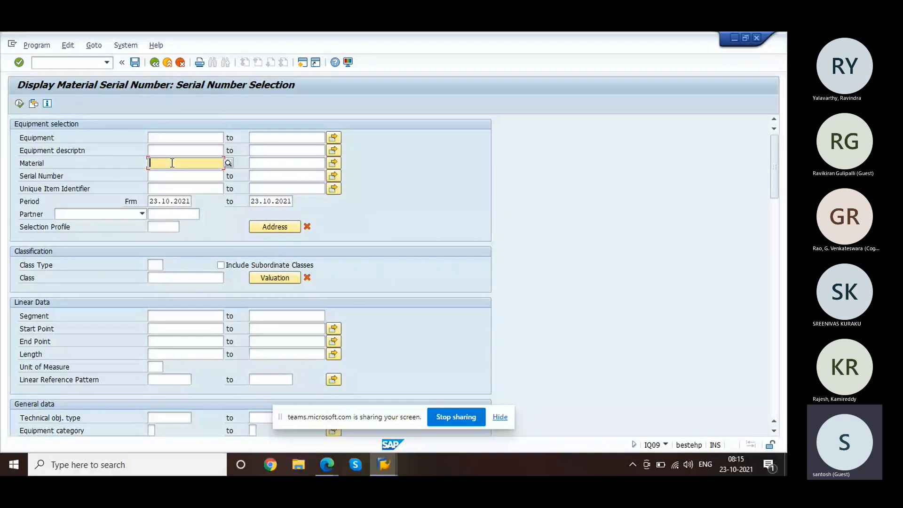
text(r-1000)
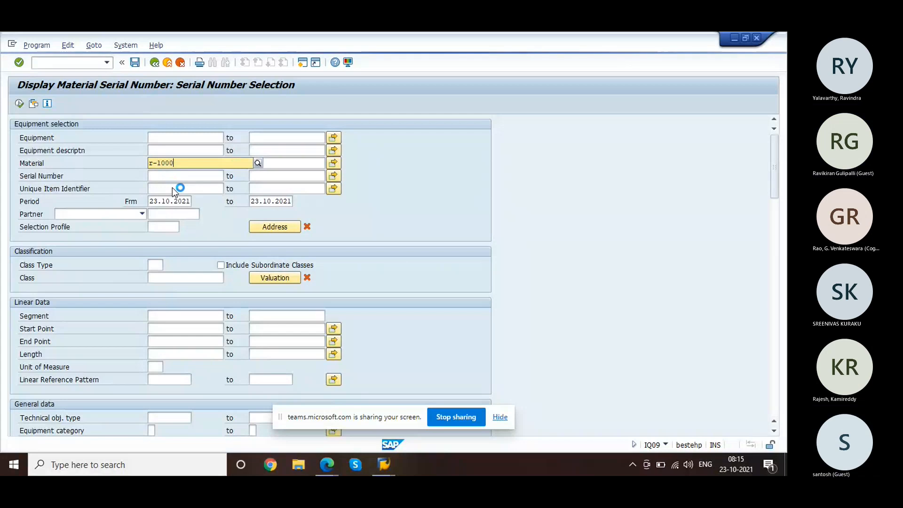
key(F8)
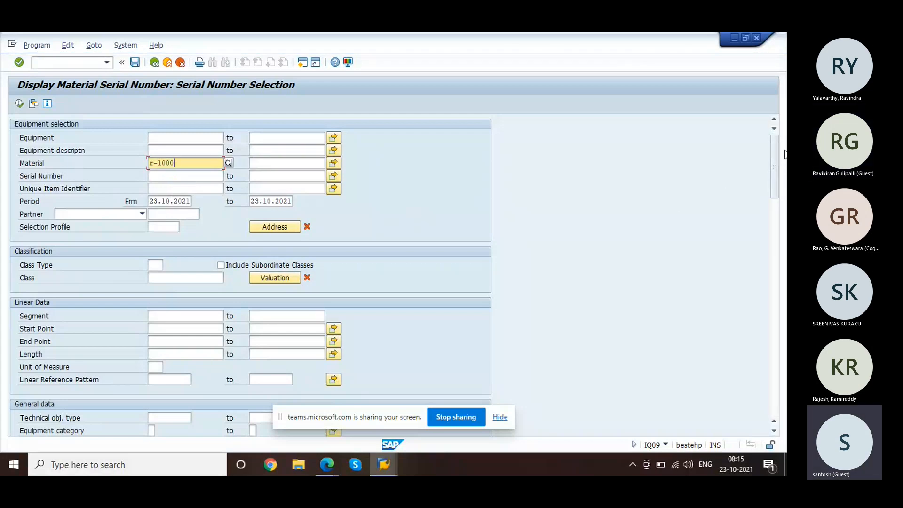
click(173, 227)
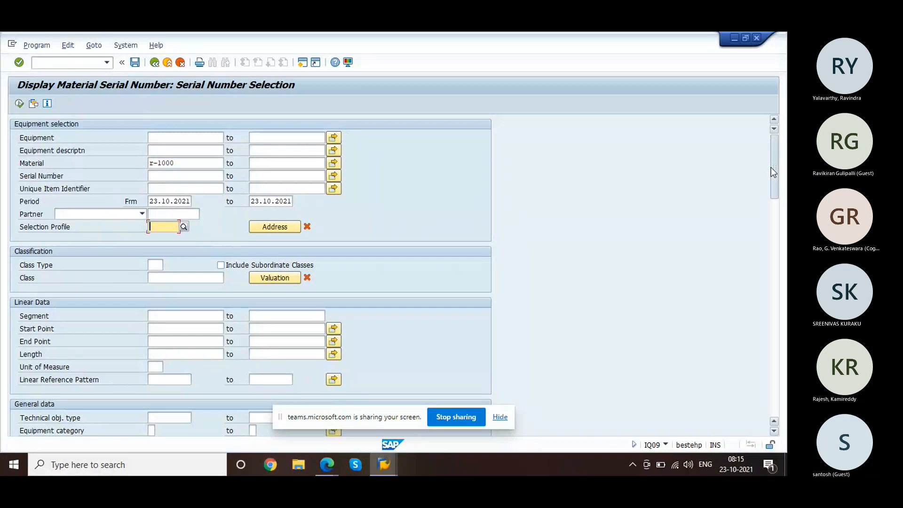
drag(771, 167, 778, 215)
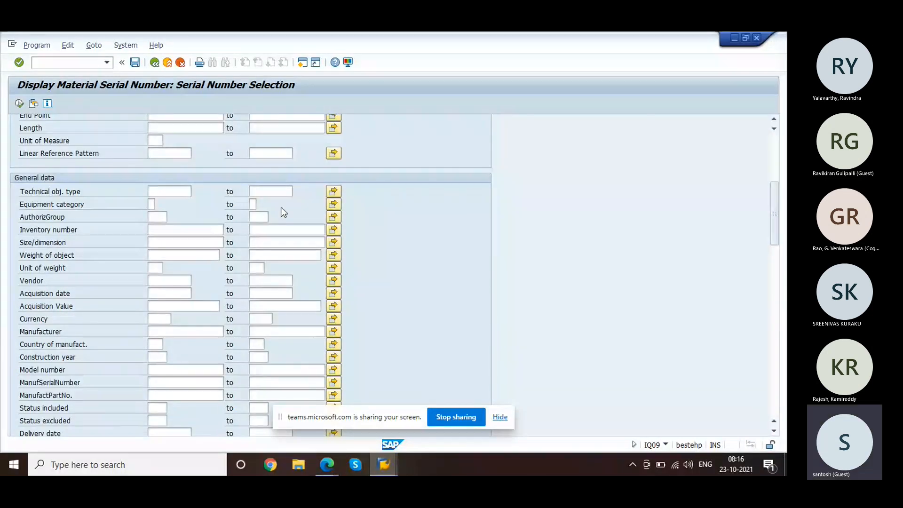
click(151, 203)
text(S)
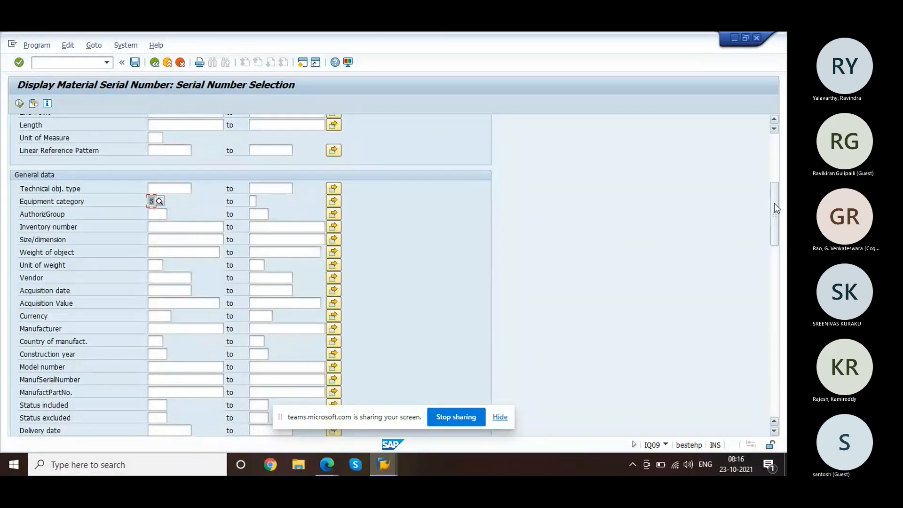
drag(774, 203, 776, 227)
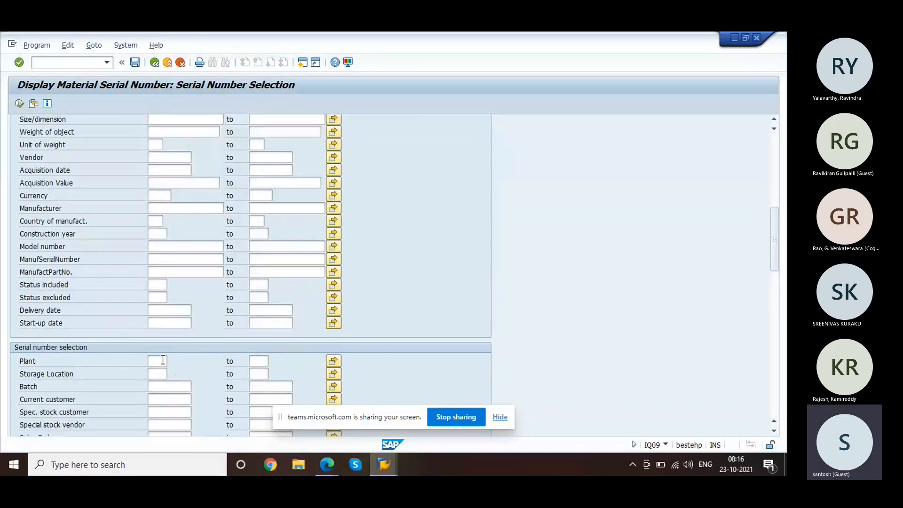
Step: Add plant 1000 and customer 1000 restrictions and execute the search
click(162, 360)
text(1)
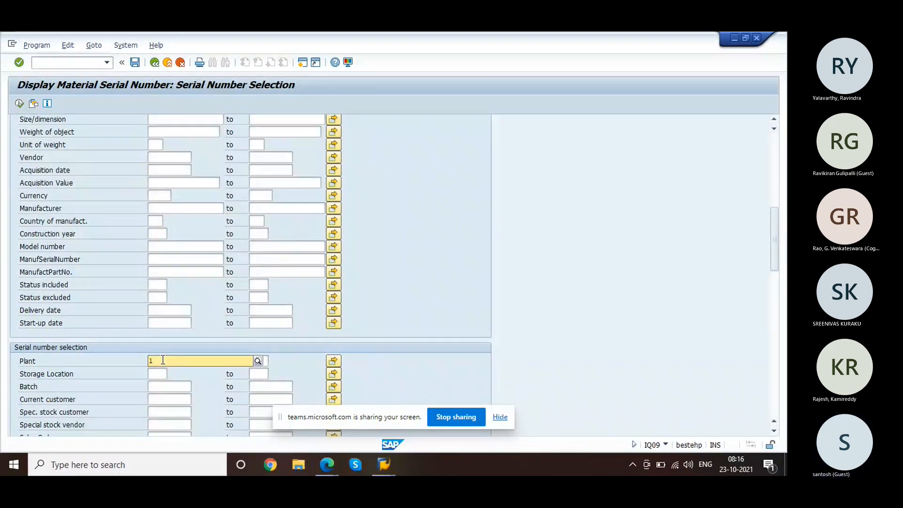
text(00)
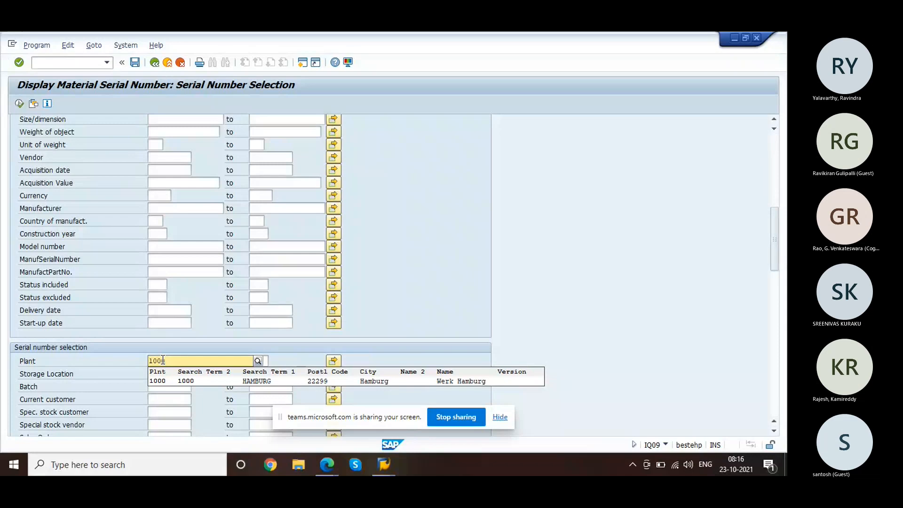
key(Return)
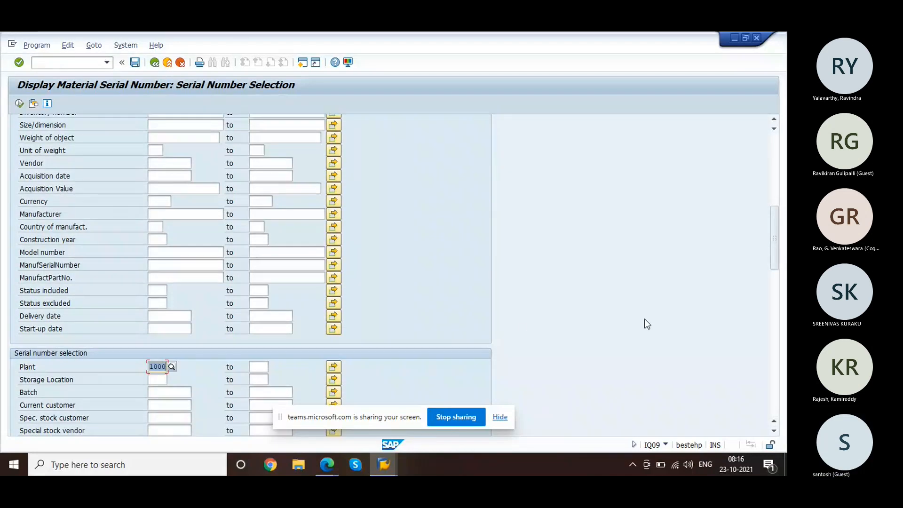
drag(775, 283, 782, 384)
scroll(311, 289, down, 4)
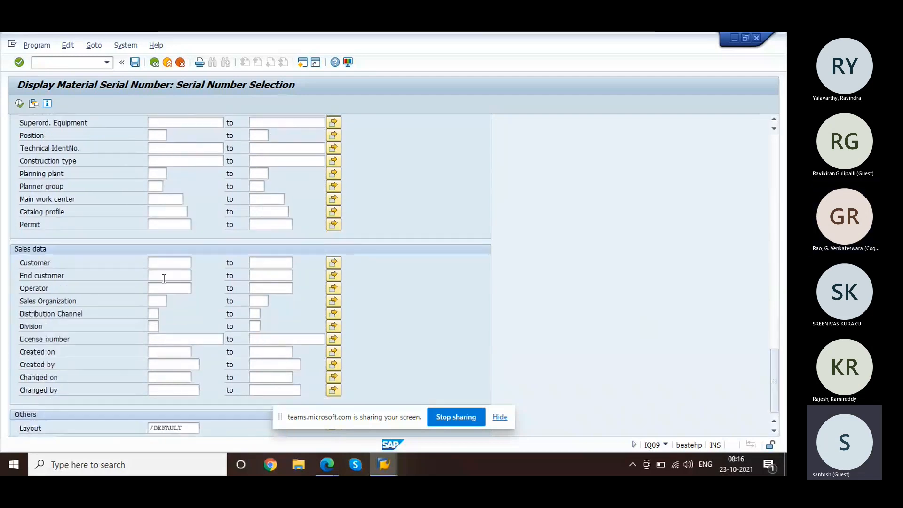
click(162, 263)
text(100)
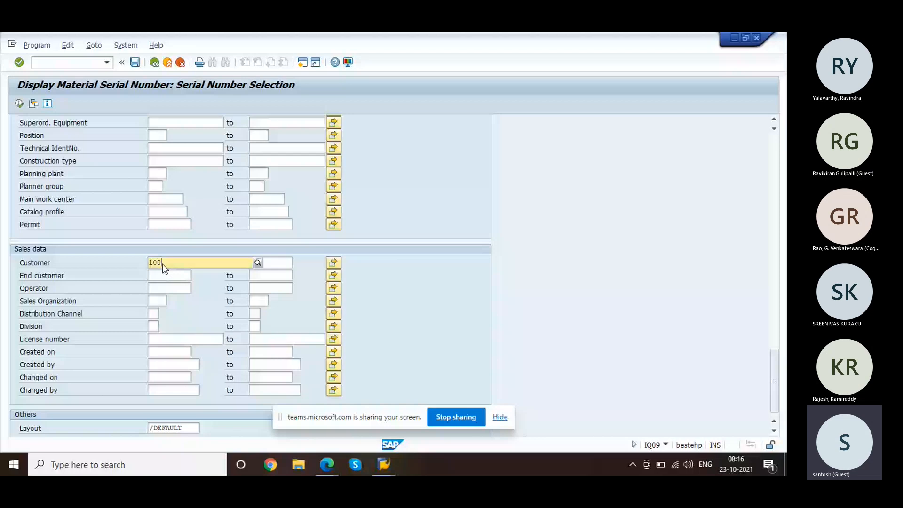
text(0)
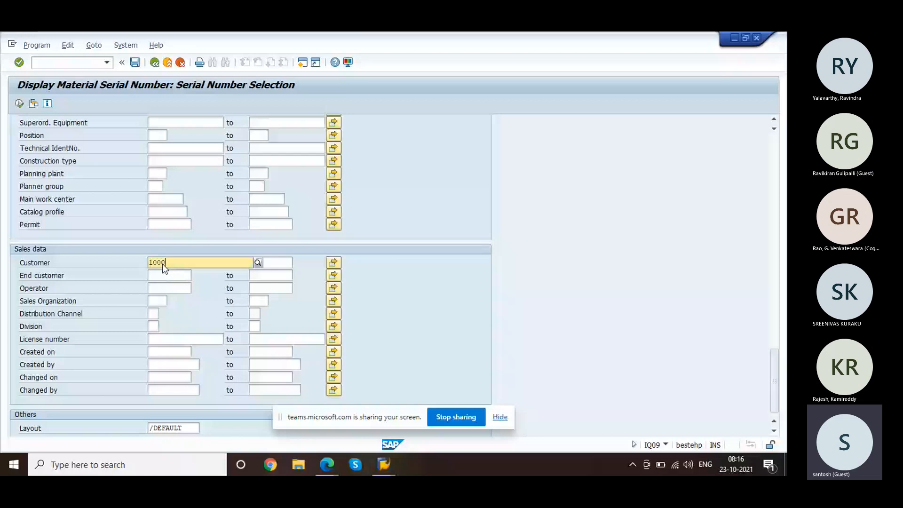
key(Return)
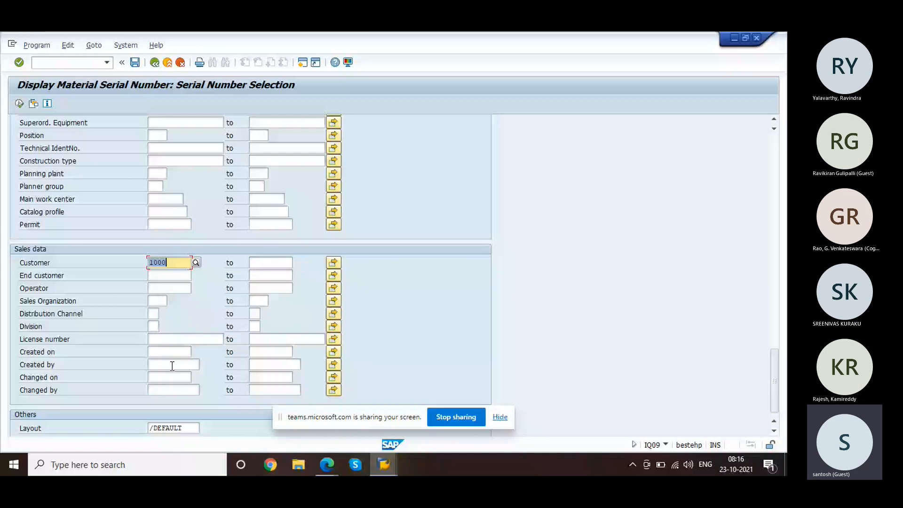
click(177, 351)
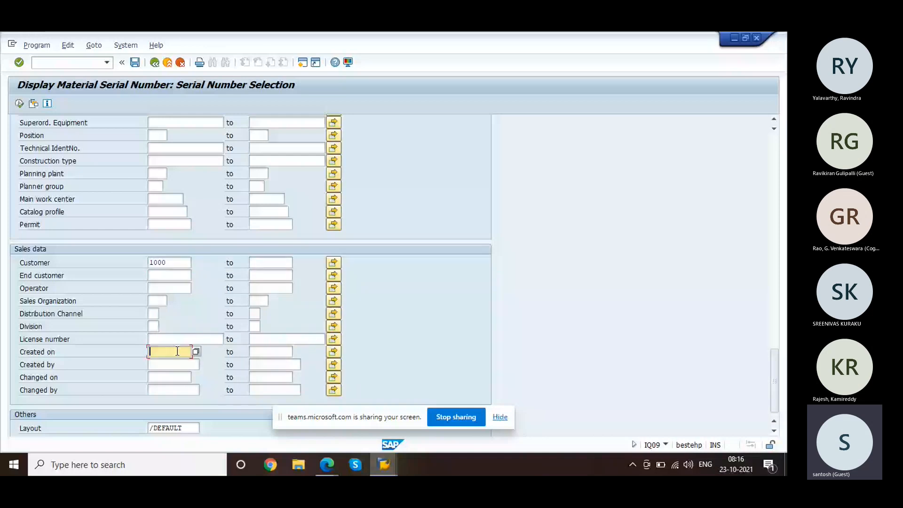
key(F8)
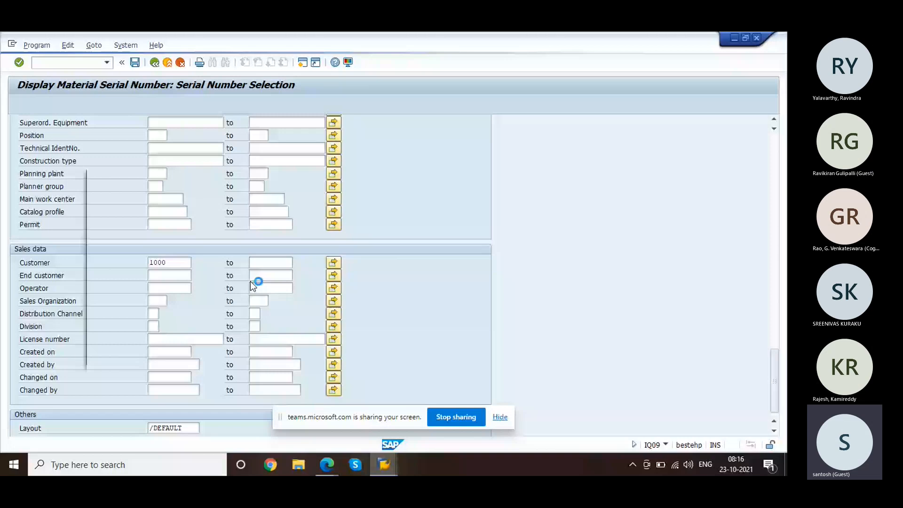
click(19, 104)
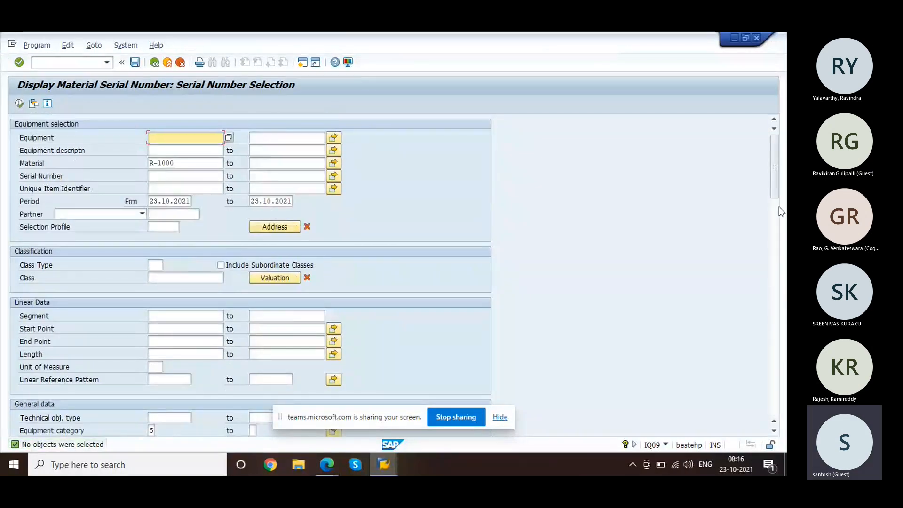
Step: Remove the customer 1000 restriction and rerun the search
drag(772, 187, 776, 259)
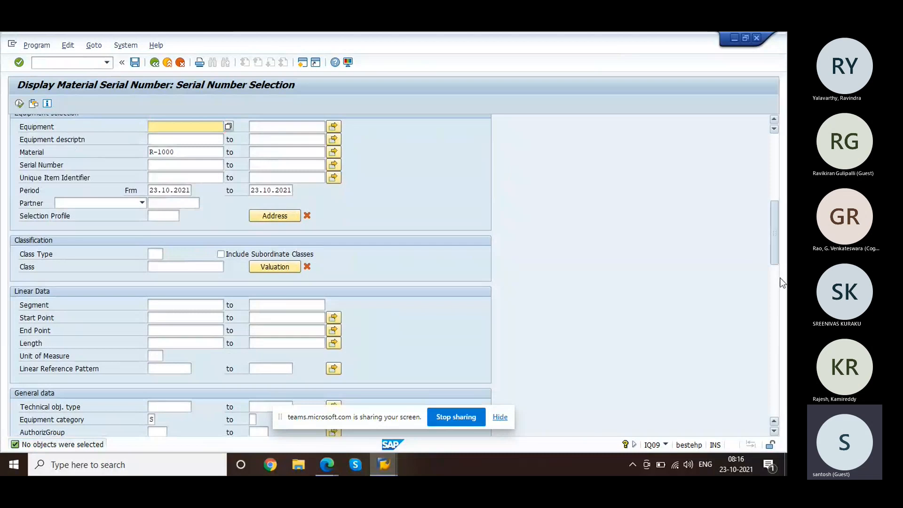
scroll(398, 338, down, 15)
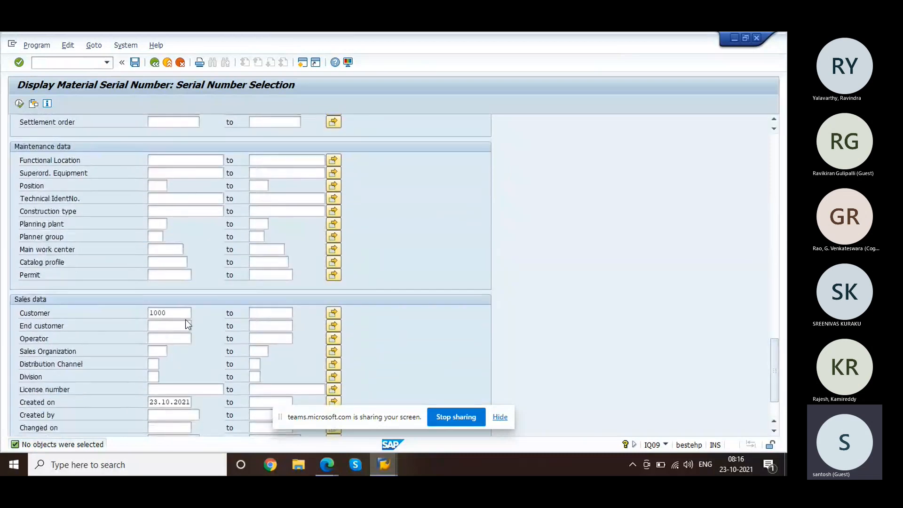
click(182, 314)
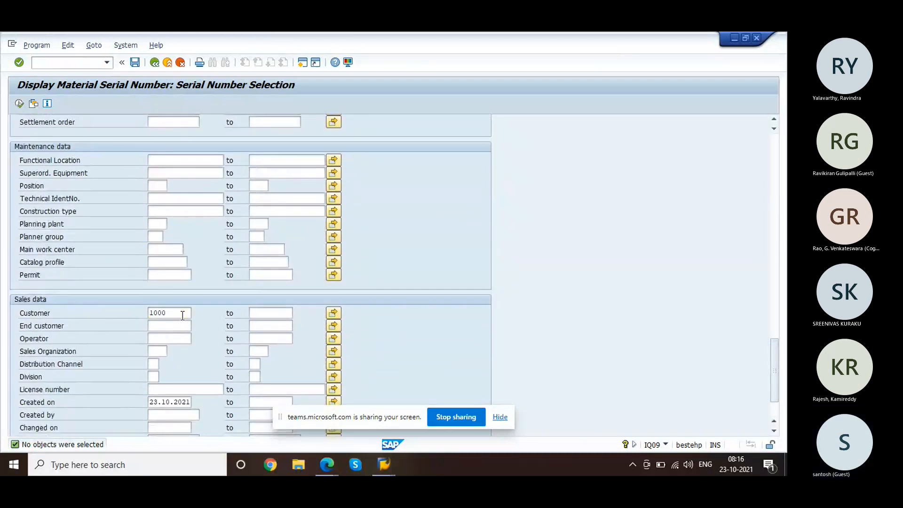
key(BackSpace)
key(BackSpace)
key(BackSpace)
key(BackSpace)
click(122, 375)
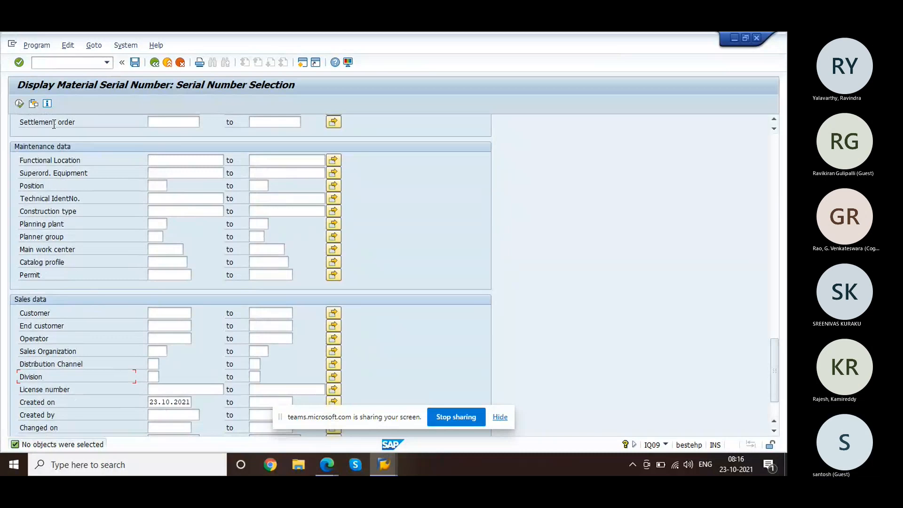
click(19, 104)
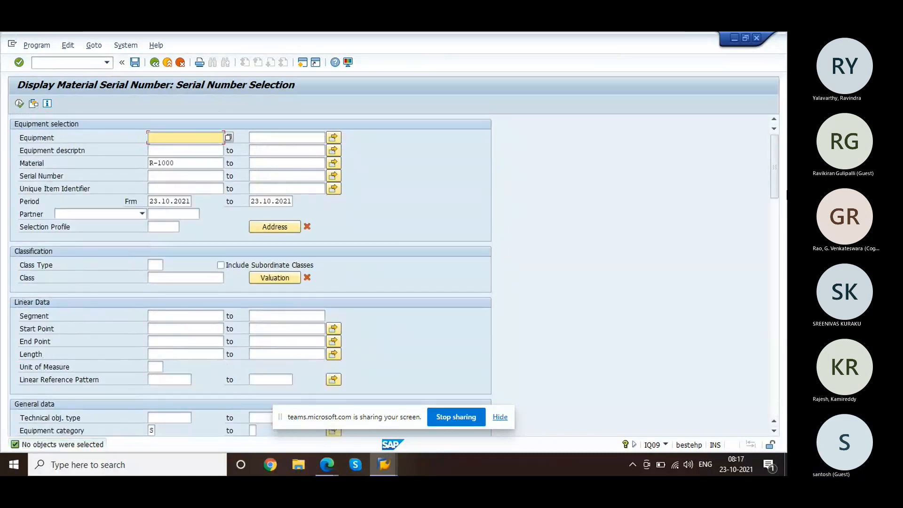
Step: Remove the plant 1000 restriction and rerun, finding serial 1832 on equipment 10006920
drag(776, 184, 783, 262)
drag(148, 359, 169, 360)
key(Delete)
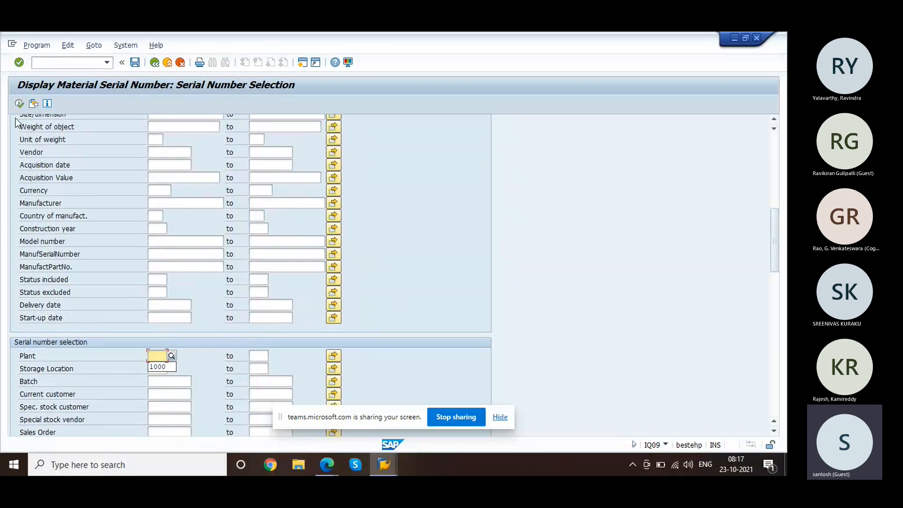
click(19, 103)
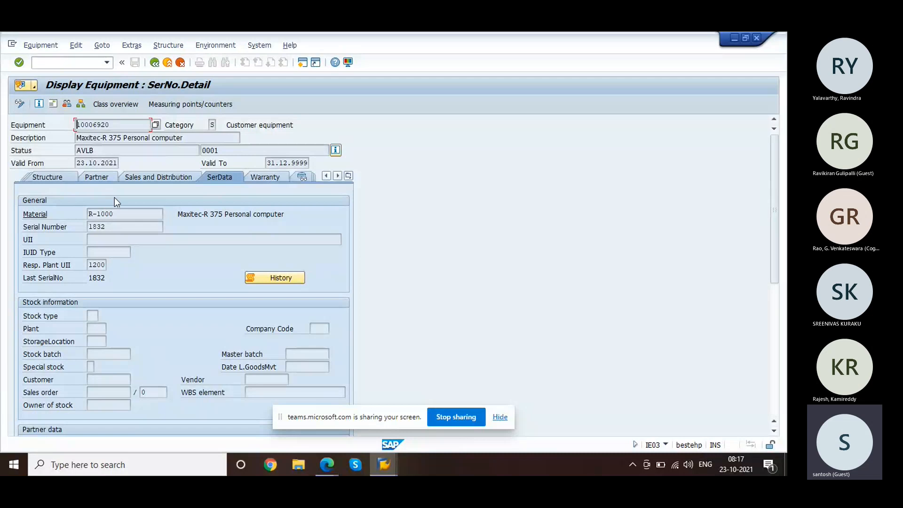
Step: Check serial number 1832 on equipment 10006920's SerData tab
click(124, 226)
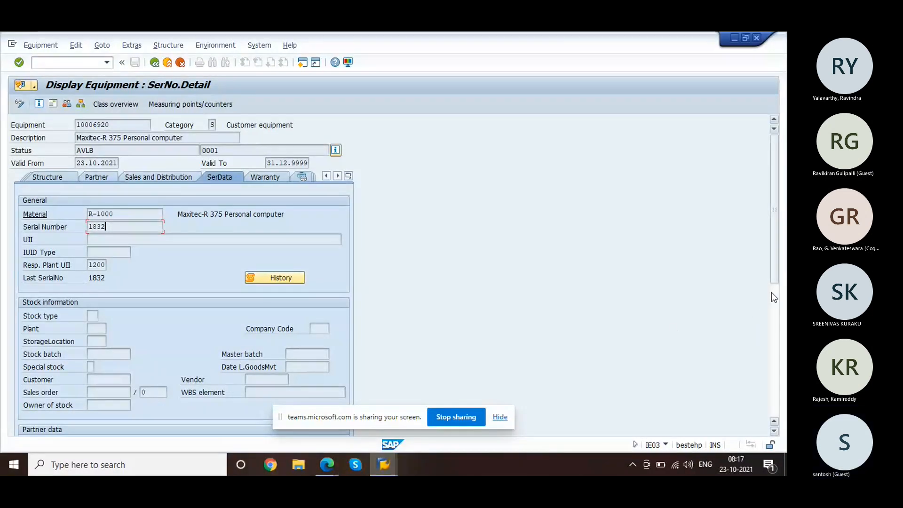
drag(775, 274, 755, 195)
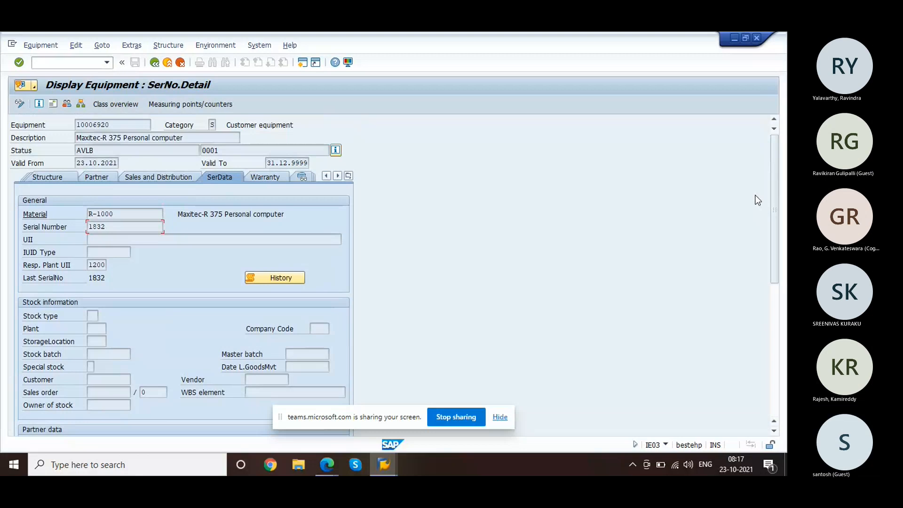
key(alt+Tab)
key(alt+Tab)
key(alt+Tab)
key(alt+Tab)
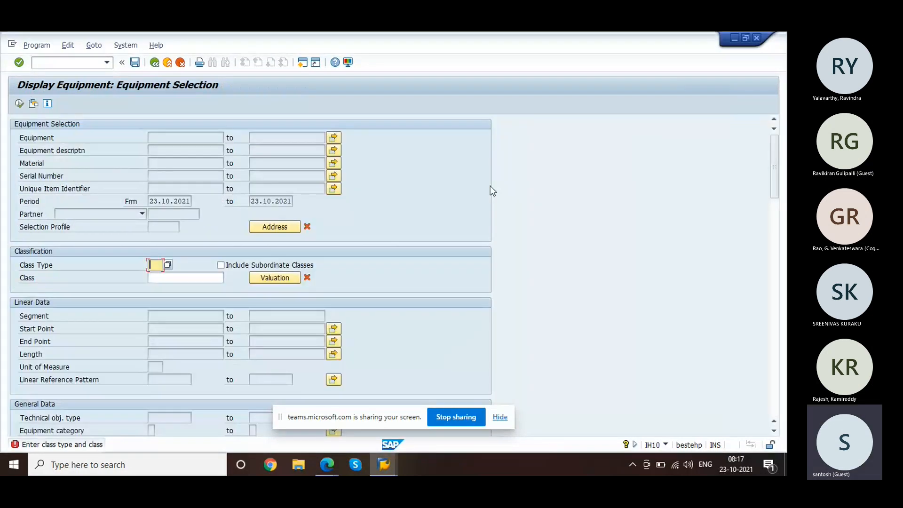
Step: Rerun IQ09 for R-1000 filtered by sales organization 1000, which finds nothing
click(79, 62)
text(/n)
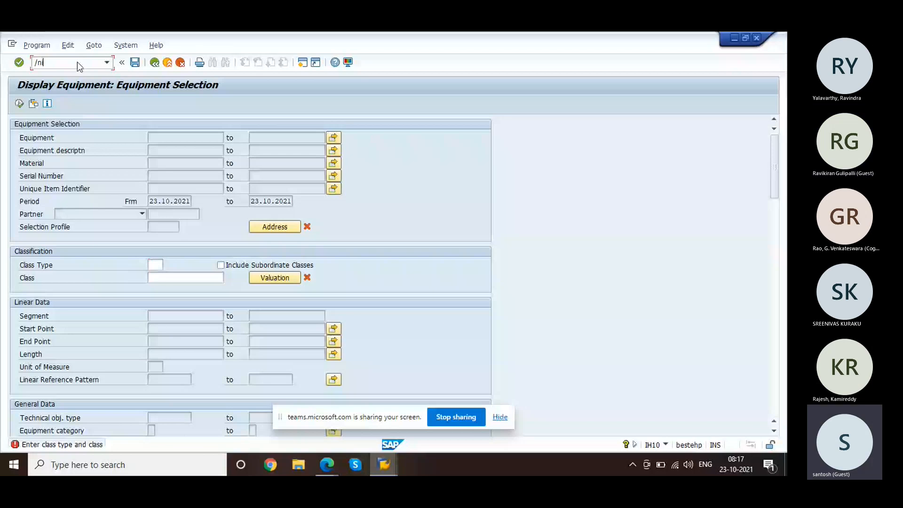
text(iq09)
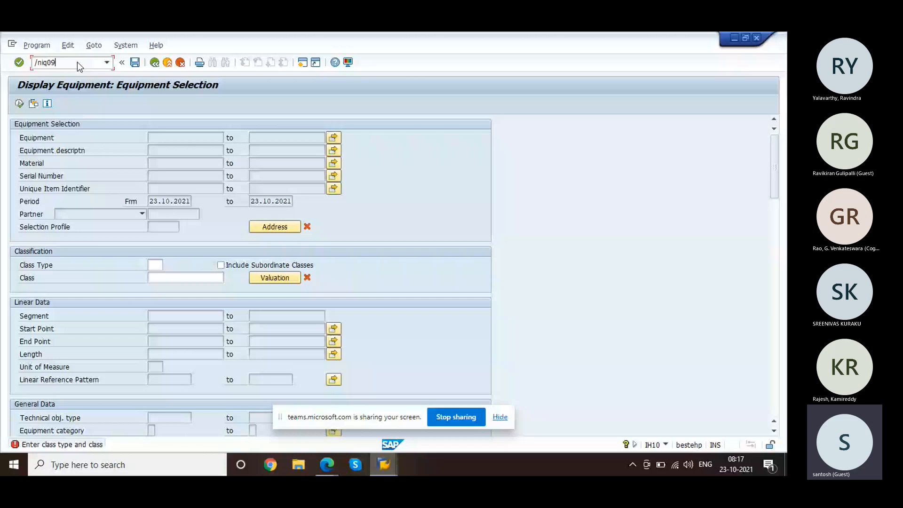
key(Return)
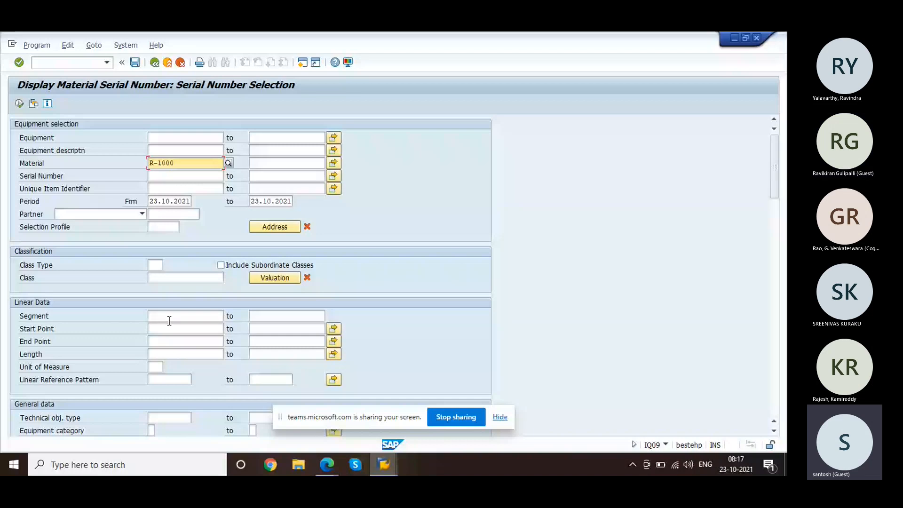
scroll(169, 320, down, 18)
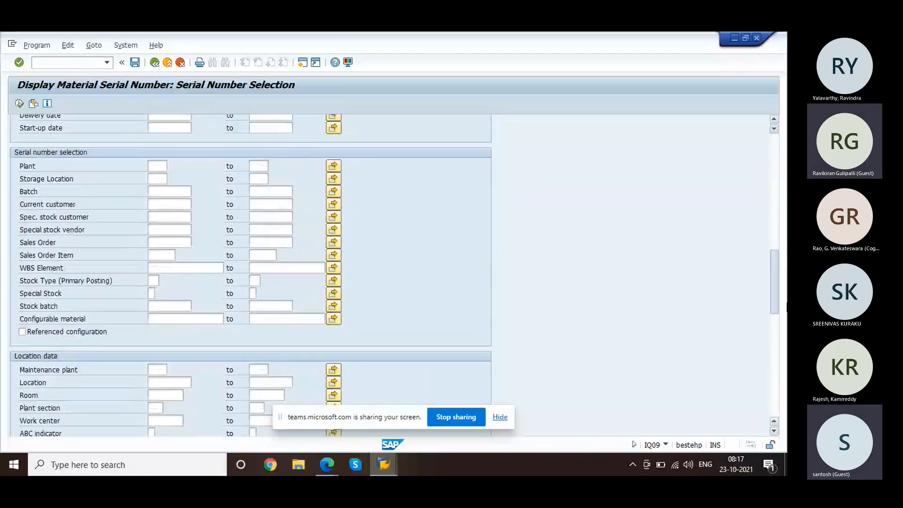
scroll(251, 275, down, 7)
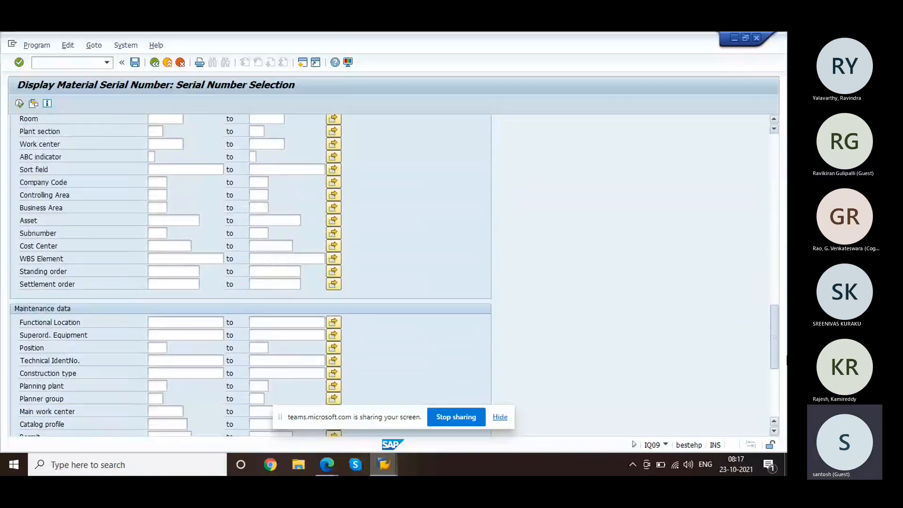
scroll(320, 399, down, 6)
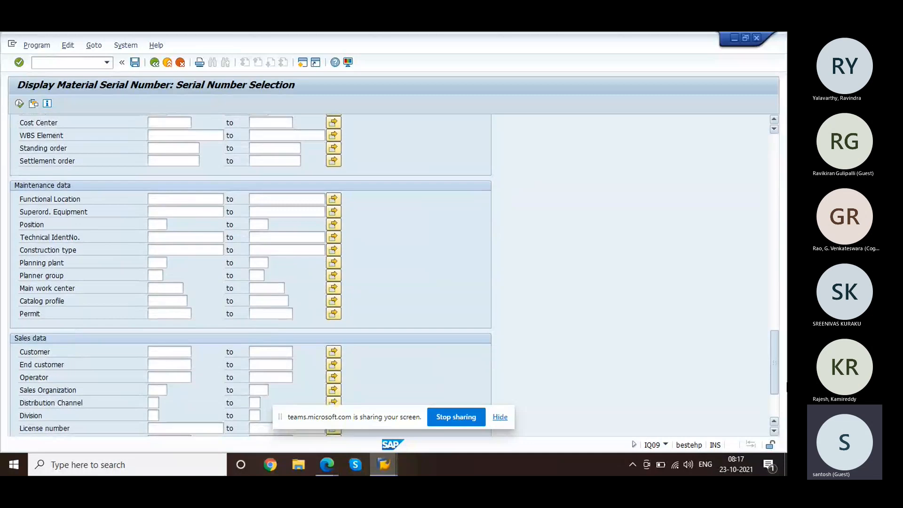
click(158, 363)
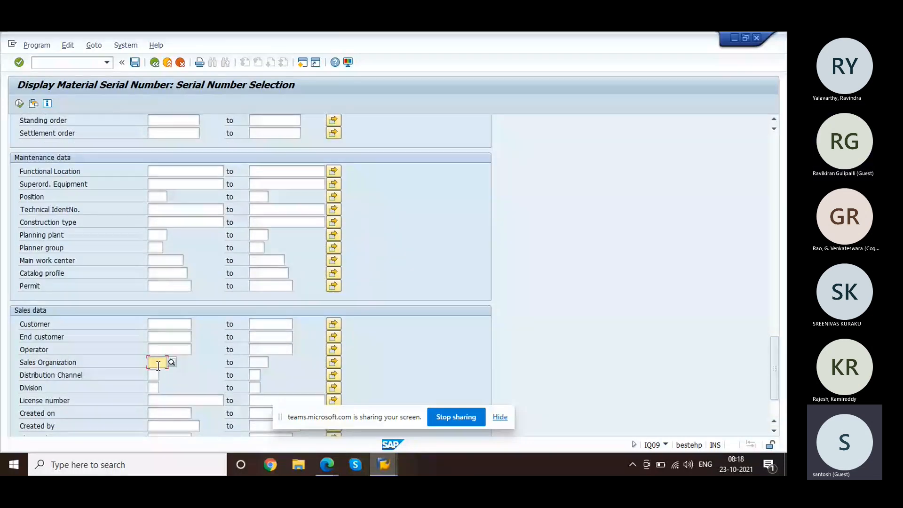
text(1000)
key(Return)
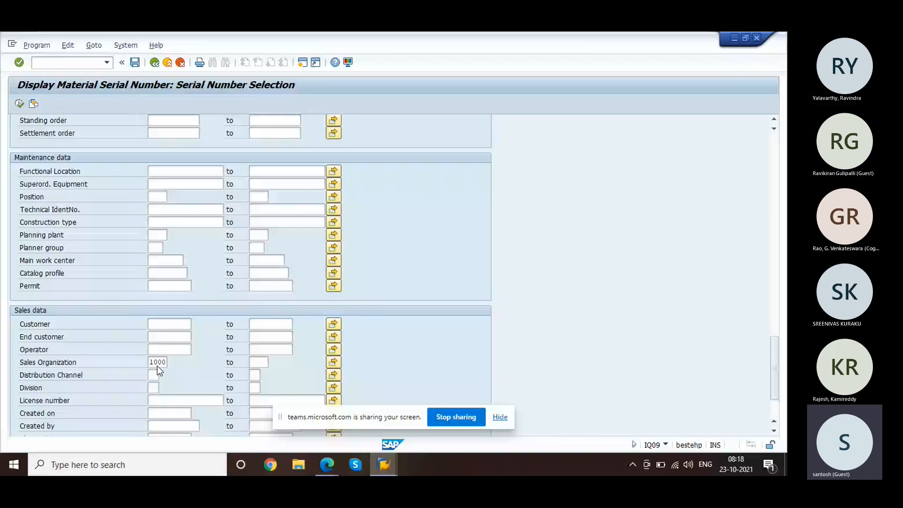
click(20, 107)
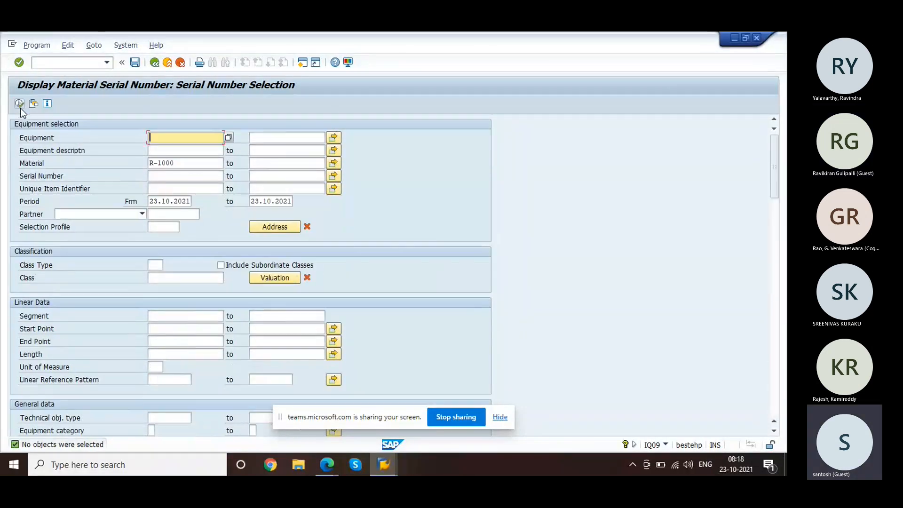
Step: Open standard order 20216 for changing in the sales order window
click(188, 167)
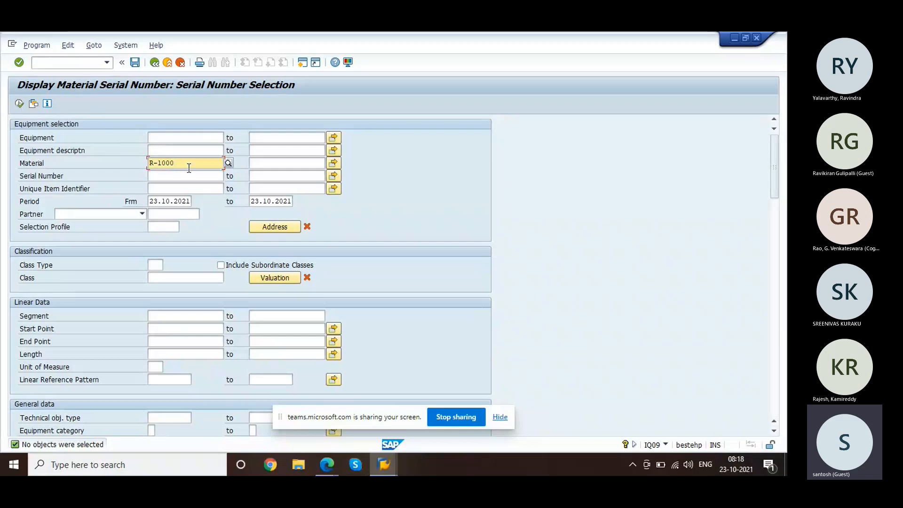
key(alt+Tab)
key(Return)
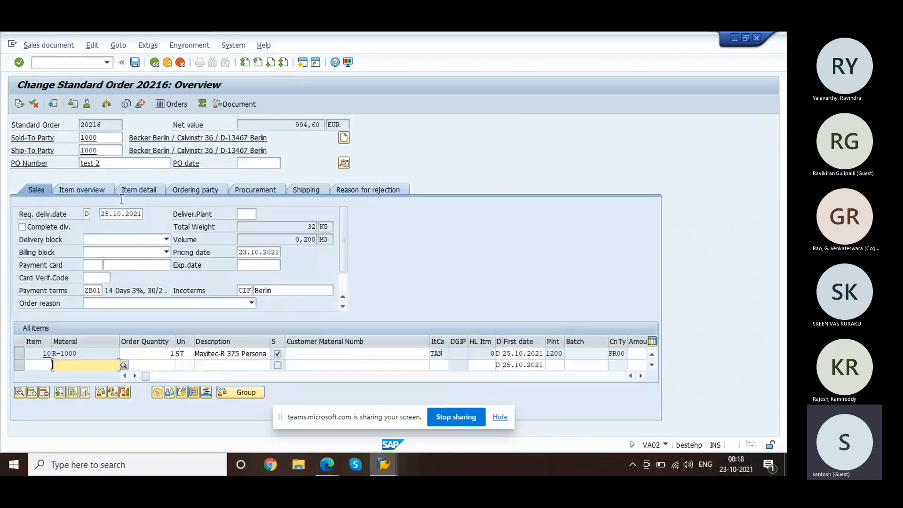
Step: View serial number 1832 on item 10 of order 20216, then rerun the R-1000 search
click(19, 355)
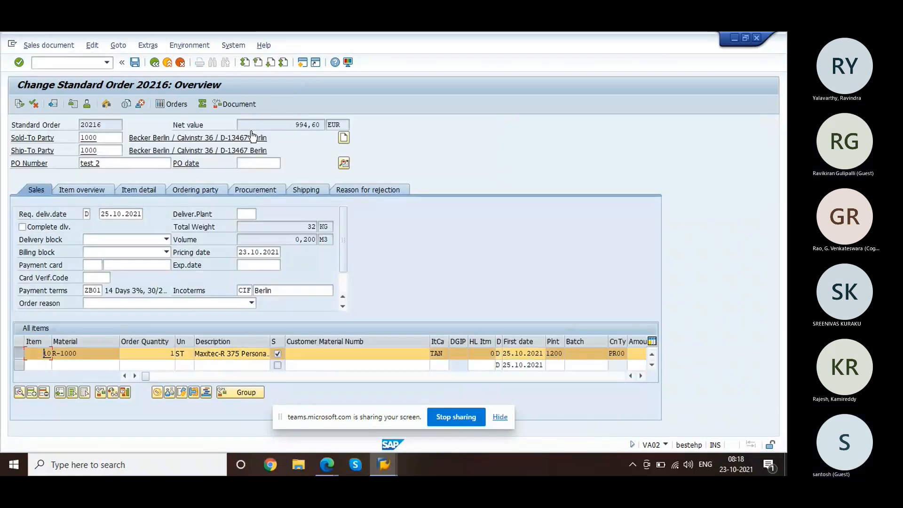
click(189, 45)
mouse_move(148, 45)
click(176, 151)
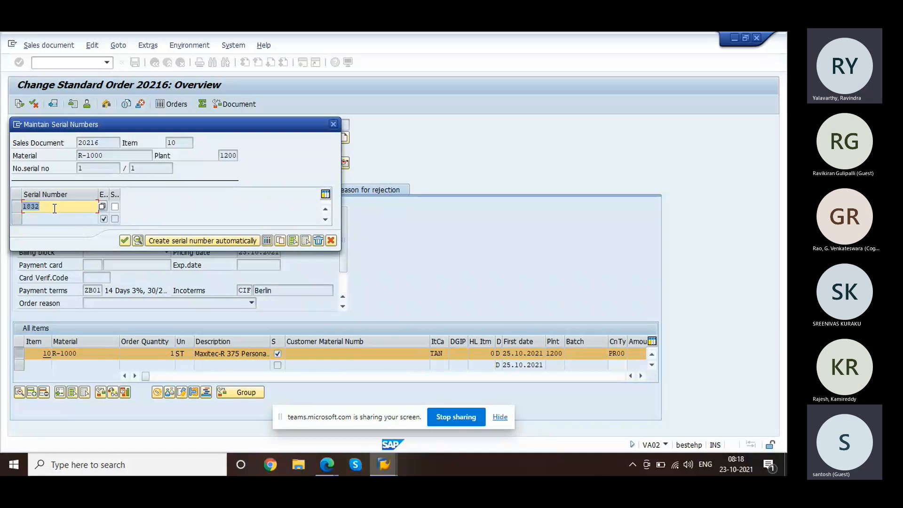
click(124, 241)
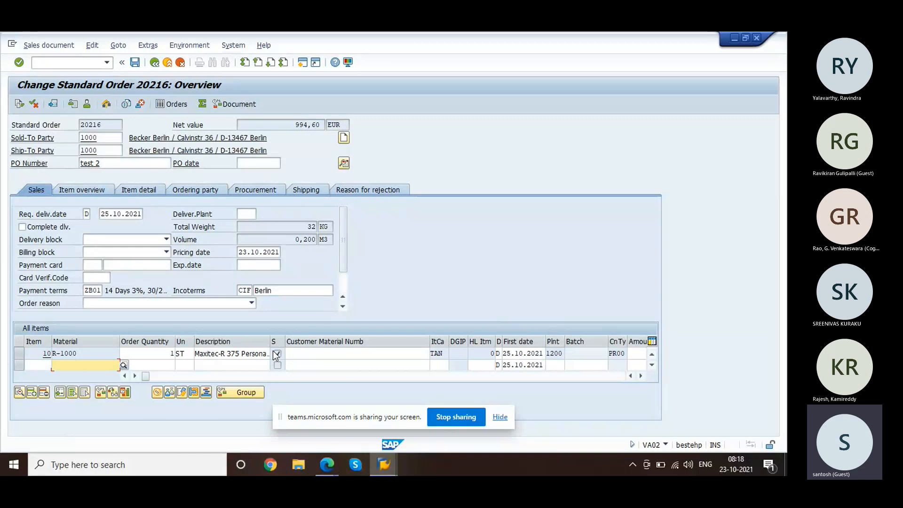
key(alt+Tab)
click(19, 104)
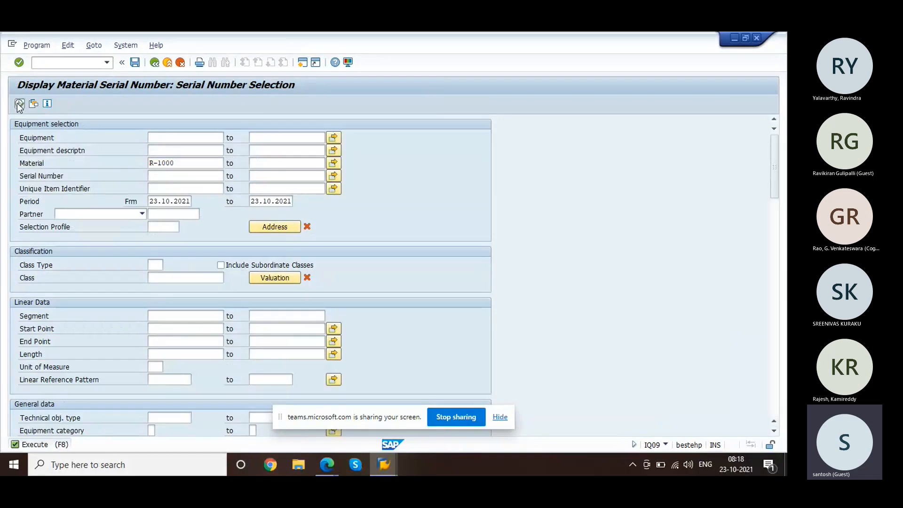
Step: Remove the sales organization 1000 restriction from the serial number list selection
click(774, 239)
click(776, 258)
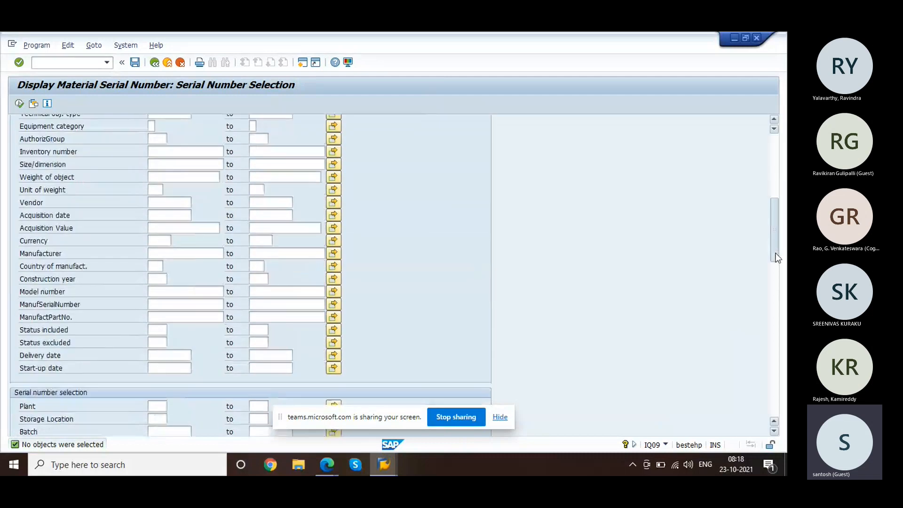
drag(775, 257, 783, 409)
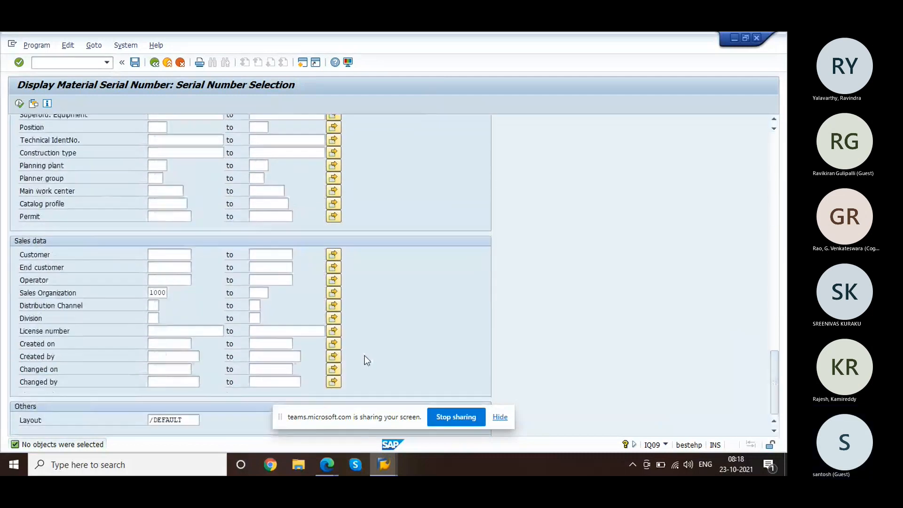
double_click(156, 292)
key(BackSpace)
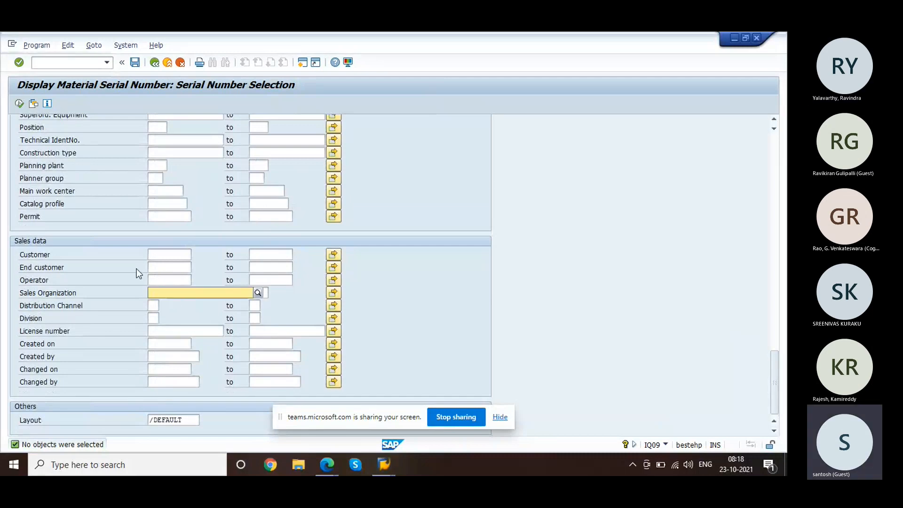
Step: Rerun the list, check serial 1832's AVLB status, and return to order 20216's window
click(19, 106)
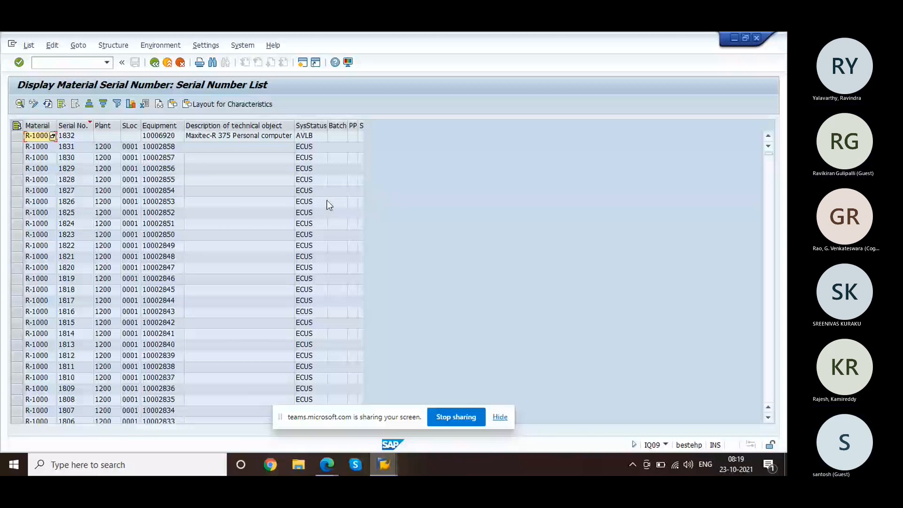
click(309, 141)
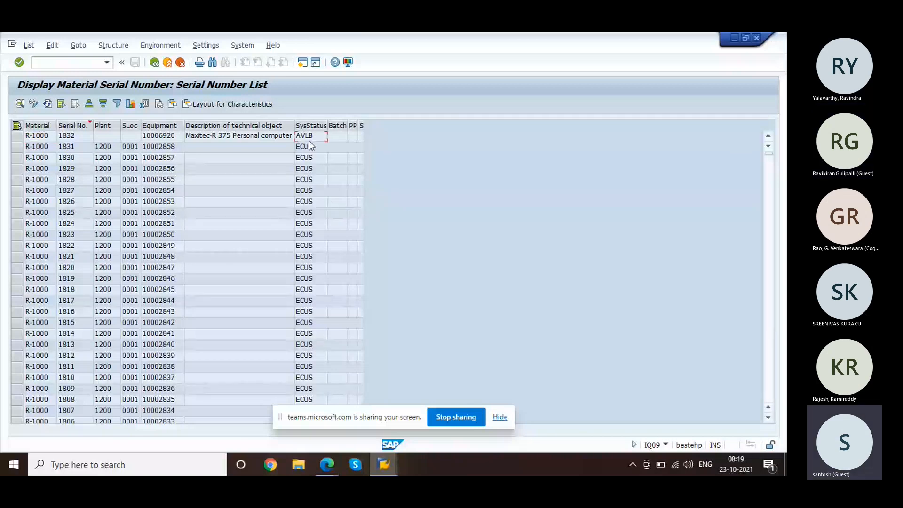
key(alt+Tab)
key(alt+Tab)
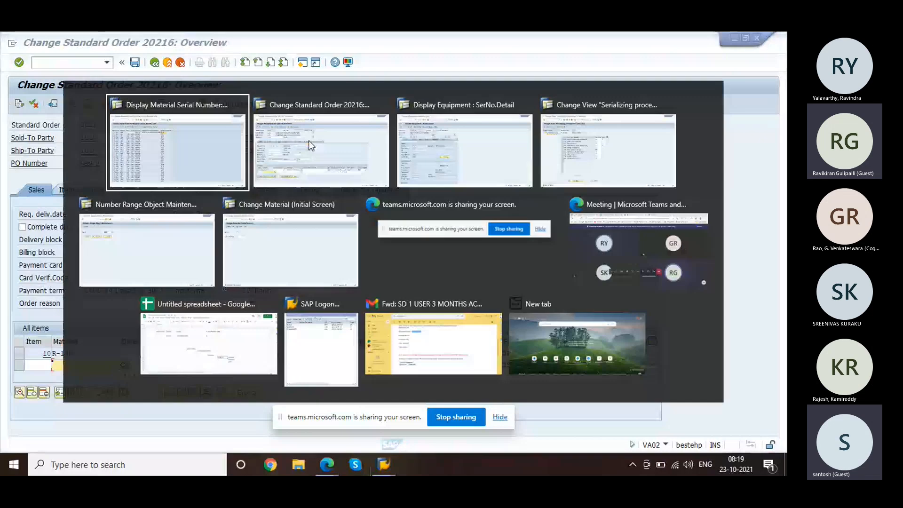
Step: Check via Extras > Technical objects that item 10 (R-1000) carries serial number 1832
click(310, 146)
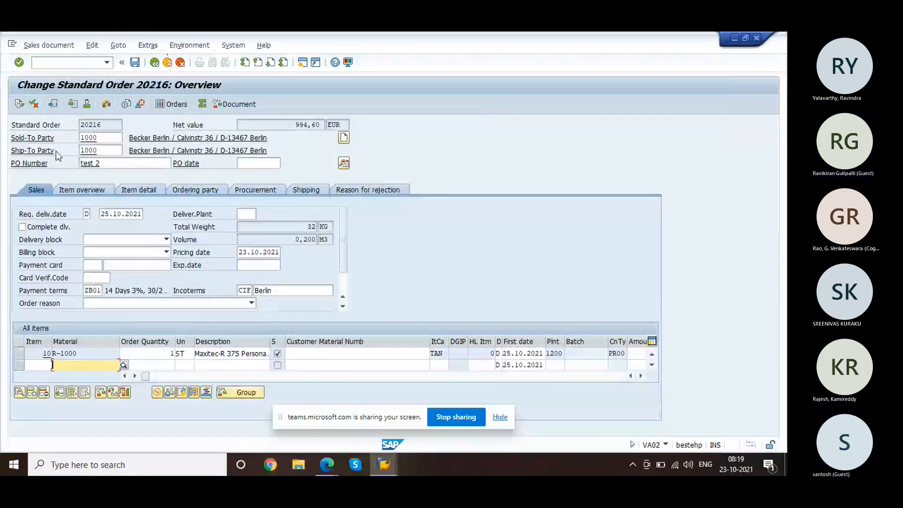
click(20, 353)
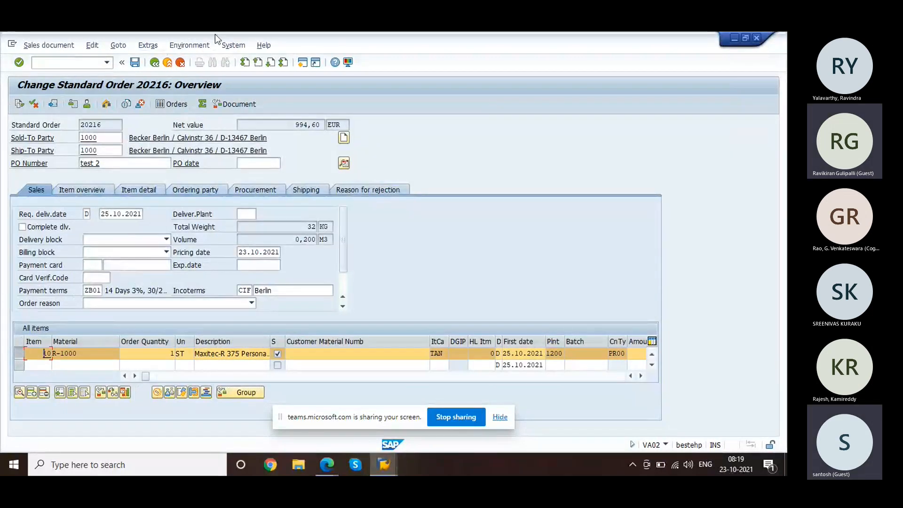
click(185, 46)
mouse_move(147, 45)
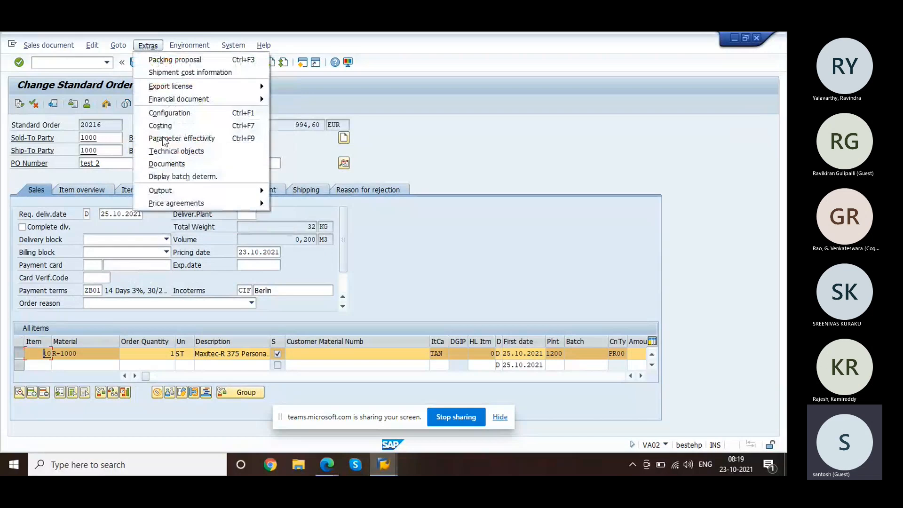
click(184, 148)
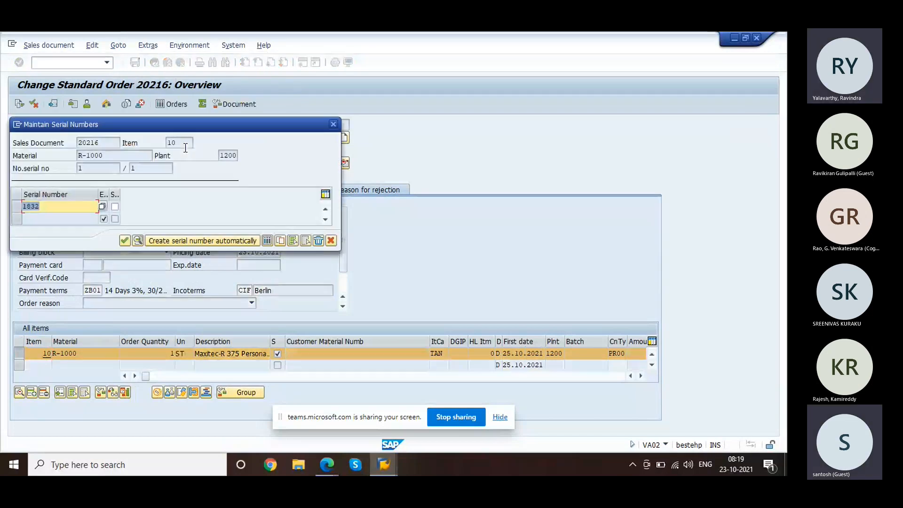
click(332, 128)
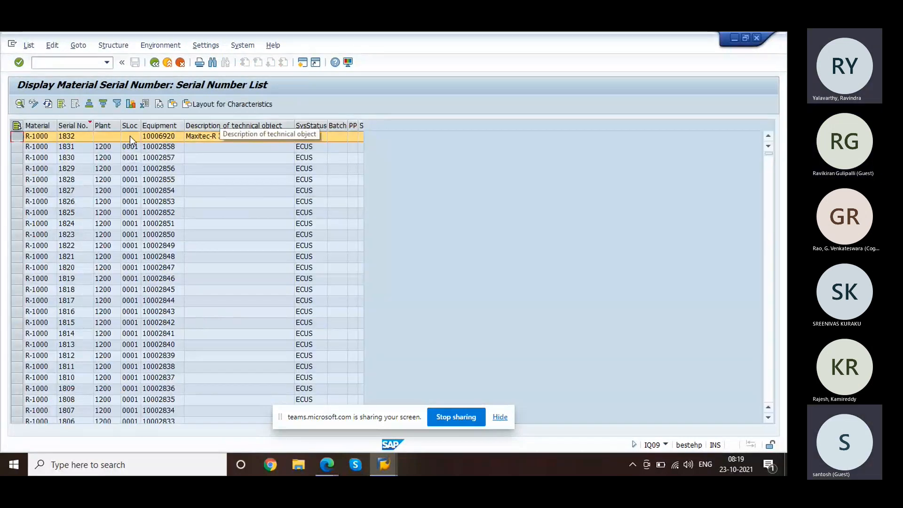
Step: Note serial 1832's empty plant, then switch to the equipment 10006920 display window
click(109, 137)
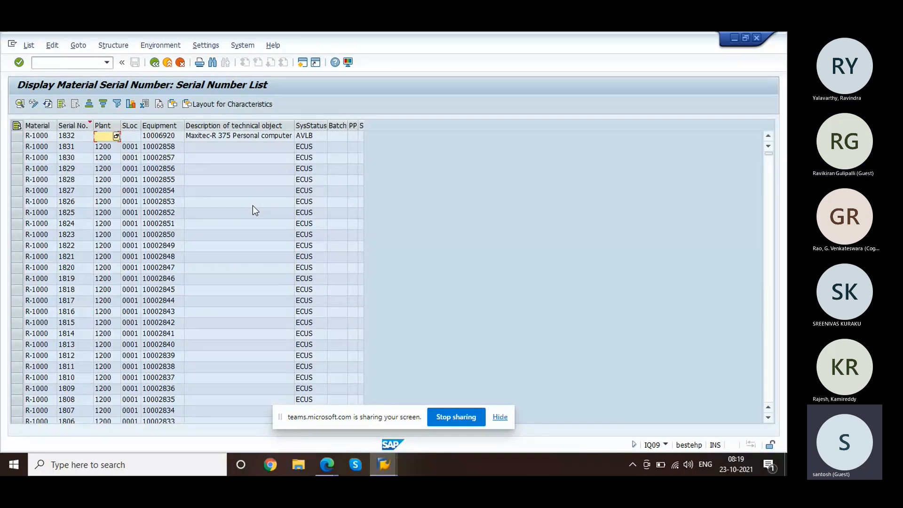
key(alt+Tab)
key(alt+Tab)
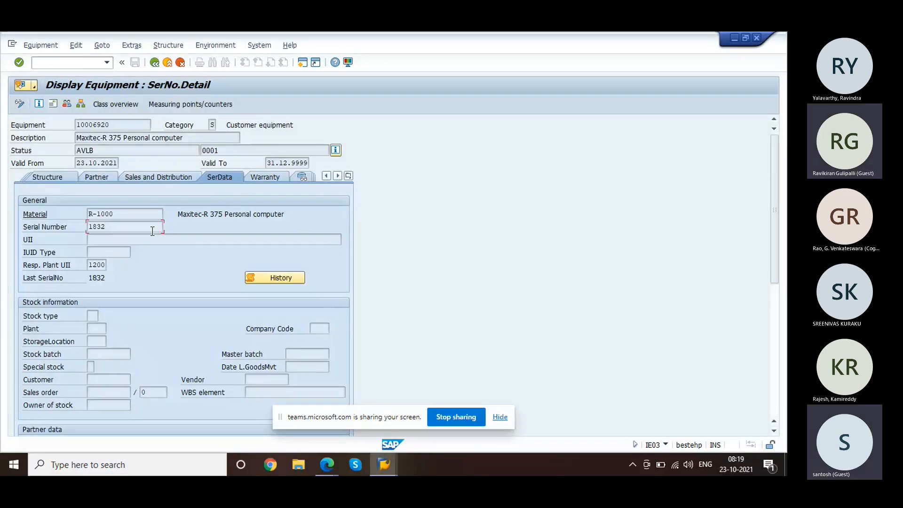
Step: Start the serial number display with /niq03 and view serial number 1234
click(120, 226)
click(88, 63)
text(/)
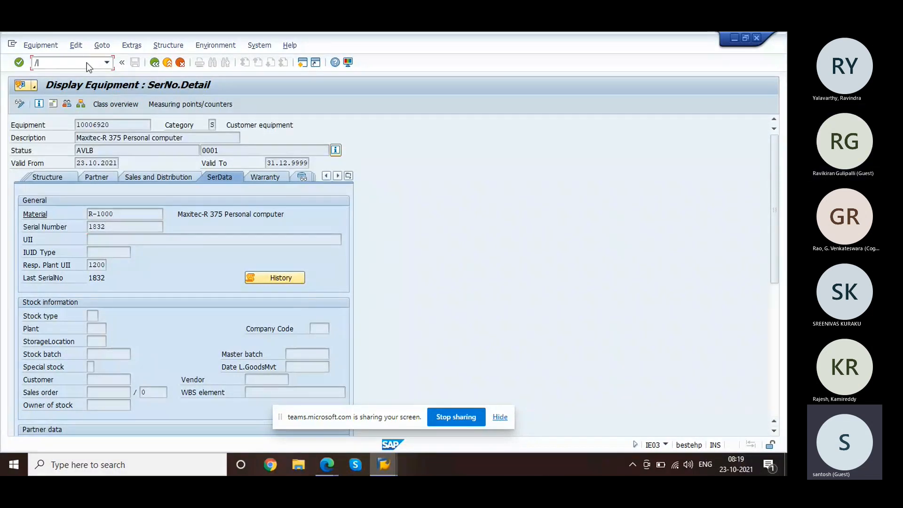
text(niq03)
key(Return)
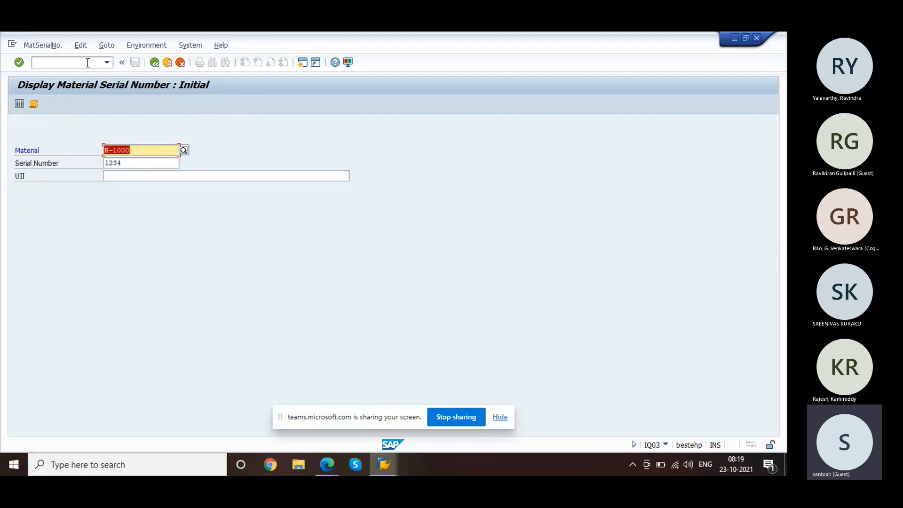
key(Return)
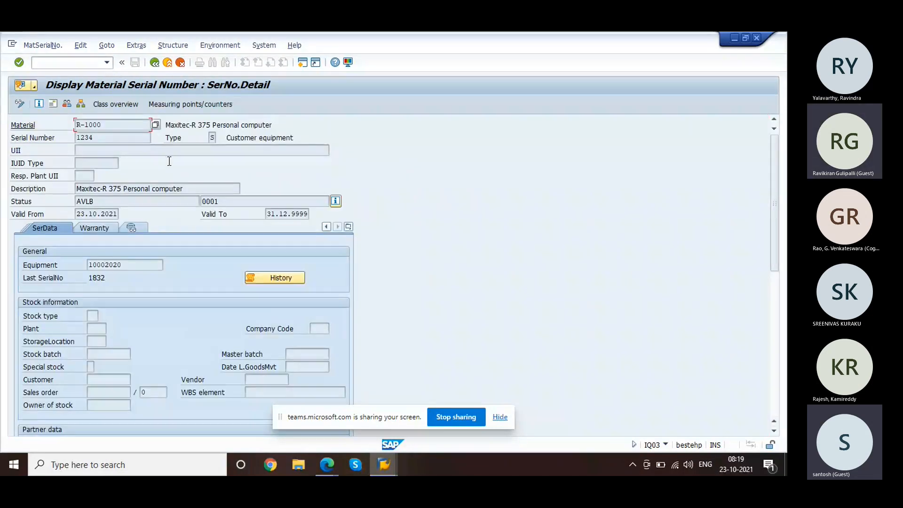
Step: Restart the serial number display and show R-1000 serial 1832's details
click(79, 65)
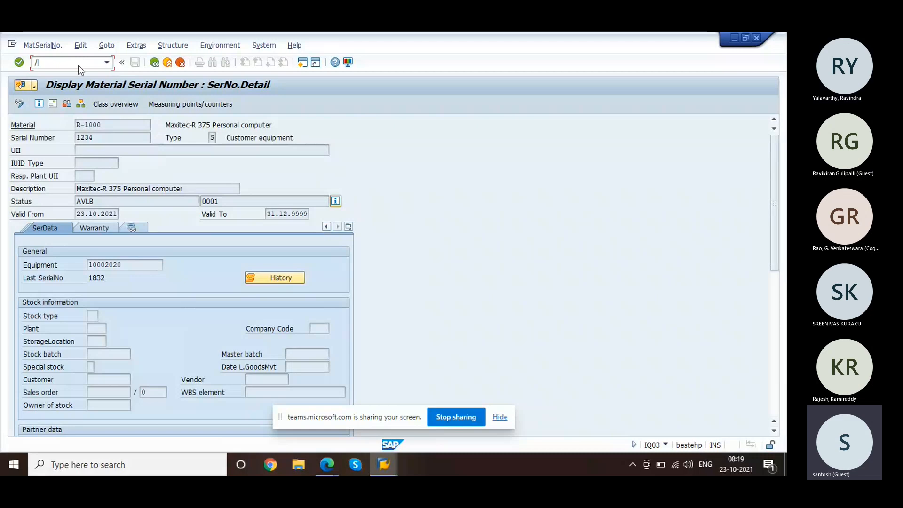
text(/nlq03)
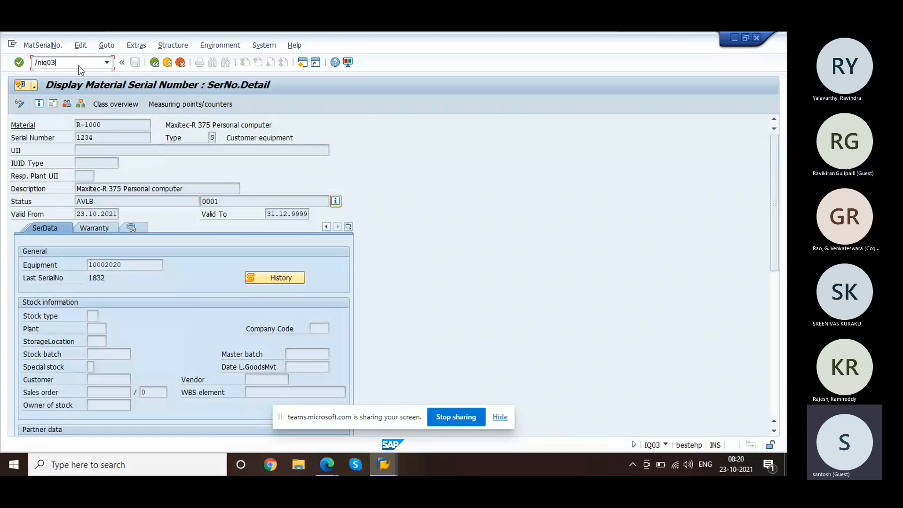
key(Return)
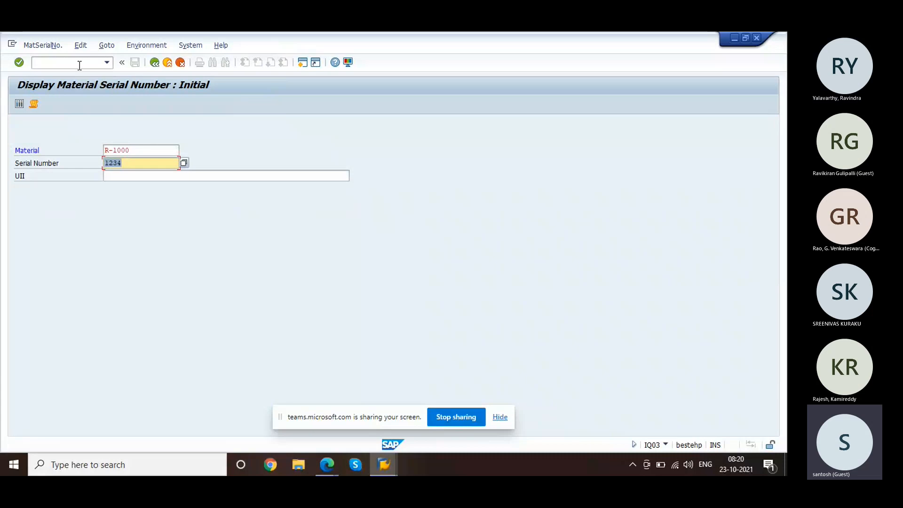
text(1832)
key(Return)
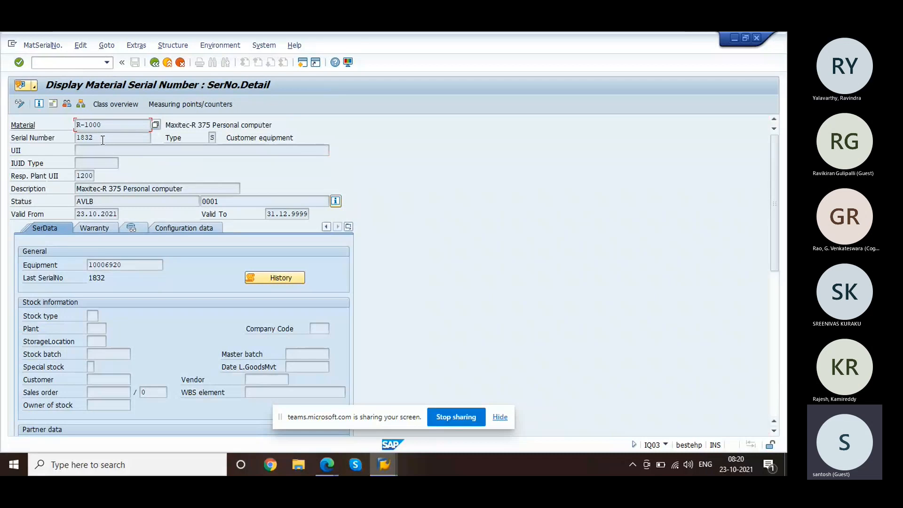
click(213, 138)
mouse_move(385, 461)
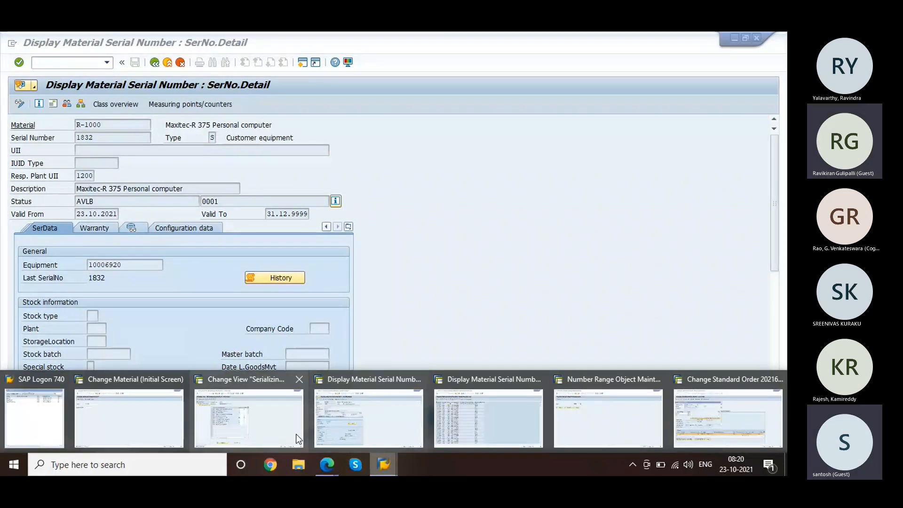
mouse_move(297, 439)
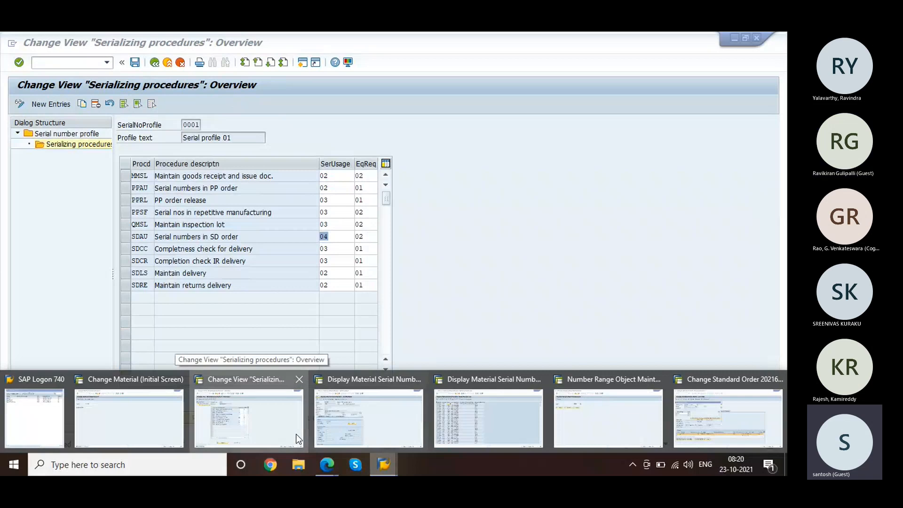
click(297, 439)
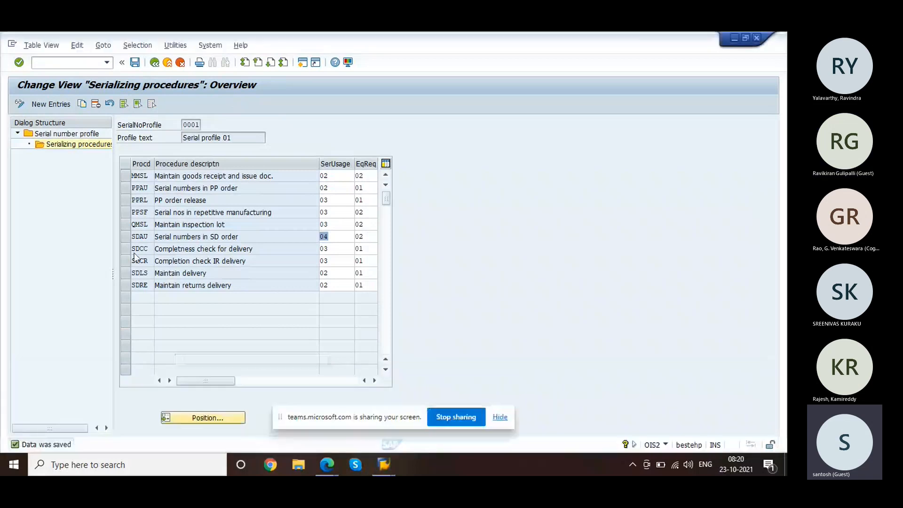
double_click(80, 134)
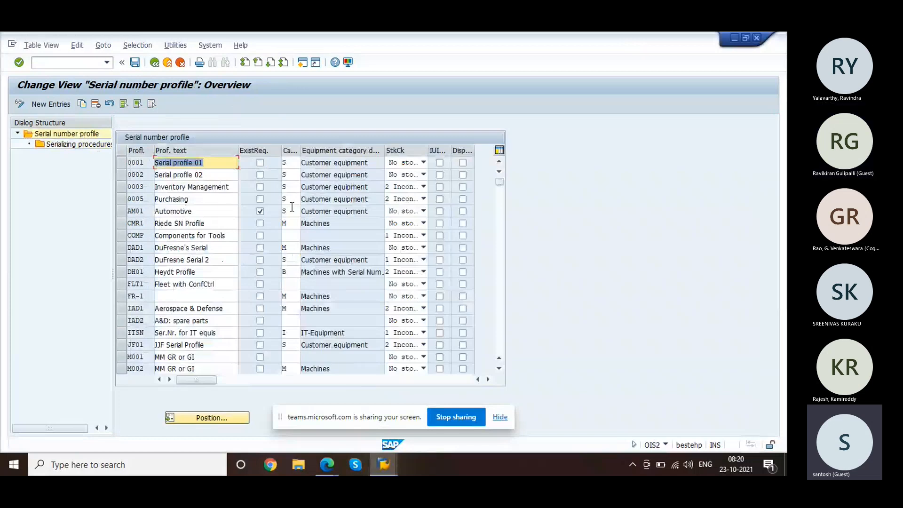
key(alt+Tab)
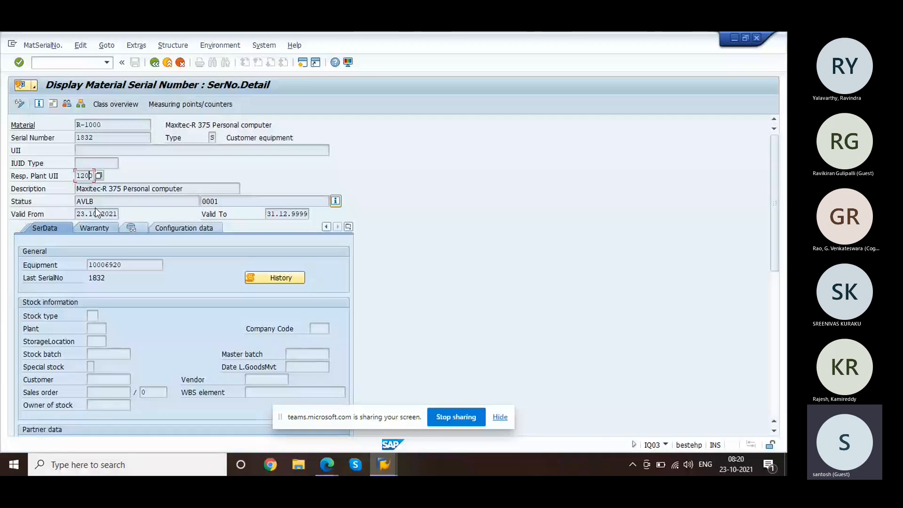
Step: Review serial 1832's AVLB status, then show its Warranty data with empty warranty dates
click(95, 205)
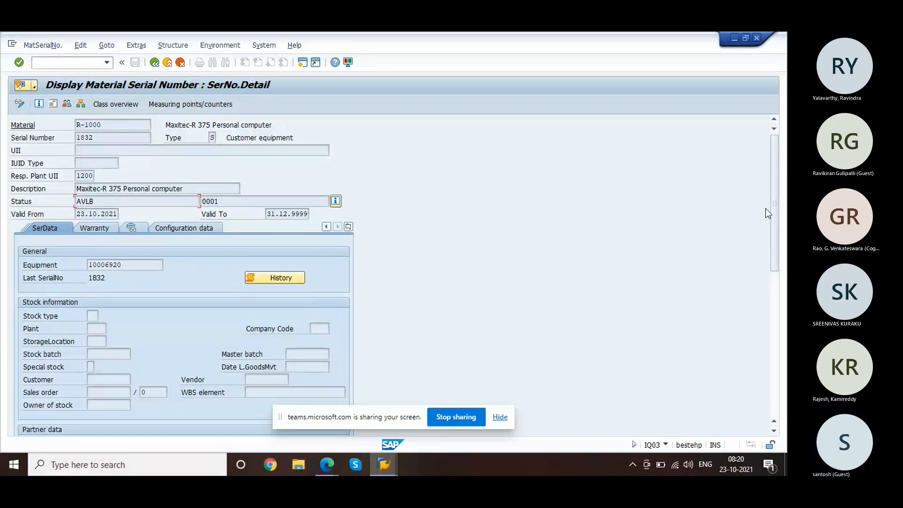
drag(774, 214, 775, 261)
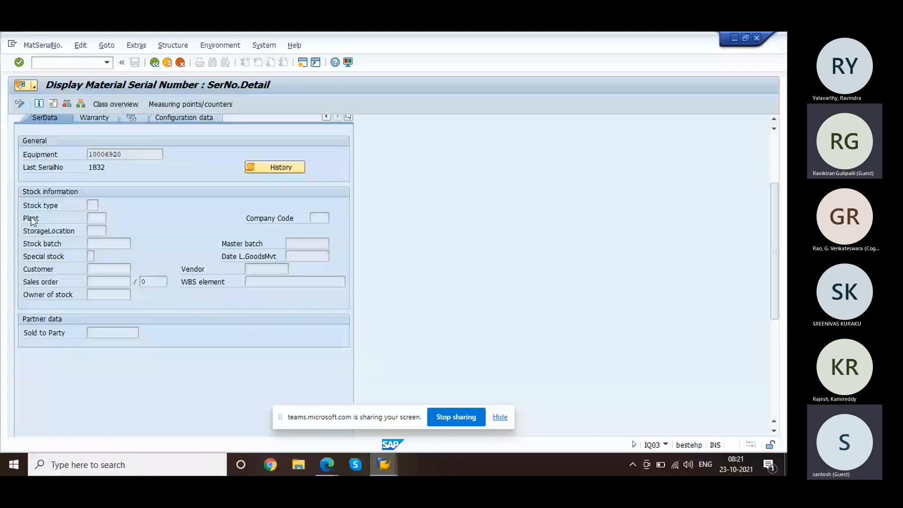
scroll(111, 241, up, 3)
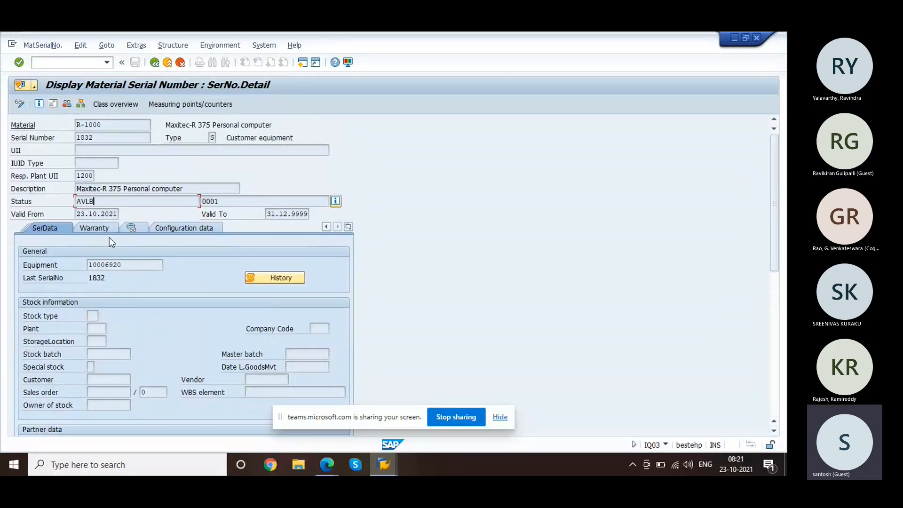
click(94, 228)
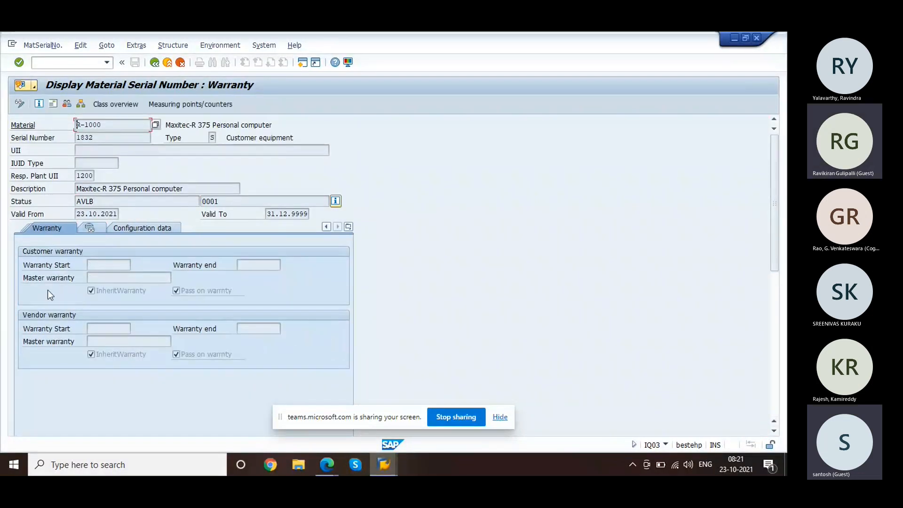
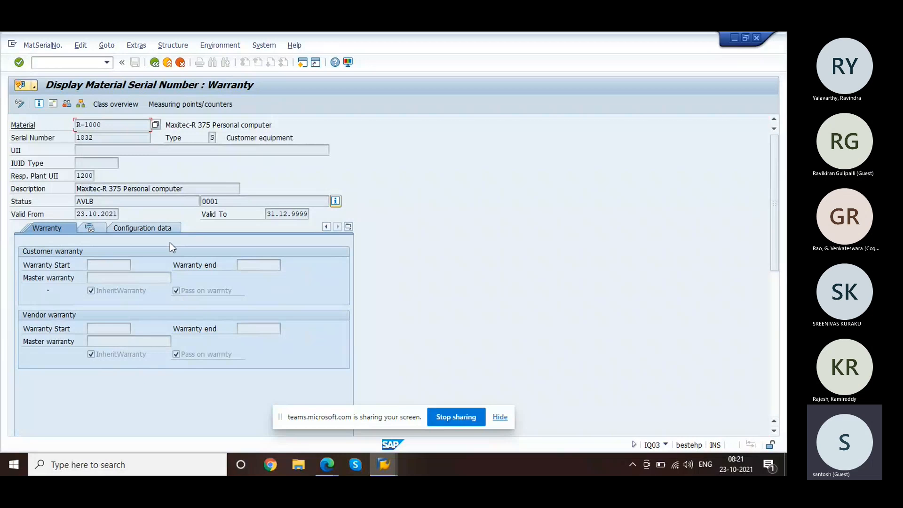
Step: Check serial 1832's configuration data and documents, then reopen it to its warranty fields
click(140, 229)
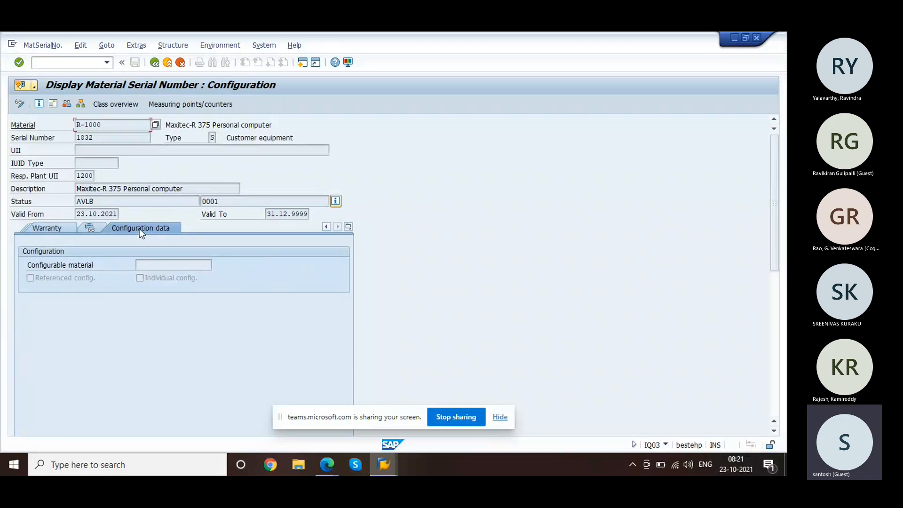
click(92, 227)
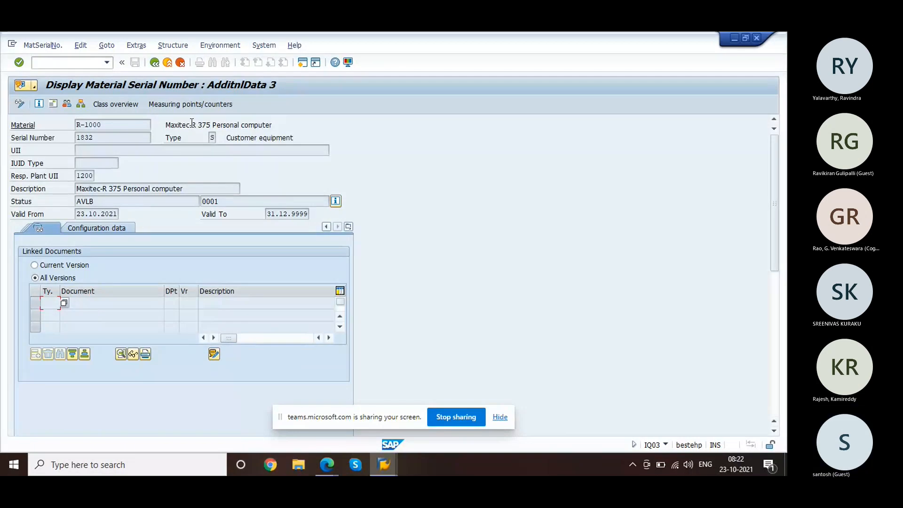
click(162, 66)
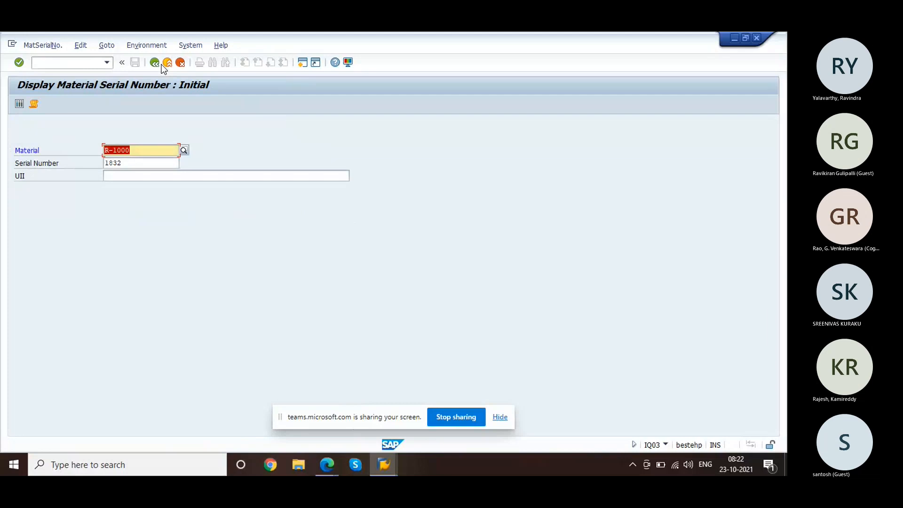
key(Return)
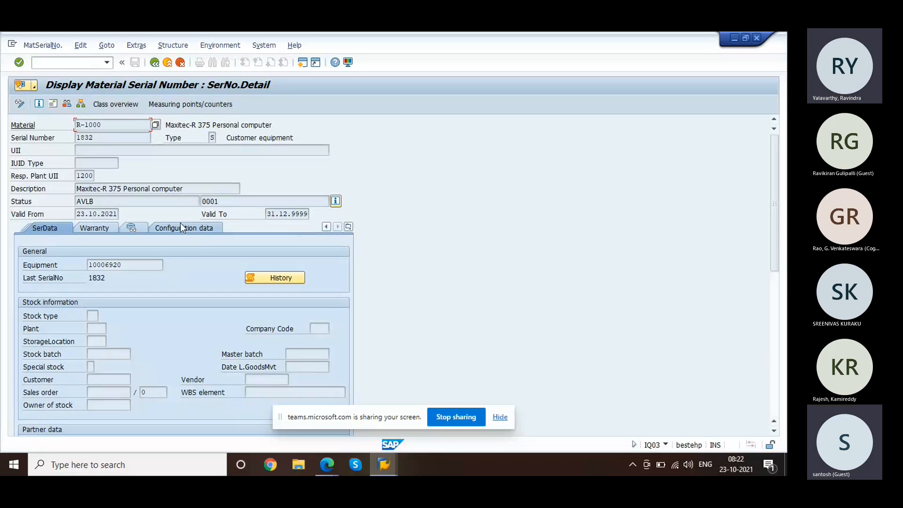
click(92, 230)
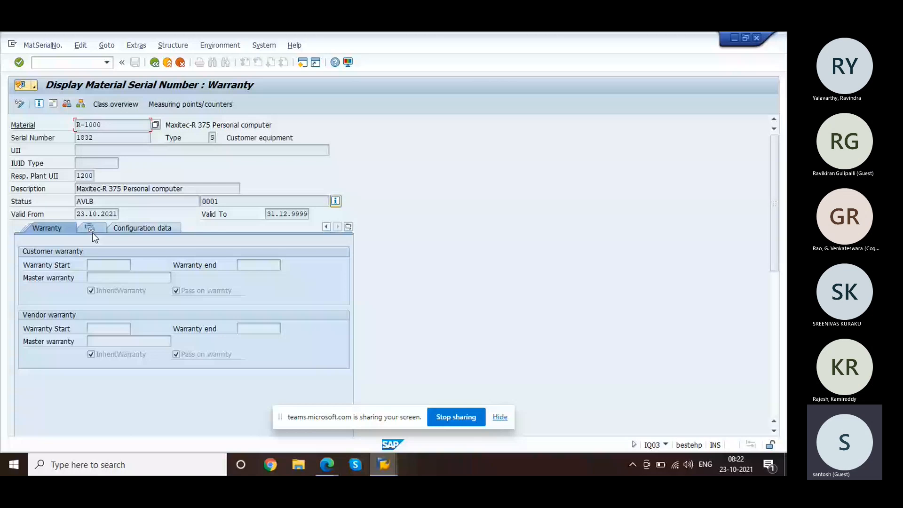
Step: Review equipment 10006920's action log entry 'Newly created equipment', then close the log
click(219, 45)
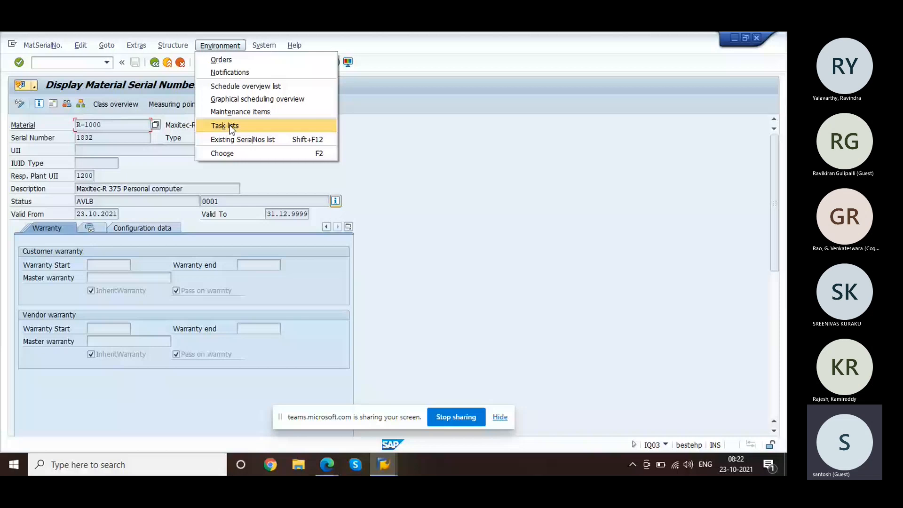
mouse_move(179, 45)
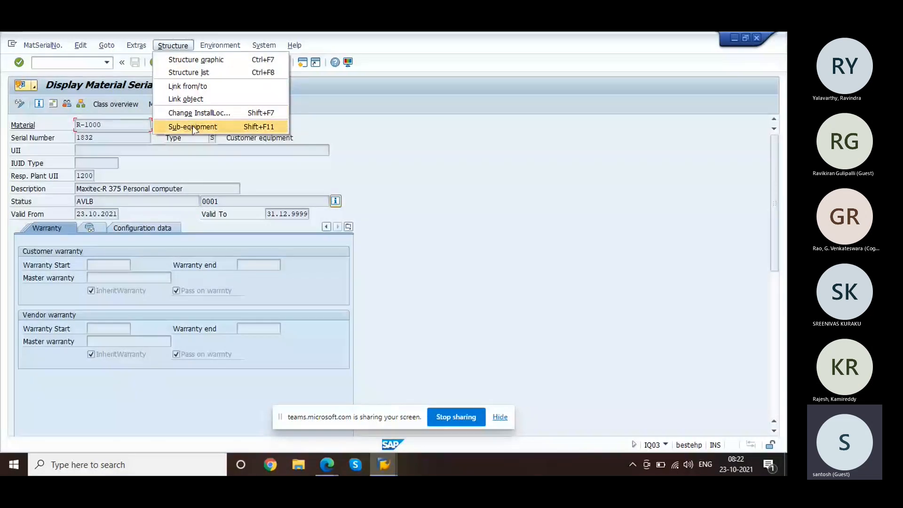
mouse_move(137, 45)
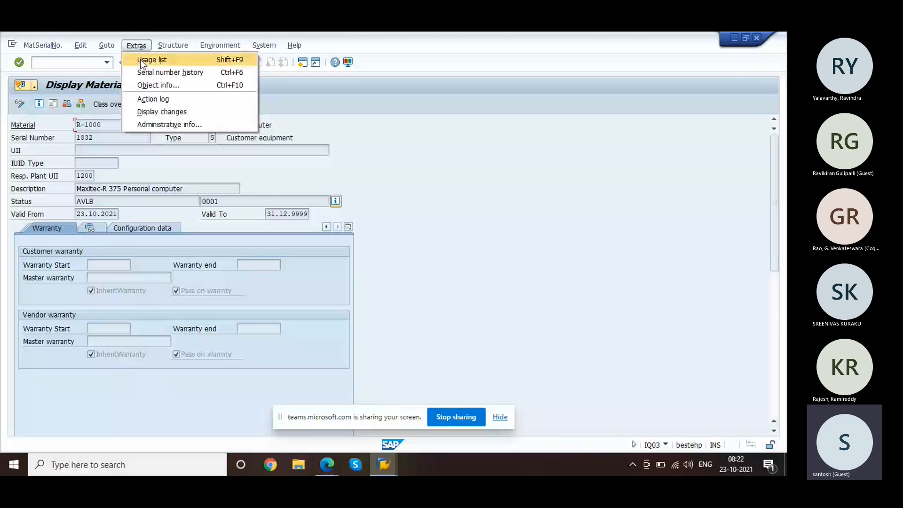
click(146, 103)
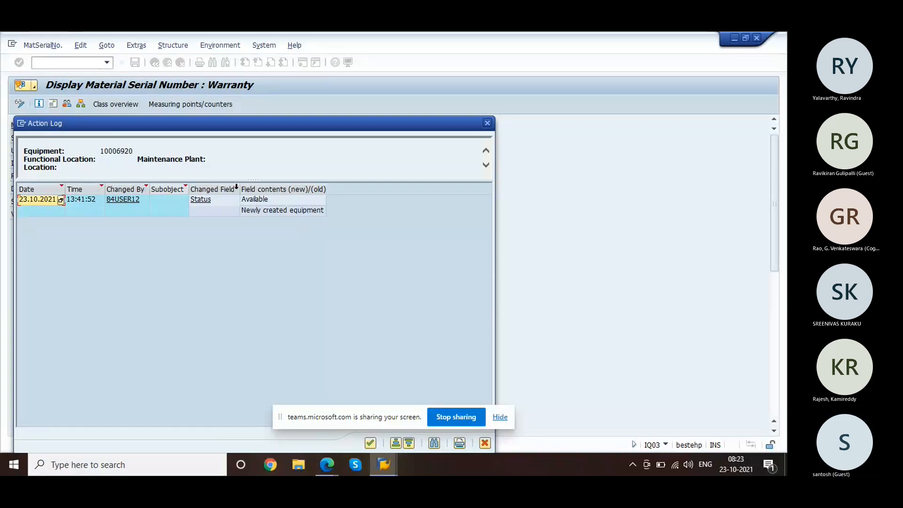
click(285, 212)
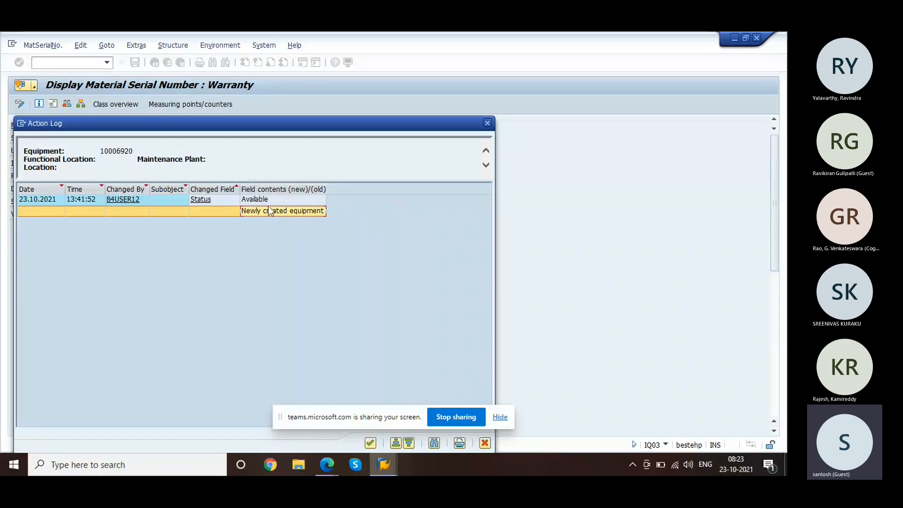
click(488, 123)
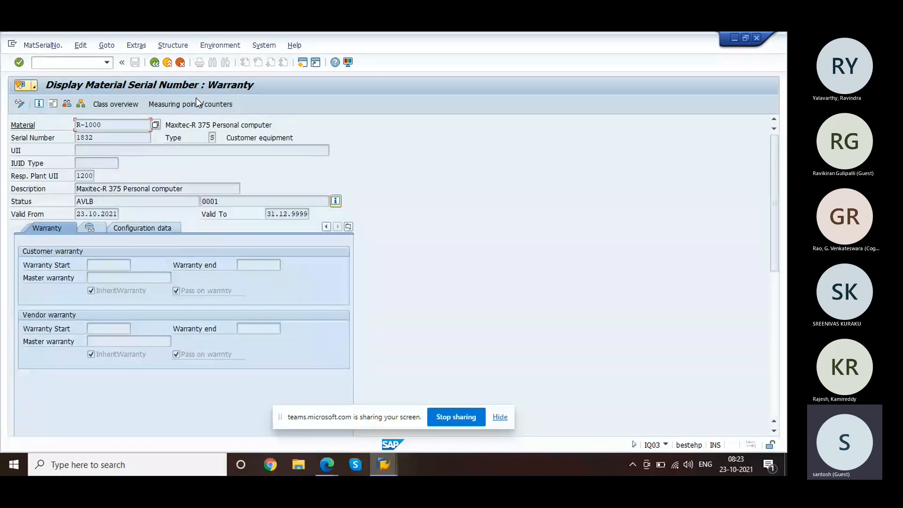
Step: Switch to order 20216, discard serial number maintenance, and create a delivery for the order
key(alt+Tab)
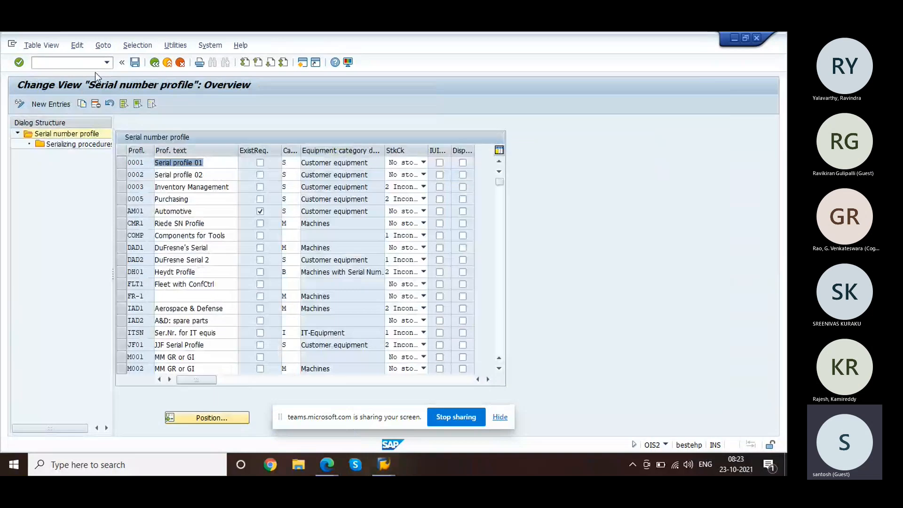
key(alt+Tab)
key(Tab)
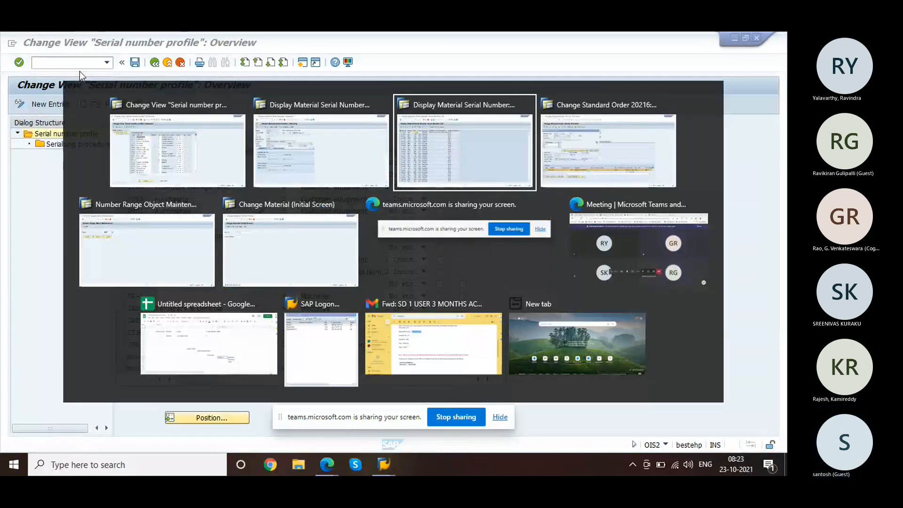
key(Tab)
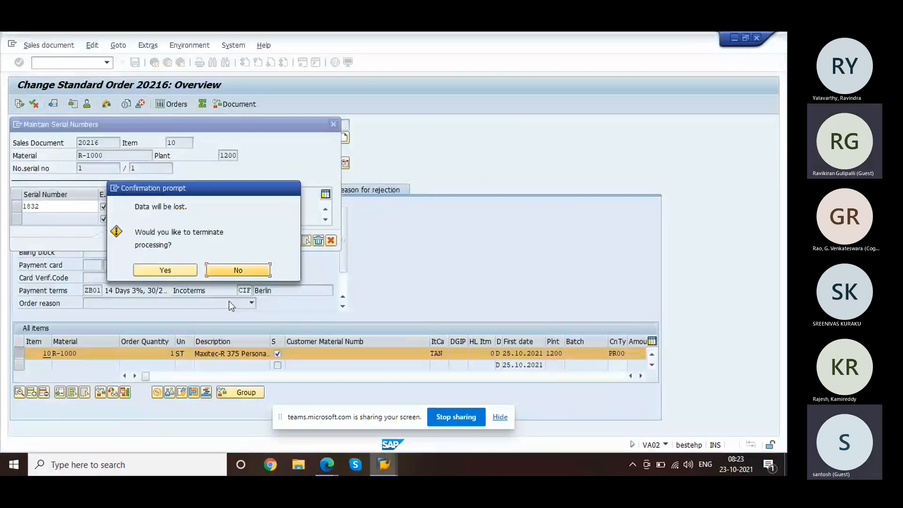
click(182, 271)
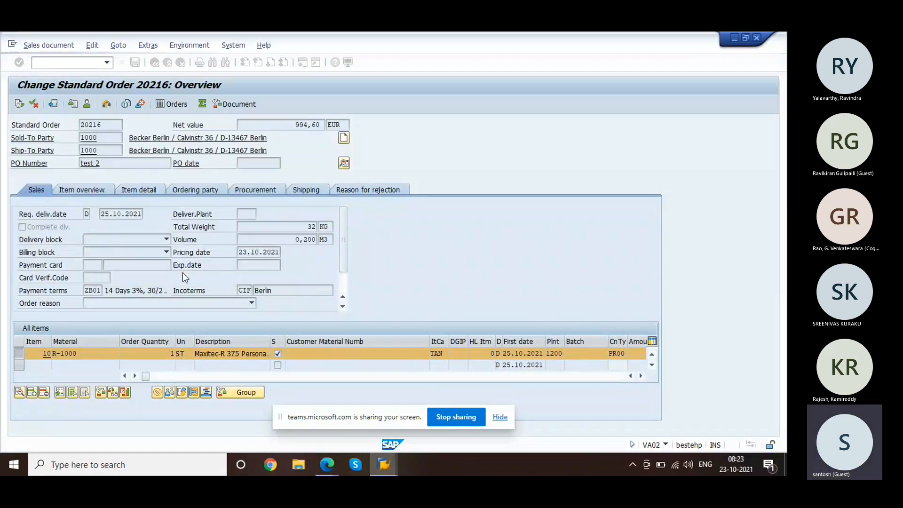
click(27, 49)
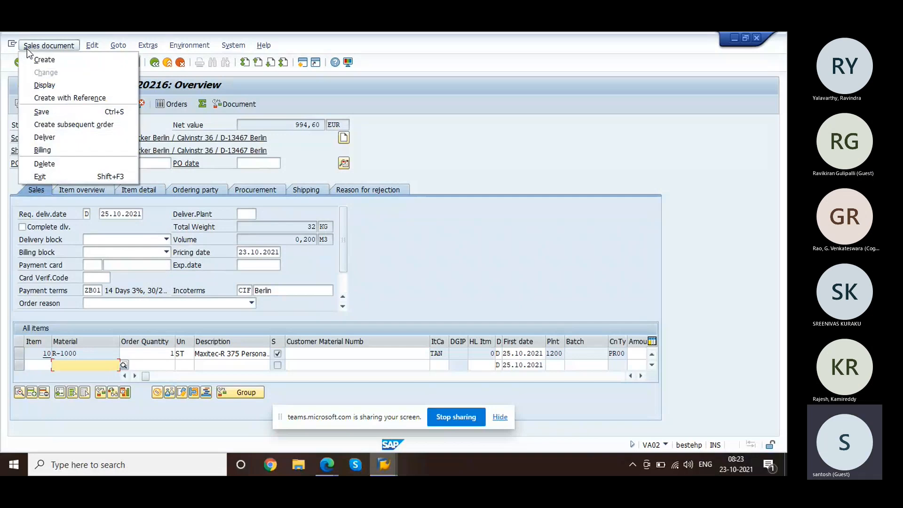
click(61, 137)
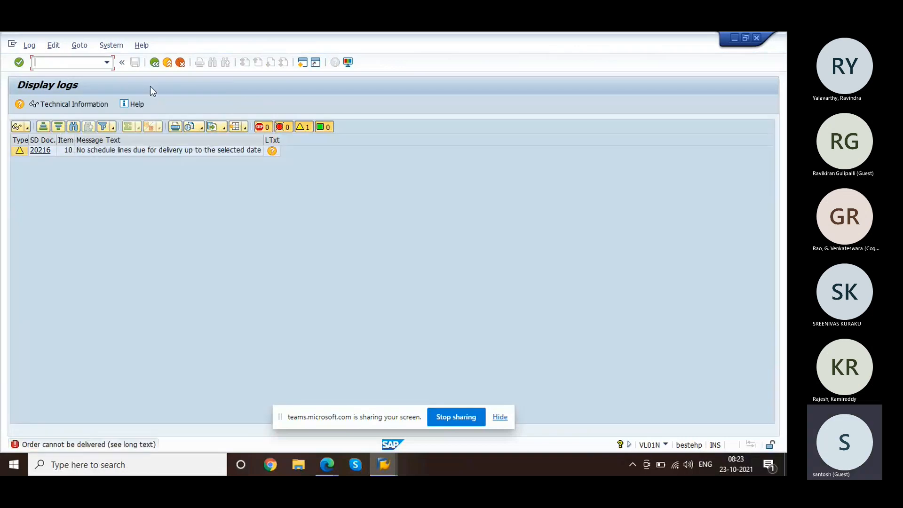
Step: Retry the outbound delivery with a new selection date picked from the calendar
click(155, 62)
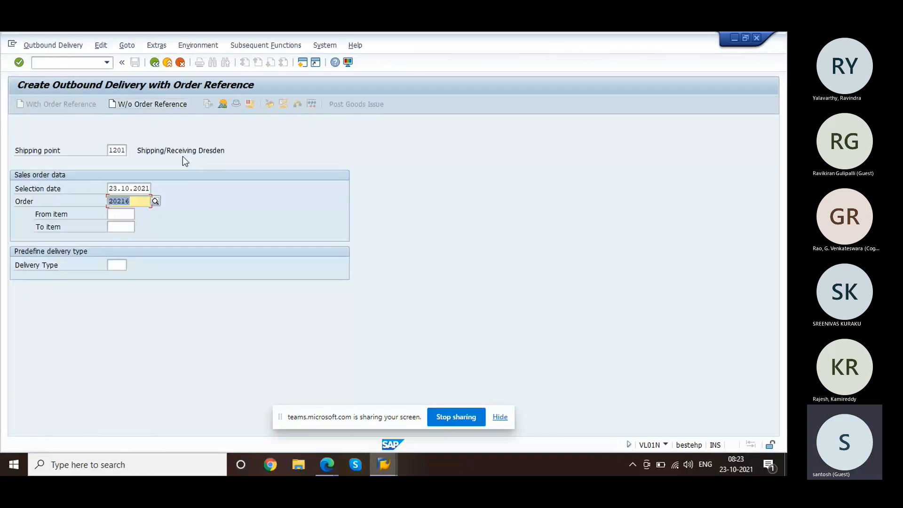
click(146, 188)
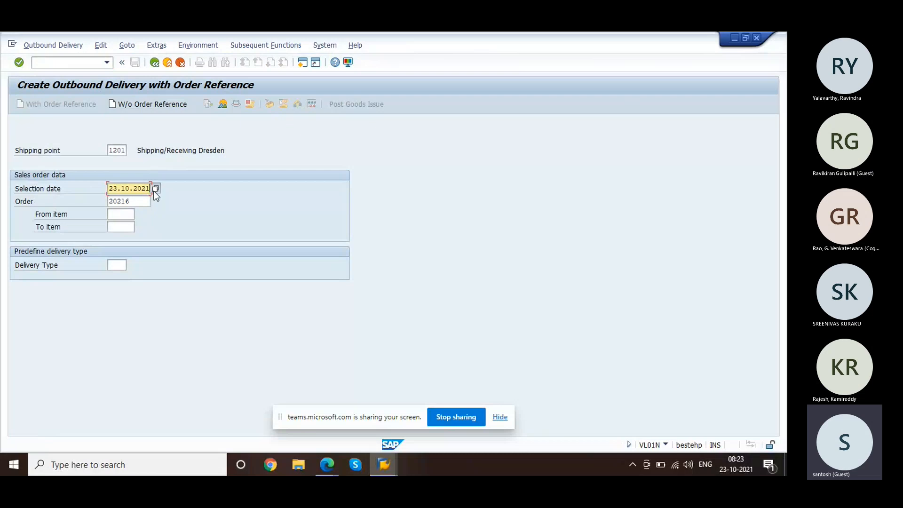
click(154, 191)
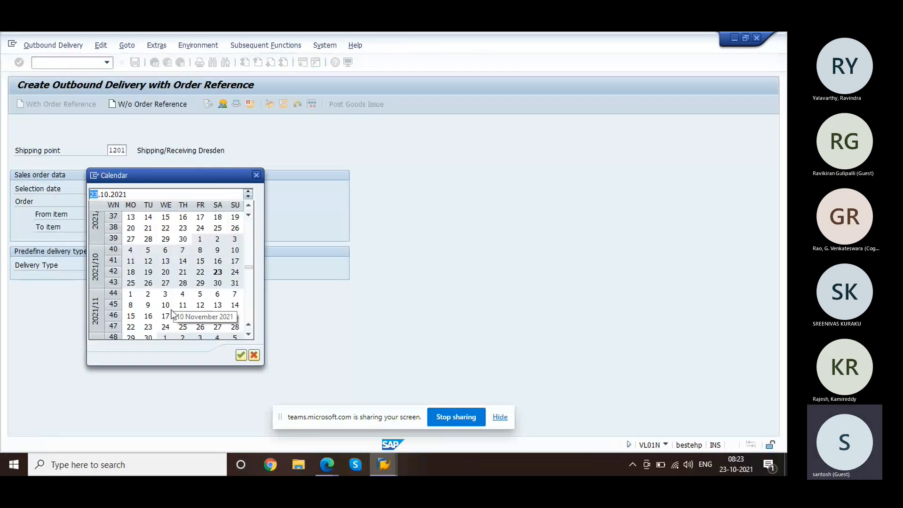
double_click(173, 312)
key(Return)
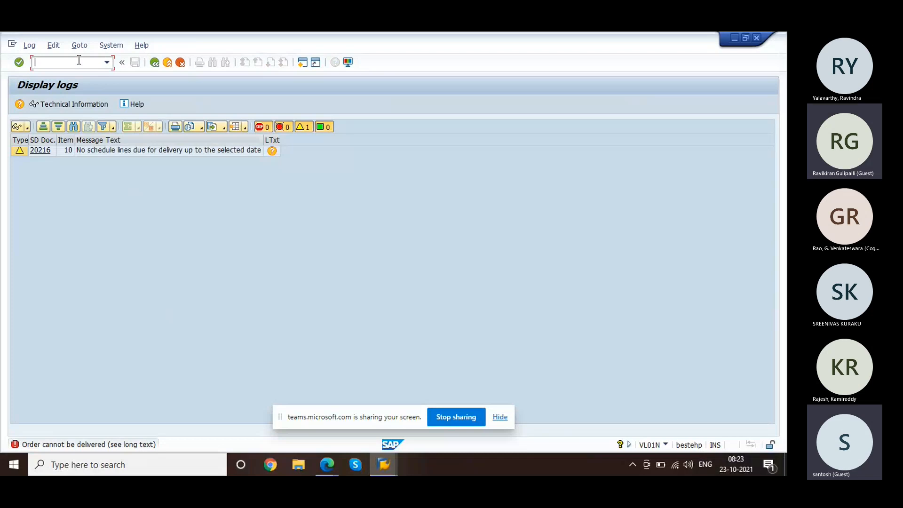
Step: Return to the Change Sales Order transaction with /nva02
text(/nmm)
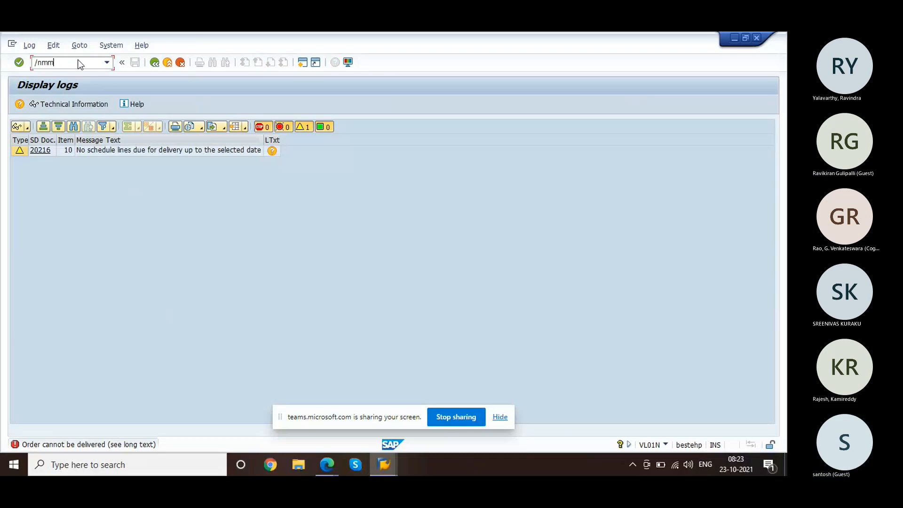
key(BackSpace)
key(BackSpace)
text(va02)
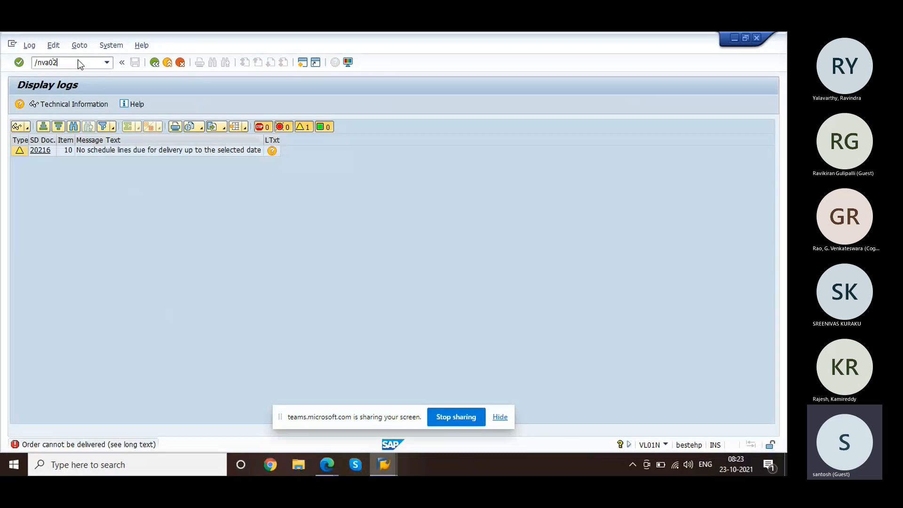
key(Return)
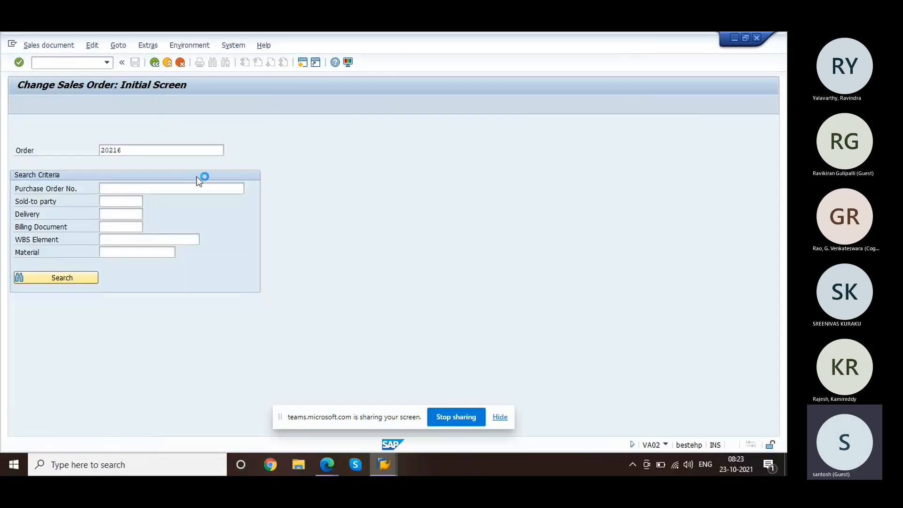
Step: Show the schedule lines of item 10 in order 20216, with 0 confirmed quantity
click(20, 350)
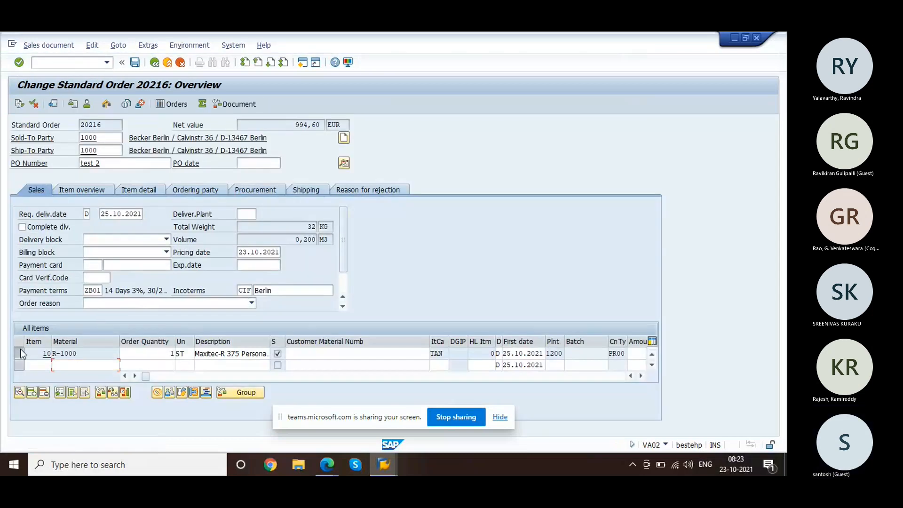
double_click(86, 357)
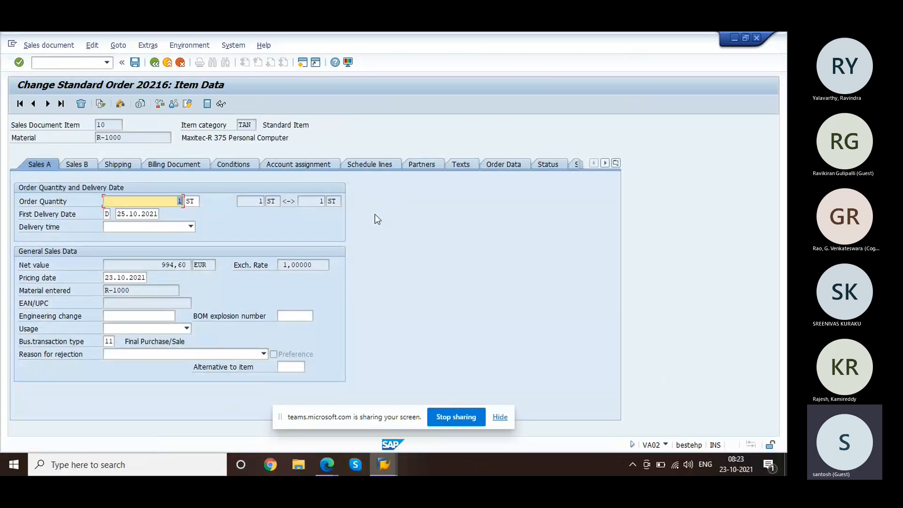
click(373, 166)
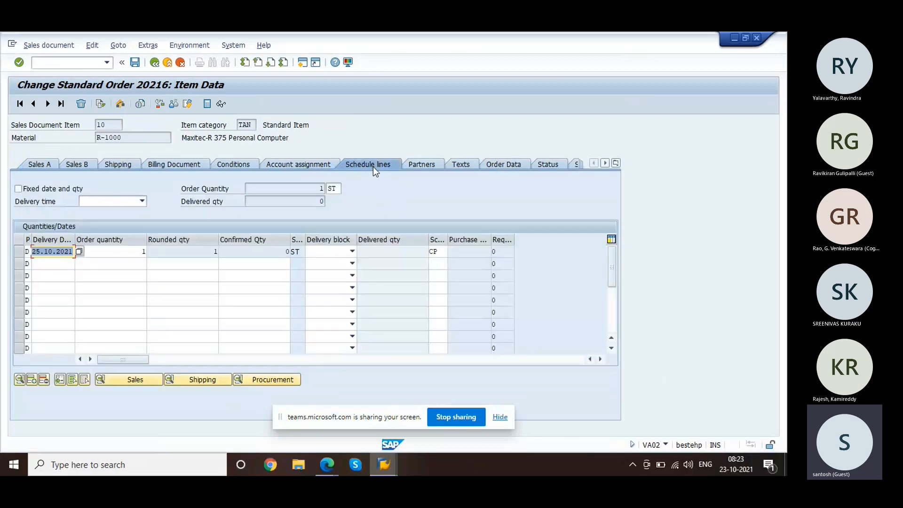
Step: Start goods movement entry with transaction /nmb11
click(80, 64)
text(/n)
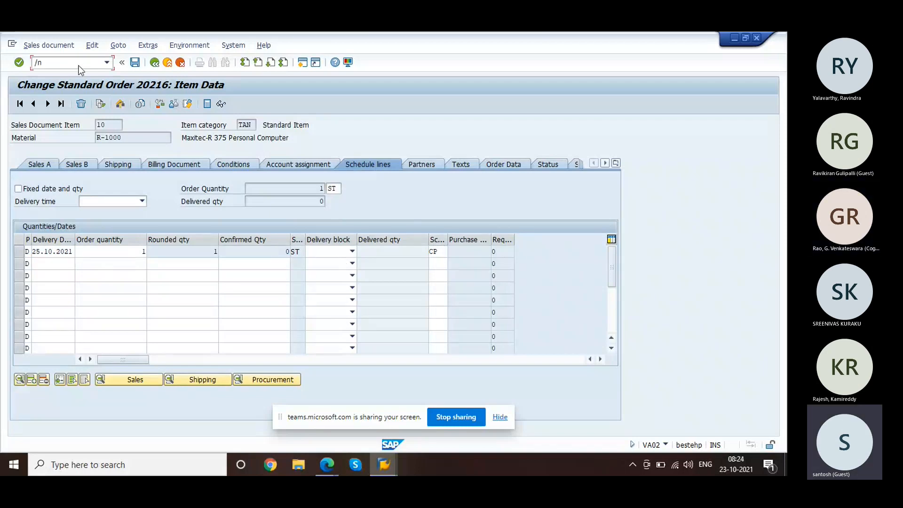
text(mm)
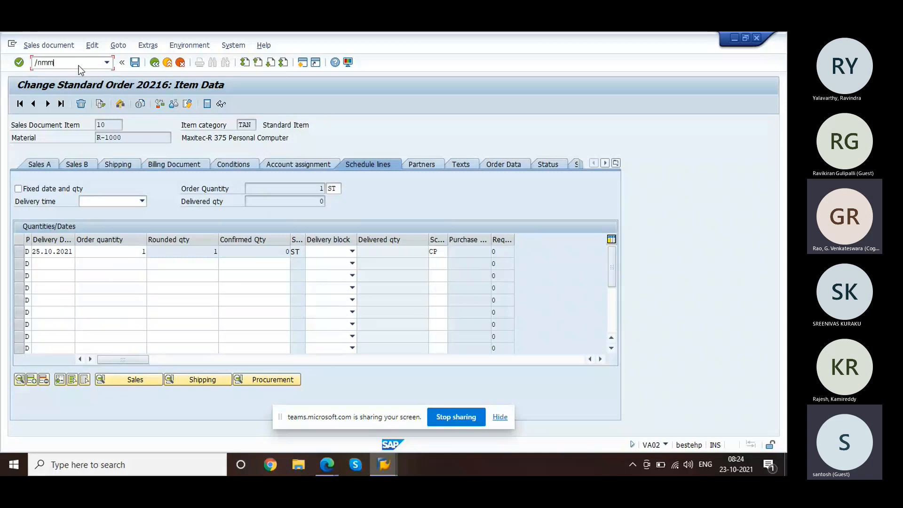
key(BackSpace)
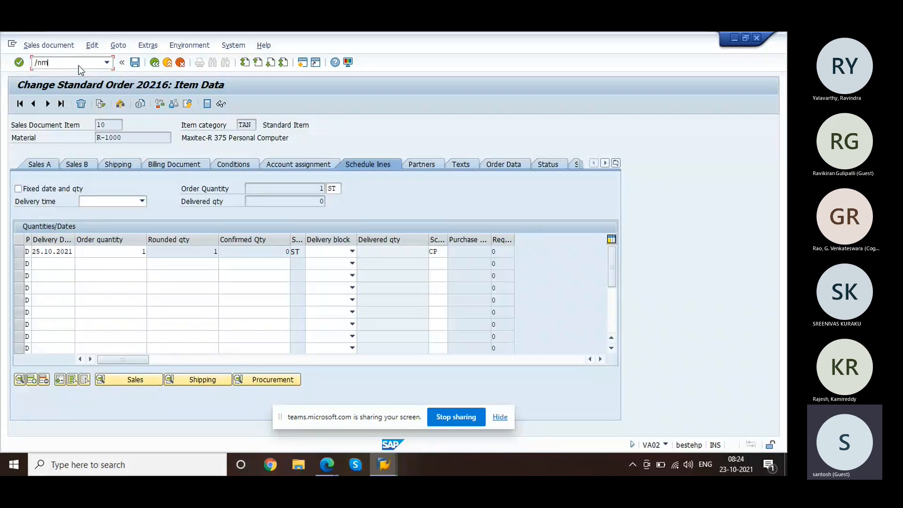
text(b11)
key(Return)
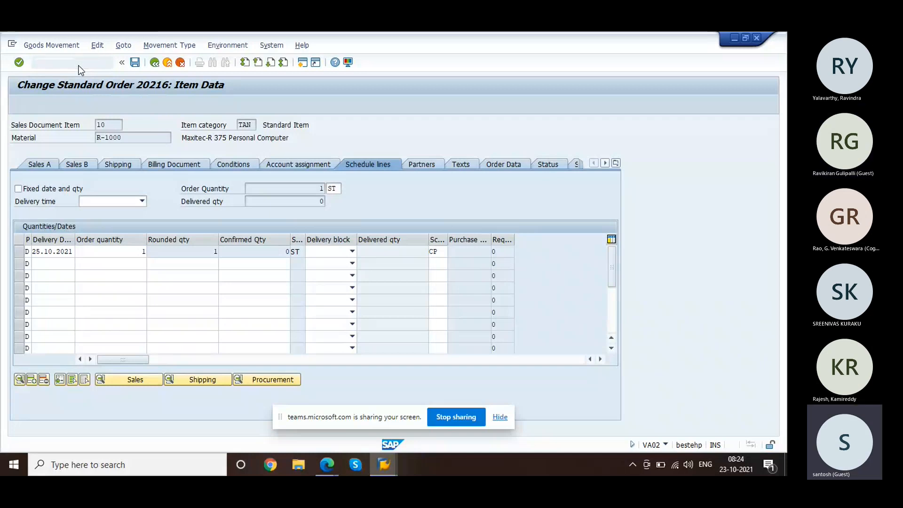
Step: Validate the 561 movement for plant 1200, revealing only periods 2015/05 and 2015/04 are open
key(Tab)
key(Tab)
key(Tab)
key(Tab)
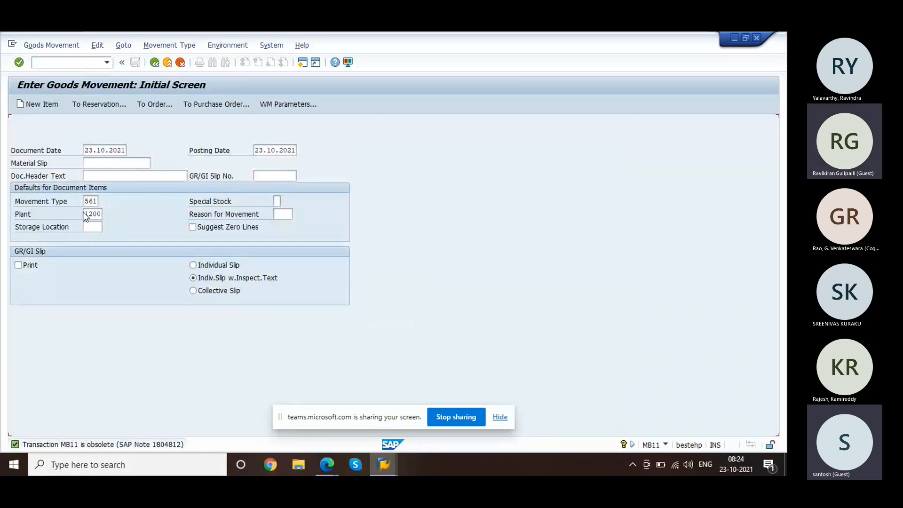
key(Return)
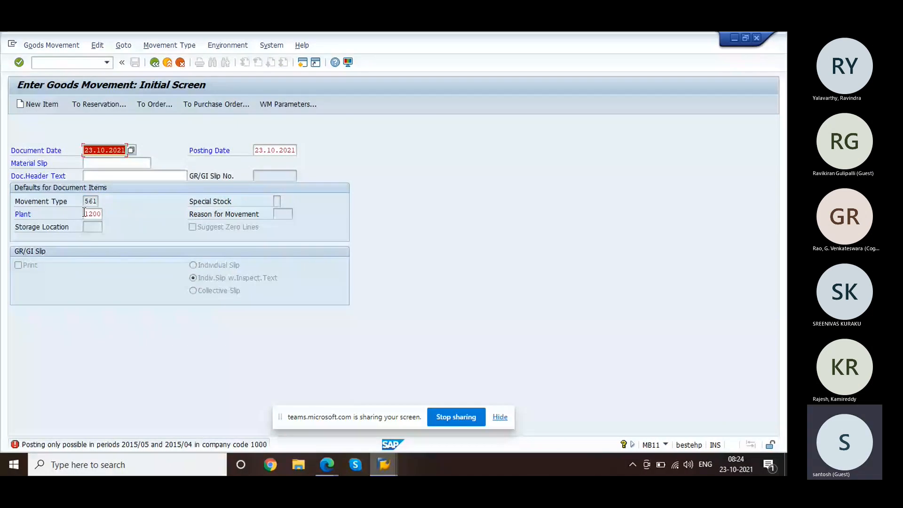
click(148, 323)
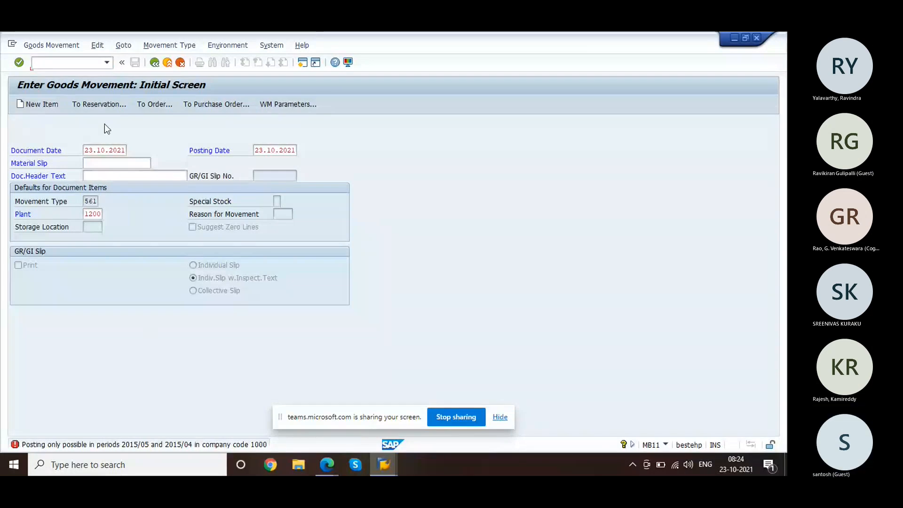
Step: Return to serial 1832 of R-1000, try drilling into equipment 10006920, and dismiss the message
key(alt+Tab)
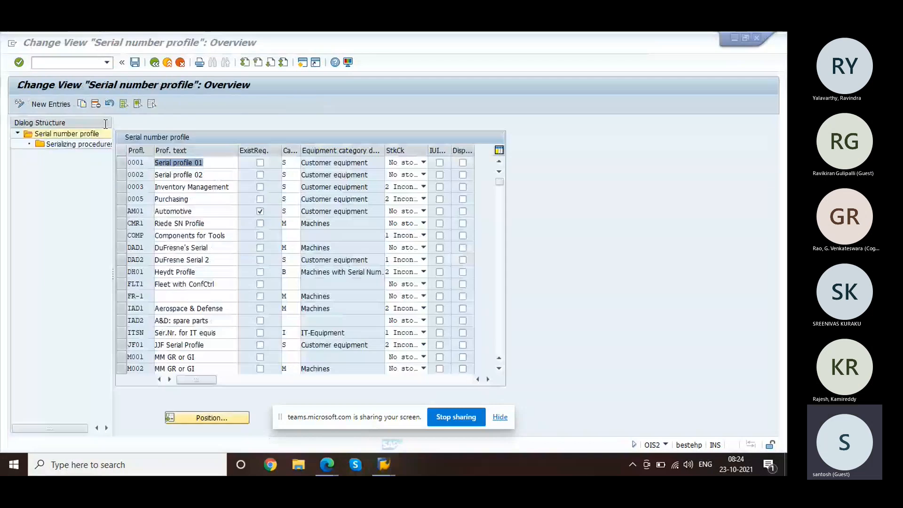
click(122, 133)
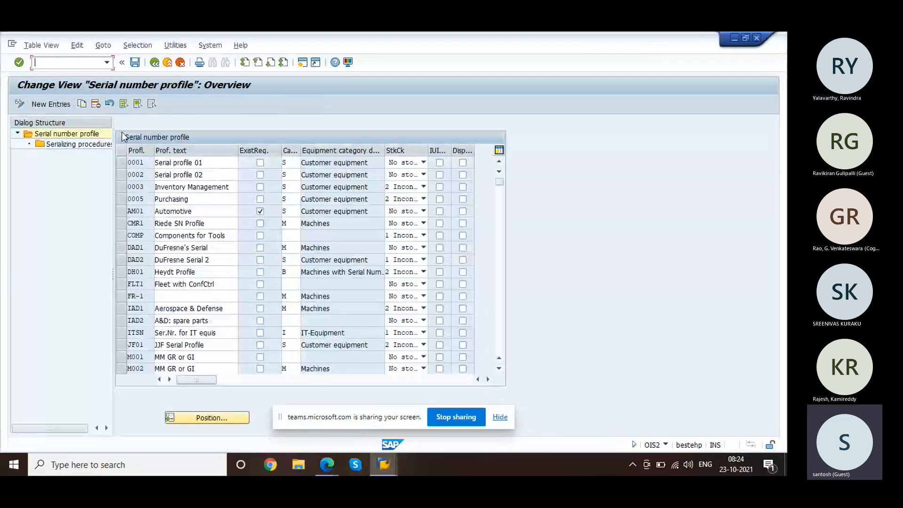
key(alt+Tab)
key(alt+Tab)
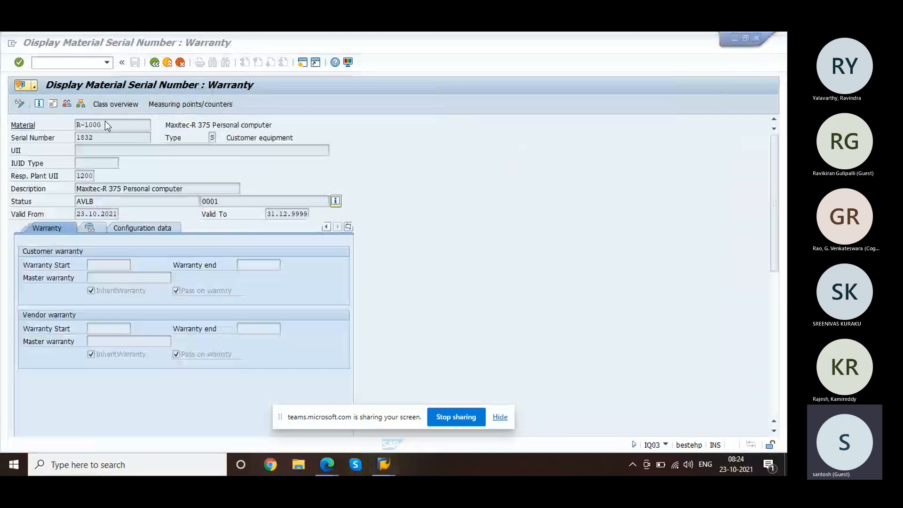
click(154, 63)
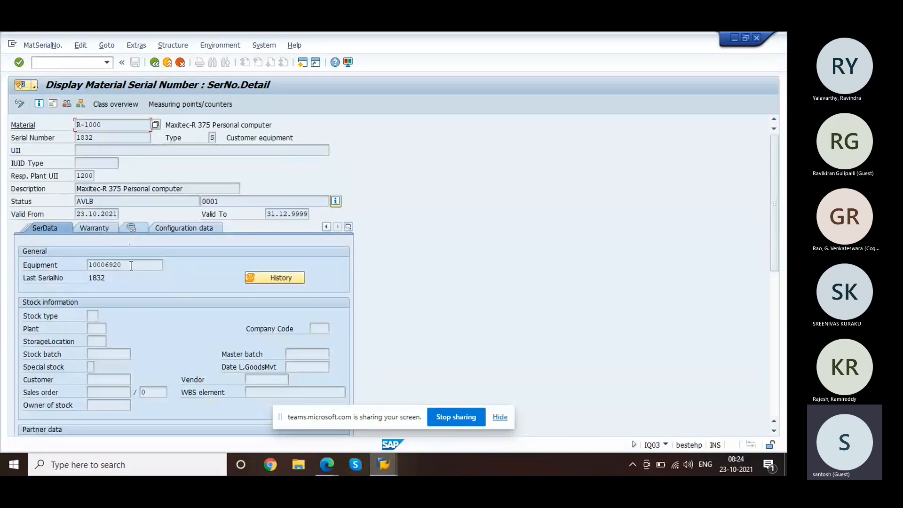
double_click(106, 265)
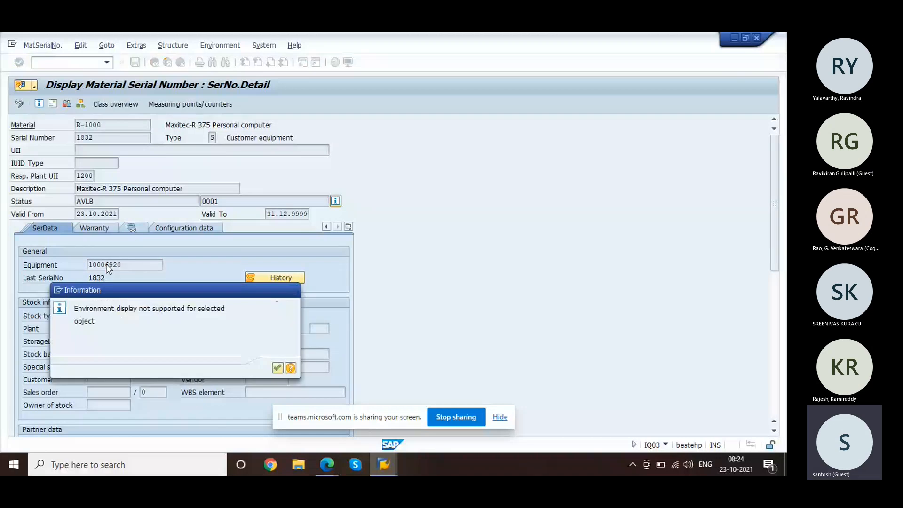
key(Return)
Step: Display equipment 10006920 via /nie03 to see its general data and 32 KG weight
text(/)
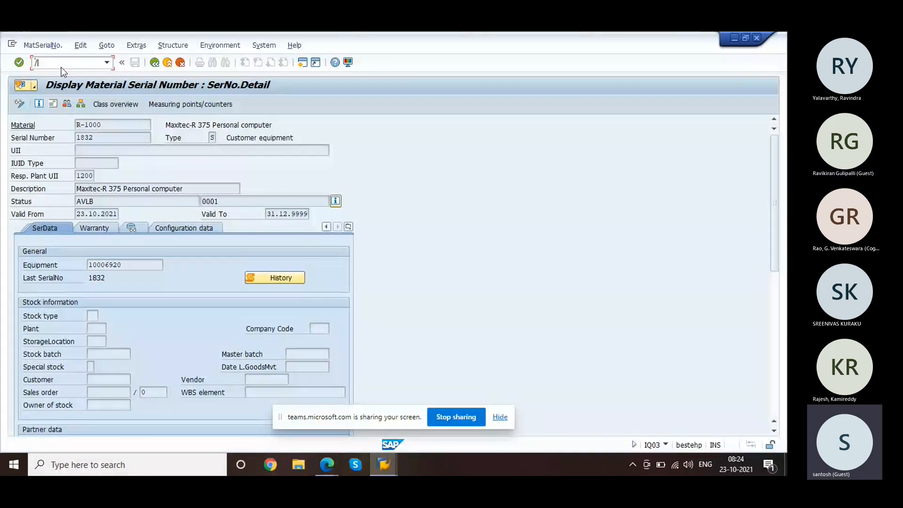
text(nie0)
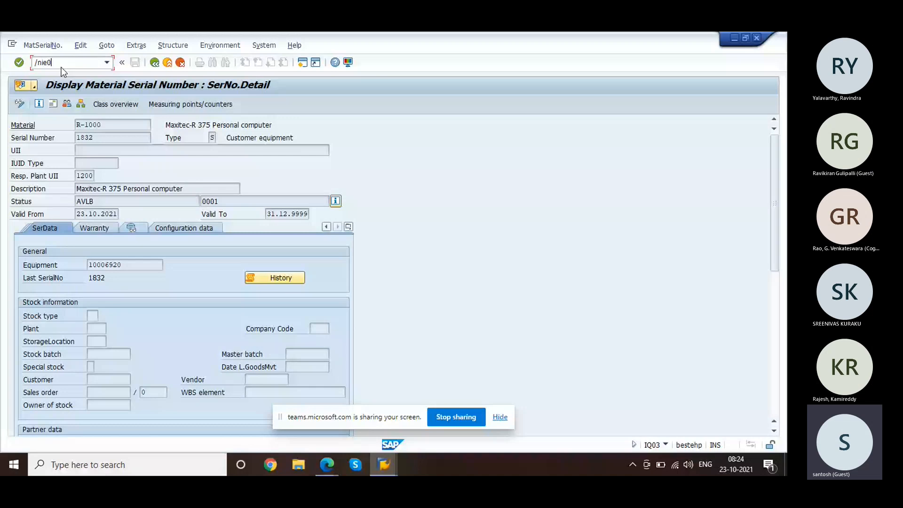
text(3)
key(Return)
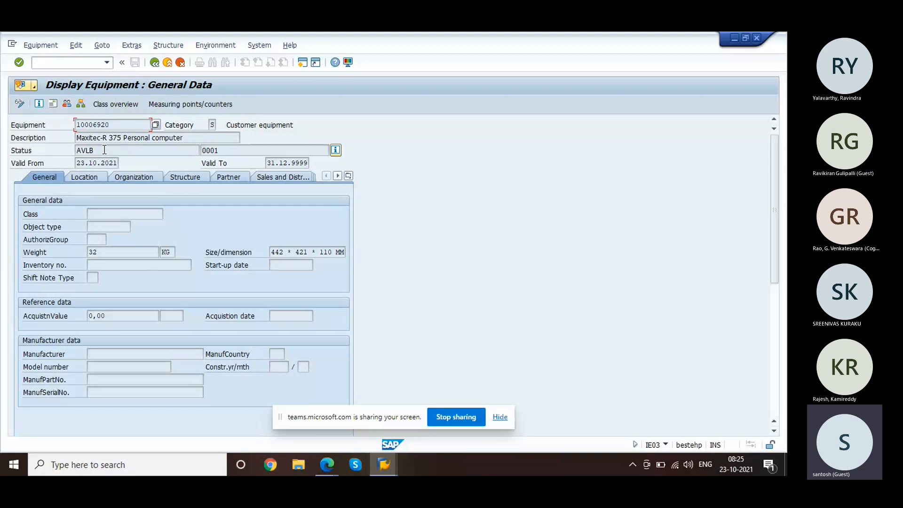
Step: Check equipment 10006920's weight of 32, then view its Location and Organization data
click(104, 253)
drag(778, 218, 772, 307)
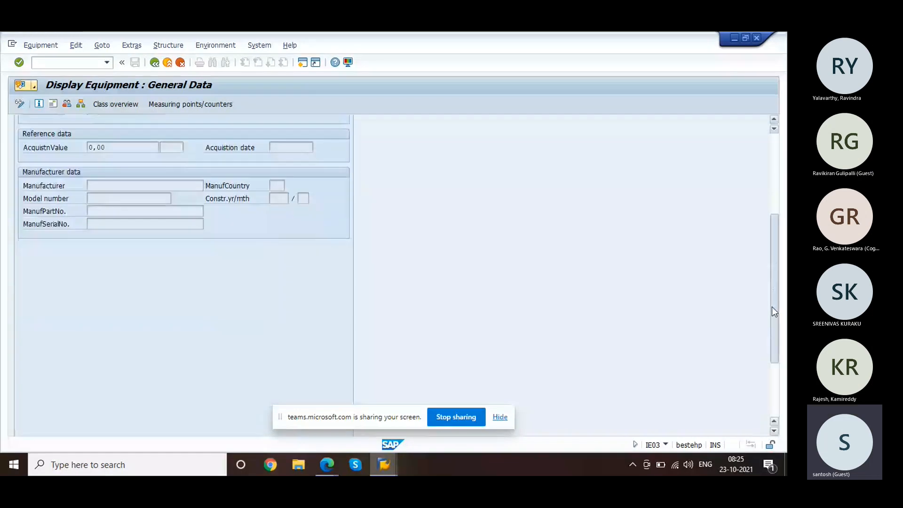
drag(772, 306, 773, 218)
click(83, 177)
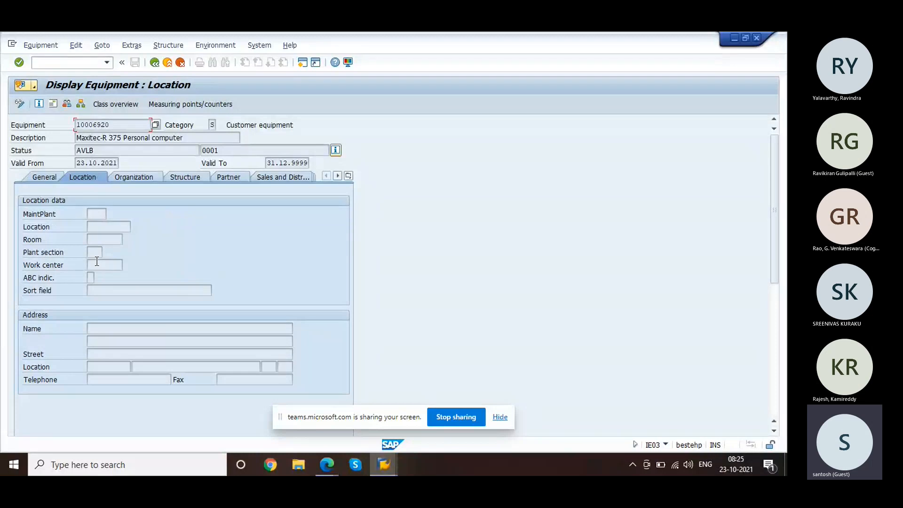
click(138, 177)
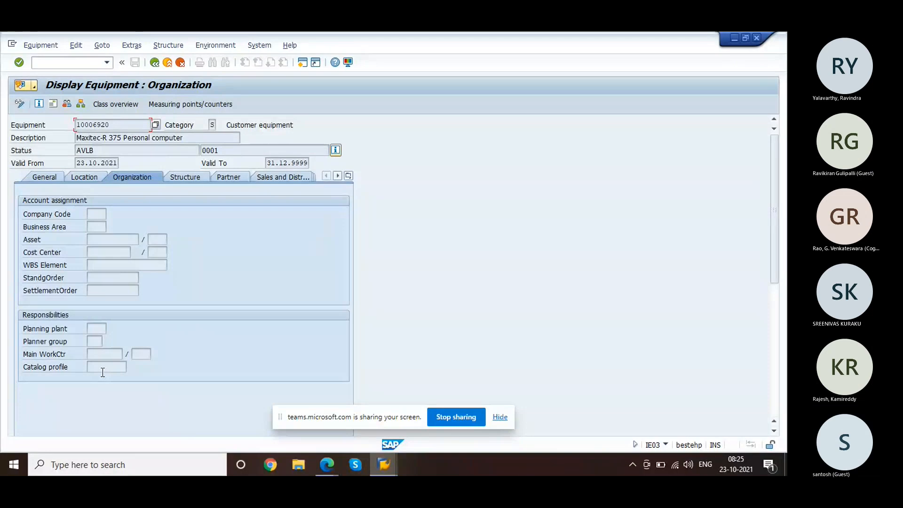
Step: Inspect the structure data (construction type R-1000, empty functional location), then the empty partner list
click(180, 177)
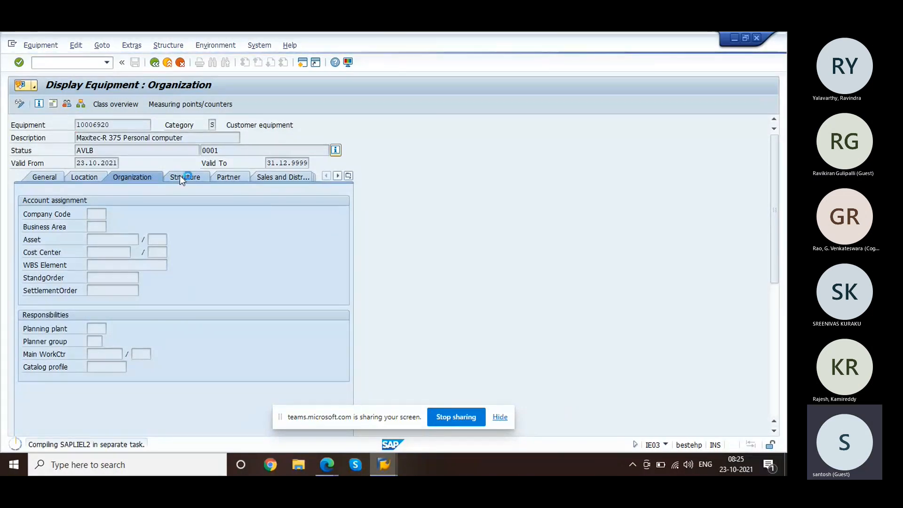
click(113, 289)
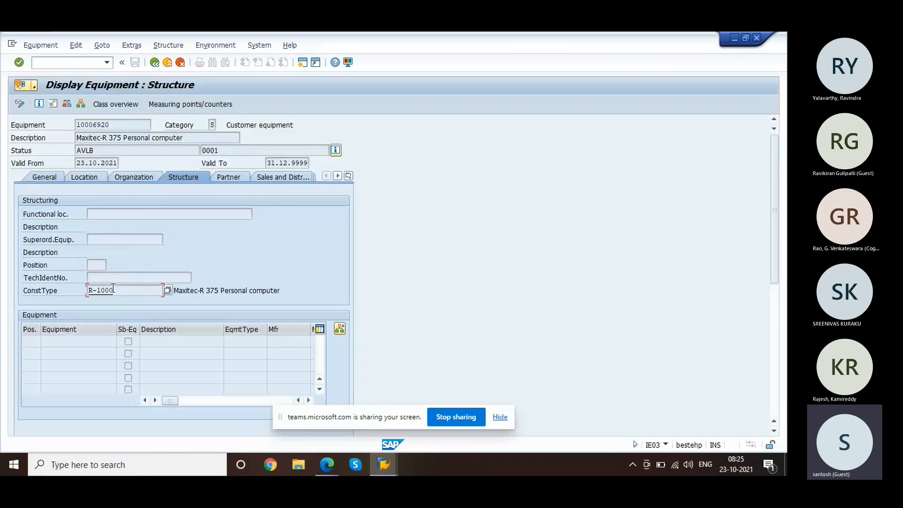
drag(113, 288, 78, 285)
click(78, 285)
click(113, 213)
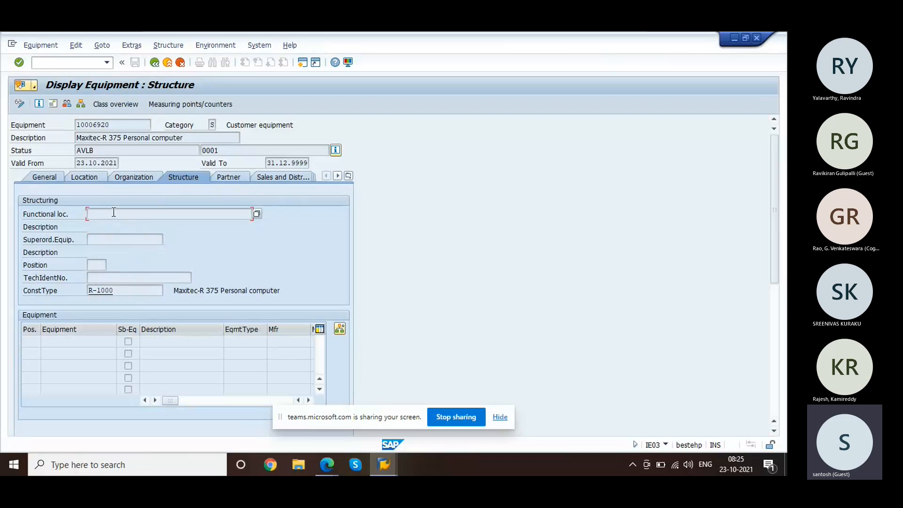
click(234, 177)
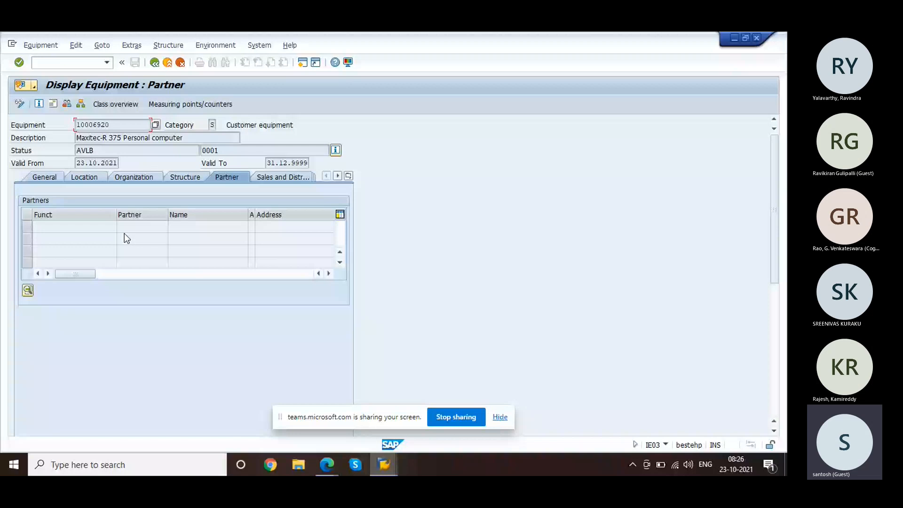
Step: Browse the Sales and Distribution, serial and partner data, noting equipment category S
click(294, 179)
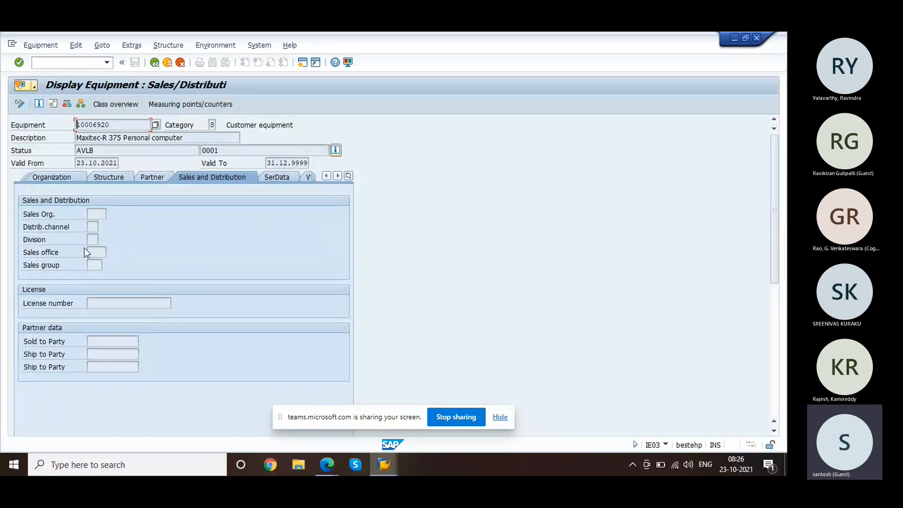
click(271, 179)
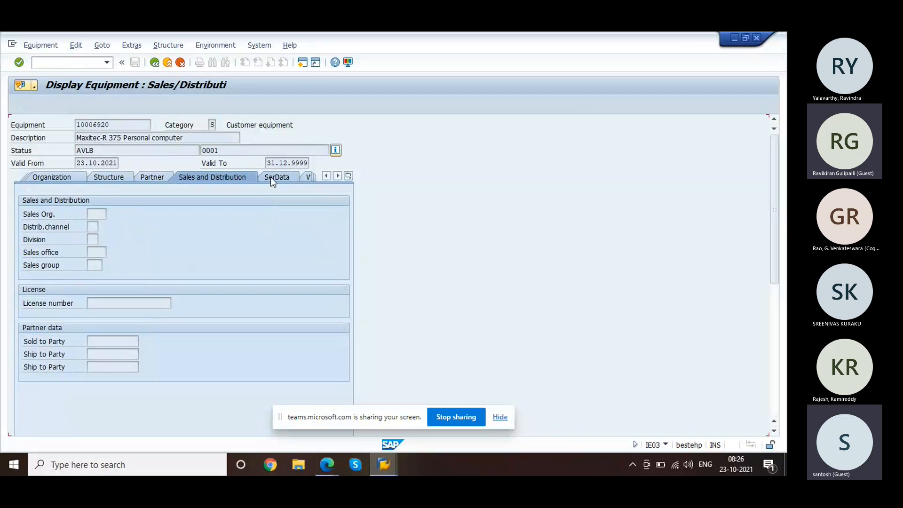
click(154, 178)
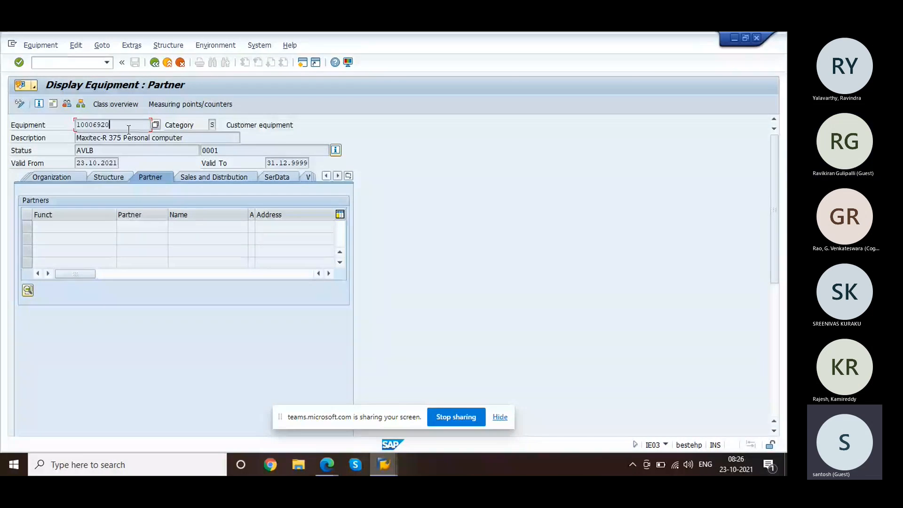
click(212, 125)
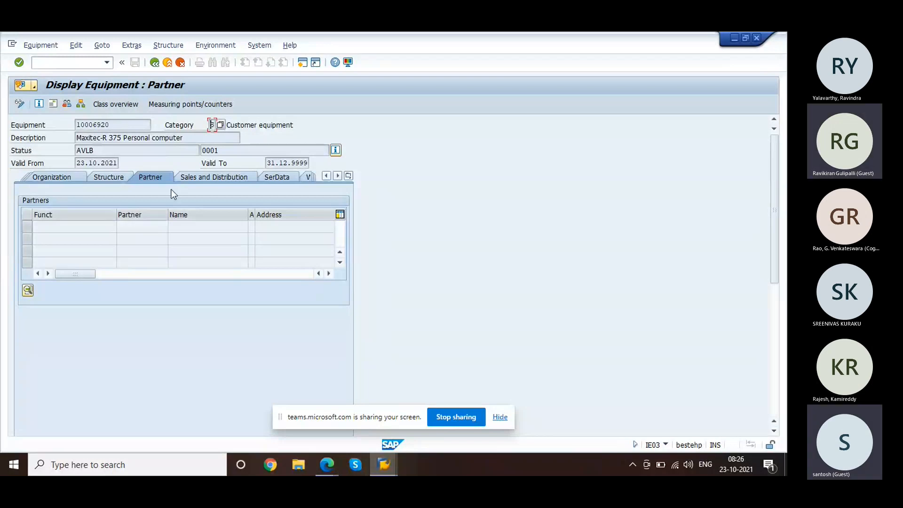
Step: Check serial data for R-1000 serial 1832 at plant 1200 and open its history
click(201, 178)
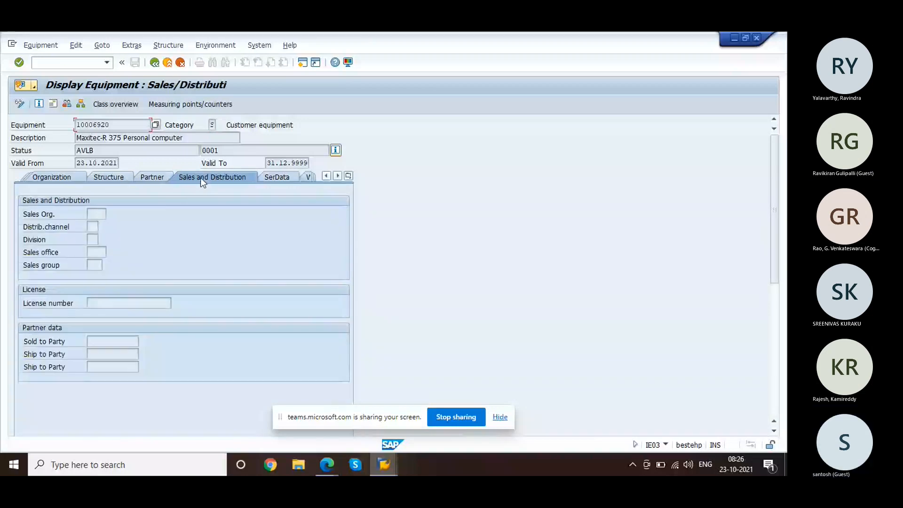
click(275, 179)
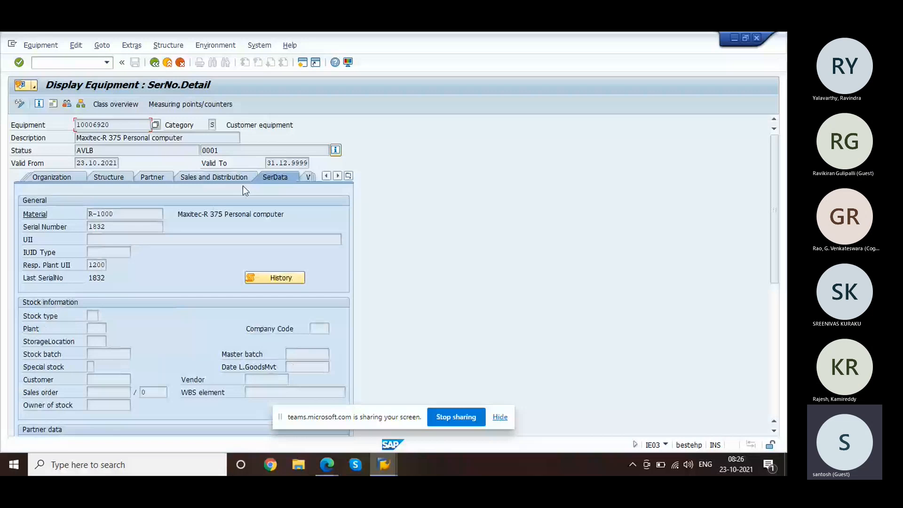
click(114, 229)
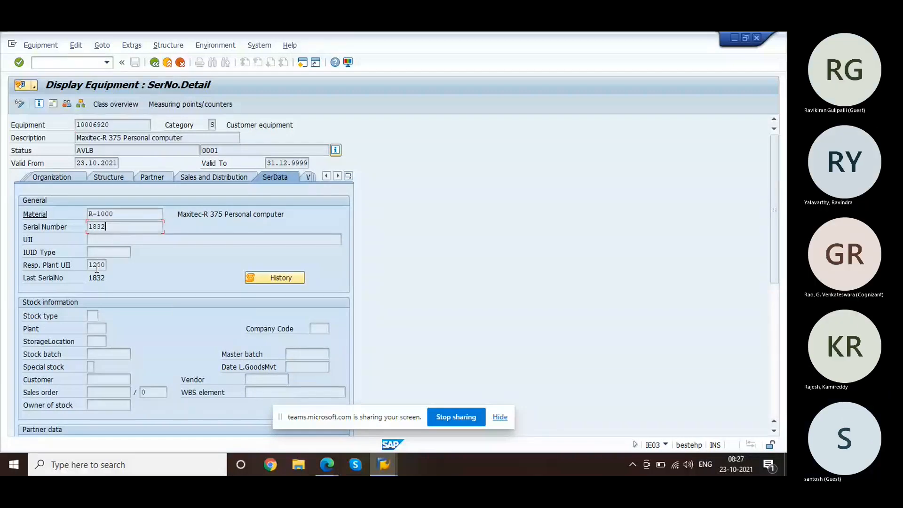
click(97, 266)
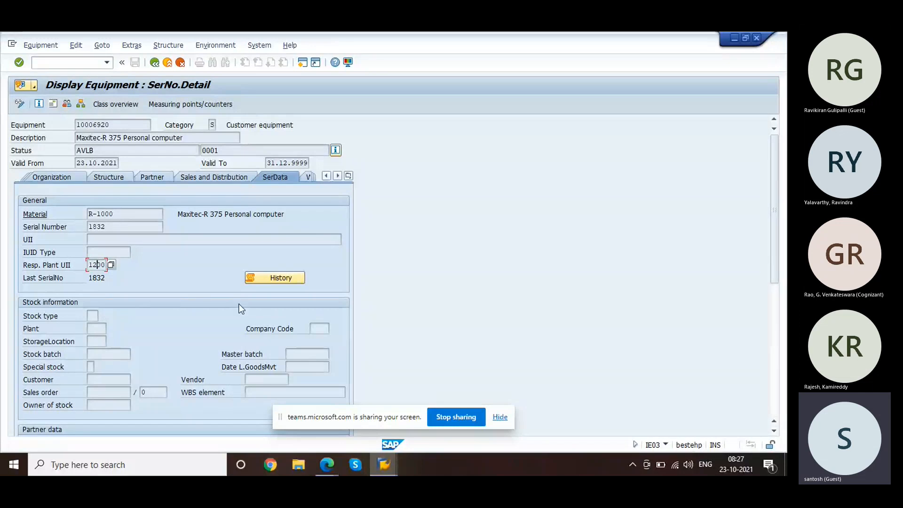
click(275, 280)
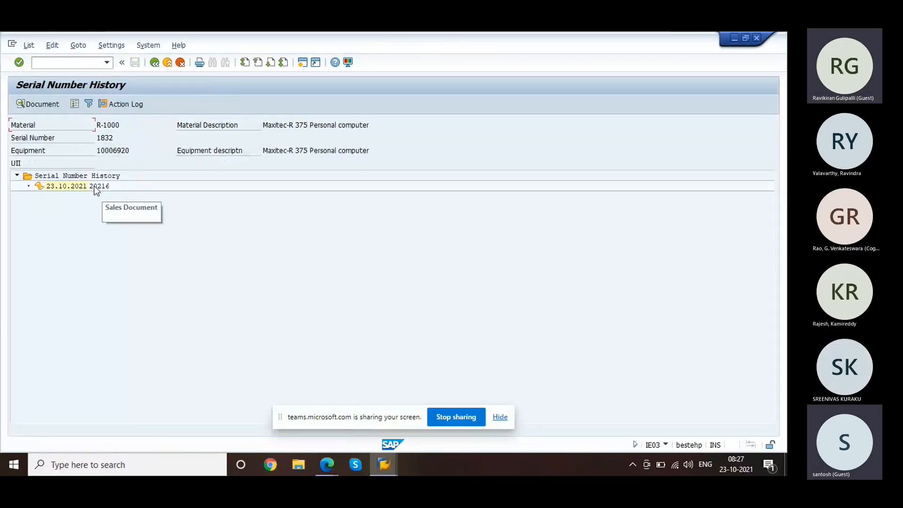
Step: Select the 23.10.2021 history entry, then return to equipment 10006920's serial data
click(80, 187)
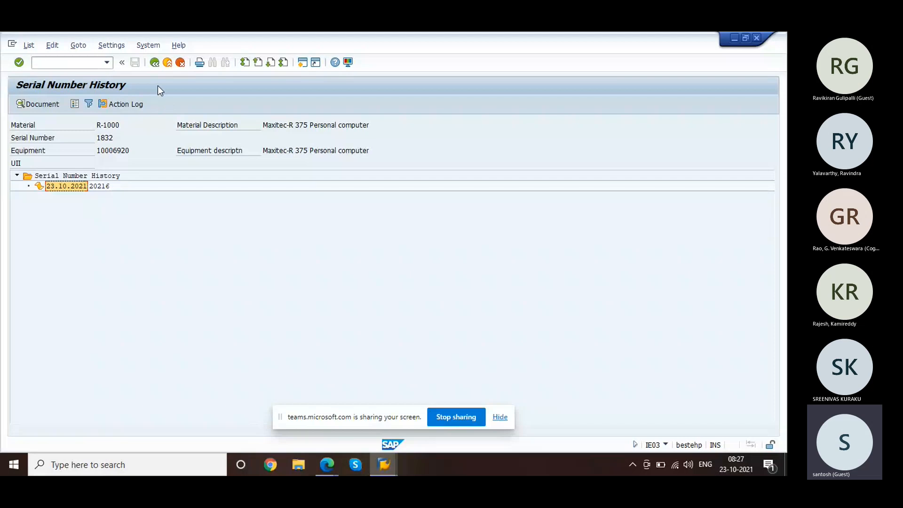
click(160, 61)
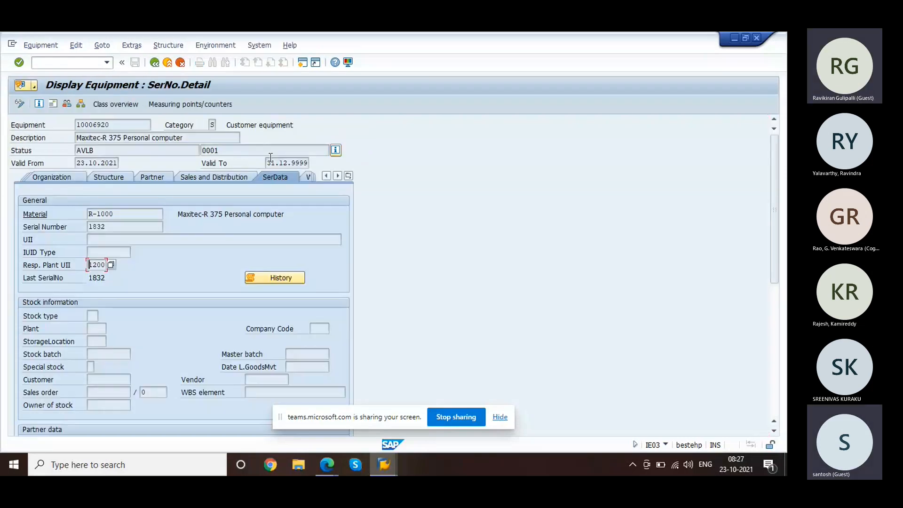
Step: Show equipment 10006920's warranty data and review then close its action log
click(307, 177)
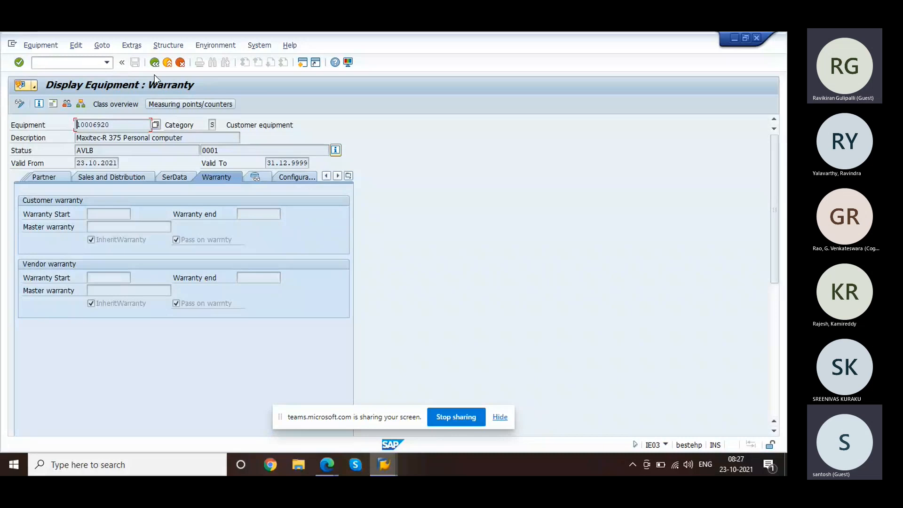
click(136, 47)
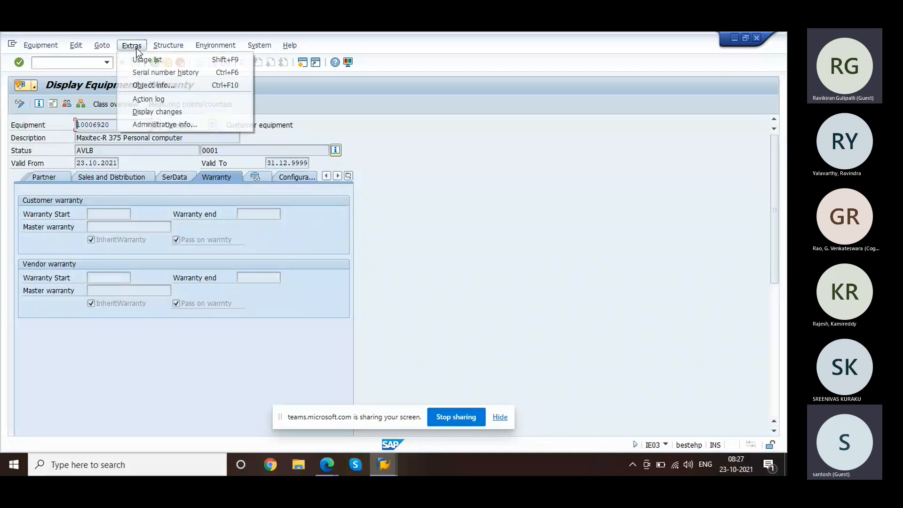
click(165, 98)
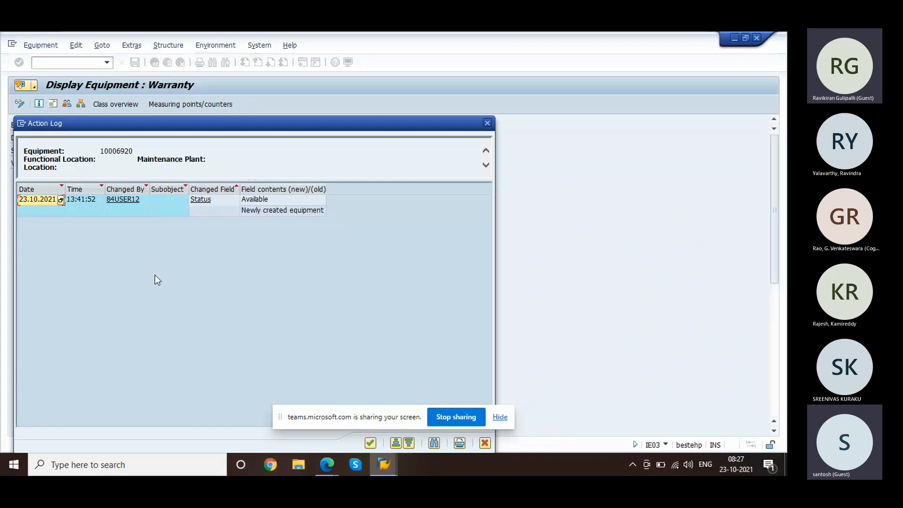
click(487, 124)
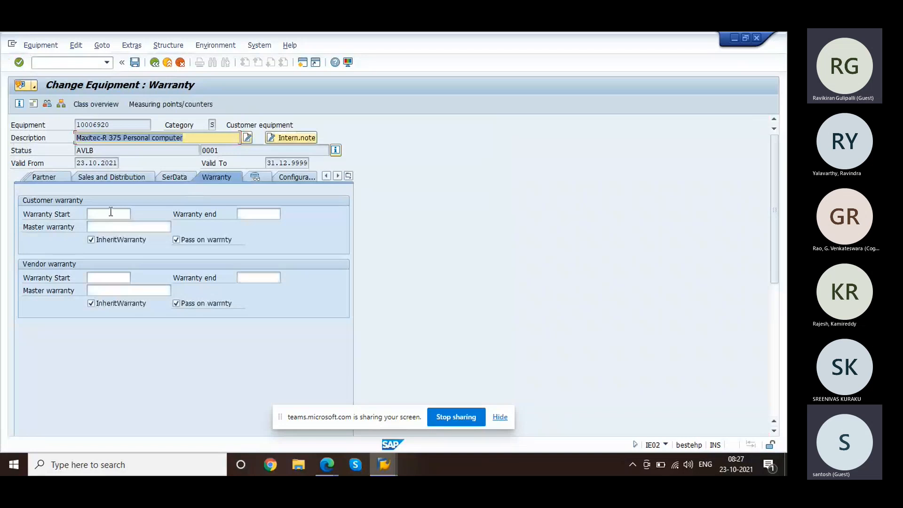
Step: Pick warranty start 23.10.2021 and end 06.11.2021 from the calendars, then save the equipment
click(111, 212)
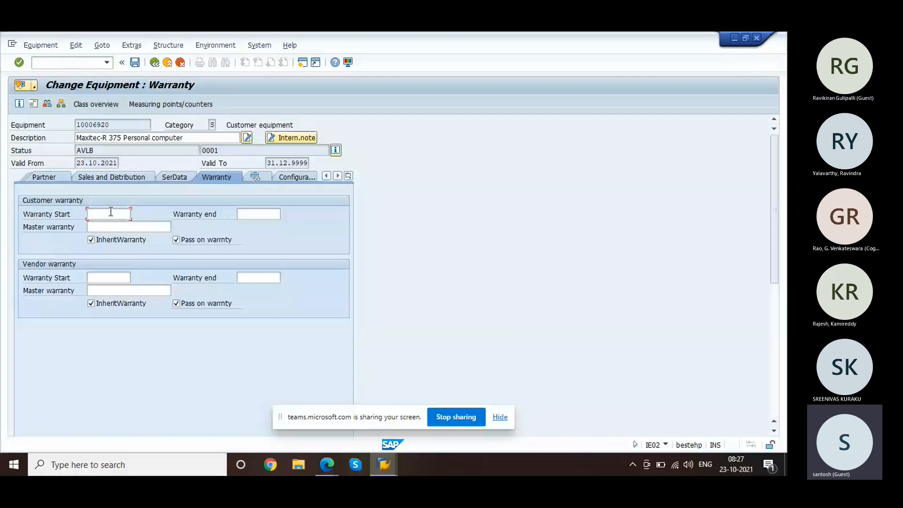
key(F4)
double_click(223, 285)
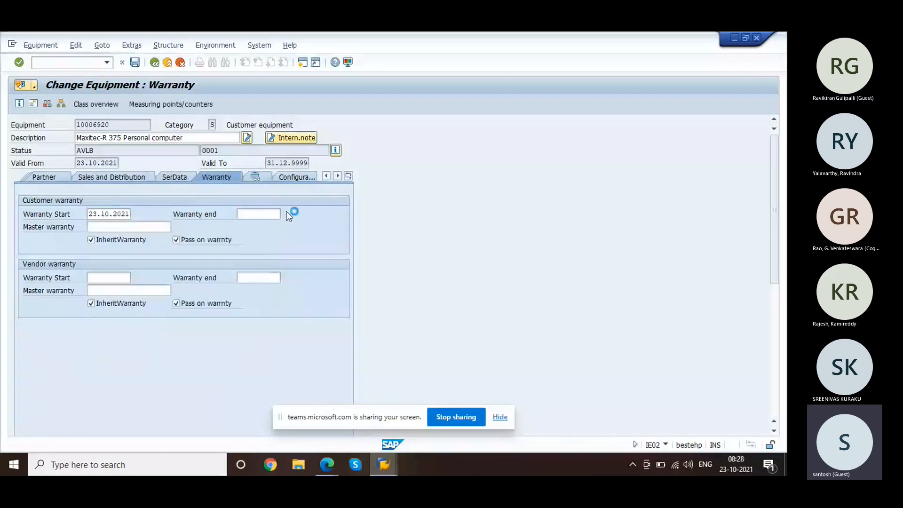
key(F4)
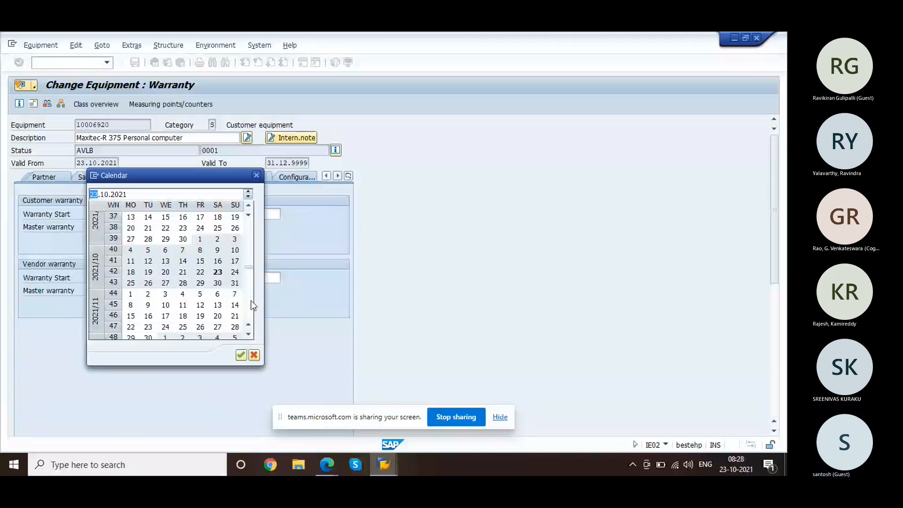
double_click(219, 296)
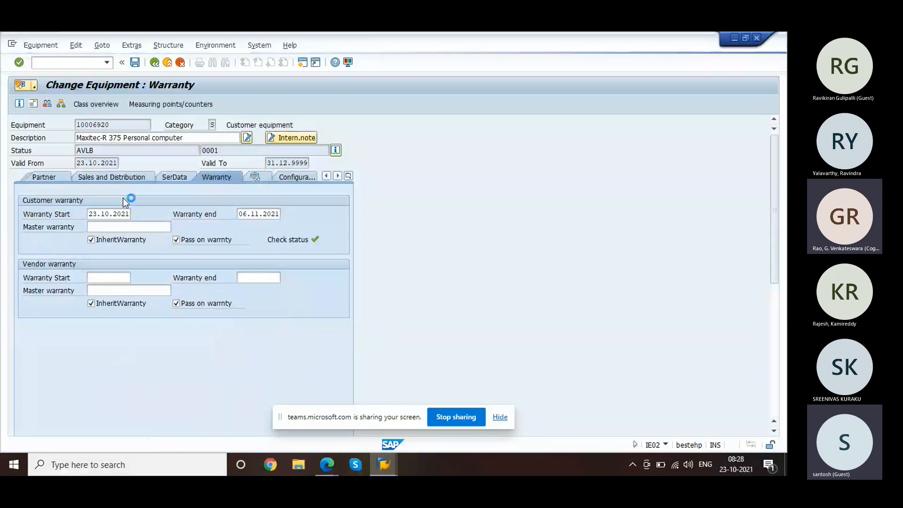
key(ctrl+s)
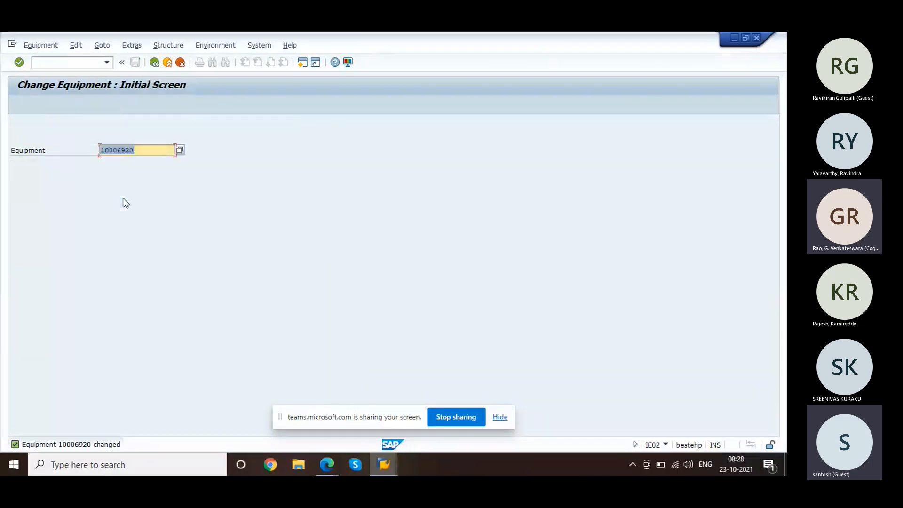
Step: Open equipment 10006920 for change and check Extras > Display changes, which finds no change documents
key(Return)
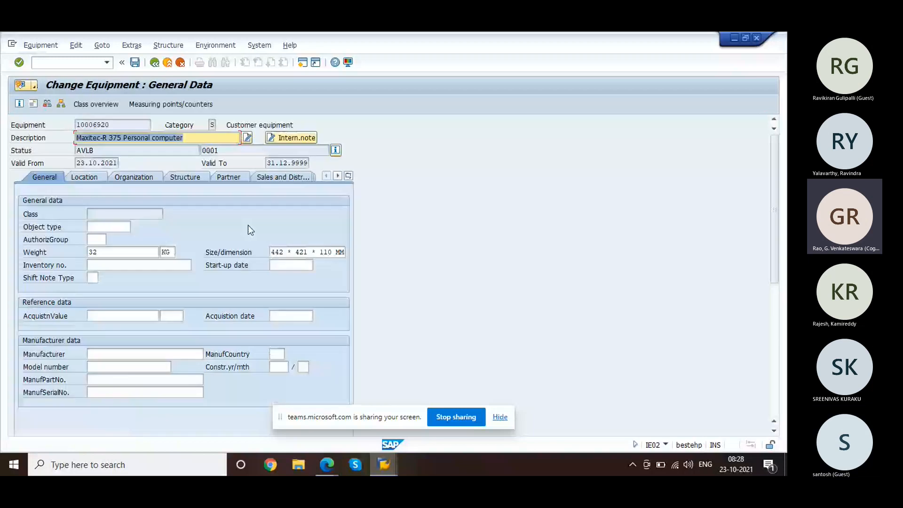
click(131, 45)
click(162, 110)
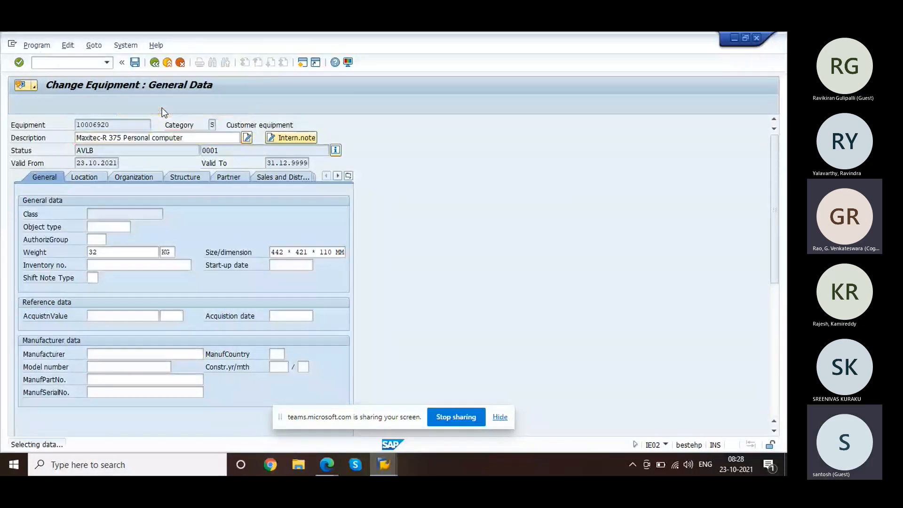
key(Return)
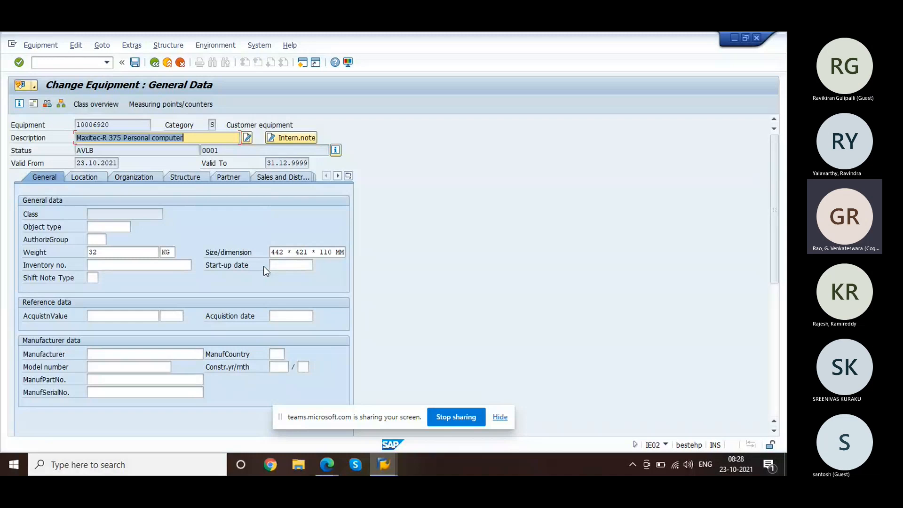
Step: Move between the SerData and Sales and Distribution sections, then open the history of serial 1832
click(348, 176)
click(395, 266)
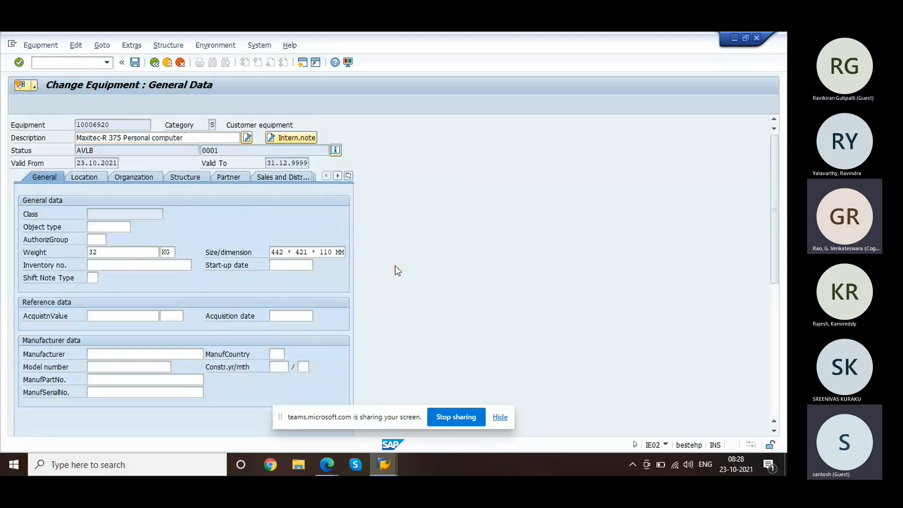
click(123, 229)
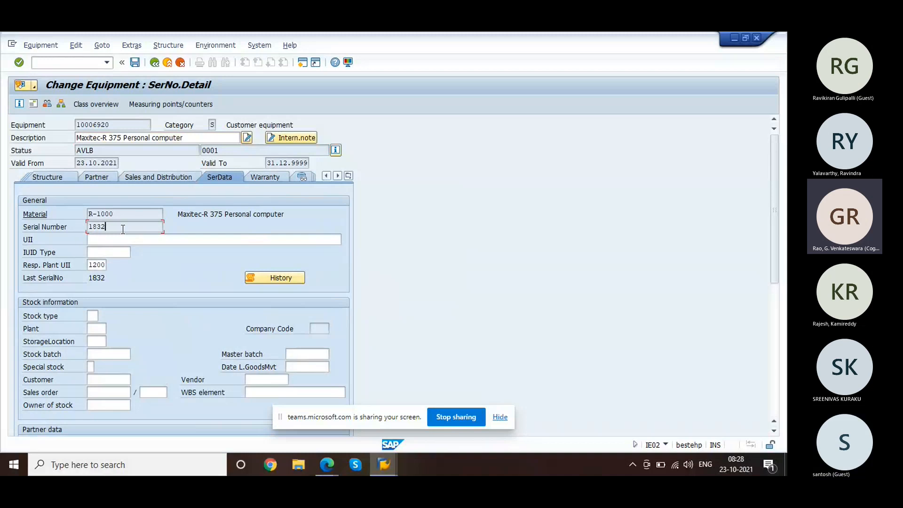
click(165, 177)
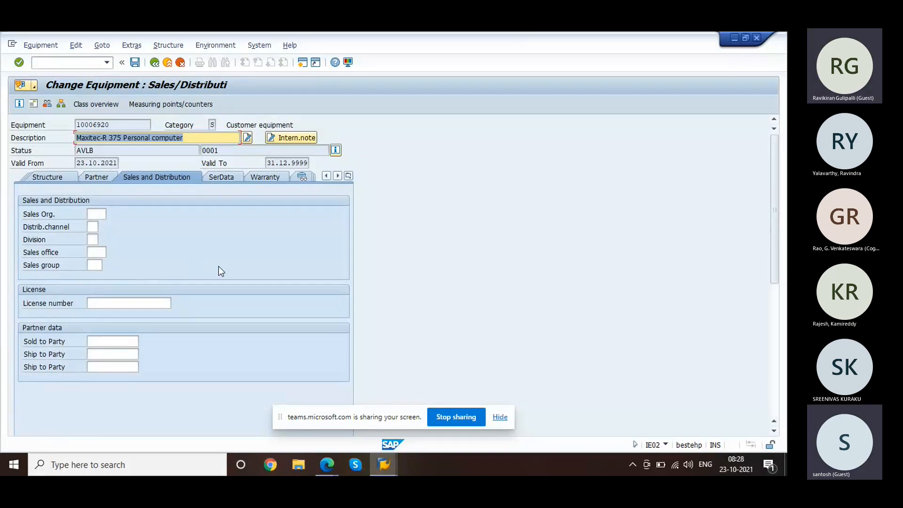
click(347, 179)
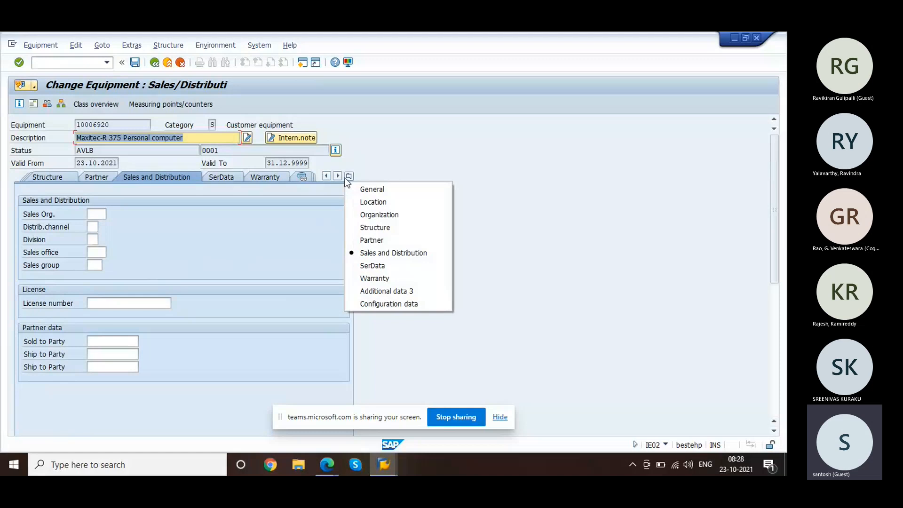
click(379, 266)
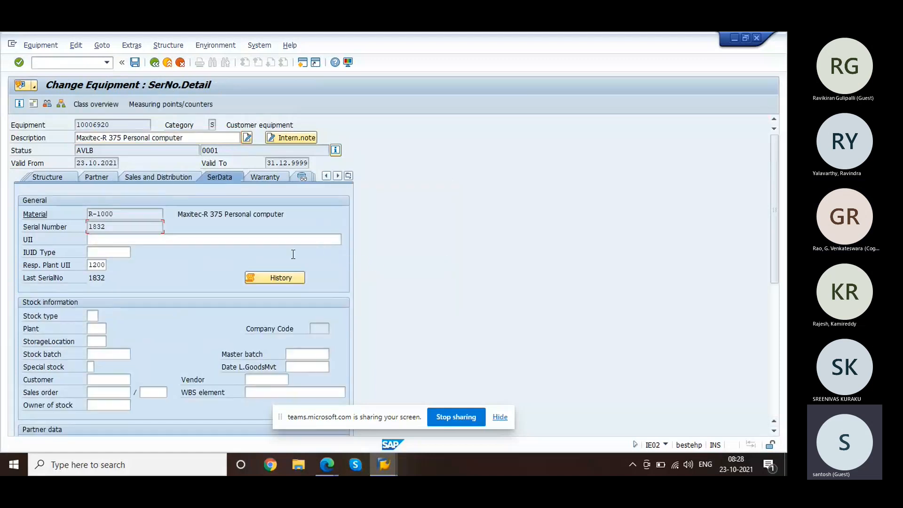
click(287, 278)
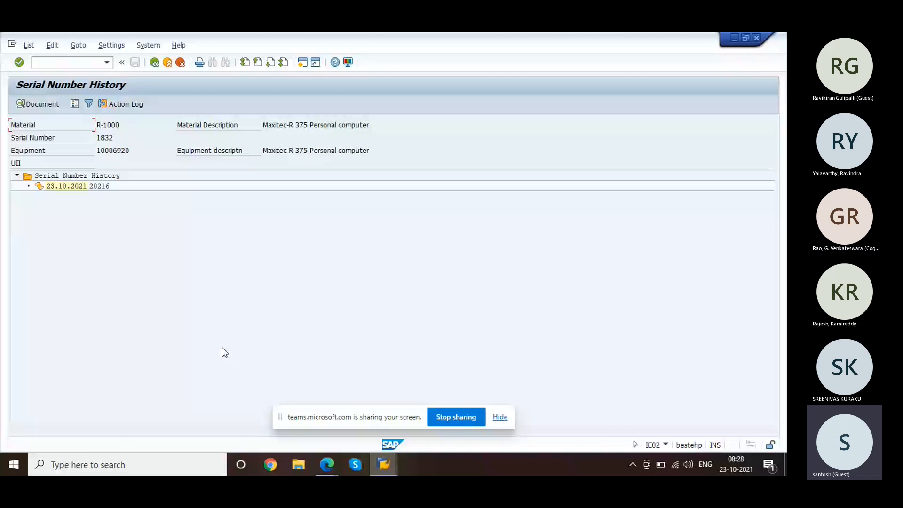
Step: Return from the history, check the Sales order, Customer and WBS element fields, and save equipment 10006920
click(155, 62)
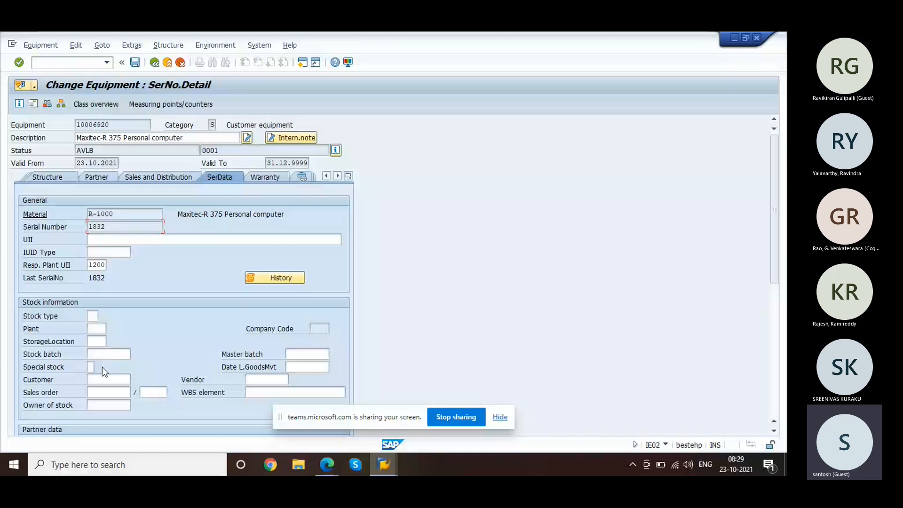
click(100, 392)
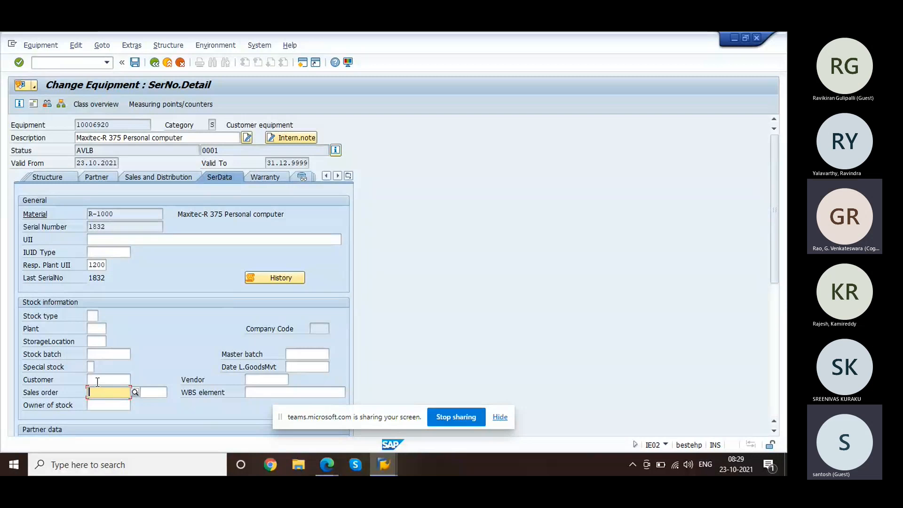
click(97, 381)
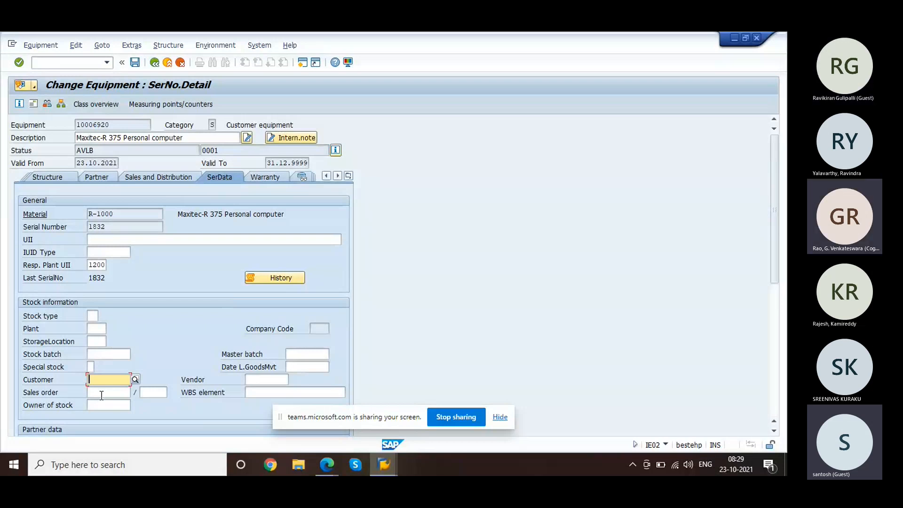
click(279, 391)
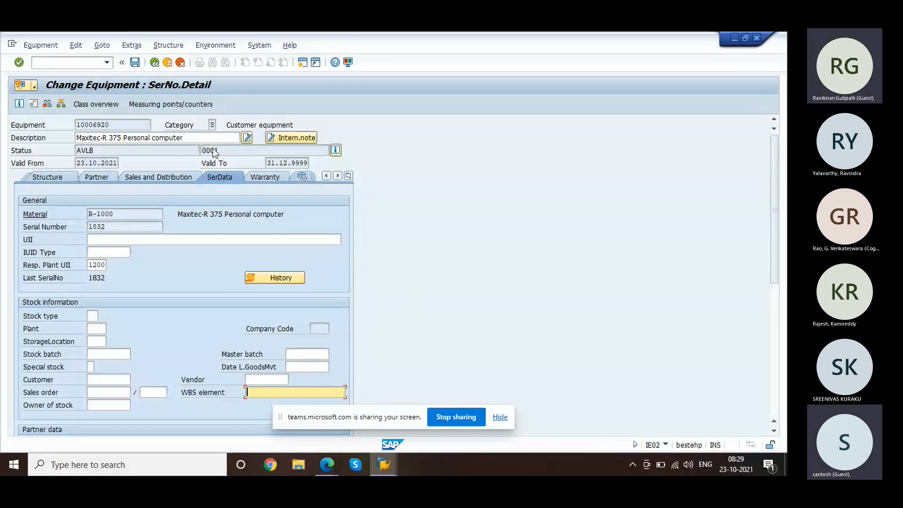
click(132, 68)
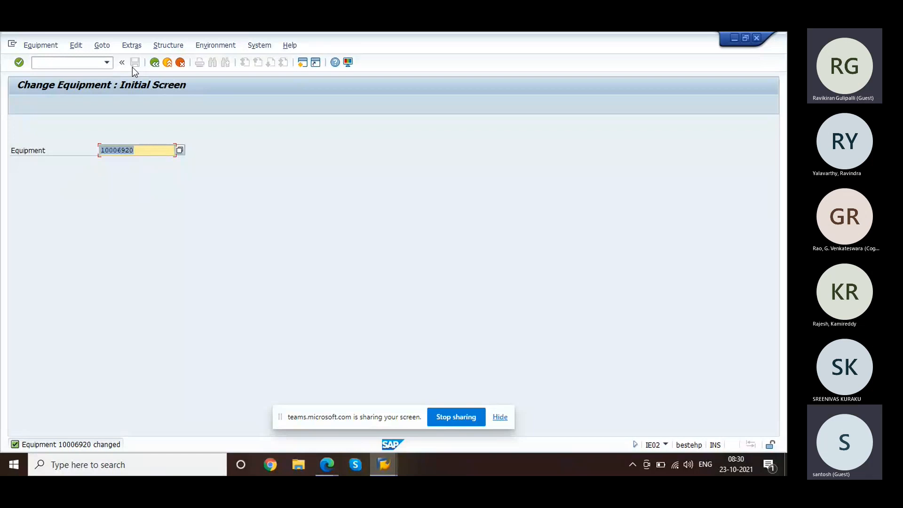
Step: Reopen equipment 10006920 and review the Extras > Action log entries for the warranty changes
key(Return)
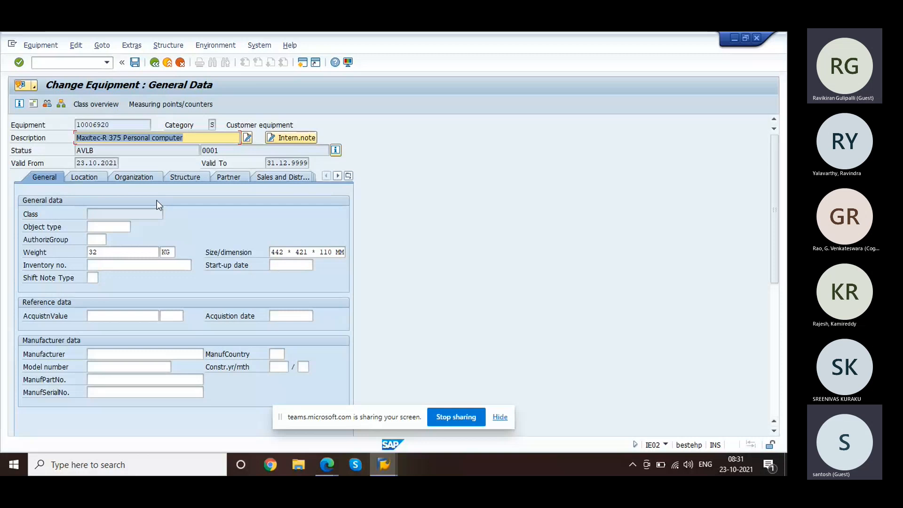
click(132, 45)
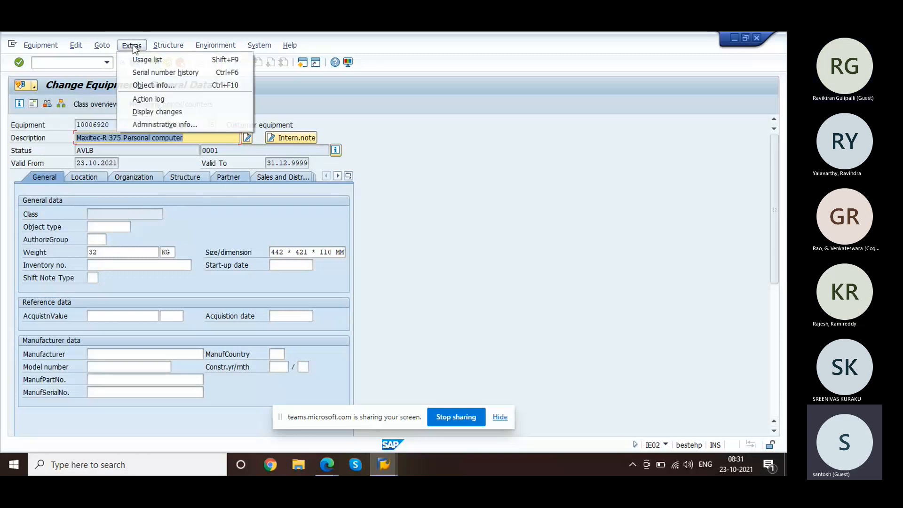
click(156, 99)
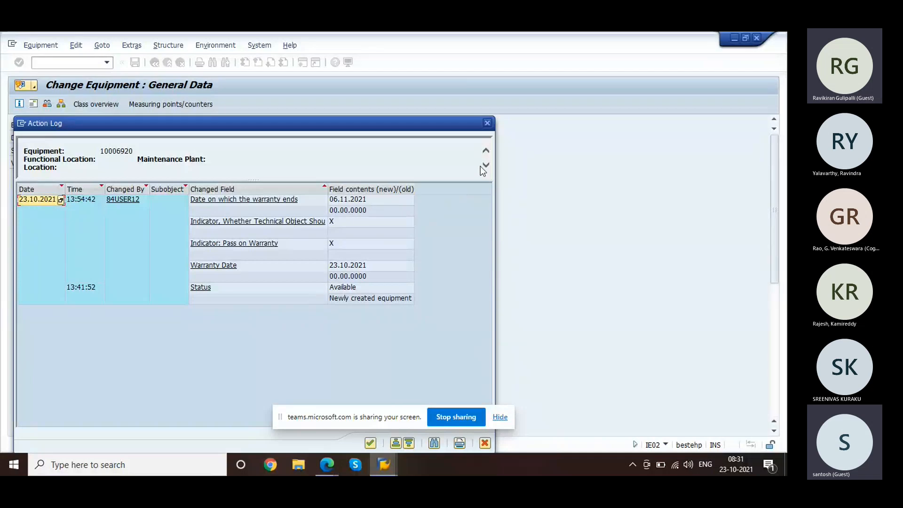
click(487, 123)
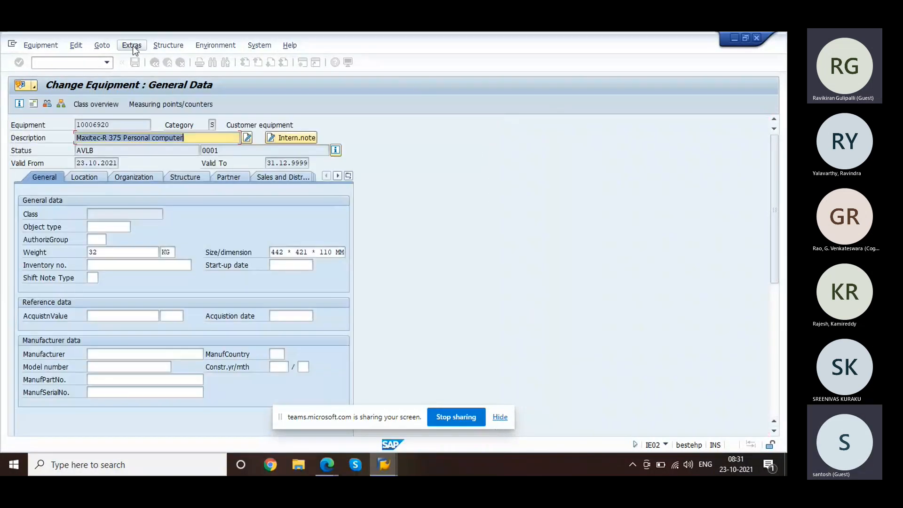
click(132, 46)
Step: View change document 1364980, then return and show equipment 10006920's empty Sales and Distribution data
click(166, 115)
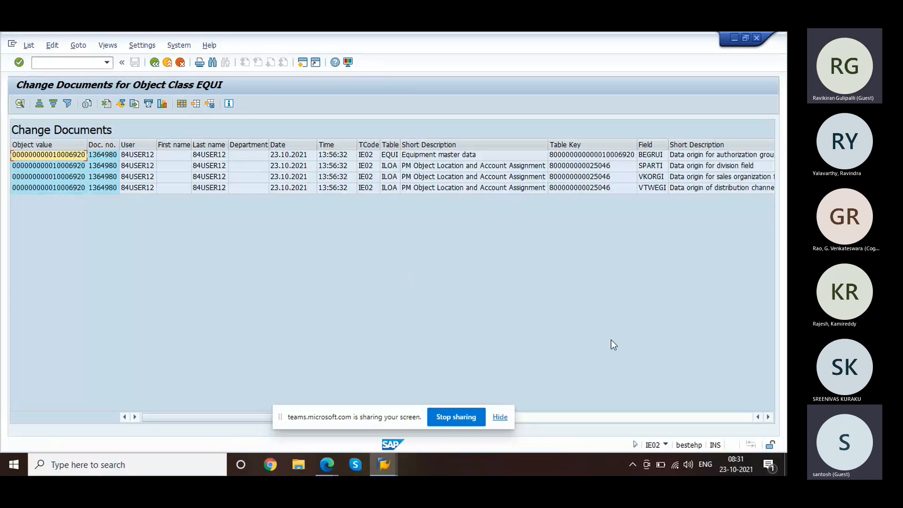
click(613, 417)
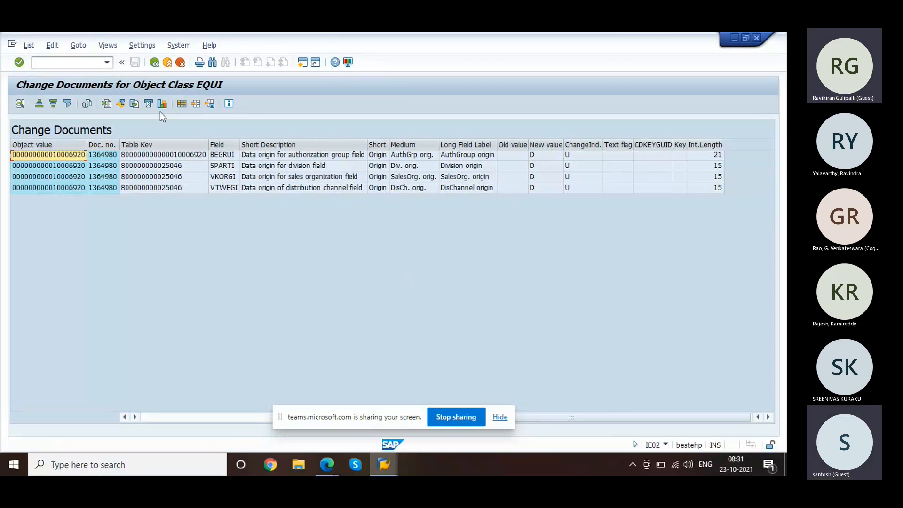
click(155, 63)
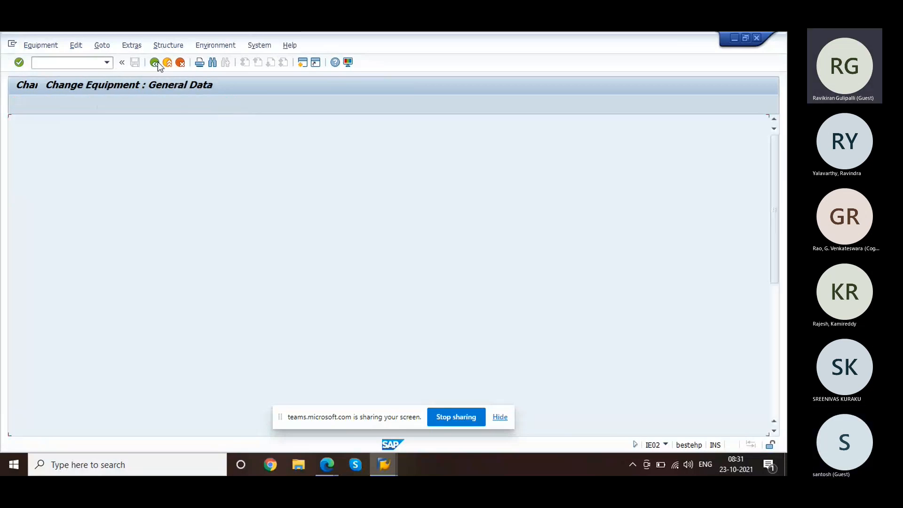
click(293, 179)
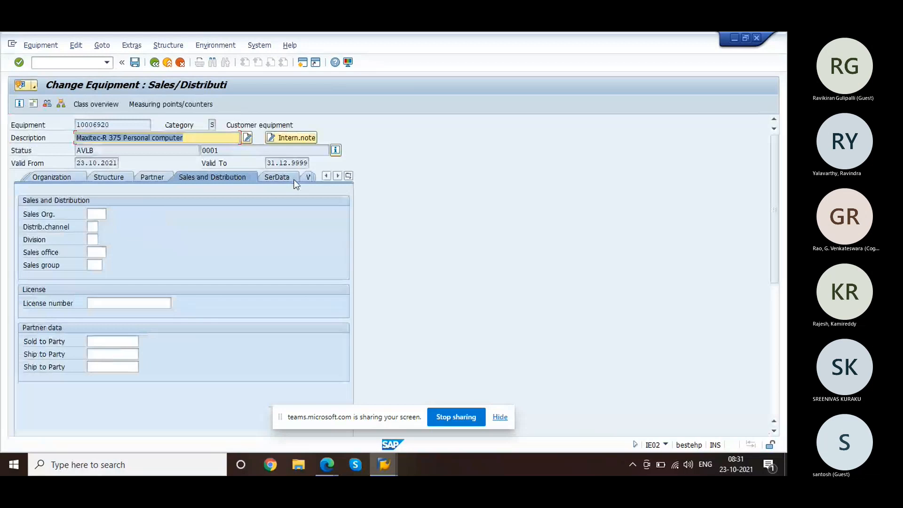
Step: Save equipment 10006920, getting 'No changes were made' on the initial screen
click(136, 63)
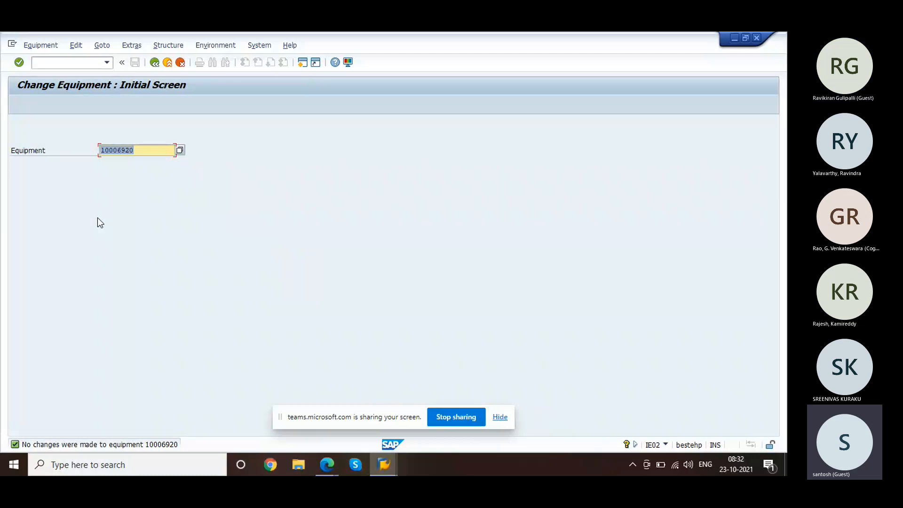
Step: In OIS2, open profile 0001's serializing procedures, list the Procd codes without choosing, and return to the profile level
mouse_move(383, 471)
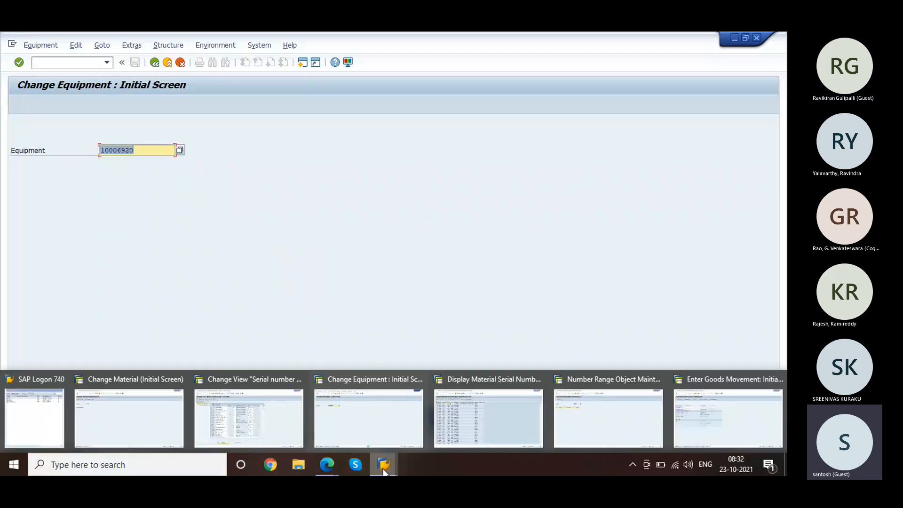
click(250, 423)
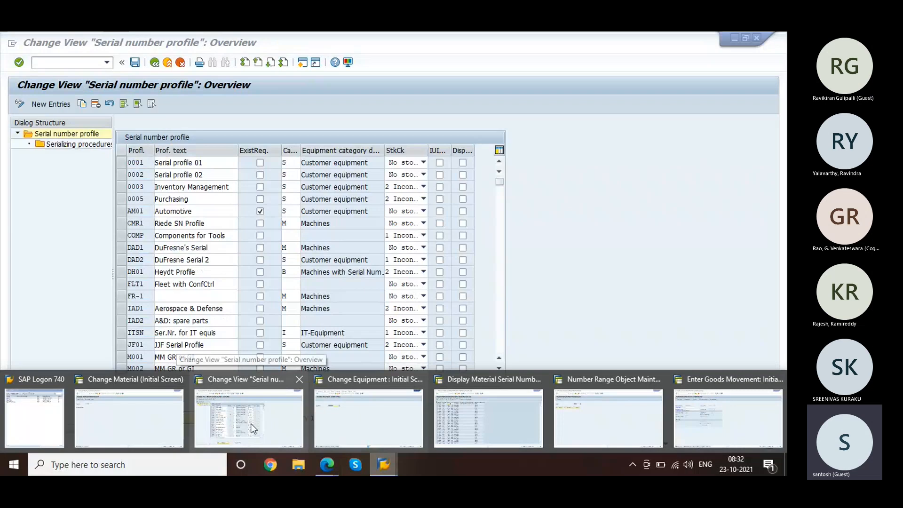
click(121, 162)
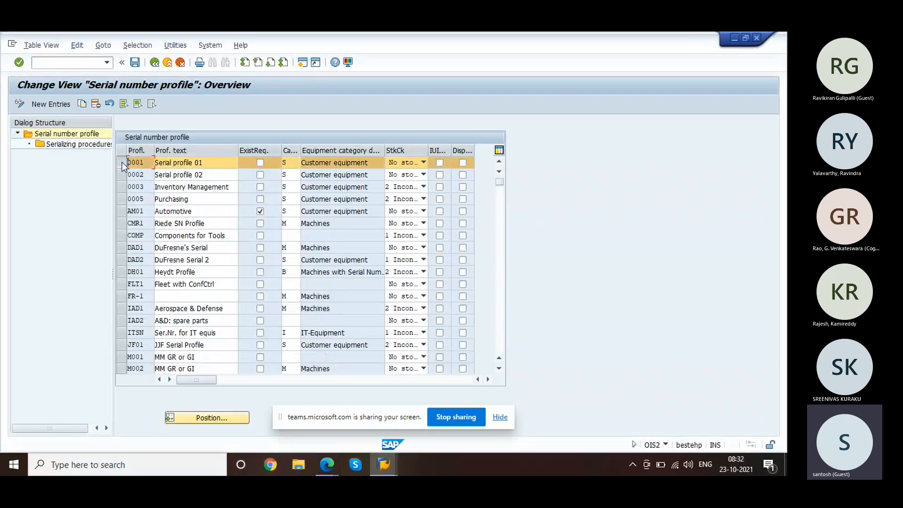
double_click(67, 145)
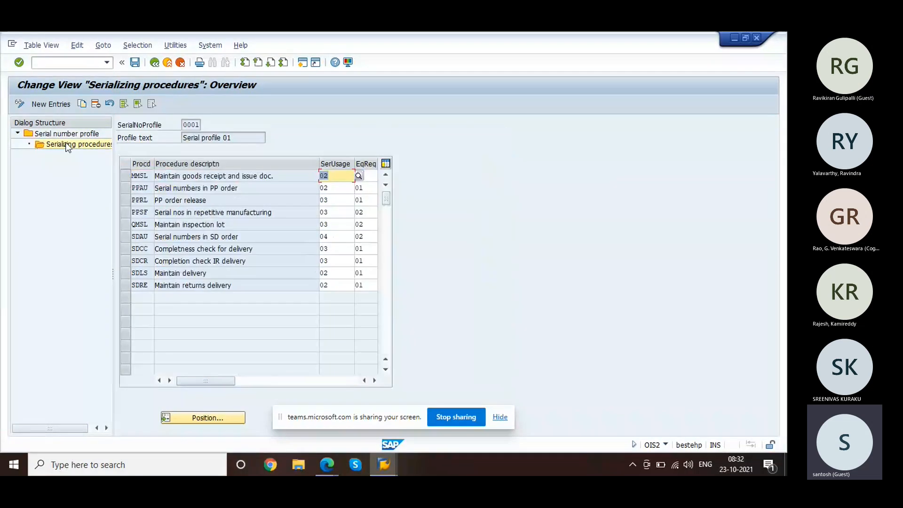
click(51, 104)
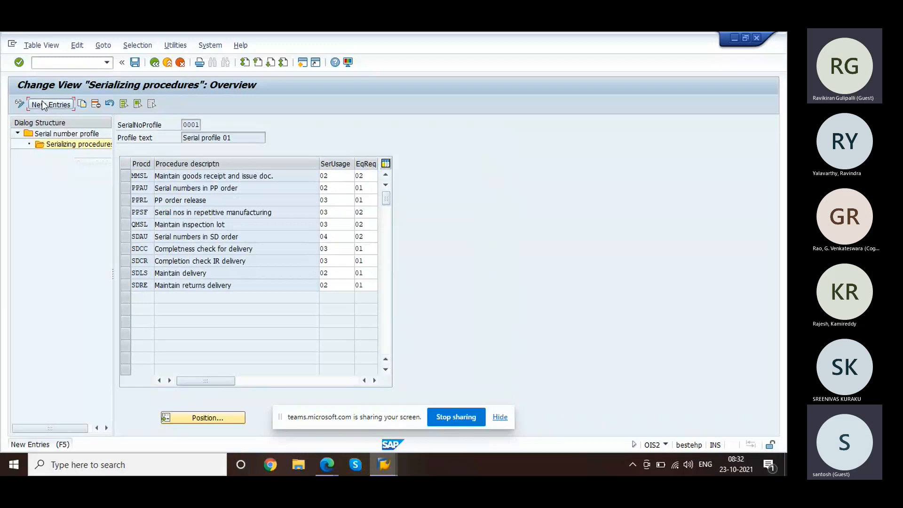
click(158, 178)
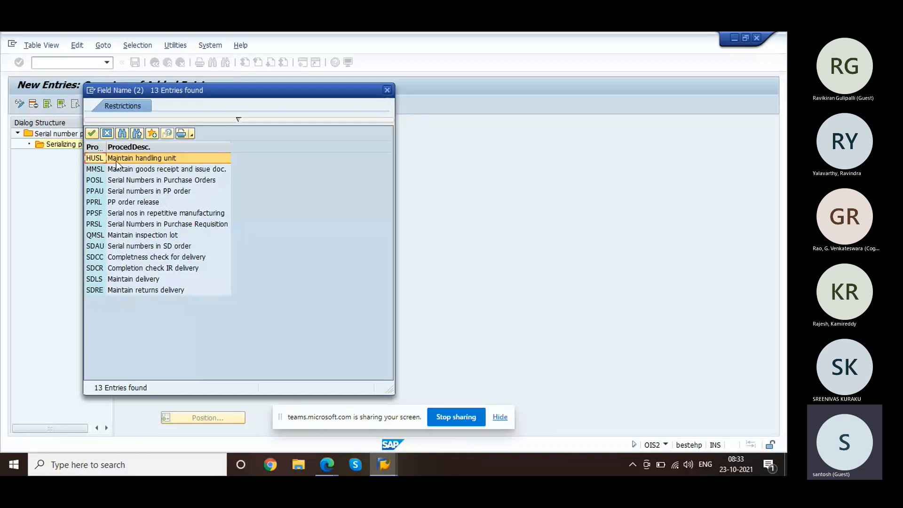
click(106, 134)
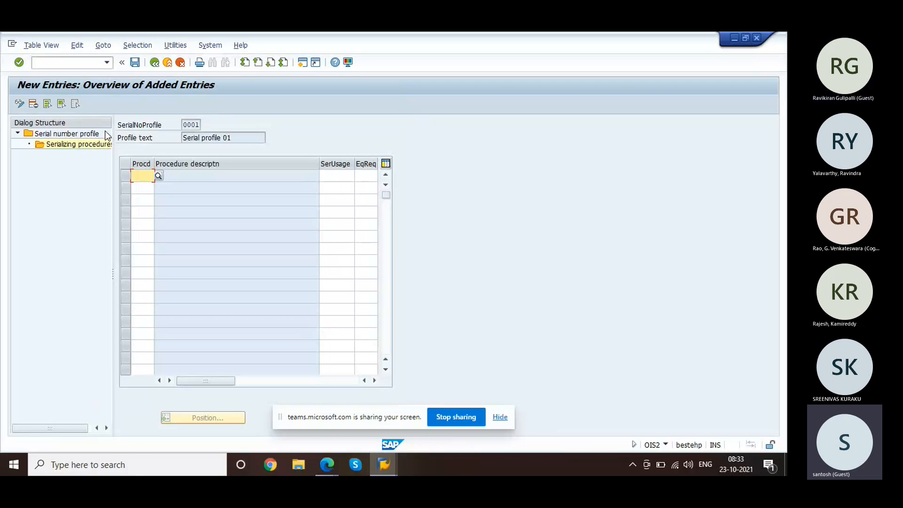
double_click(75, 133)
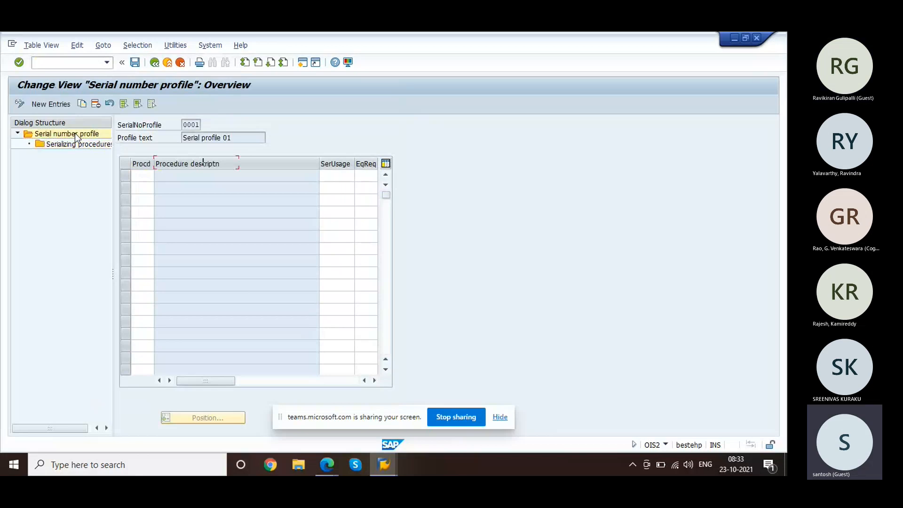
Step: Keep No stock validation as the stock check for profile 0001 and save the serial number profiles
click(400, 163)
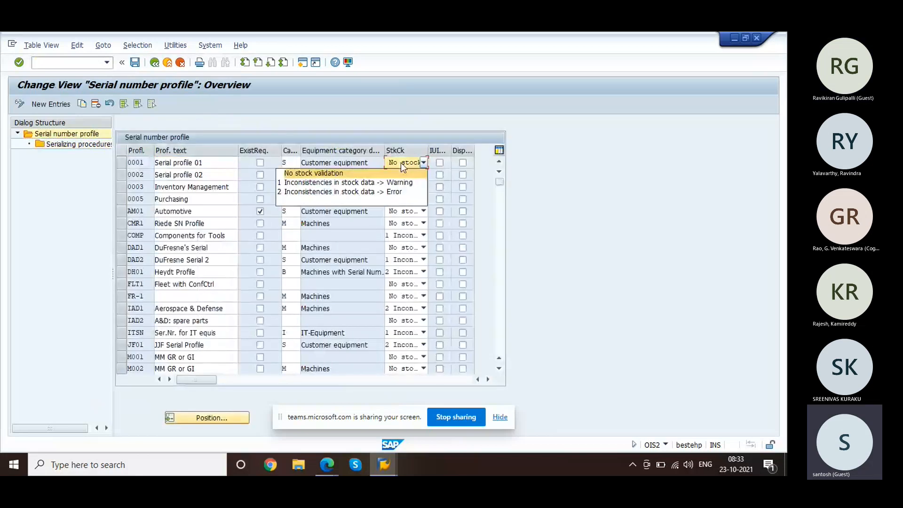
click(327, 172)
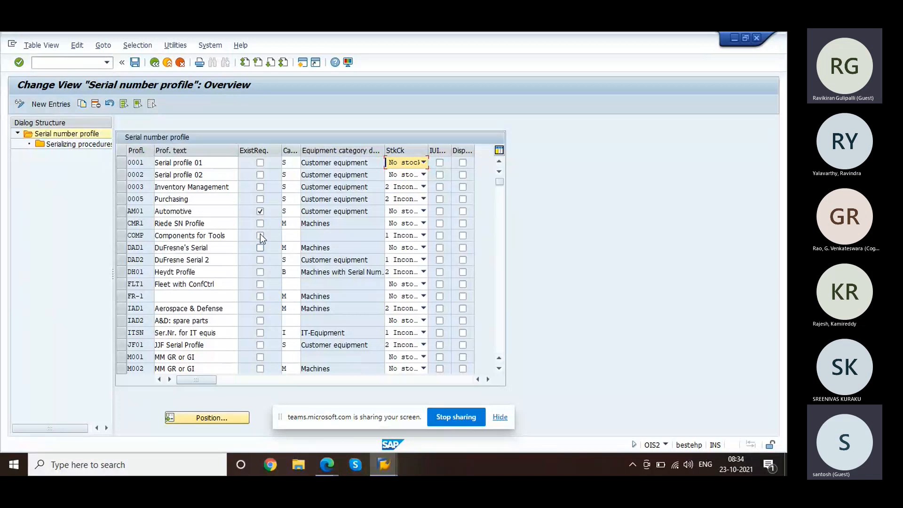
click(139, 63)
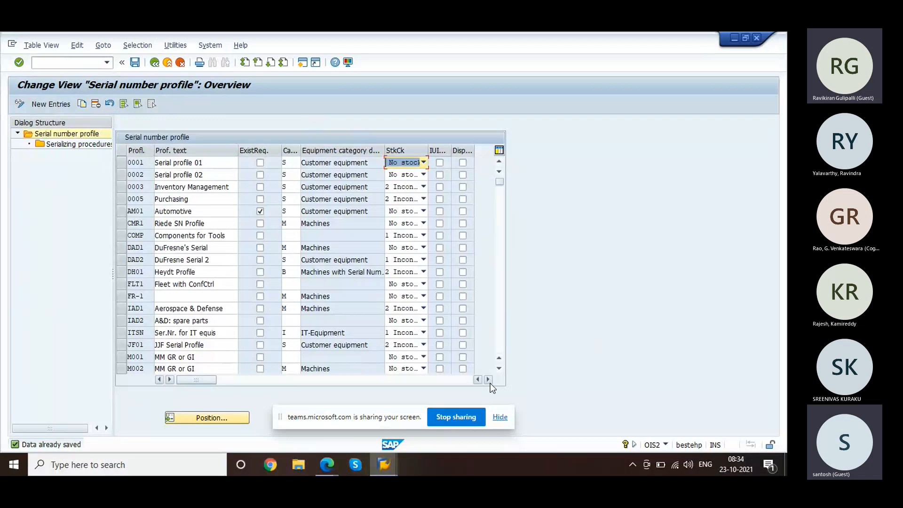
click(329, 464)
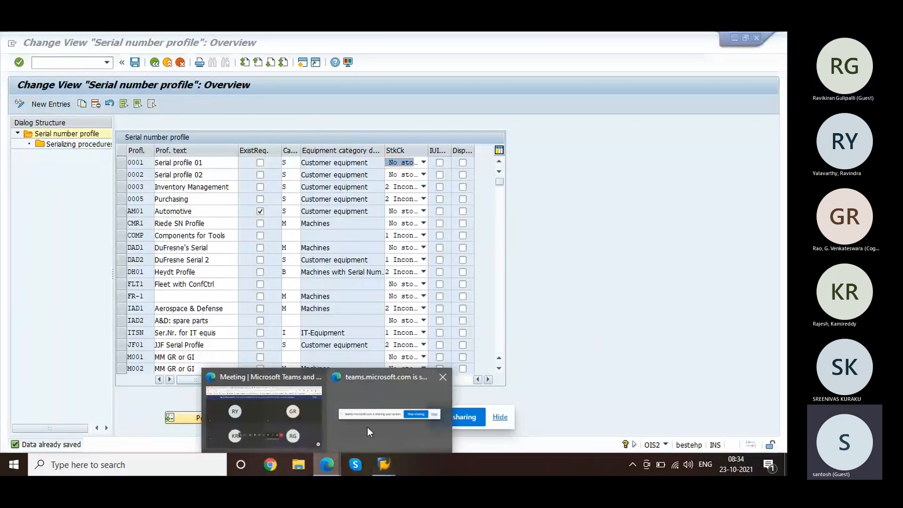
Step: Check cells C6 and D10 of the Serial Number notes in the Untitled spreadsheet, then close it
click(292, 420)
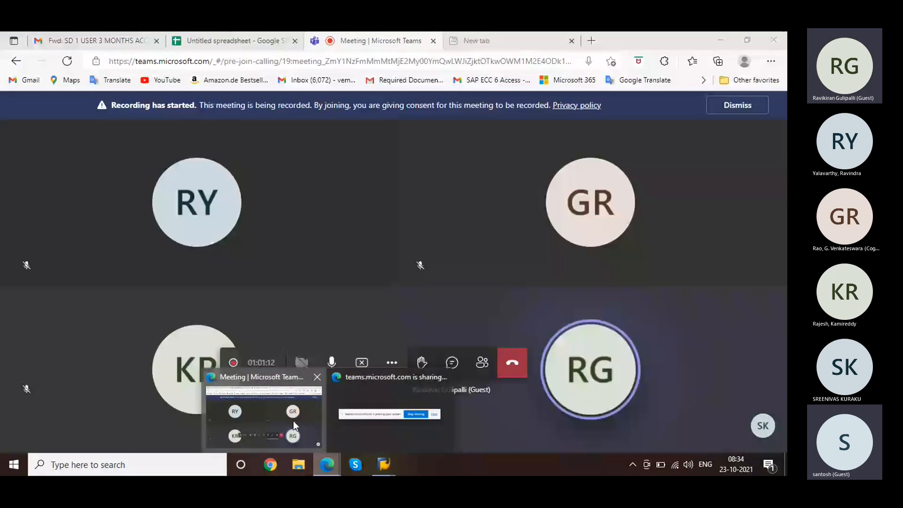
click(220, 41)
click(199, 247)
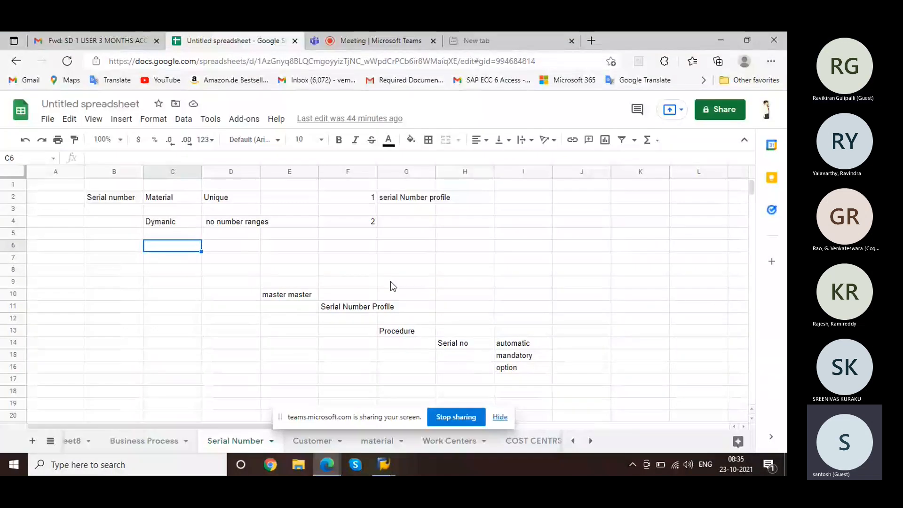
click(249, 296)
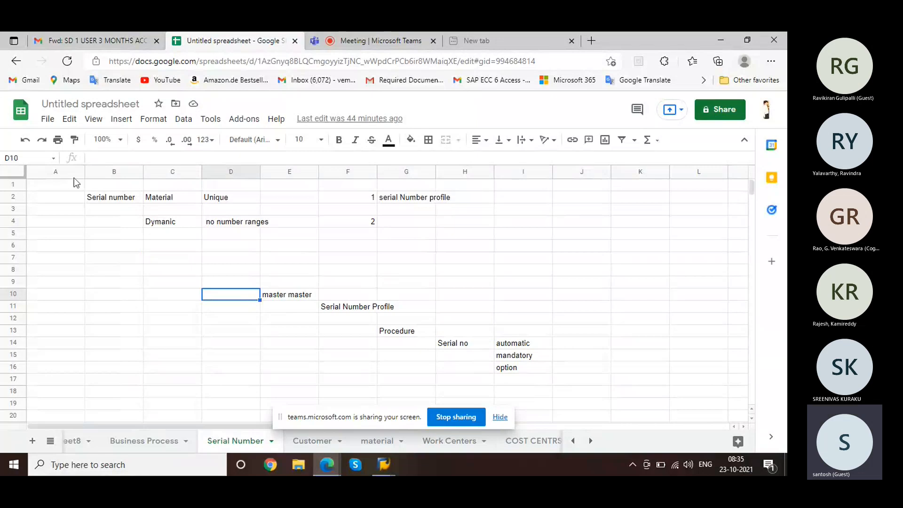
click(295, 41)
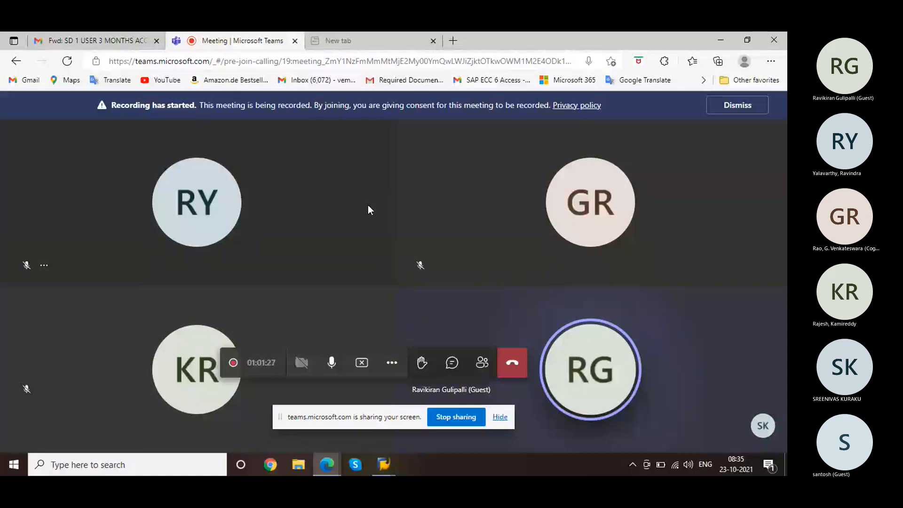
Step: Bring the MB11 Enter Goods Movement window forward and enter /nmmsy in the command field
mouse_move(385, 466)
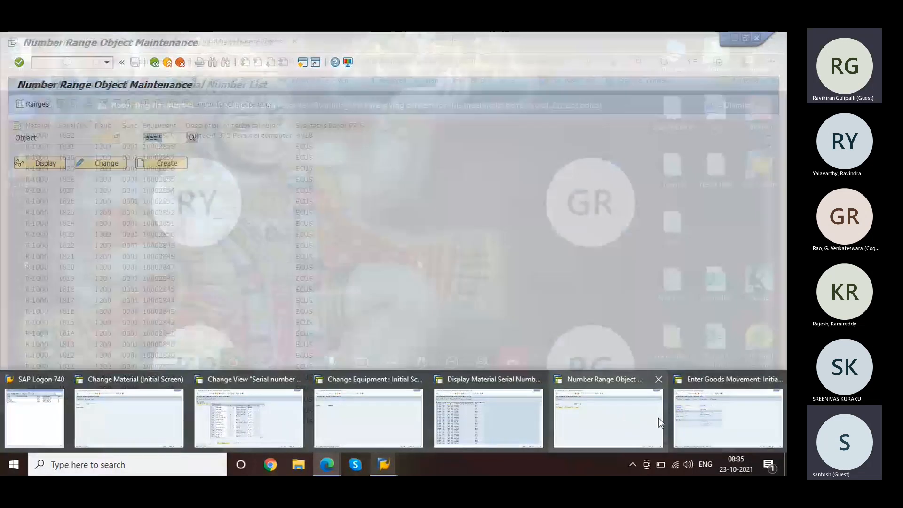
click(697, 416)
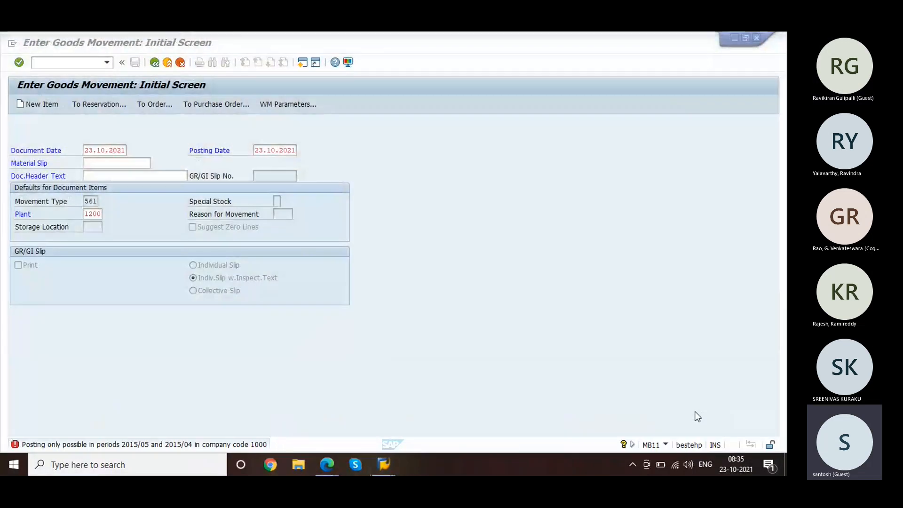
click(71, 64)
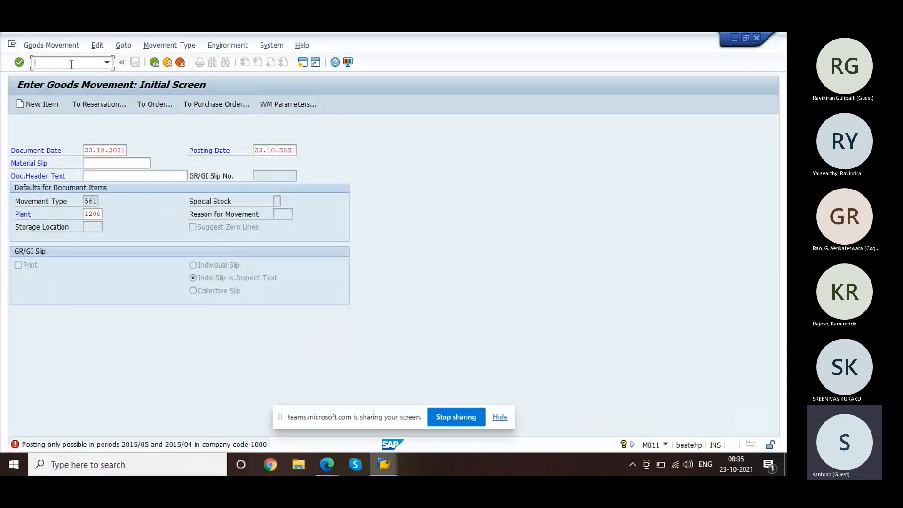
click(125, 150)
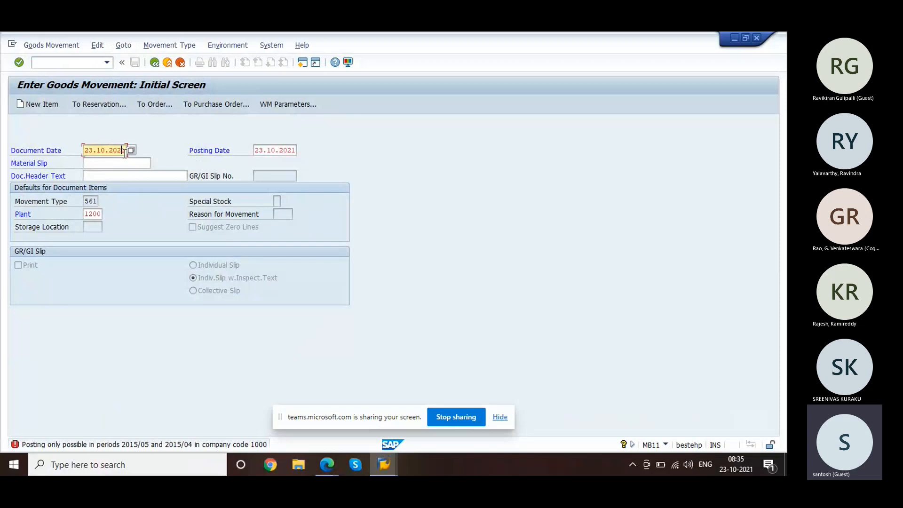
click(42, 64)
text(/)
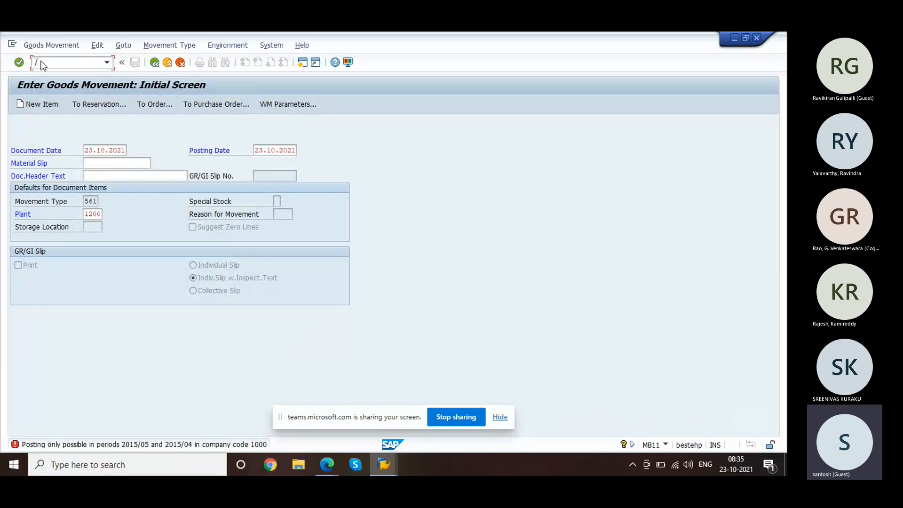
text(n)
text(m)
text(msy)
Step: Review and save company code 1000's OMSY period settings, return to SAP Easy Access, and end screen sharing
key(Return)
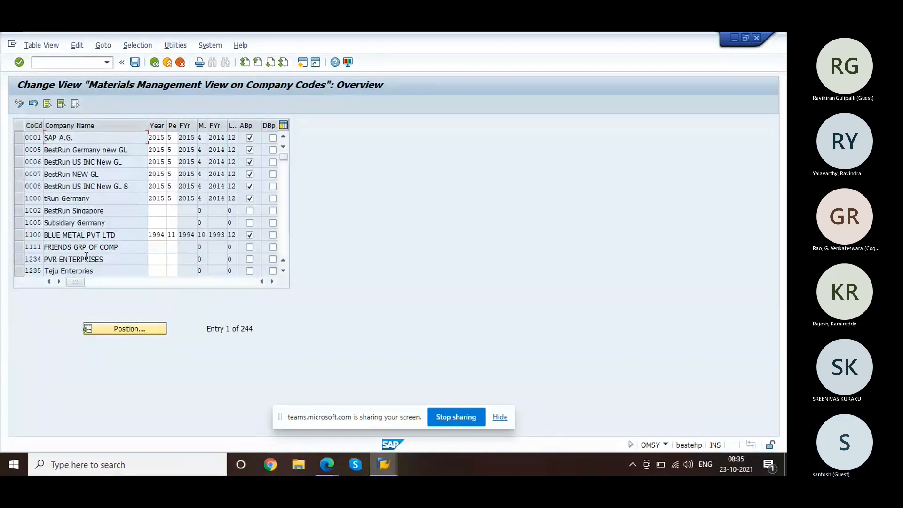
click(88, 198)
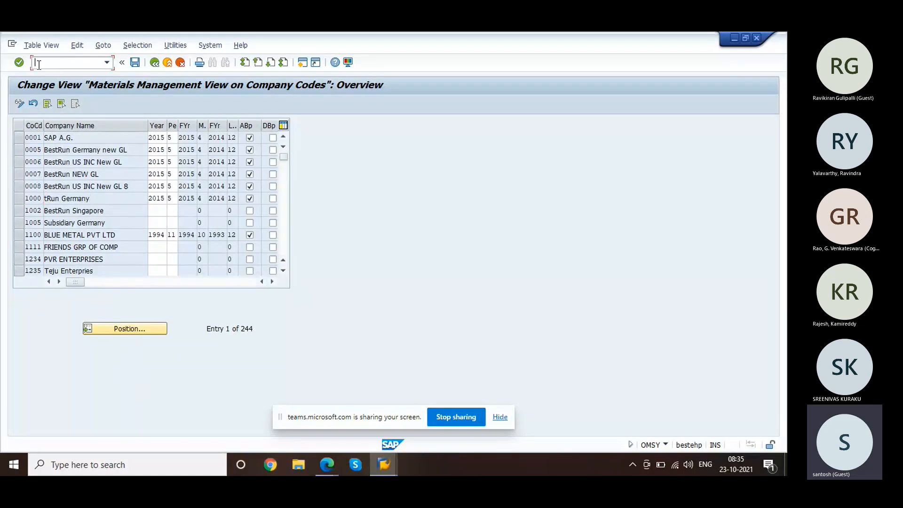
click(135, 62)
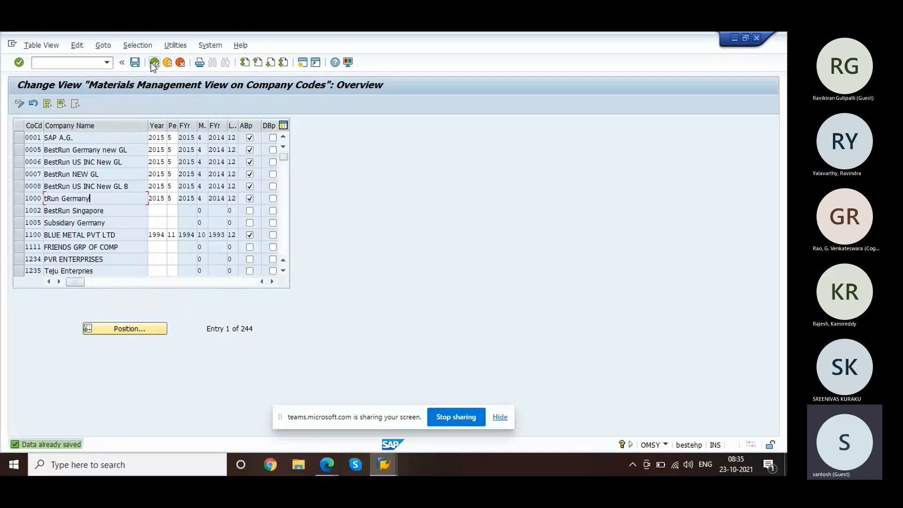
click(155, 62)
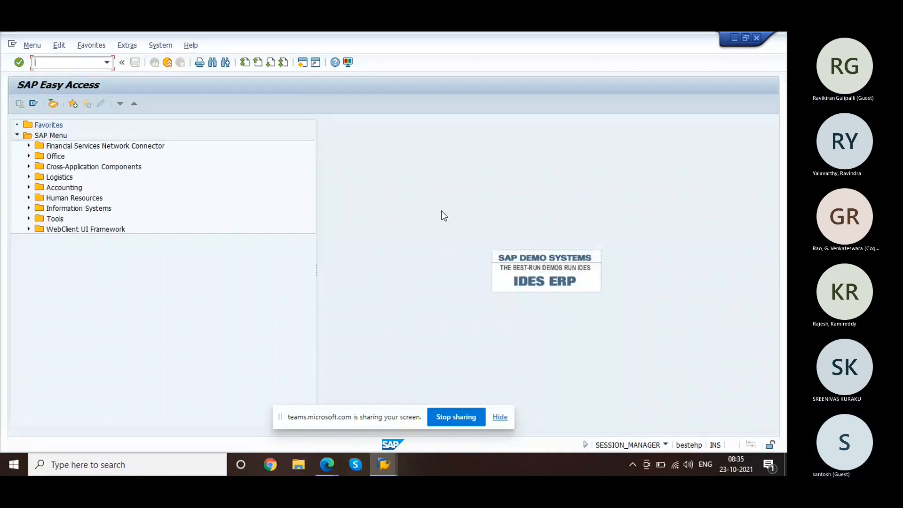
click(458, 421)
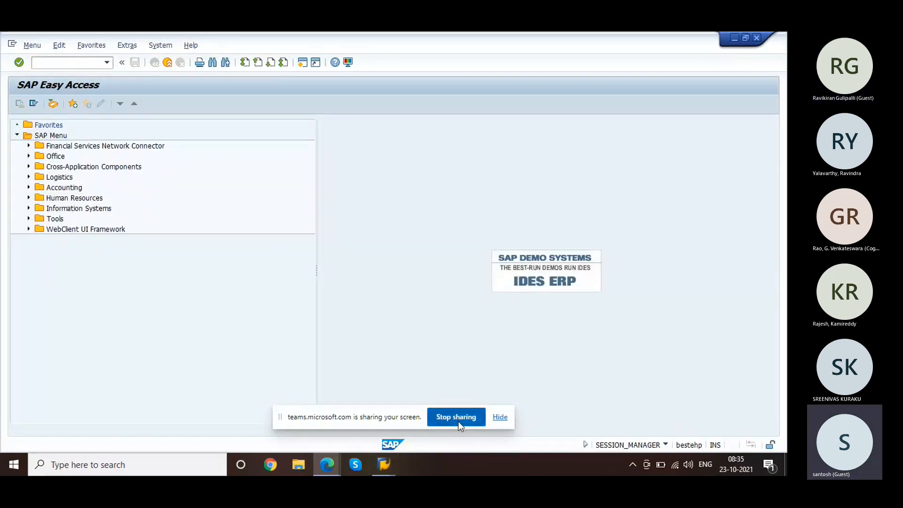